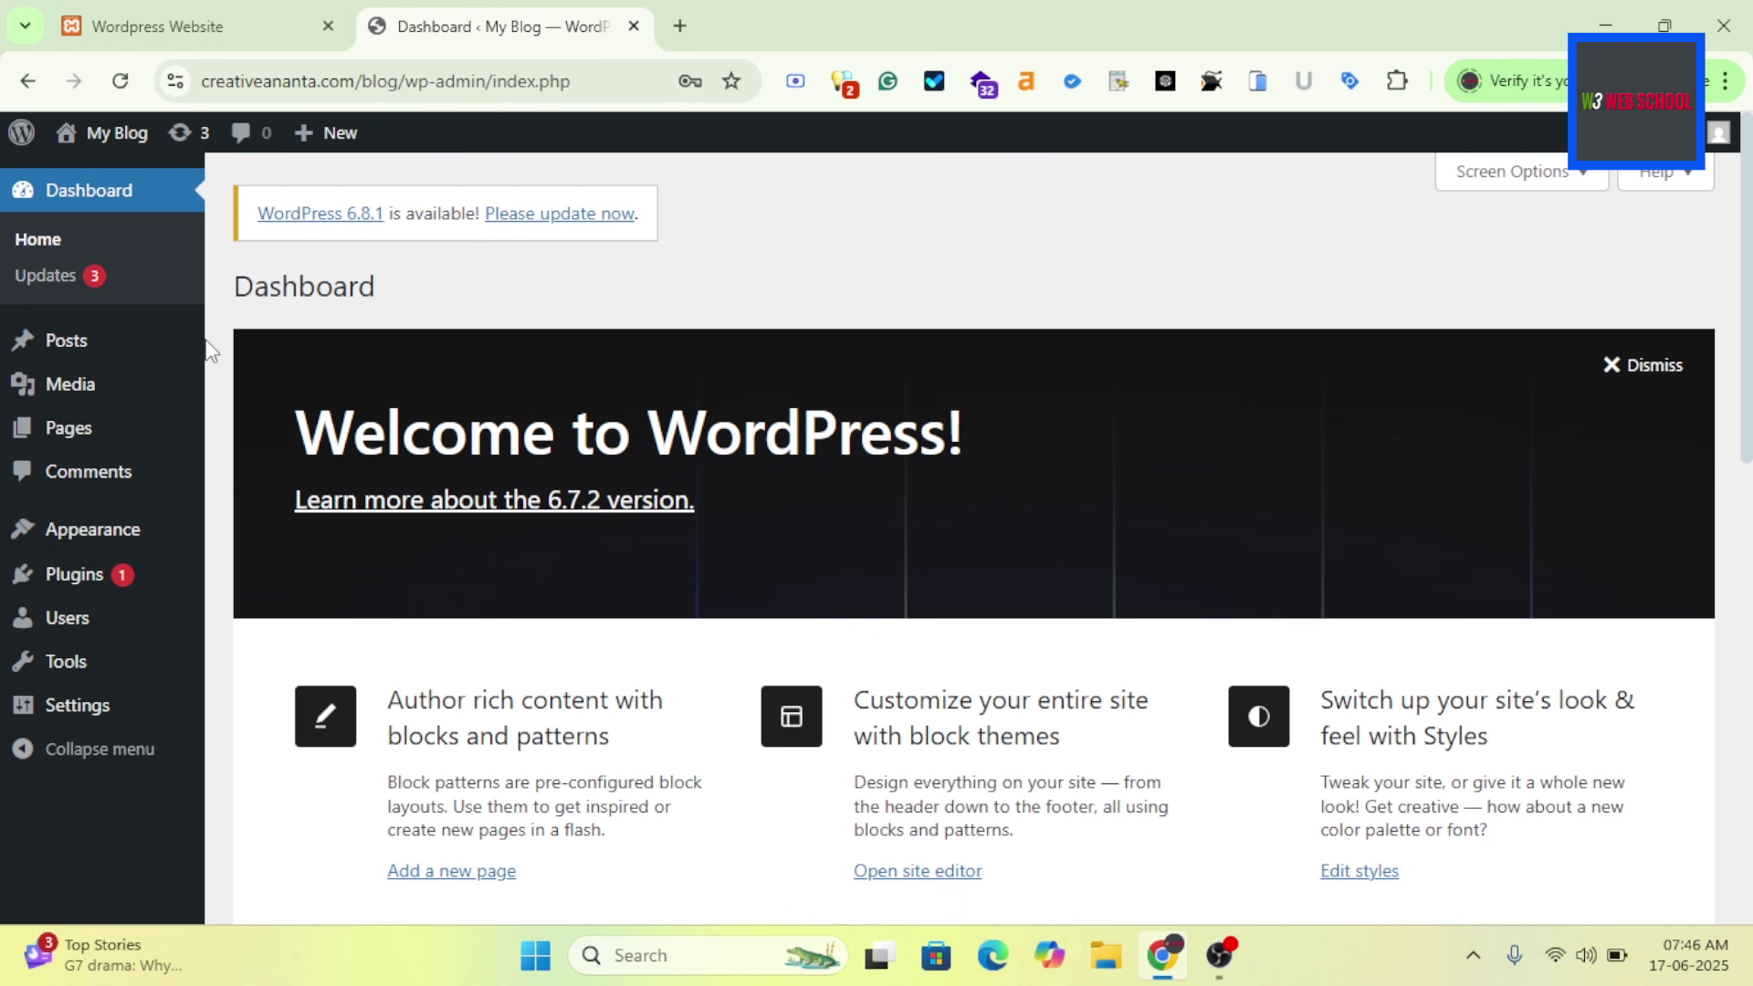
Open the blog's post categories page and bring the whole new-category form into view.
{"action": "mouse_move", "coordinate": [137, 343]}
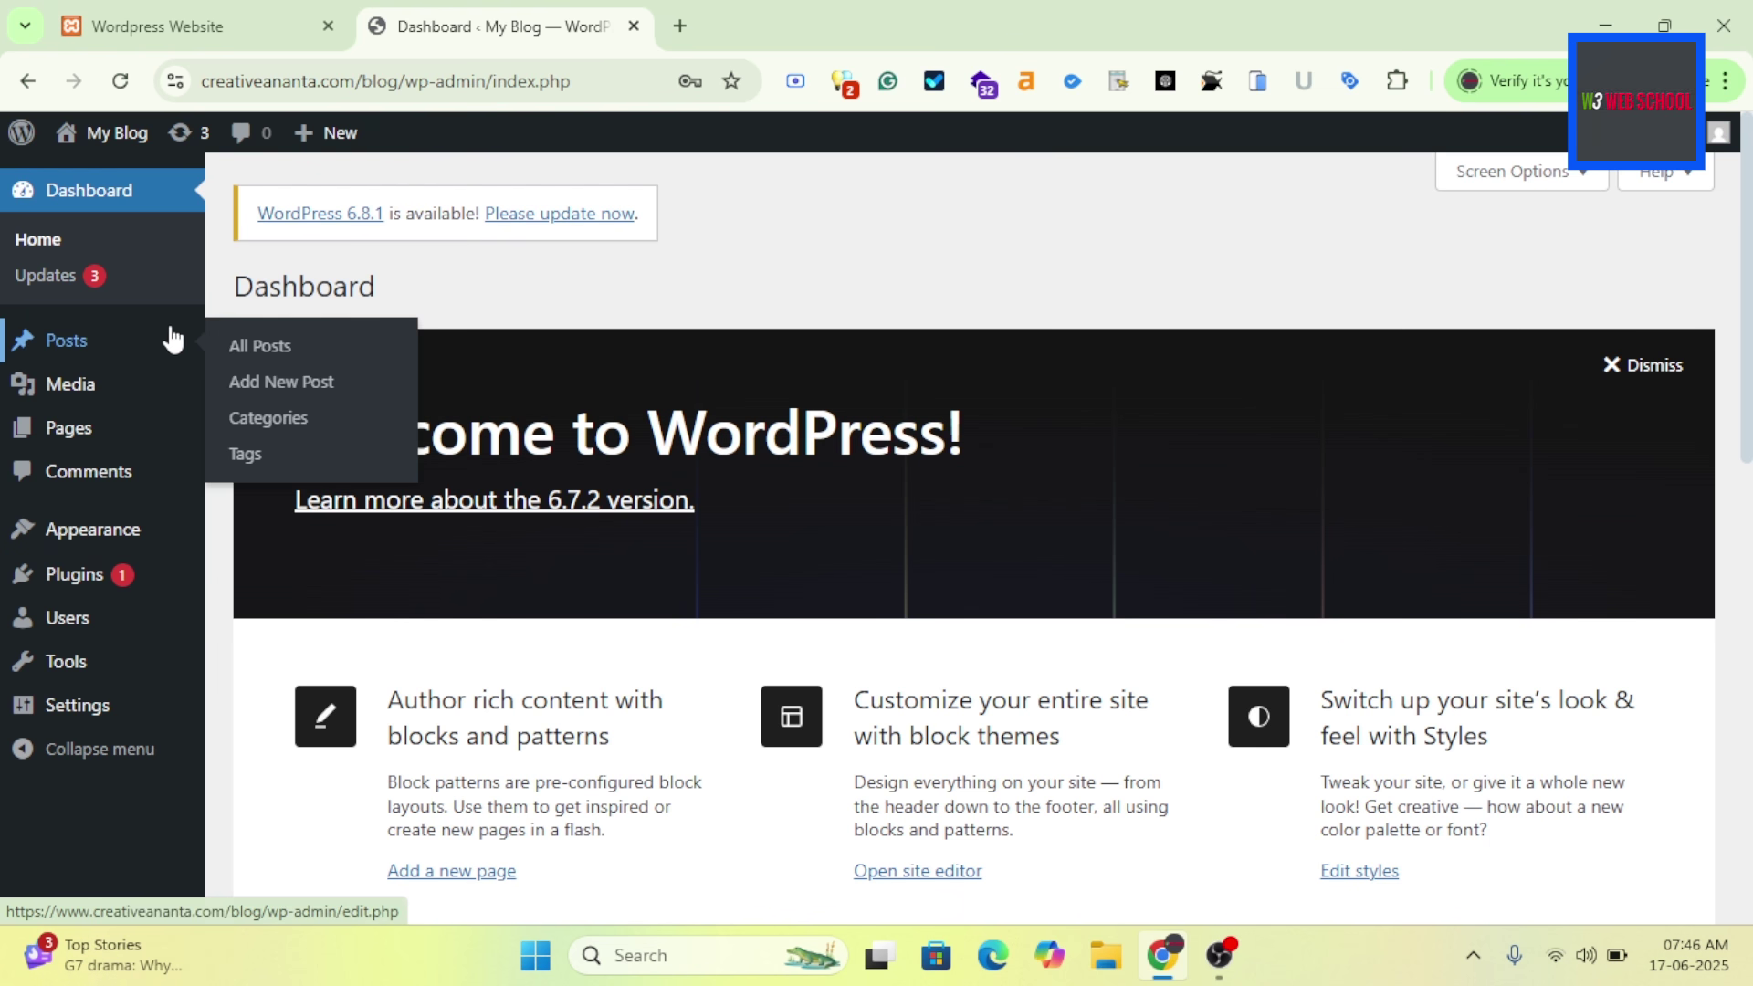
{"action": "left_click", "coordinate": [265, 423]}
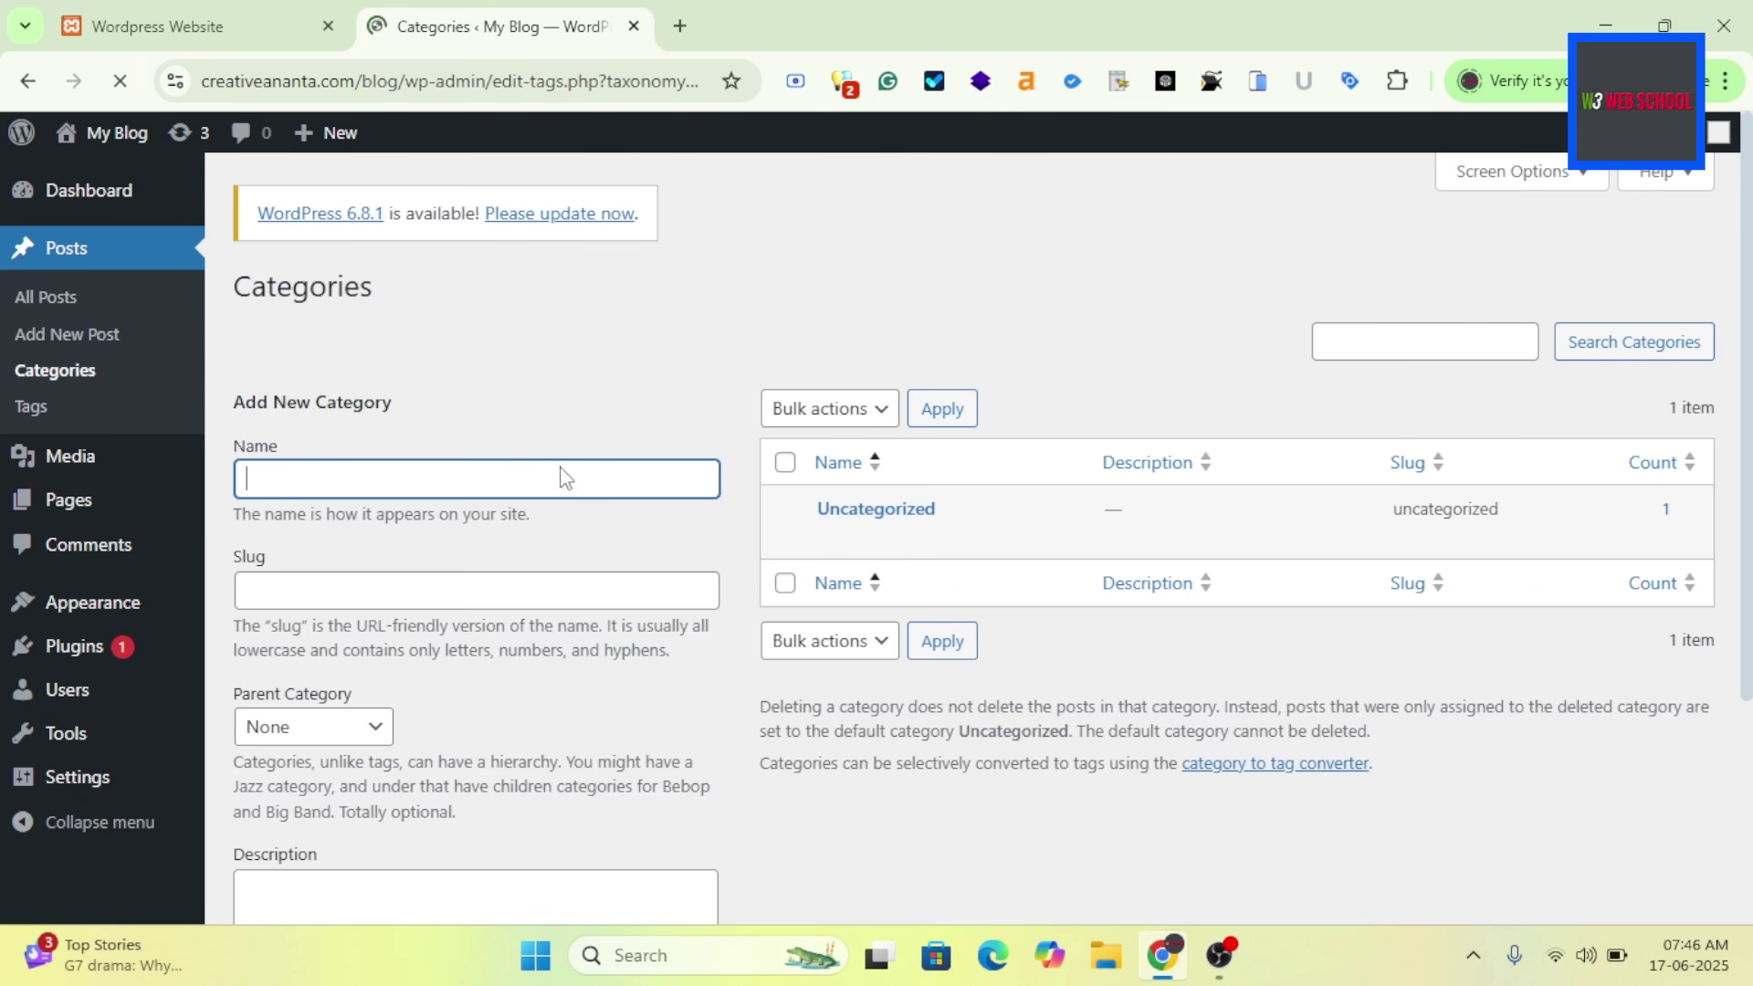
{"action": "scroll", "coordinate": [457, 438], "scroll_direction": "down", "scroll_amount": 2}
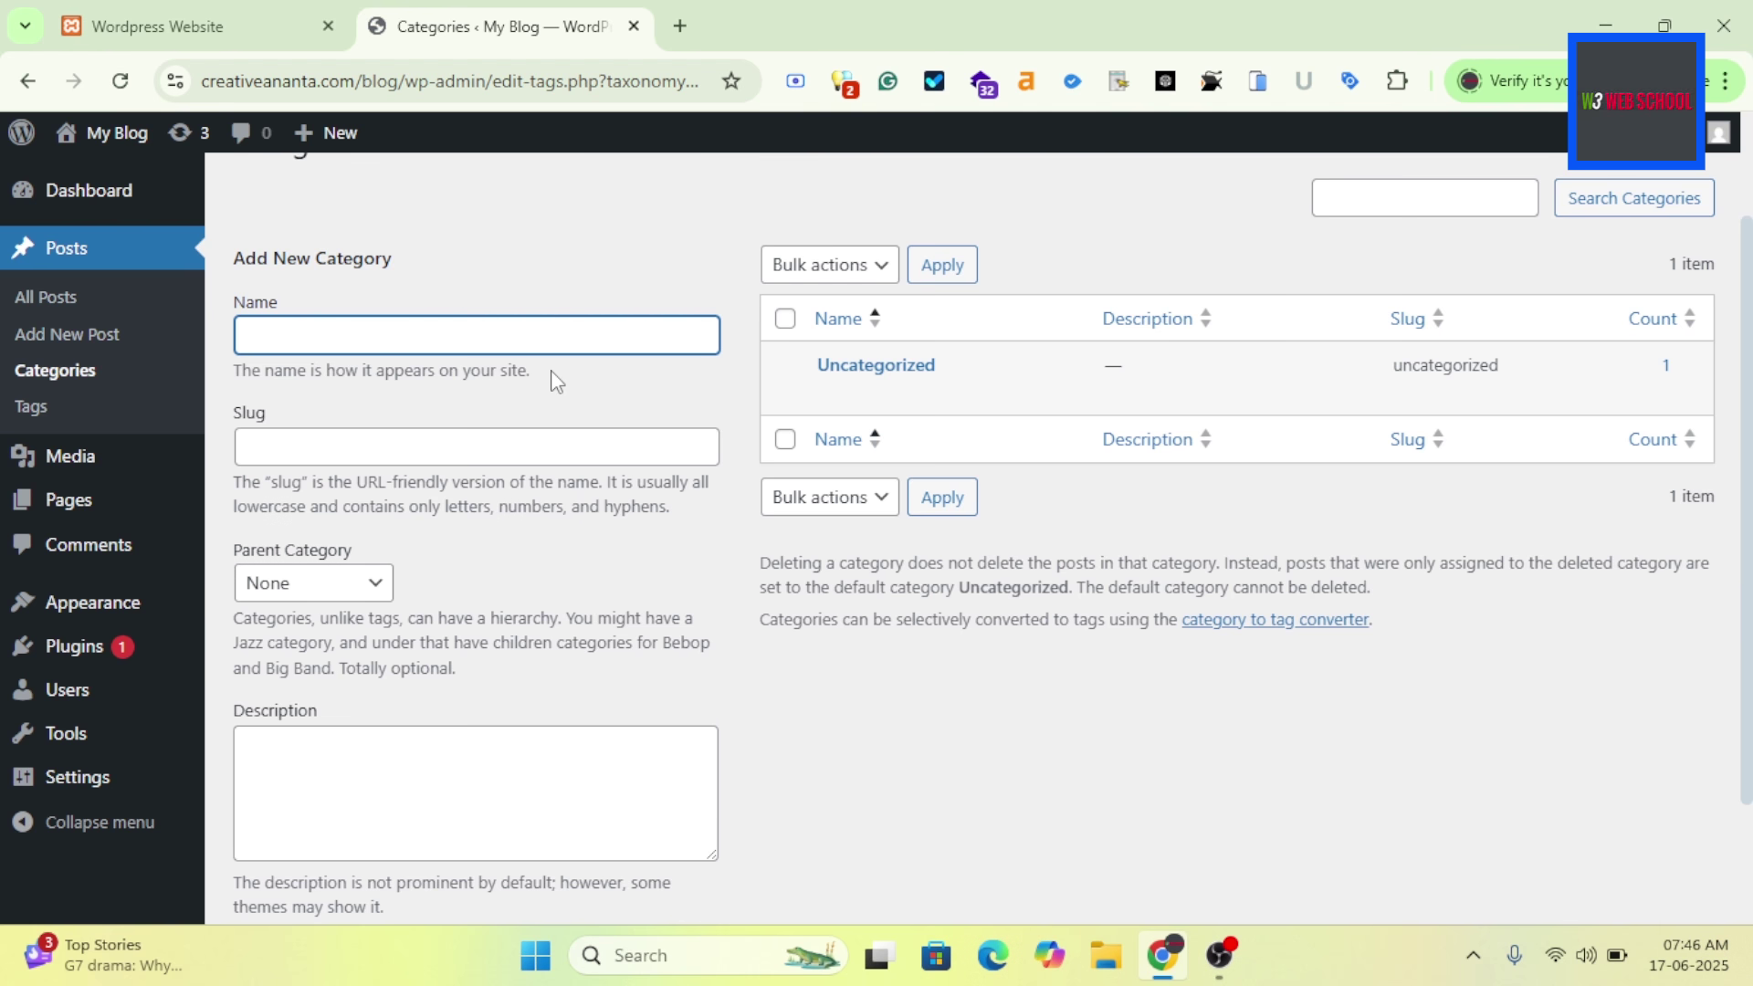
Search the web for "bbc hindi" in a new tab, open the BBC News Hindi site and dismiss the translation offer.
{"action": "left_click", "coordinate": [679, 25]}
{"action": "type", "text": "bb"}
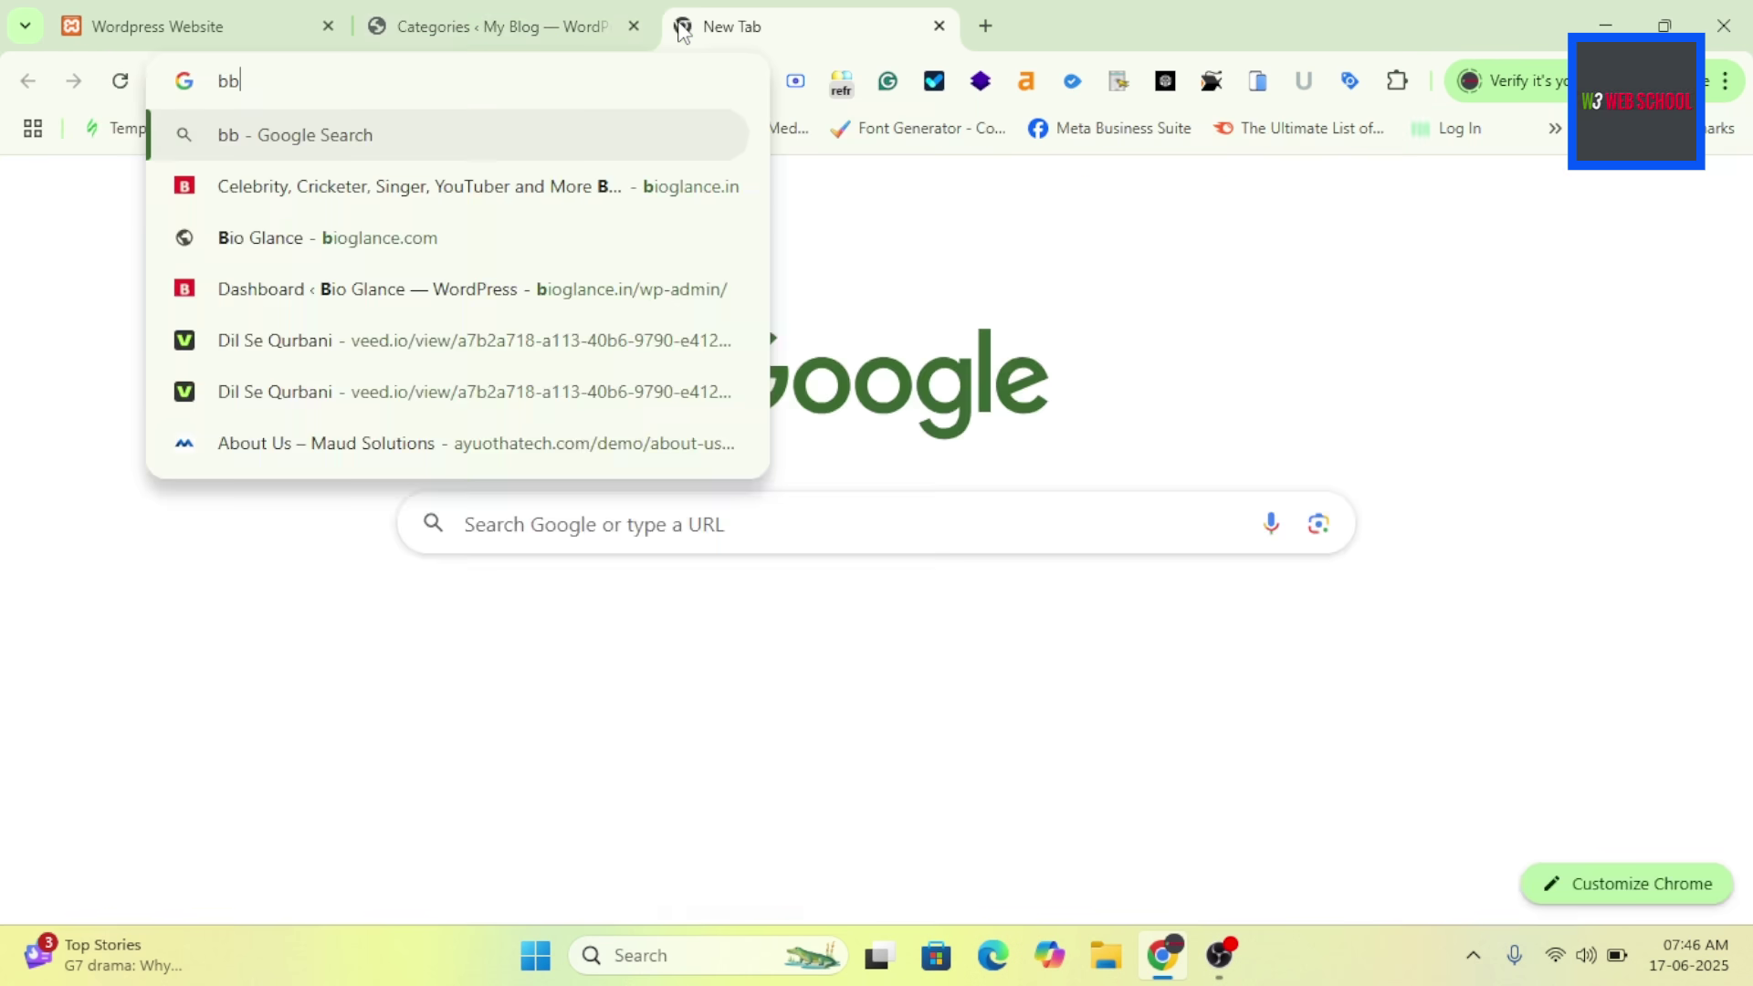
{"action": "type", "text": "c hindi"}
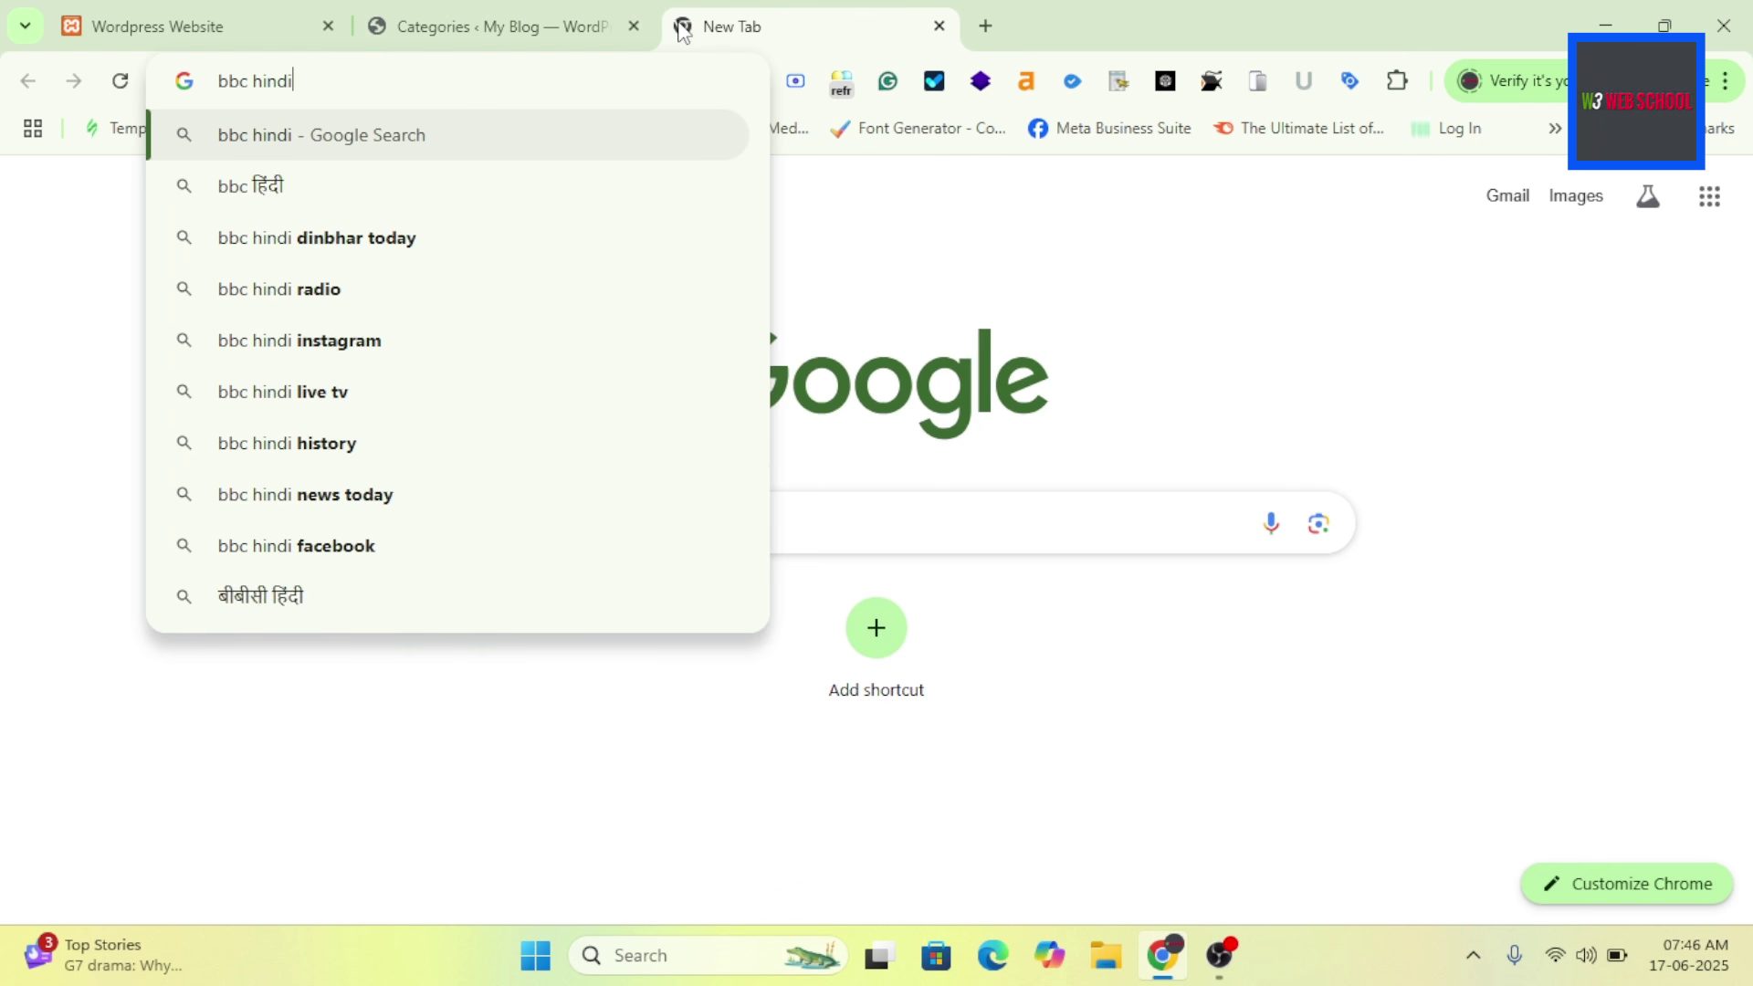
{"action": "key", "text": "Return"}
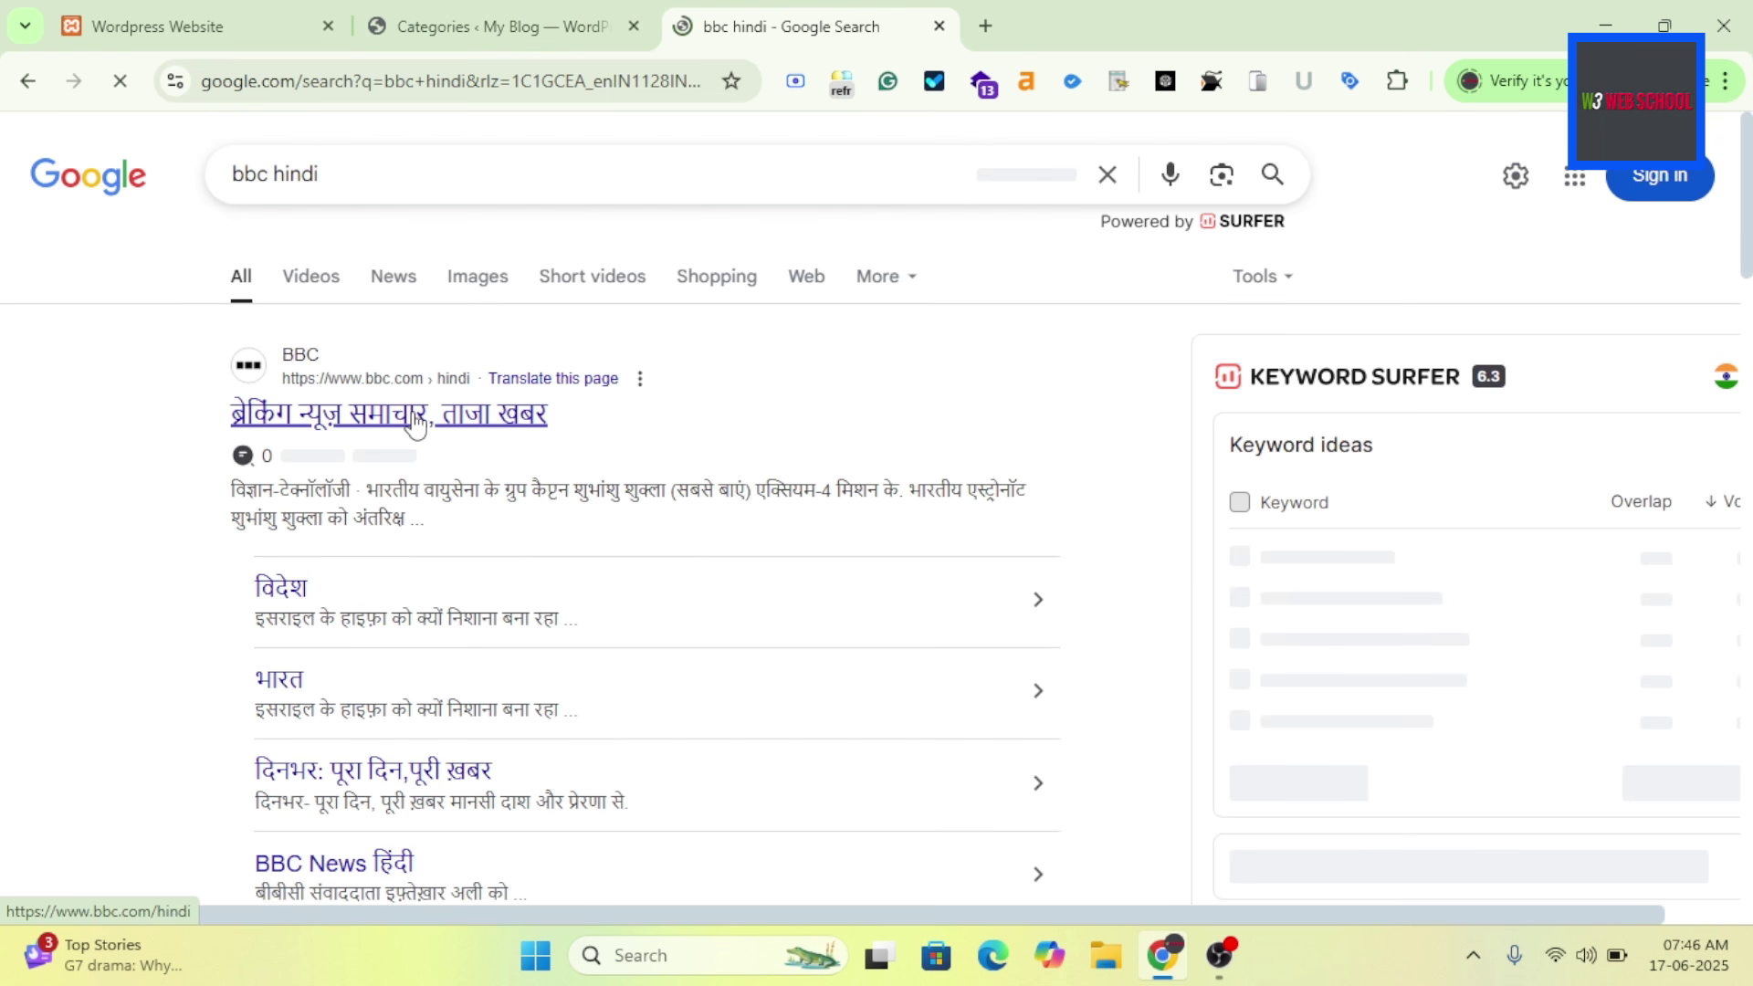
{"action": "left_click", "coordinate": [416, 415]}
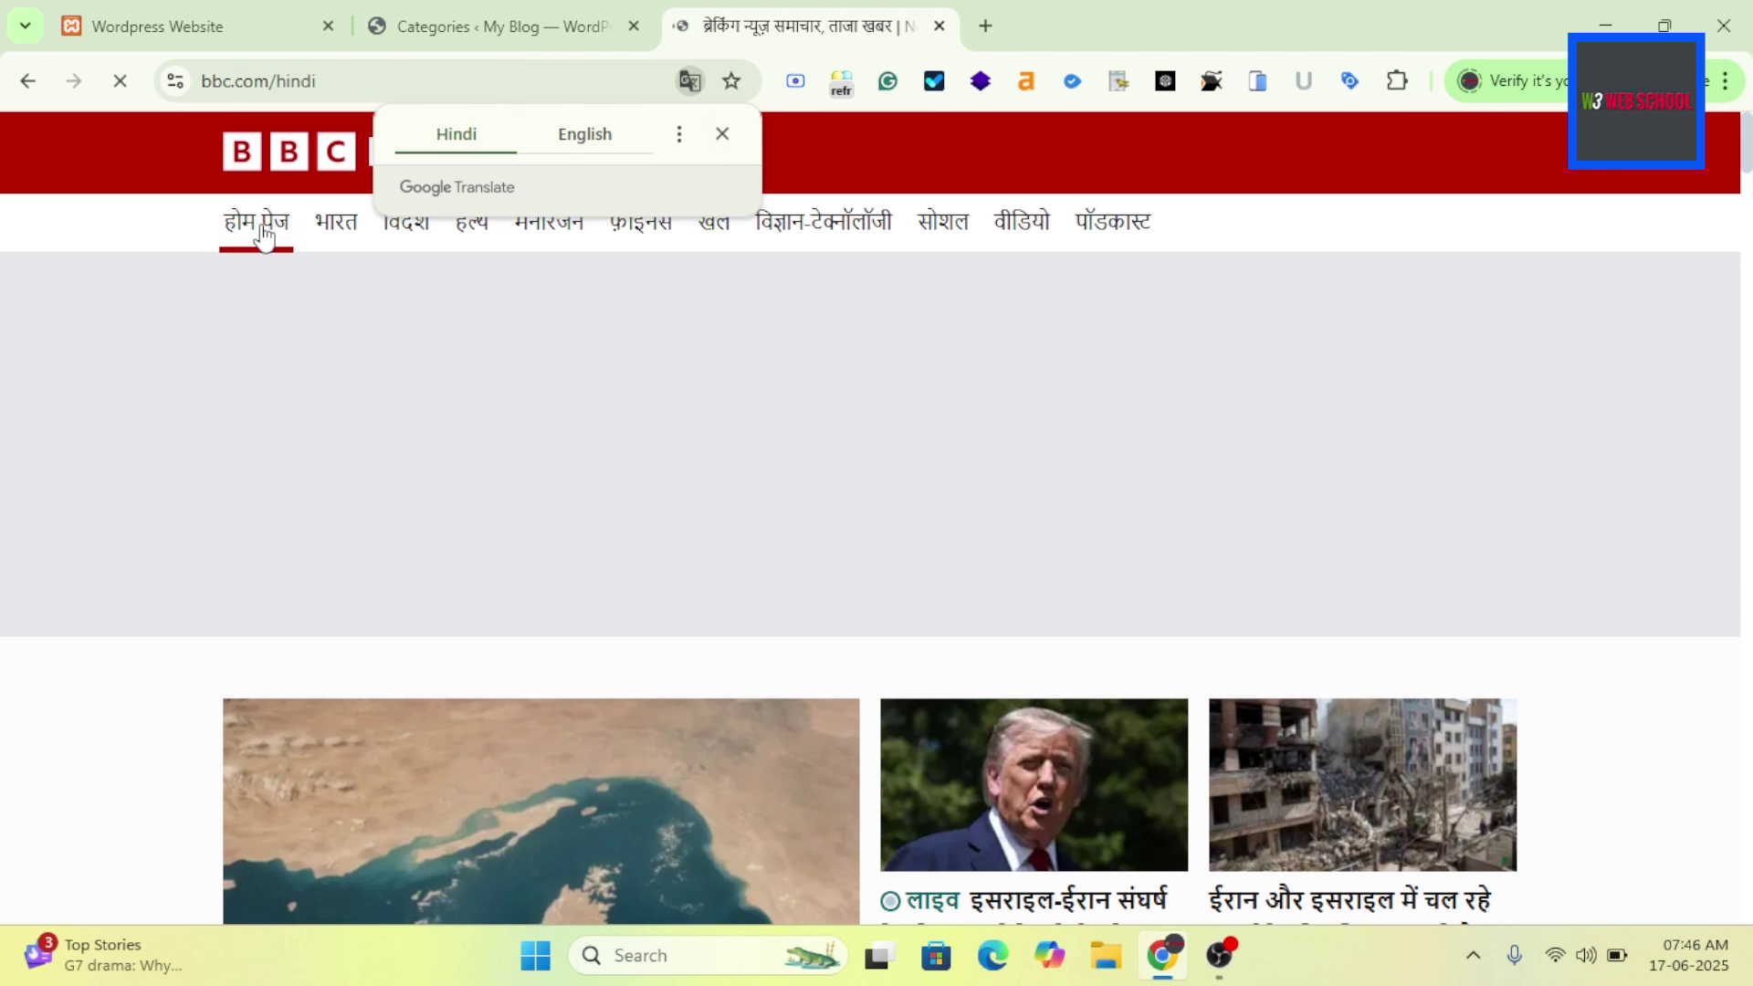
{"action": "left_click", "coordinate": [722, 135]}
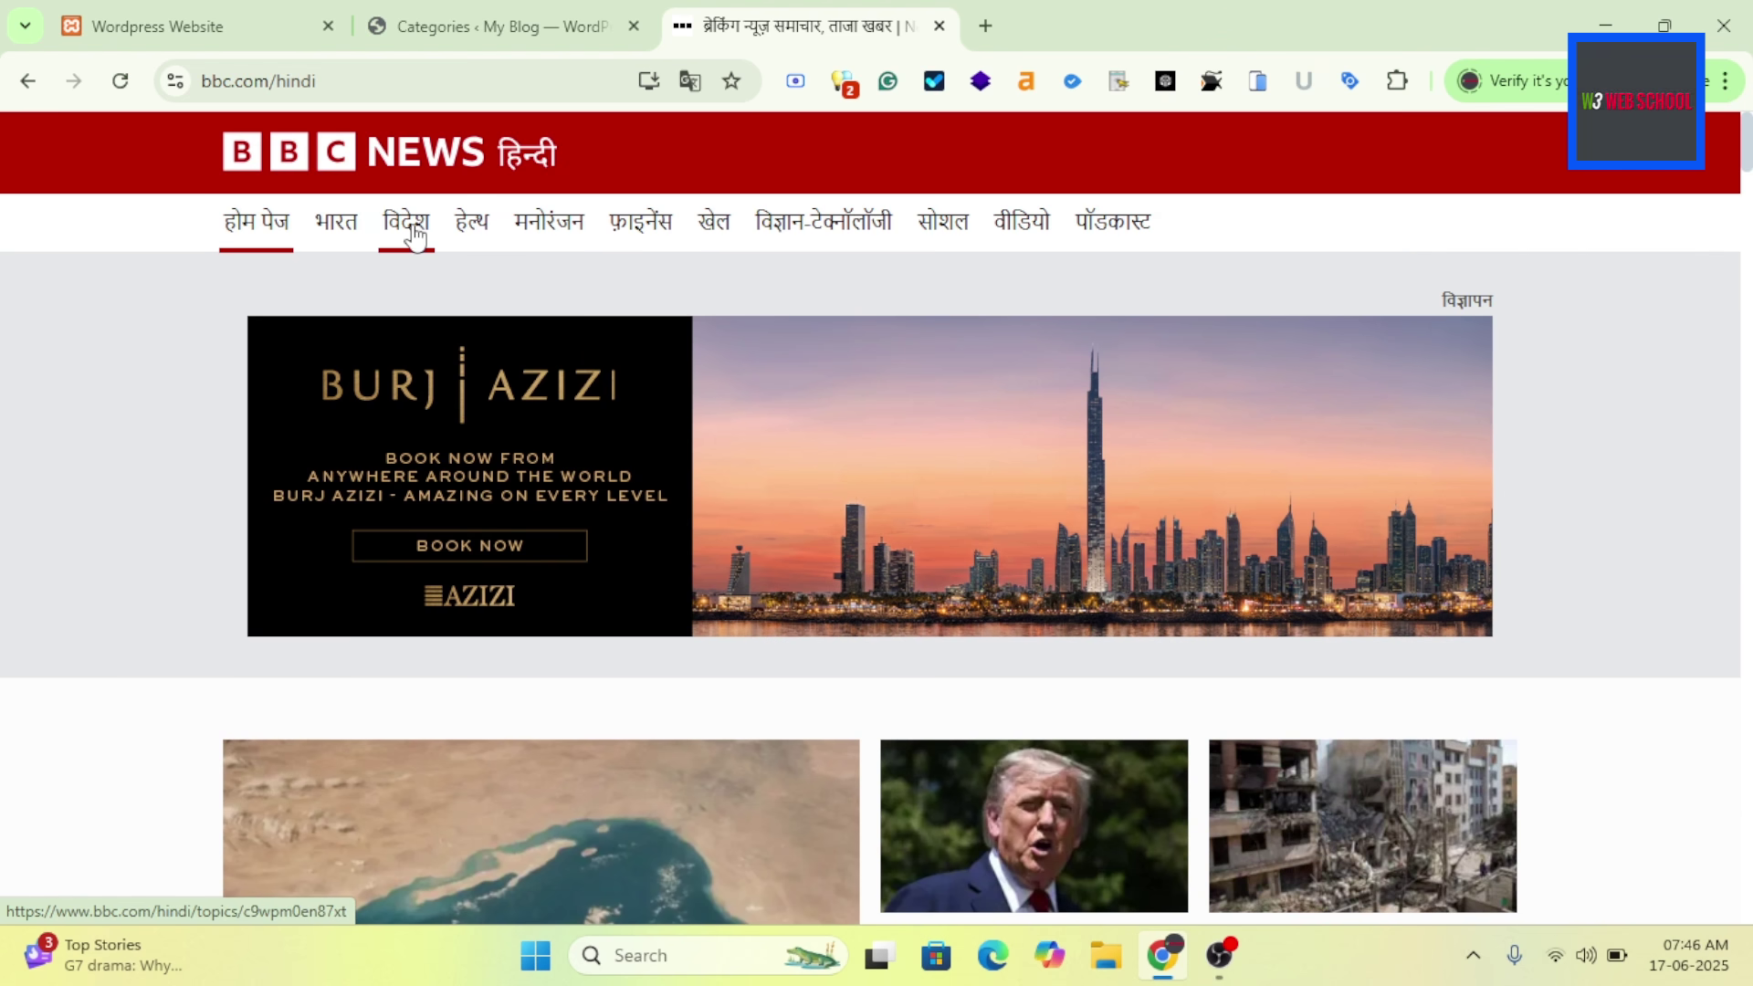
Look through the articles in the भारत category of BBC News Hindi as an example, and close that tab.
{"action": "left_click", "coordinate": [335, 223]}
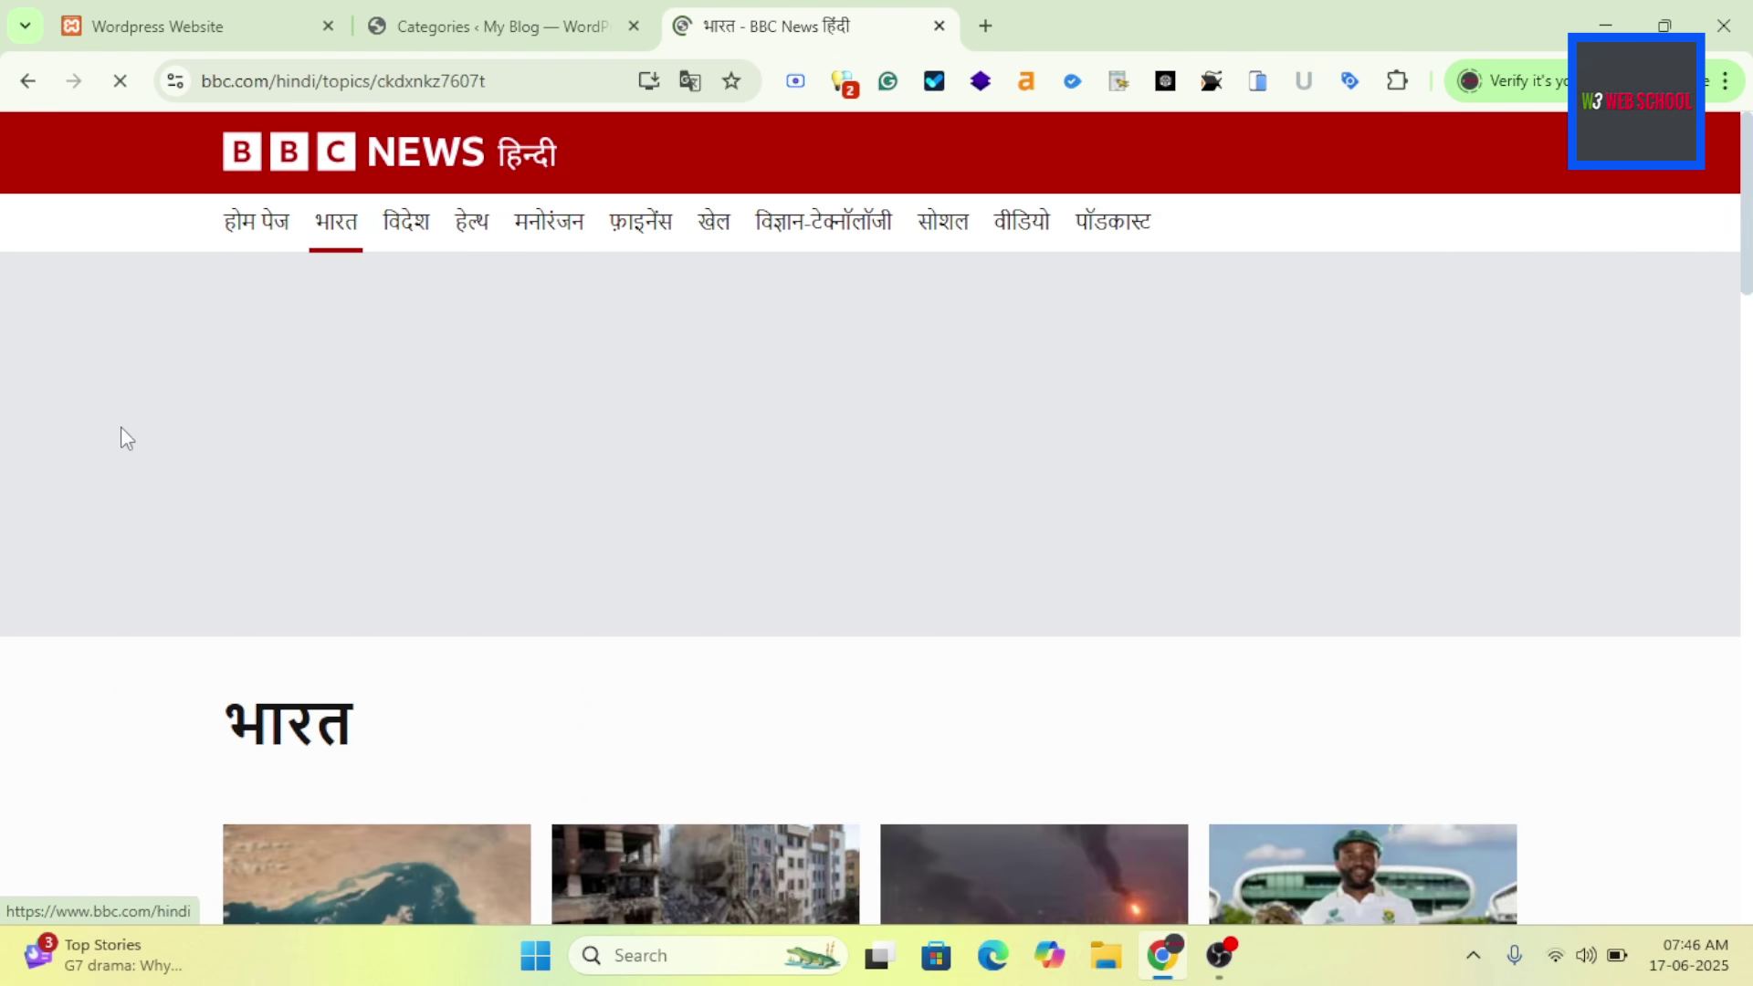
{"action": "scroll", "coordinate": [631, 646], "scroll_direction": "down", "scroll_amount": 10}
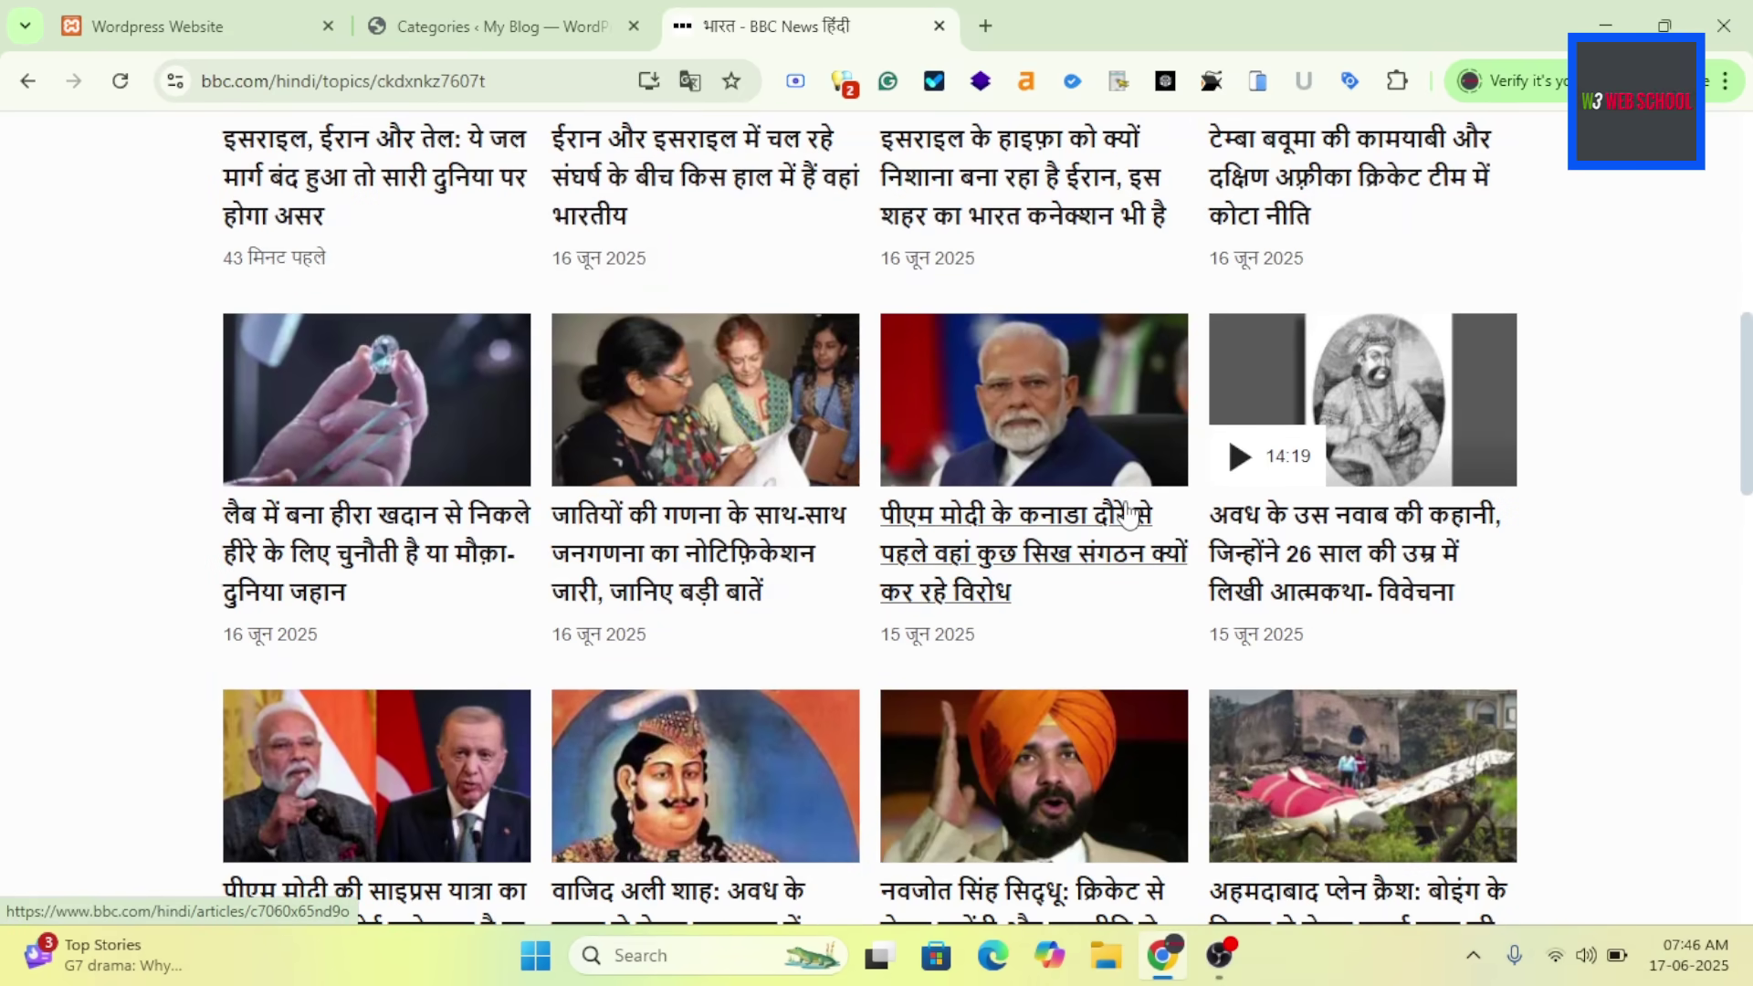
{"action": "scroll", "coordinate": [767, 435], "scroll_direction": "up", "scroll_amount": 10}
{"action": "scroll", "coordinate": [766, 434], "scroll_direction": "down", "scroll_amount": 20}
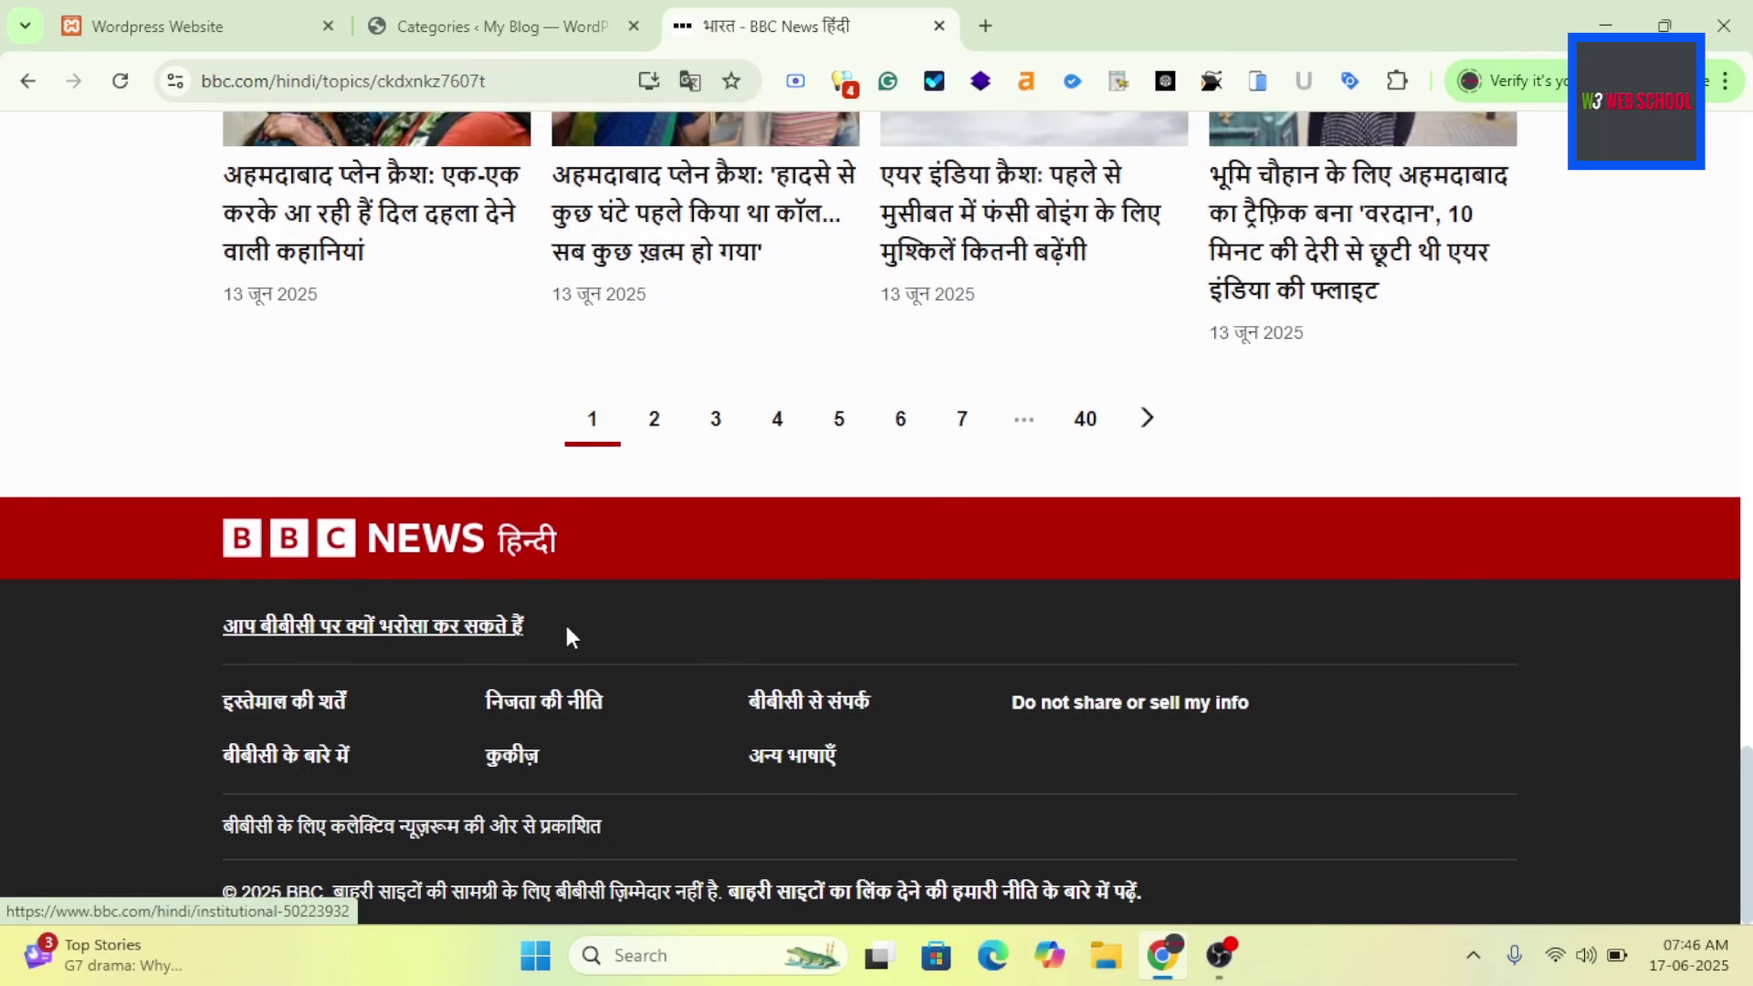
{"action": "scroll", "coordinate": [715, 650], "scroll_direction": "up", "scroll_amount": 20}
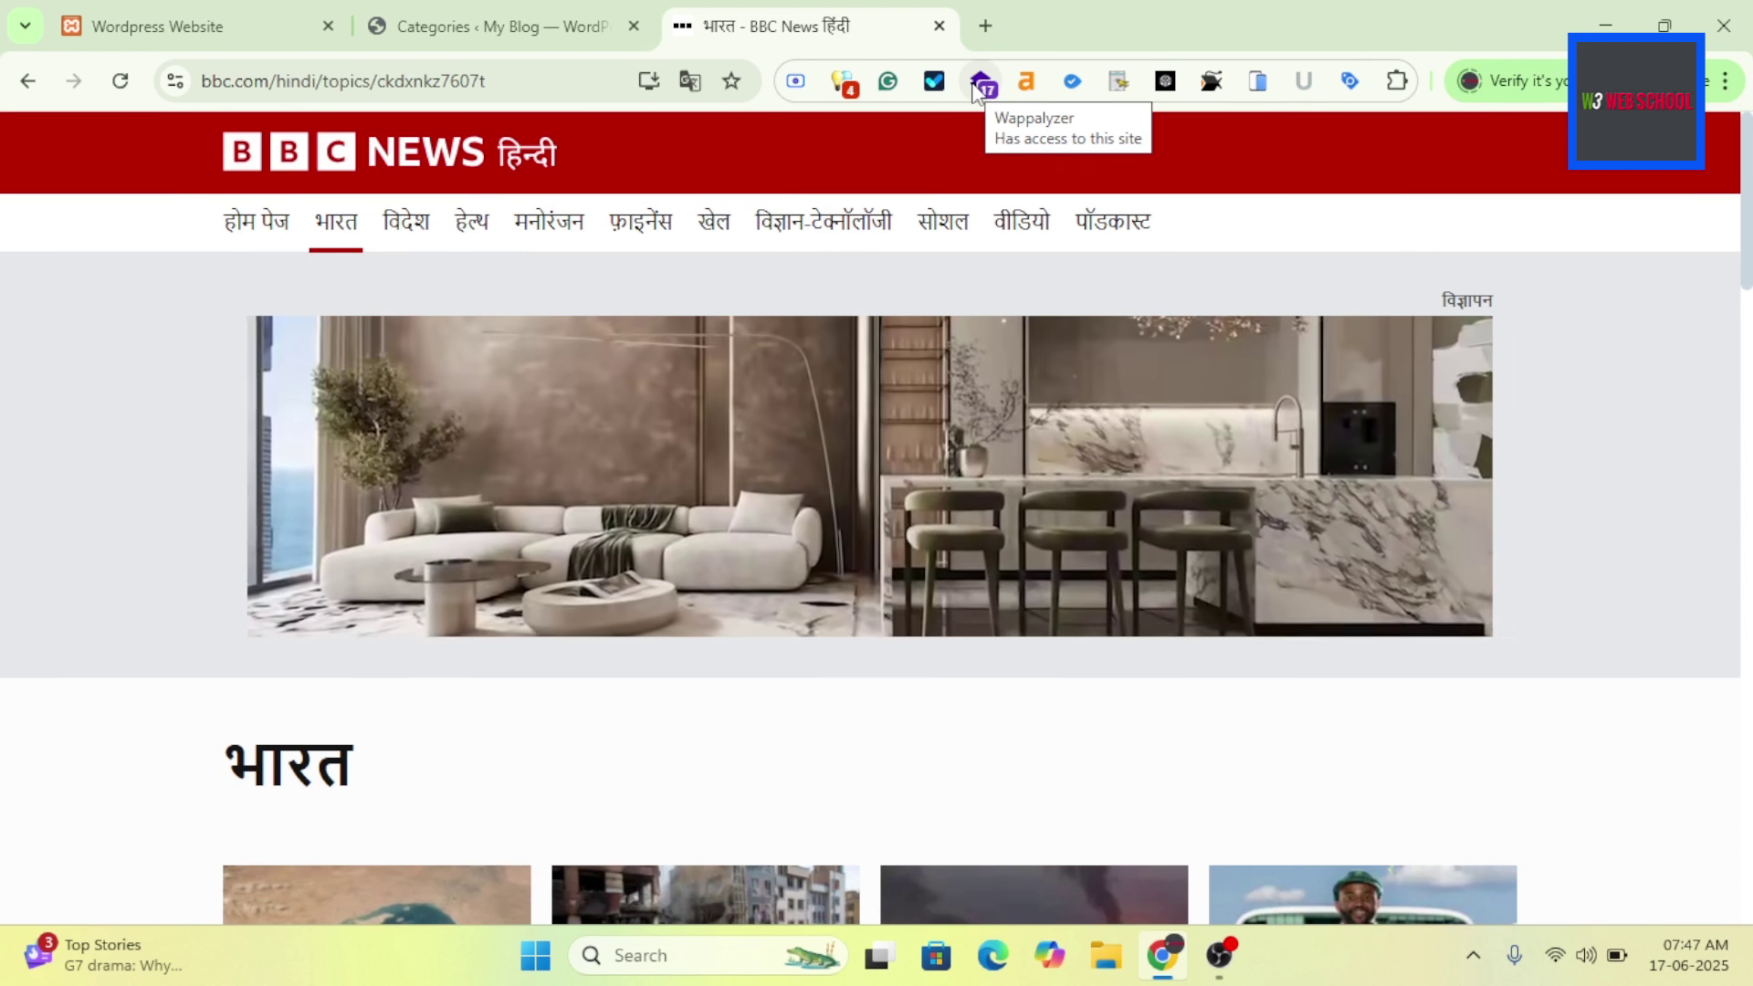
{"action": "left_click", "coordinate": [939, 28]}
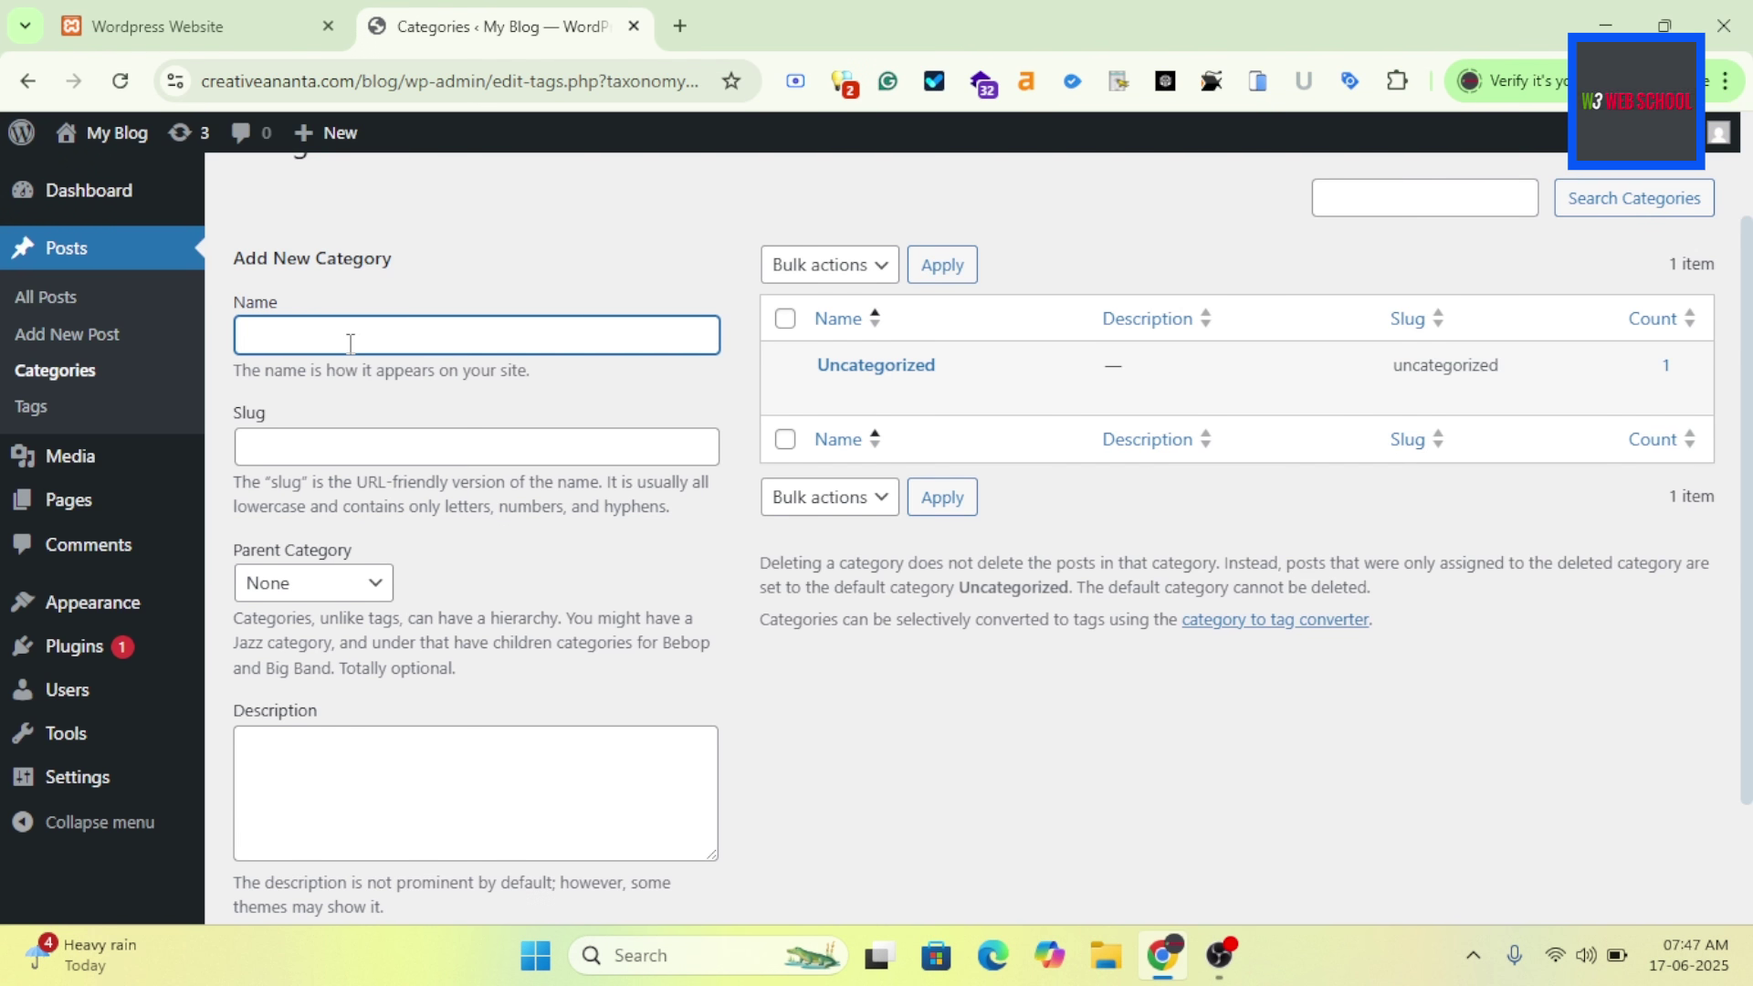
Enter "News" as the name of the new category.
{"action": "type", "text": "ews"}
{"action": "left_click", "coordinate": [354, 435]}
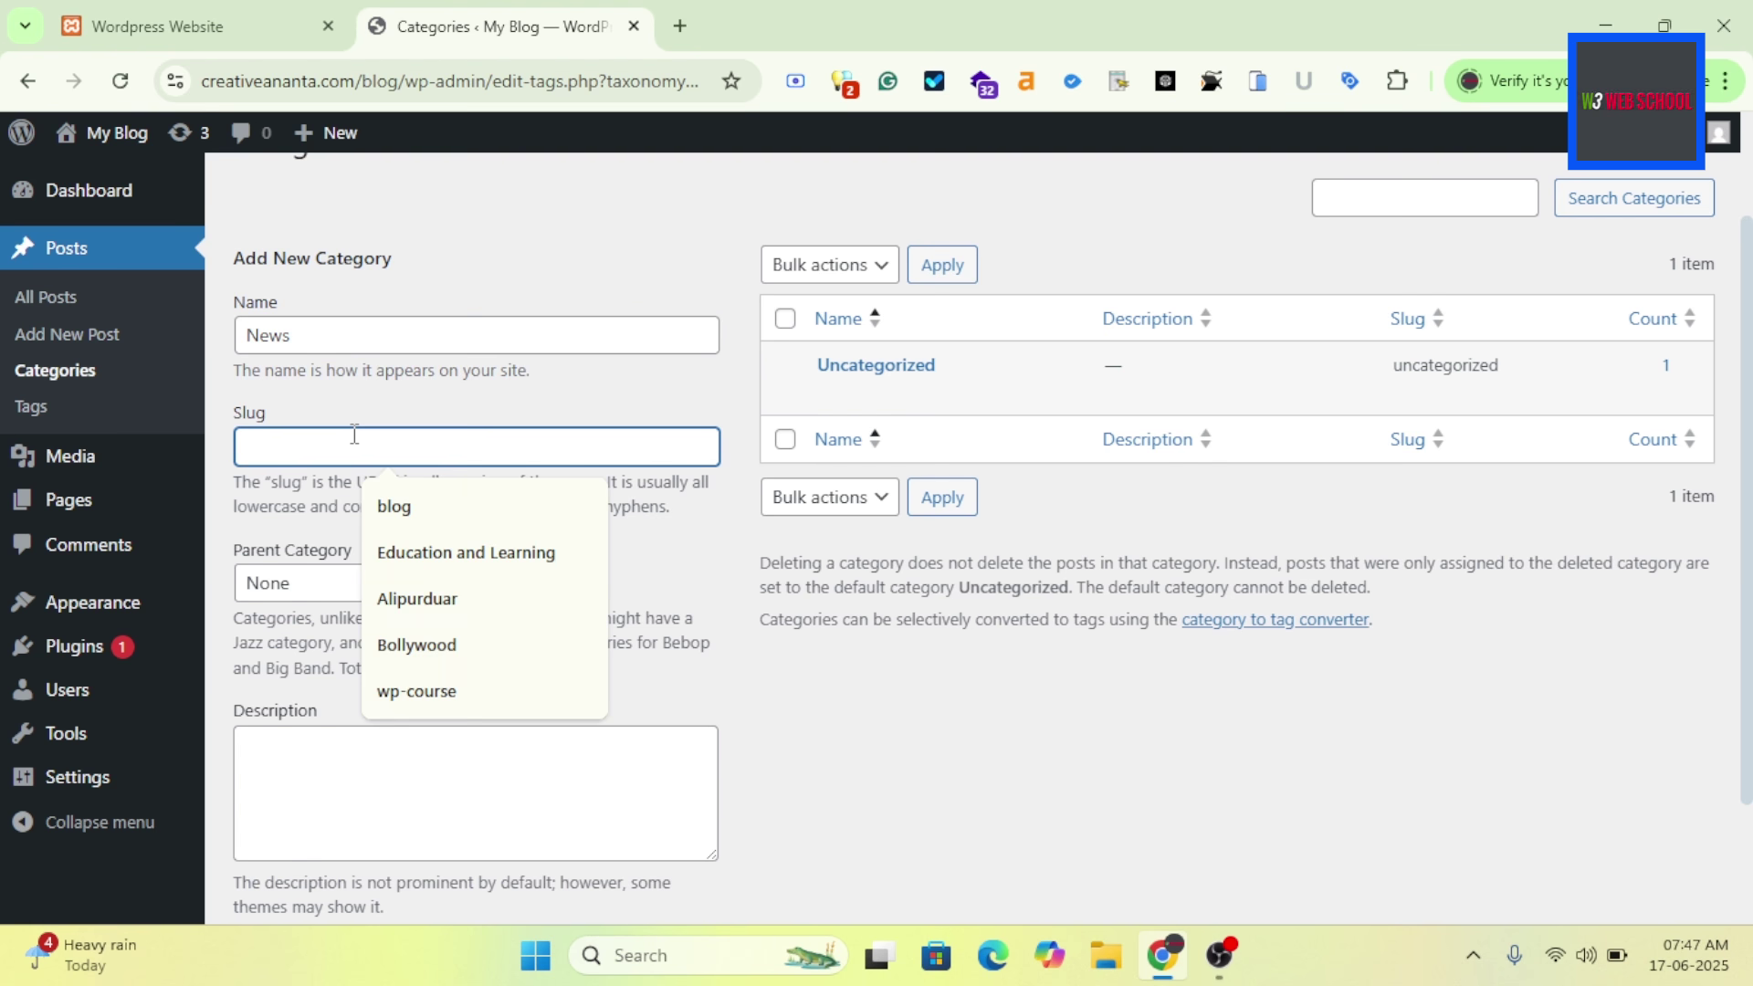
{"action": "left_click", "coordinate": [402, 404]}
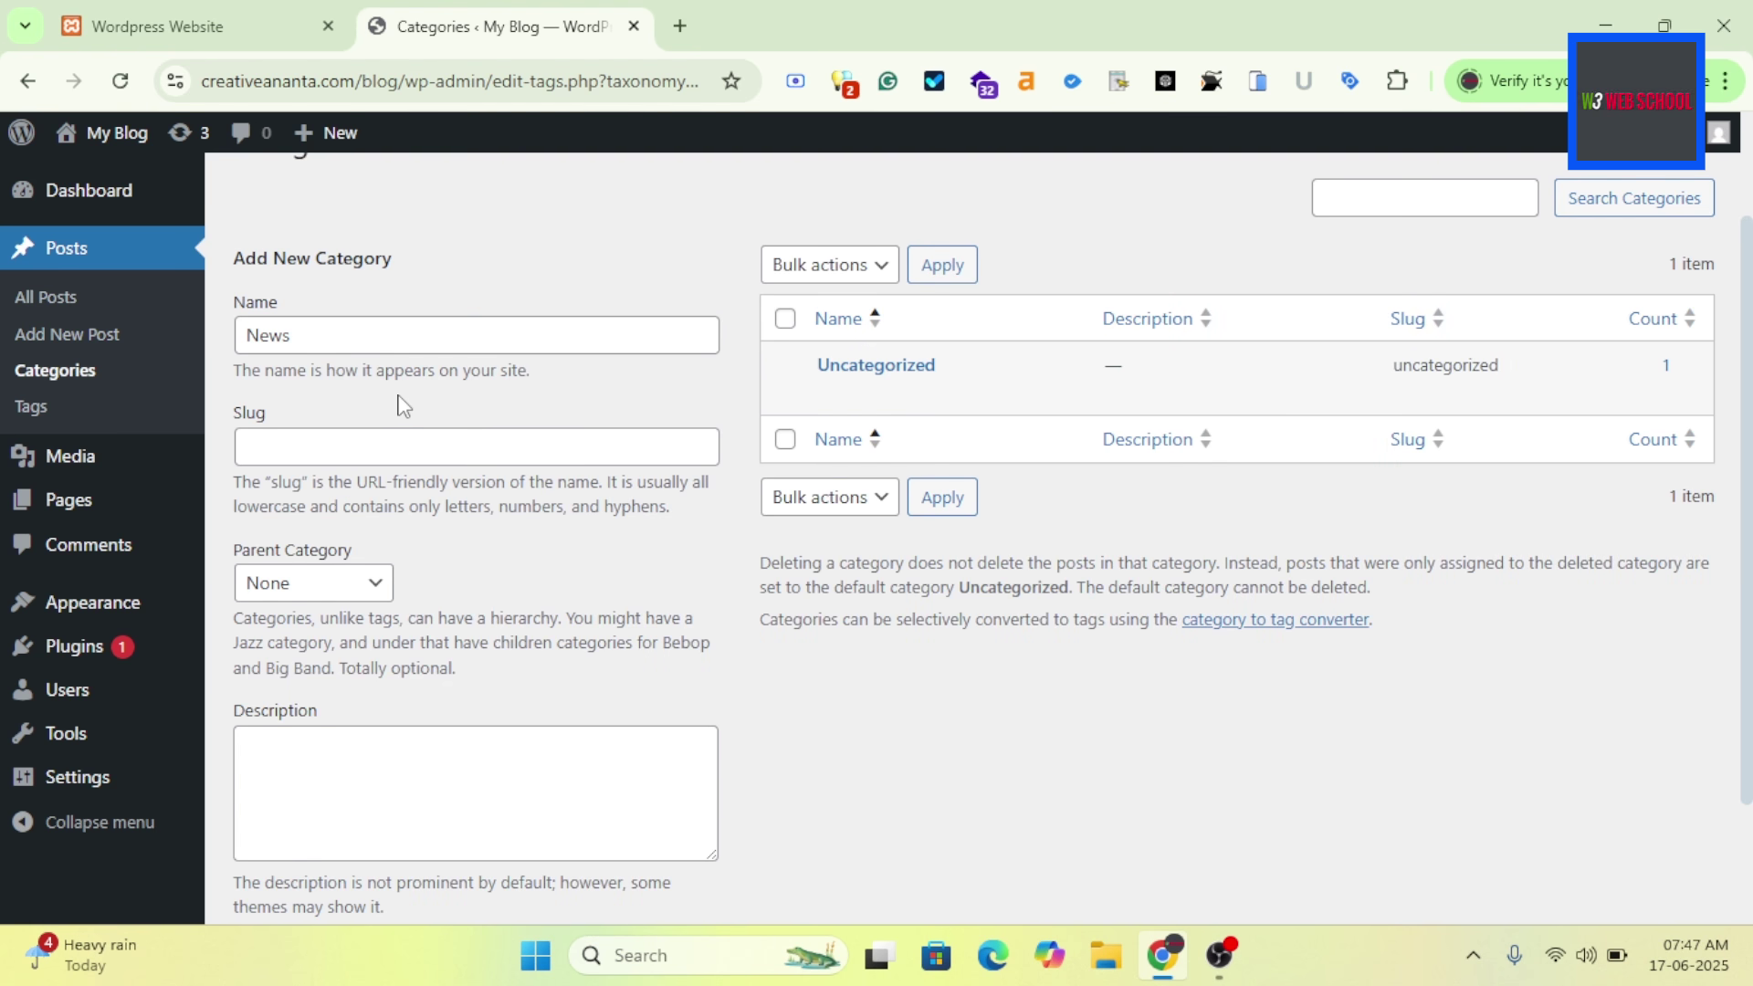
View the Uncategorized category's public page, examine the slug part of its web address, and return to the categories page.
{"action": "mouse_move", "coordinate": [907, 395]}
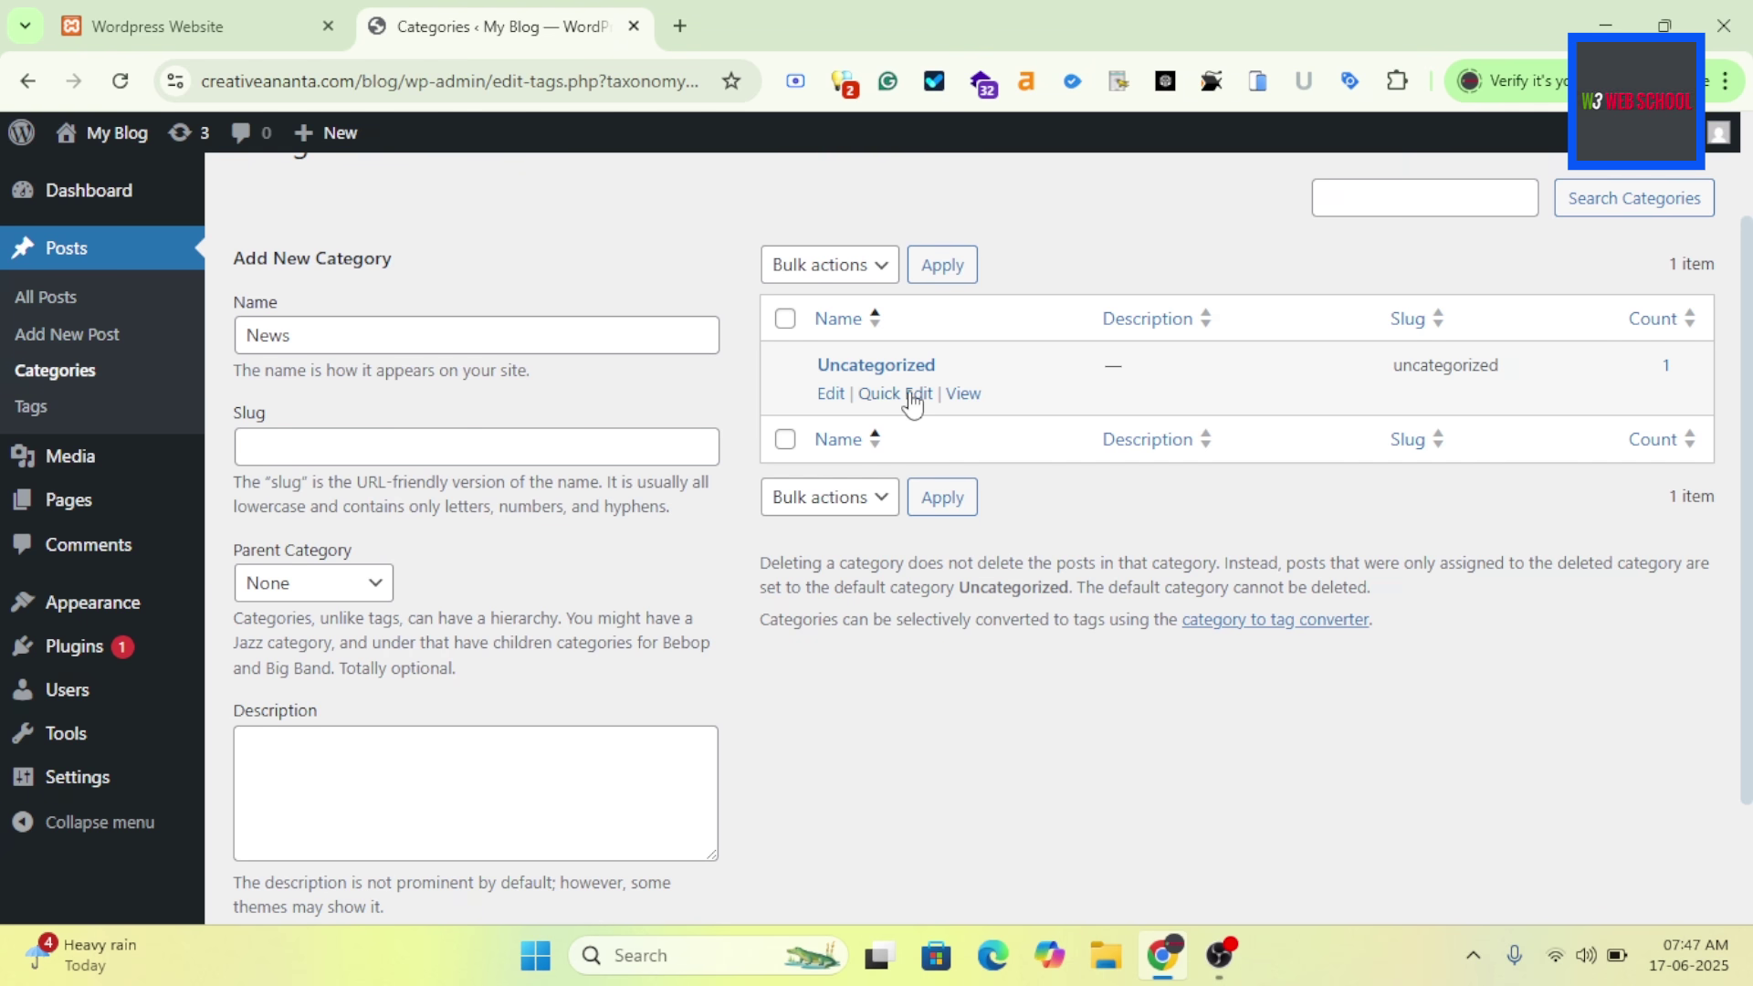
{"action": "left_click", "coordinate": [963, 394]}
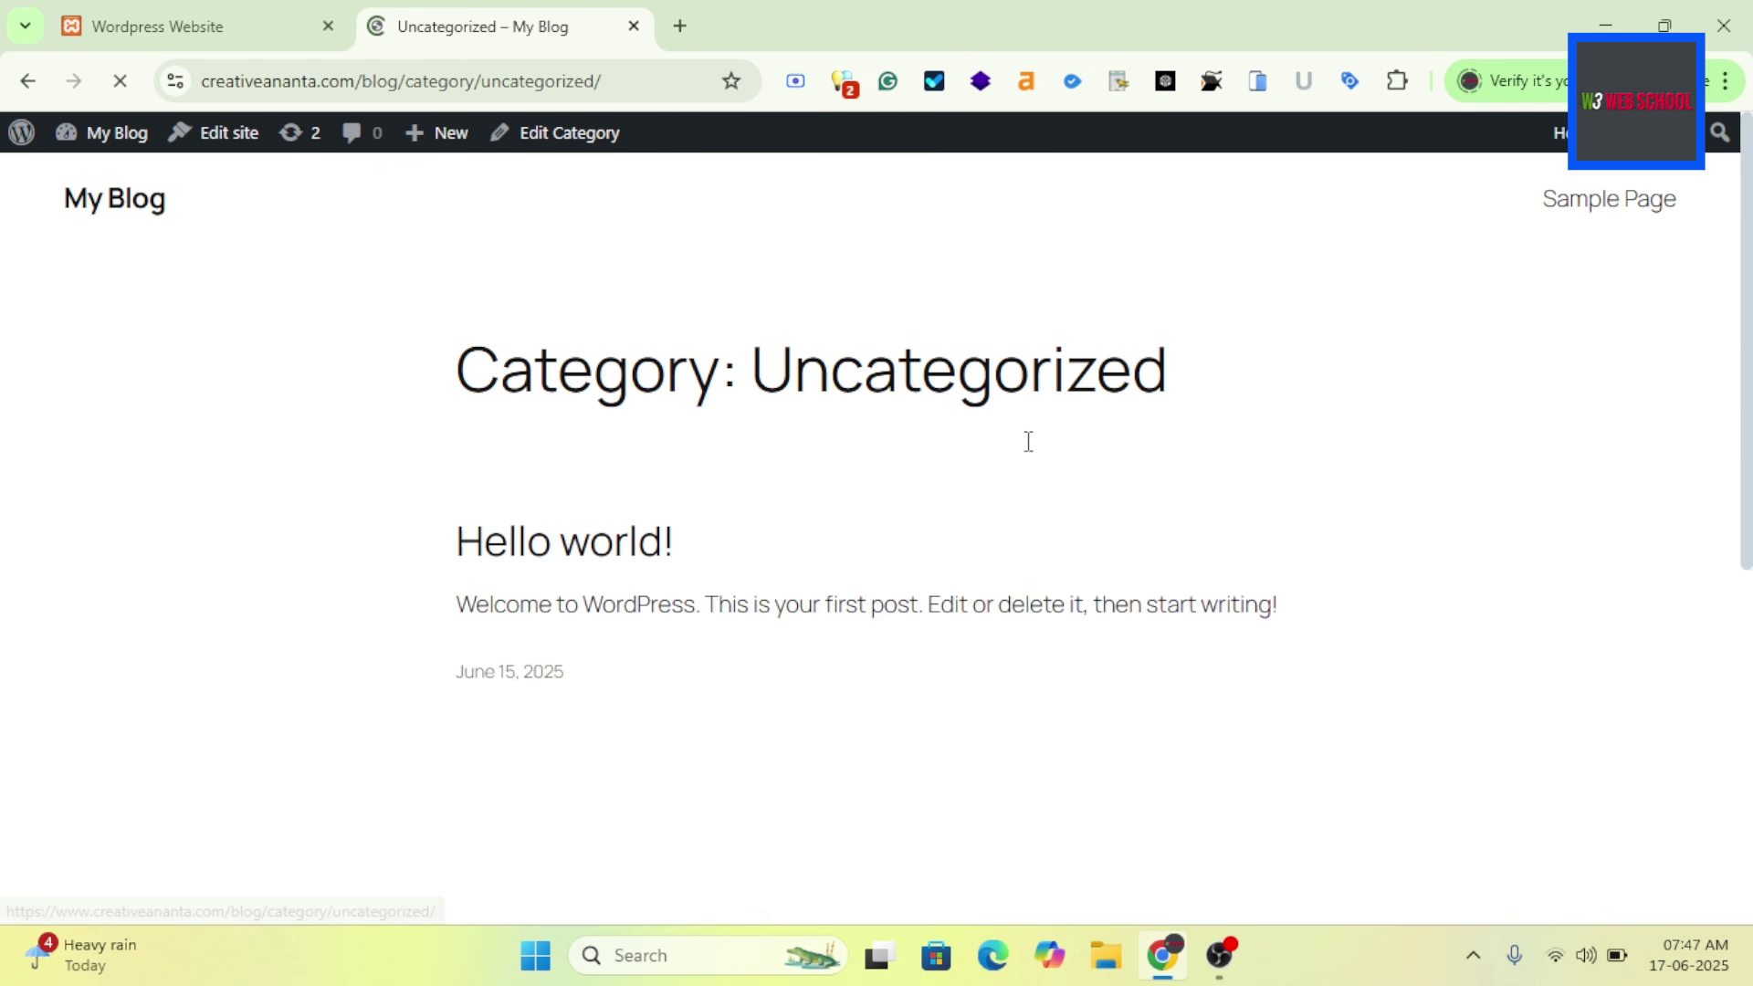
{"action": "left_click_drag", "start_coordinate": [361, 81], "coordinate": [607, 82]}
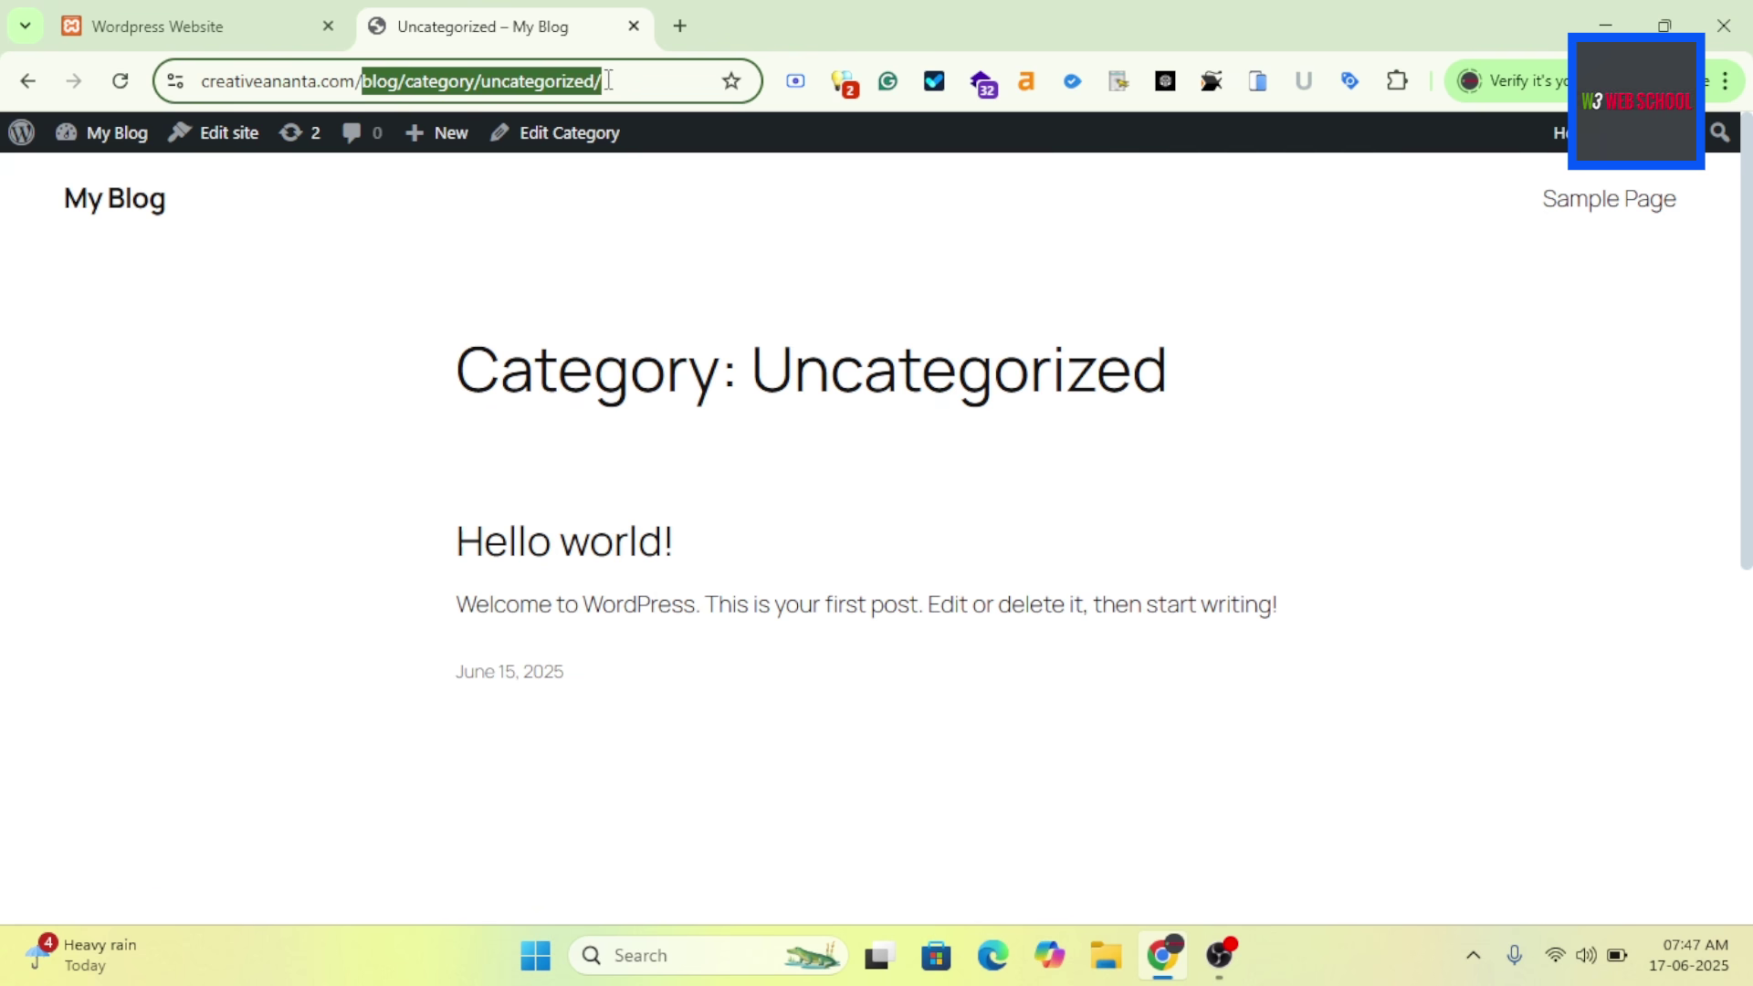
{"action": "left_click", "coordinate": [29, 84]}
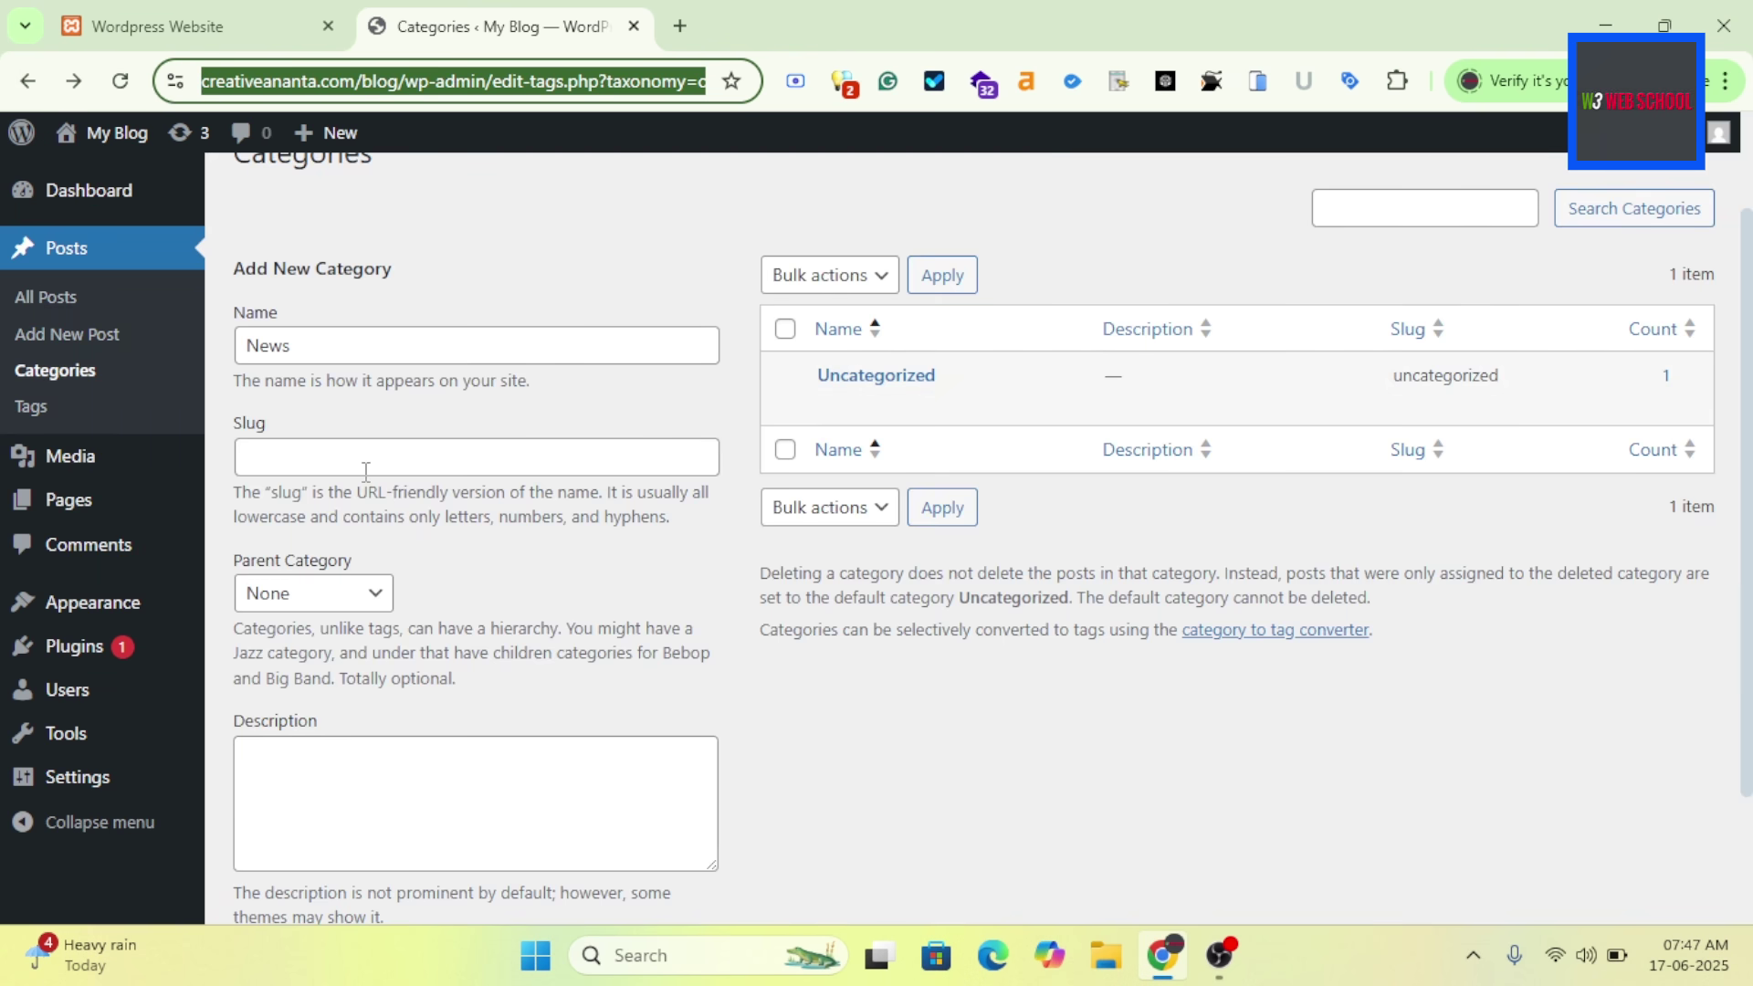
Leave the slug and description empty, keep the parent category at None, and add the News category.
{"action": "left_click", "coordinate": [365, 471]}
{"action": "left_click", "coordinate": [674, 600]}
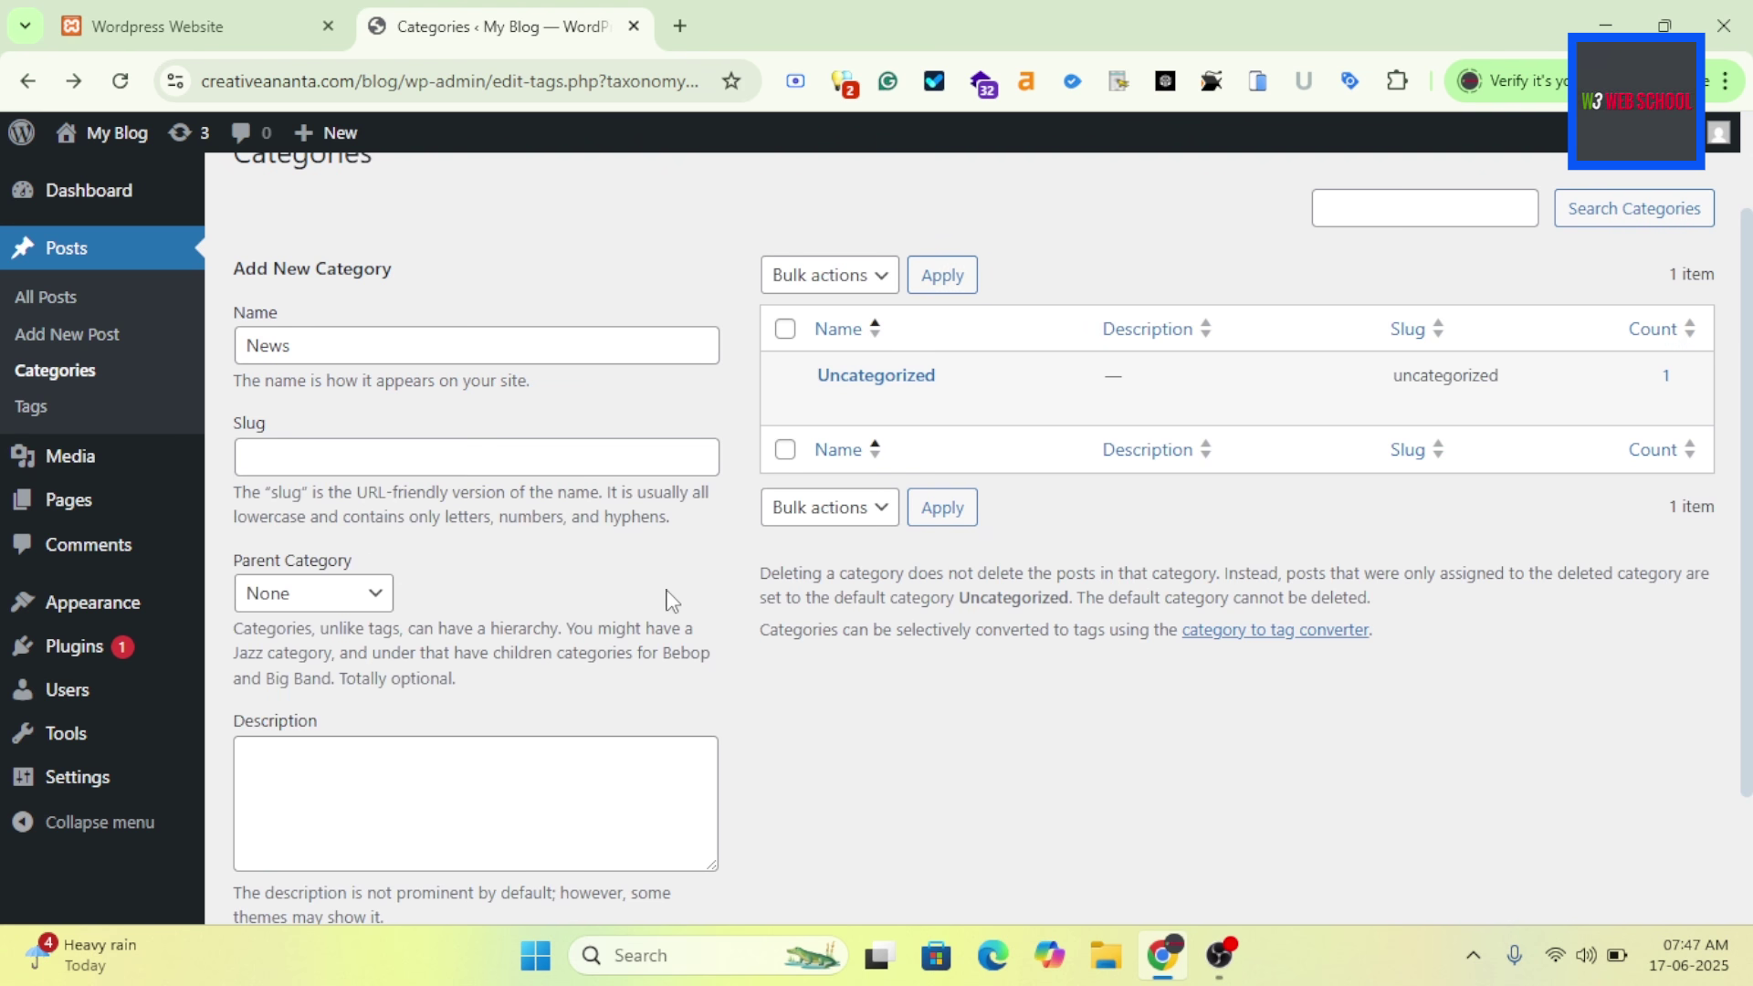
{"action": "left_click", "coordinate": [344, 603]}
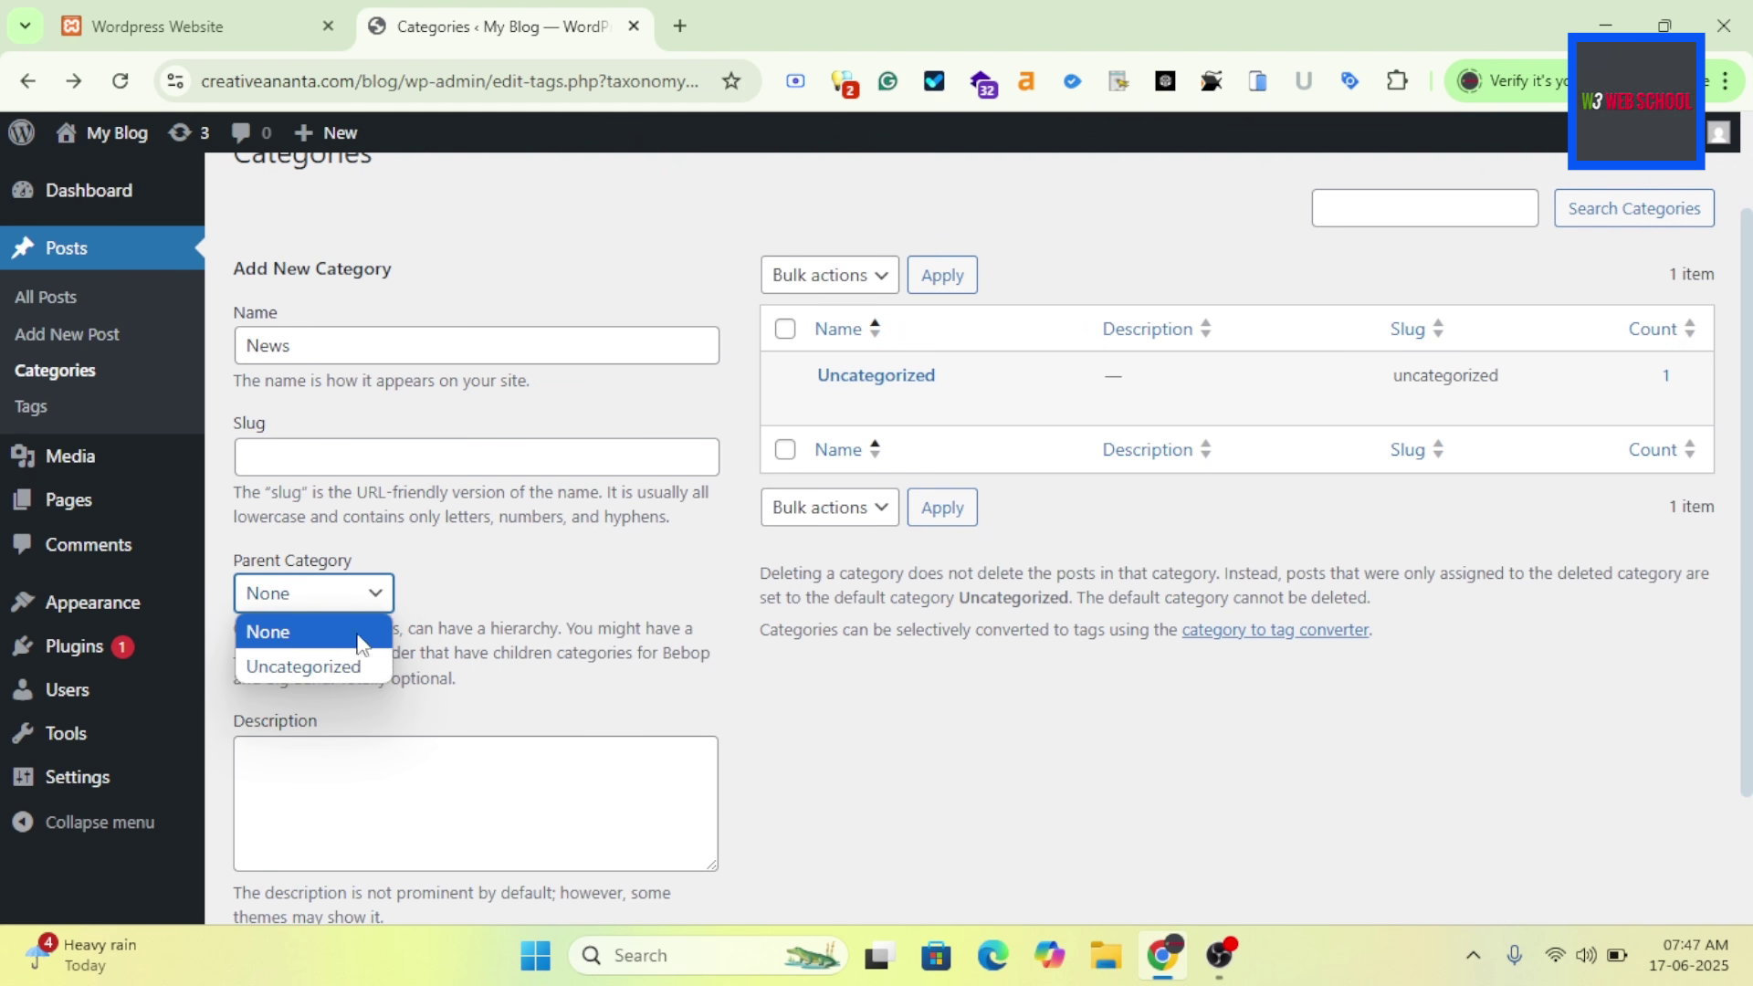
{"action": "left_click", "coordinate": [529, 610]}
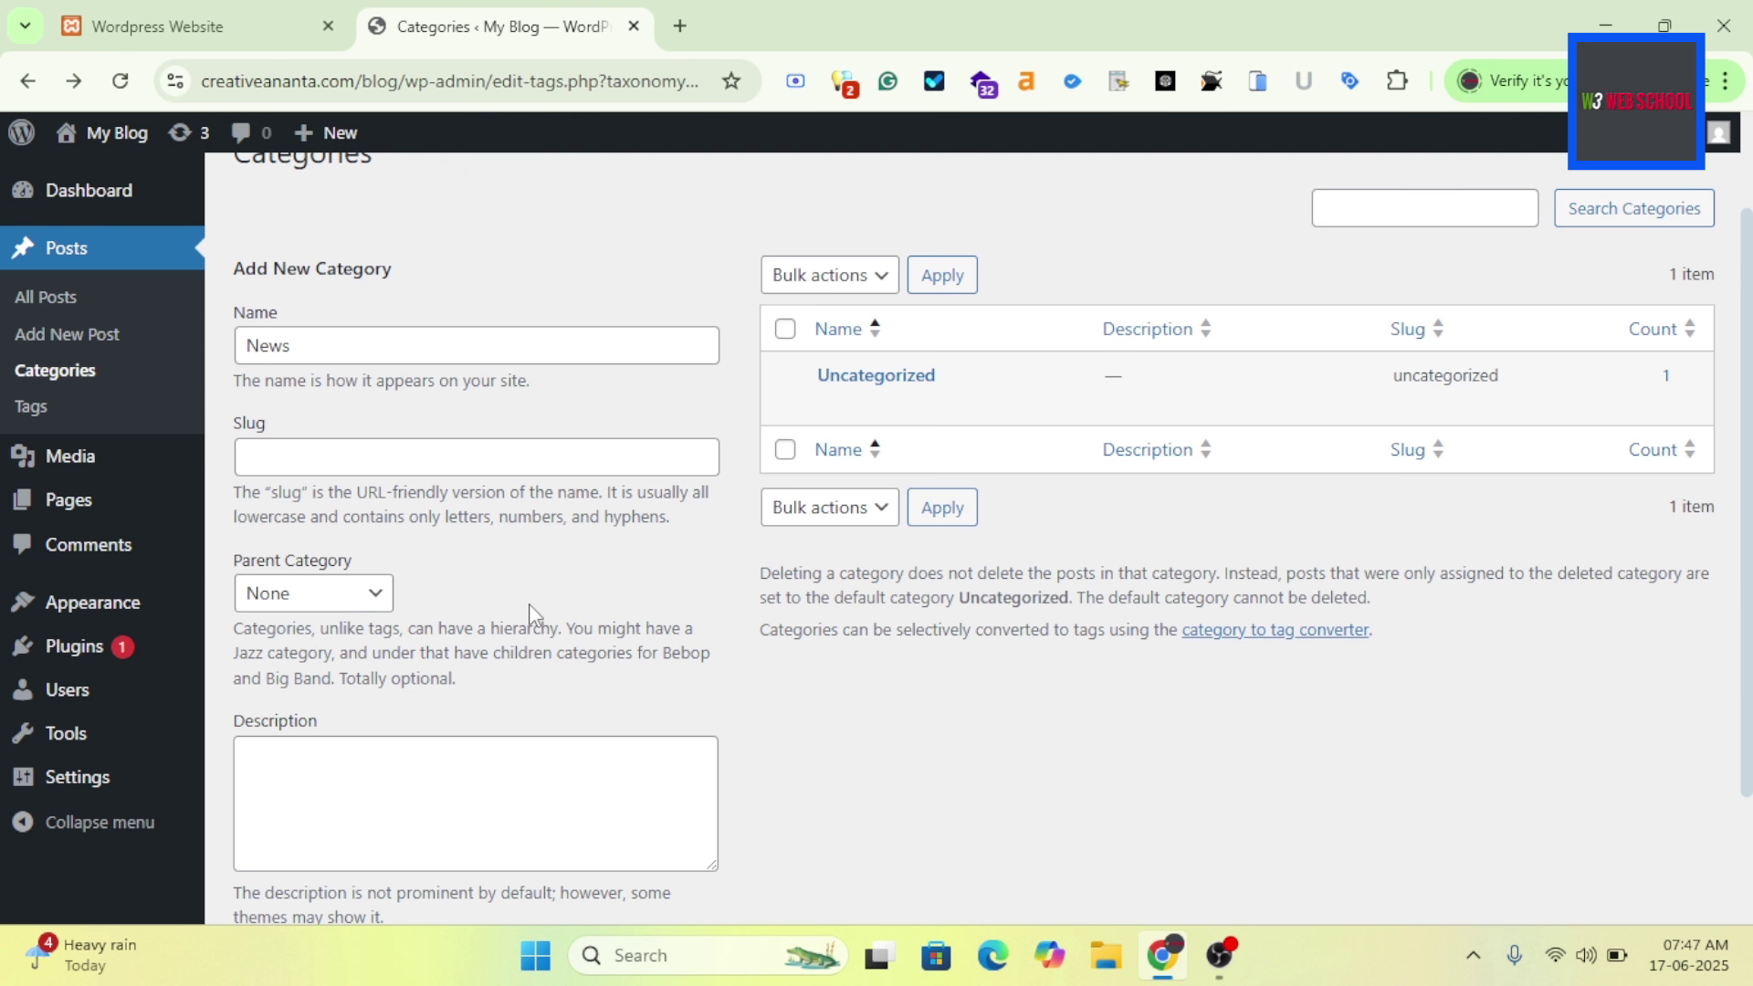
{"action": "left_click", "coordinate": [373, 752]}
{"action": "scroll", "coordinate": [511, 614], "scroll_direction": "down", "scroll_amount": 2}
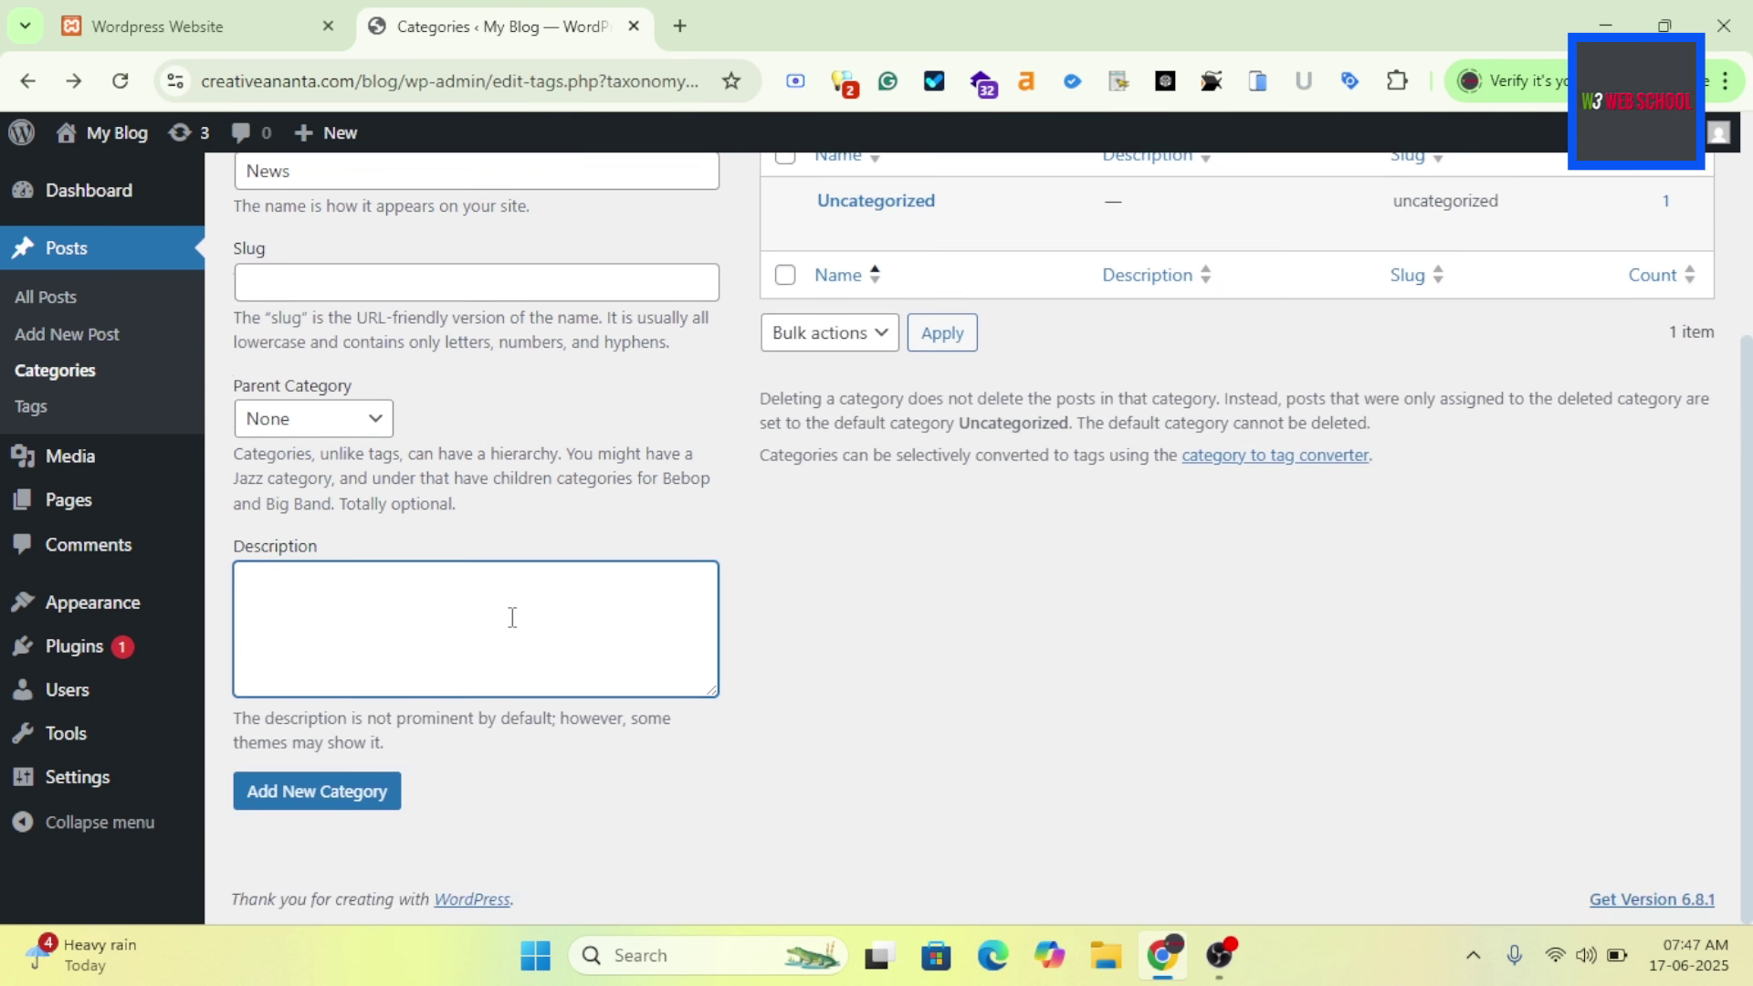
{"action": "scroll", "coordinate": [328, 271], "scroll_direction": "up", "scroll_amount": 2}
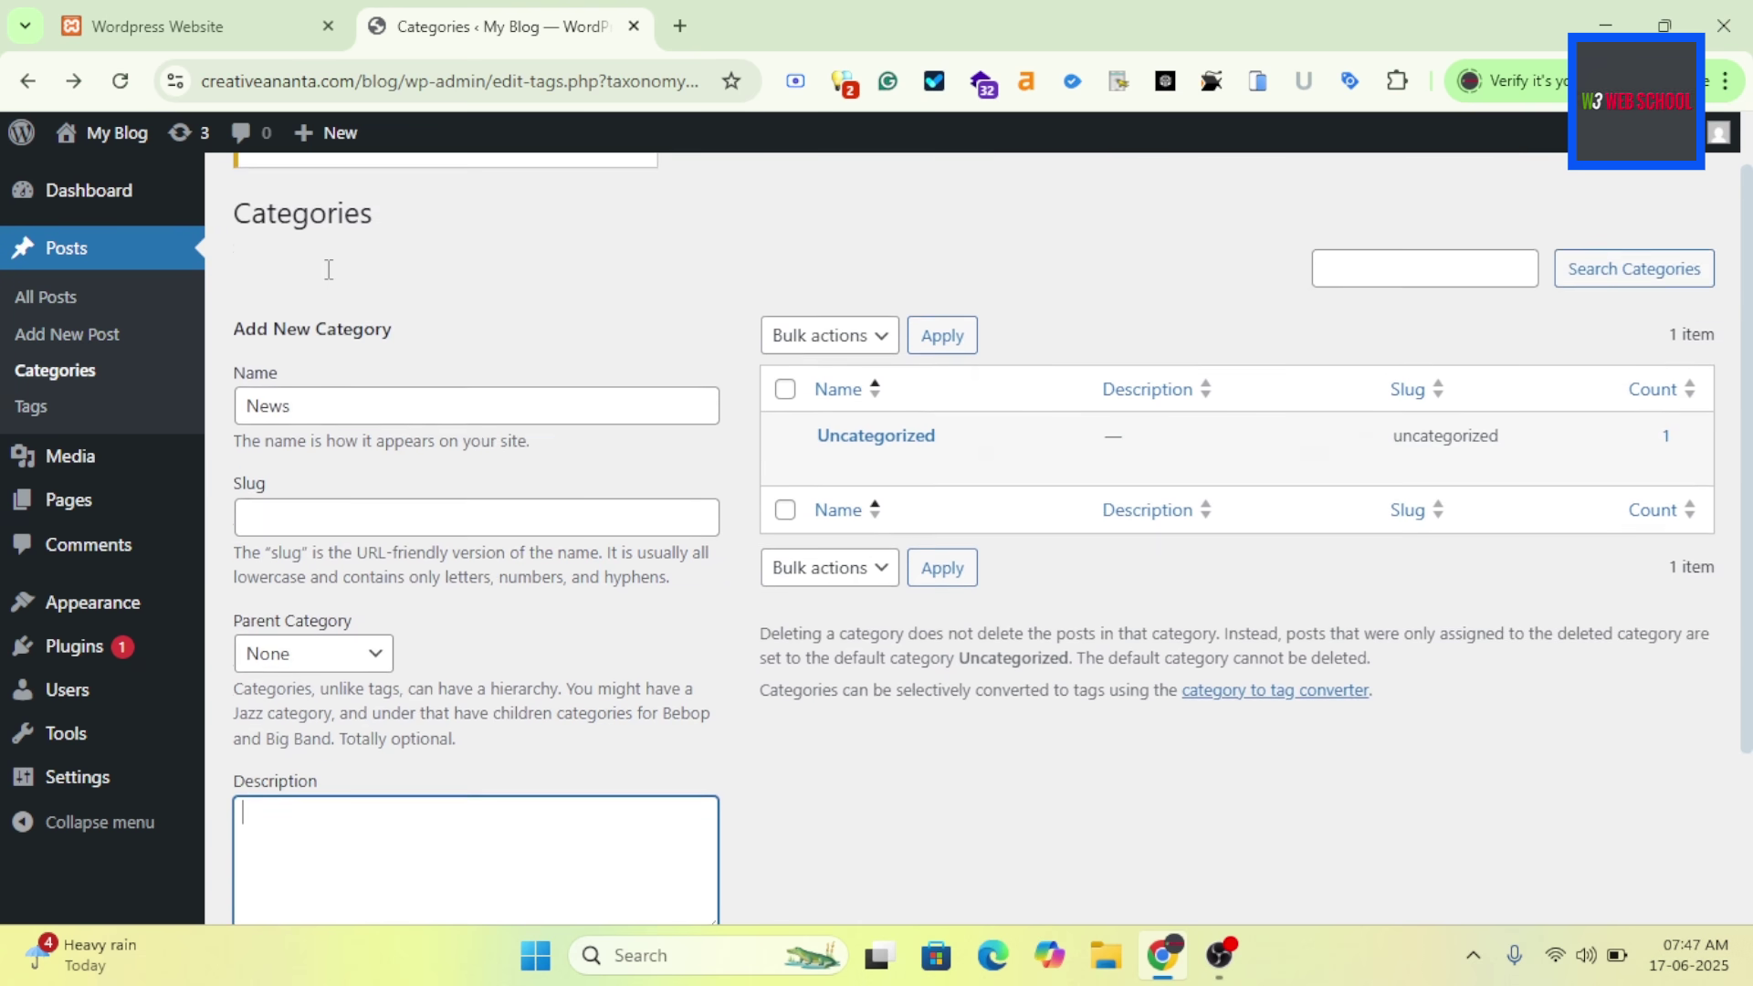
{"action": "scroll", "coordinate": [329, 279], "scroll_direction": "down", "scroll_amount": 1}
{"action": "left_click", "coordinate": [306, 866]}
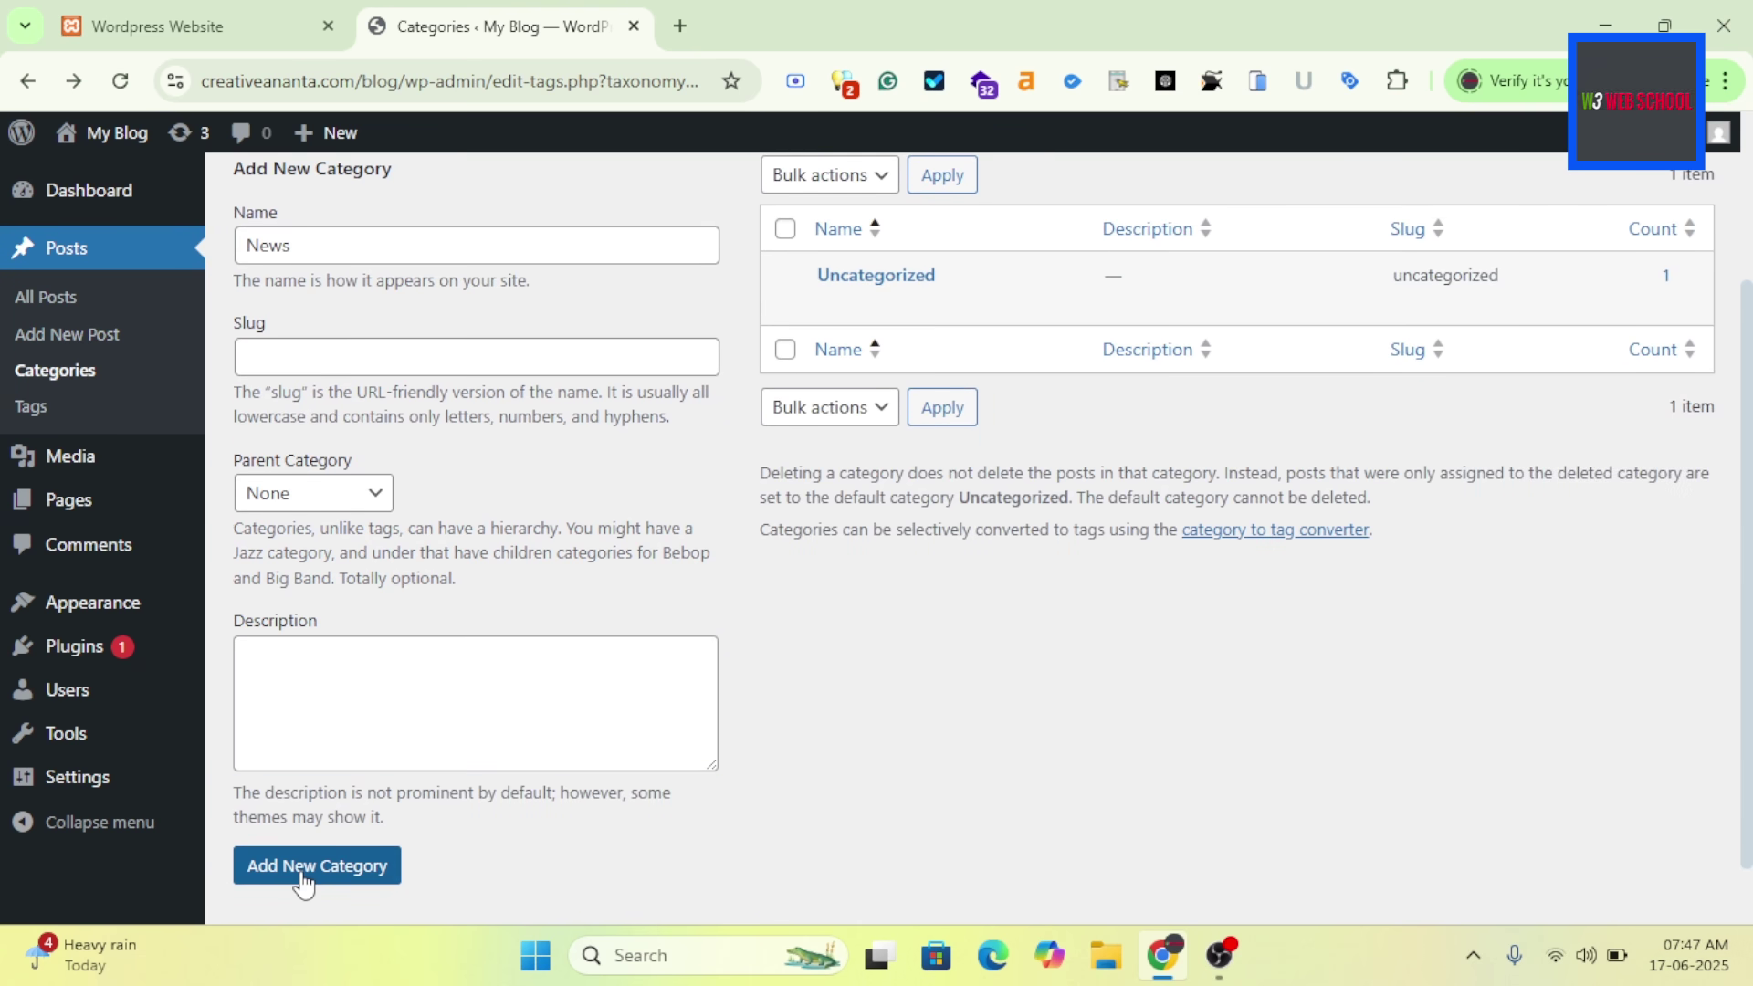
{"action": "scroll", "coordinate": [899, 488], "scroll_direction": "up", "scroll_amount": 2}
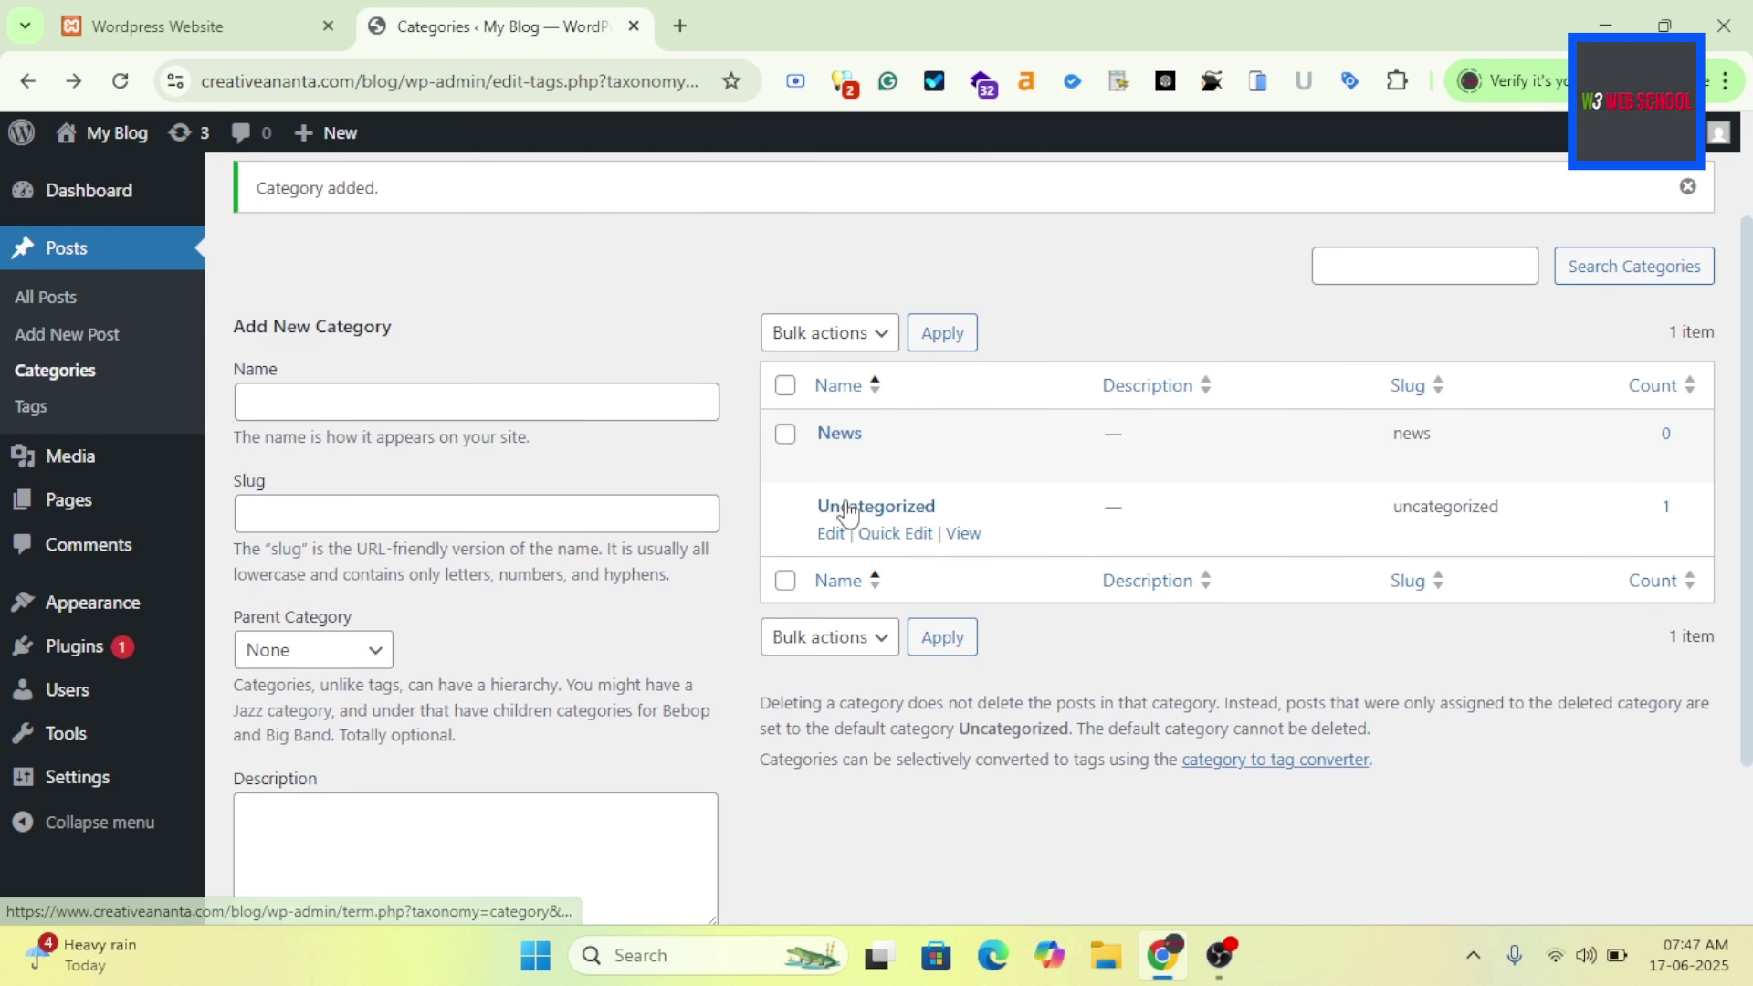
View the post tags page and go to the list of all posts.
{"action": "left_click", "coordinate": [45, 413]}
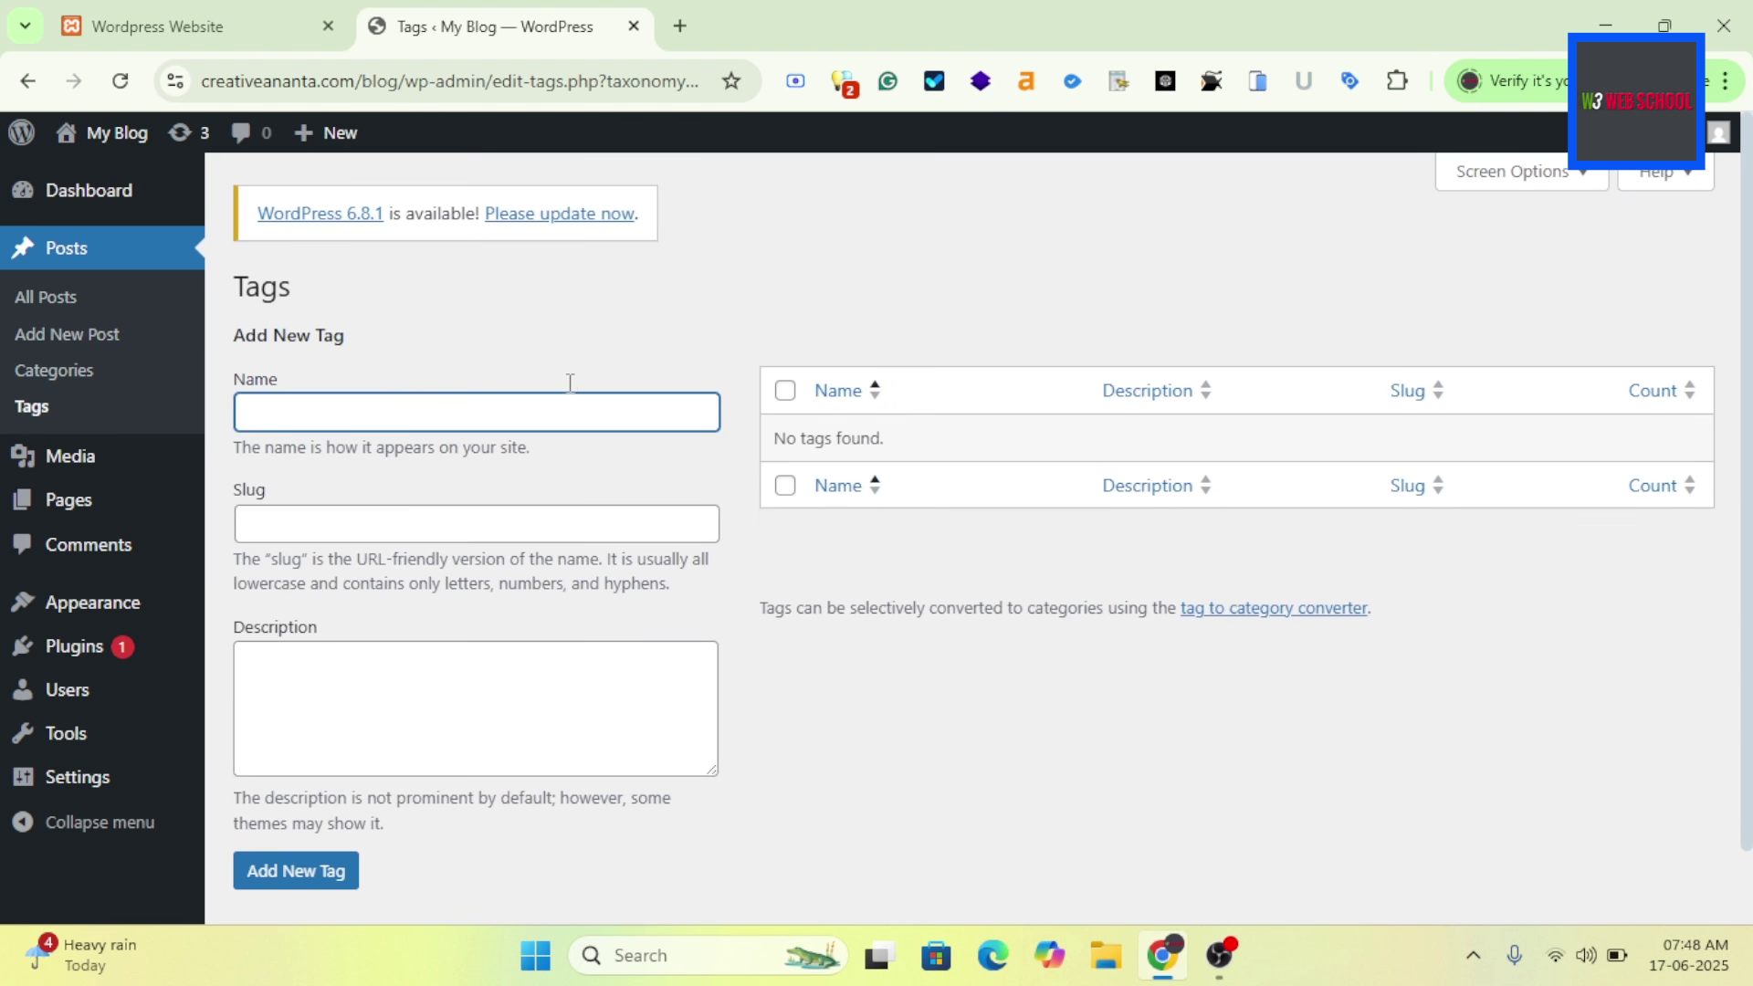
{"action": "left_click", "coordinate": [591, 360]}
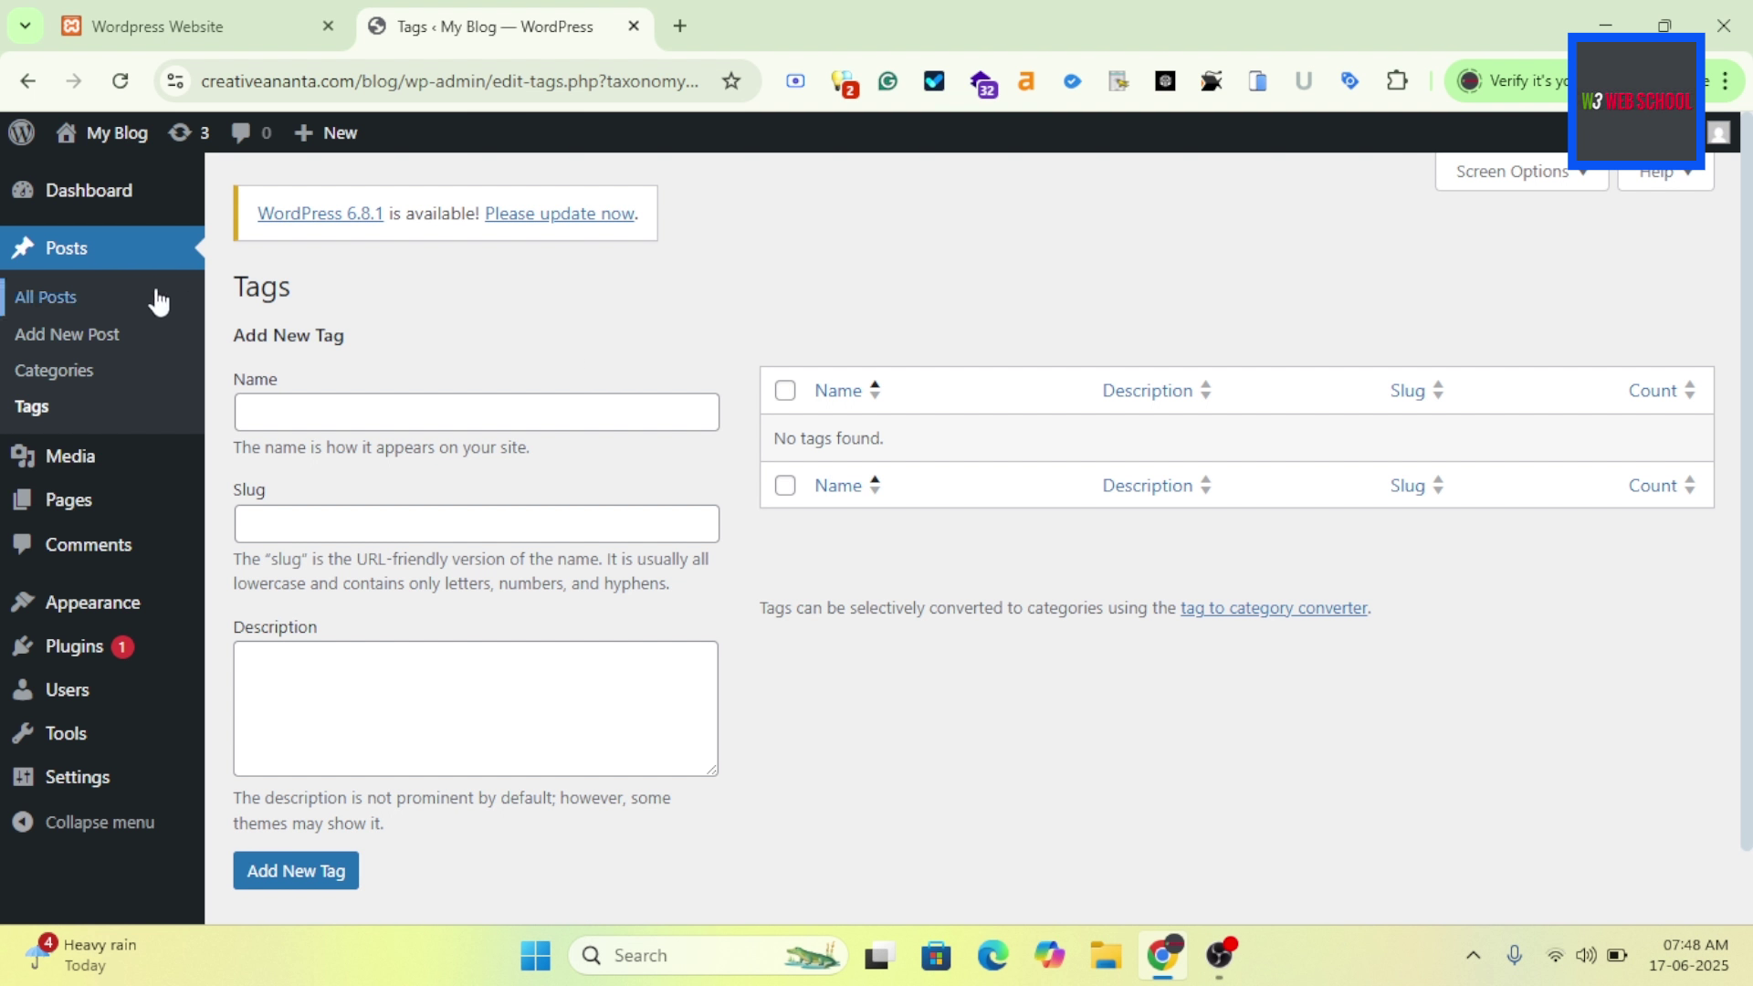
{"action": "left_click", "coordinate": [79, 297]}
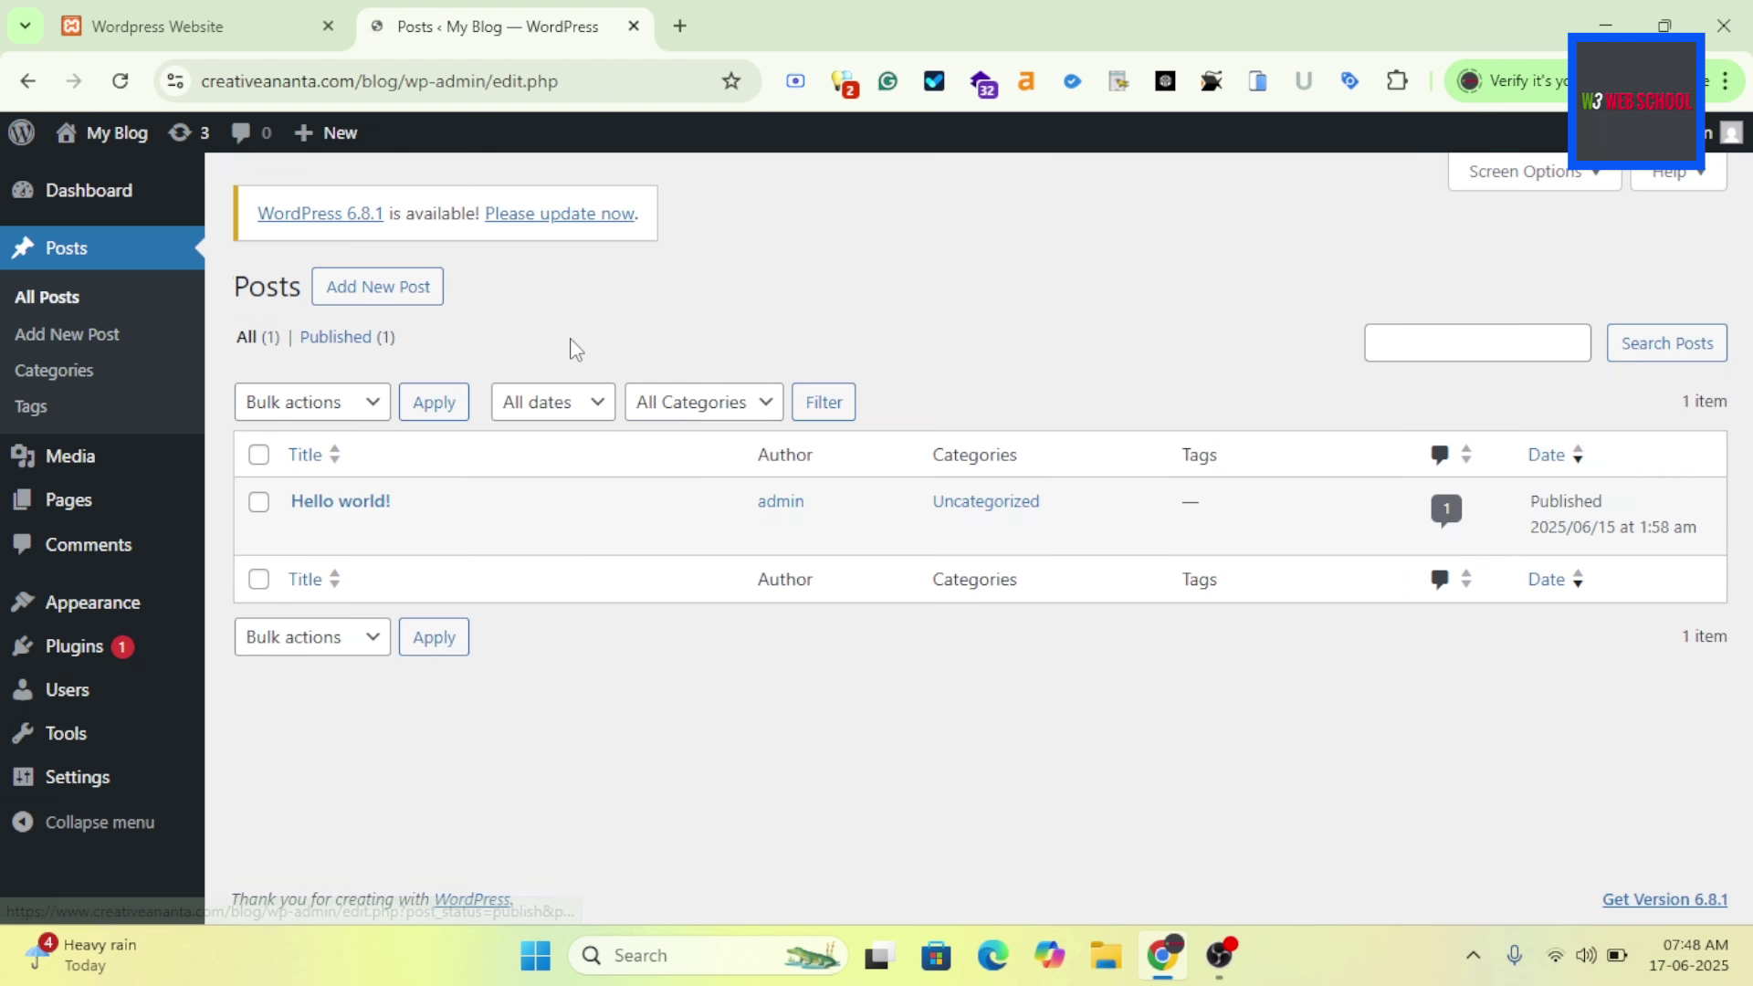
Start a new post and title it "Test News".
{"action": "left_click", "coordinate": [438, 298]}
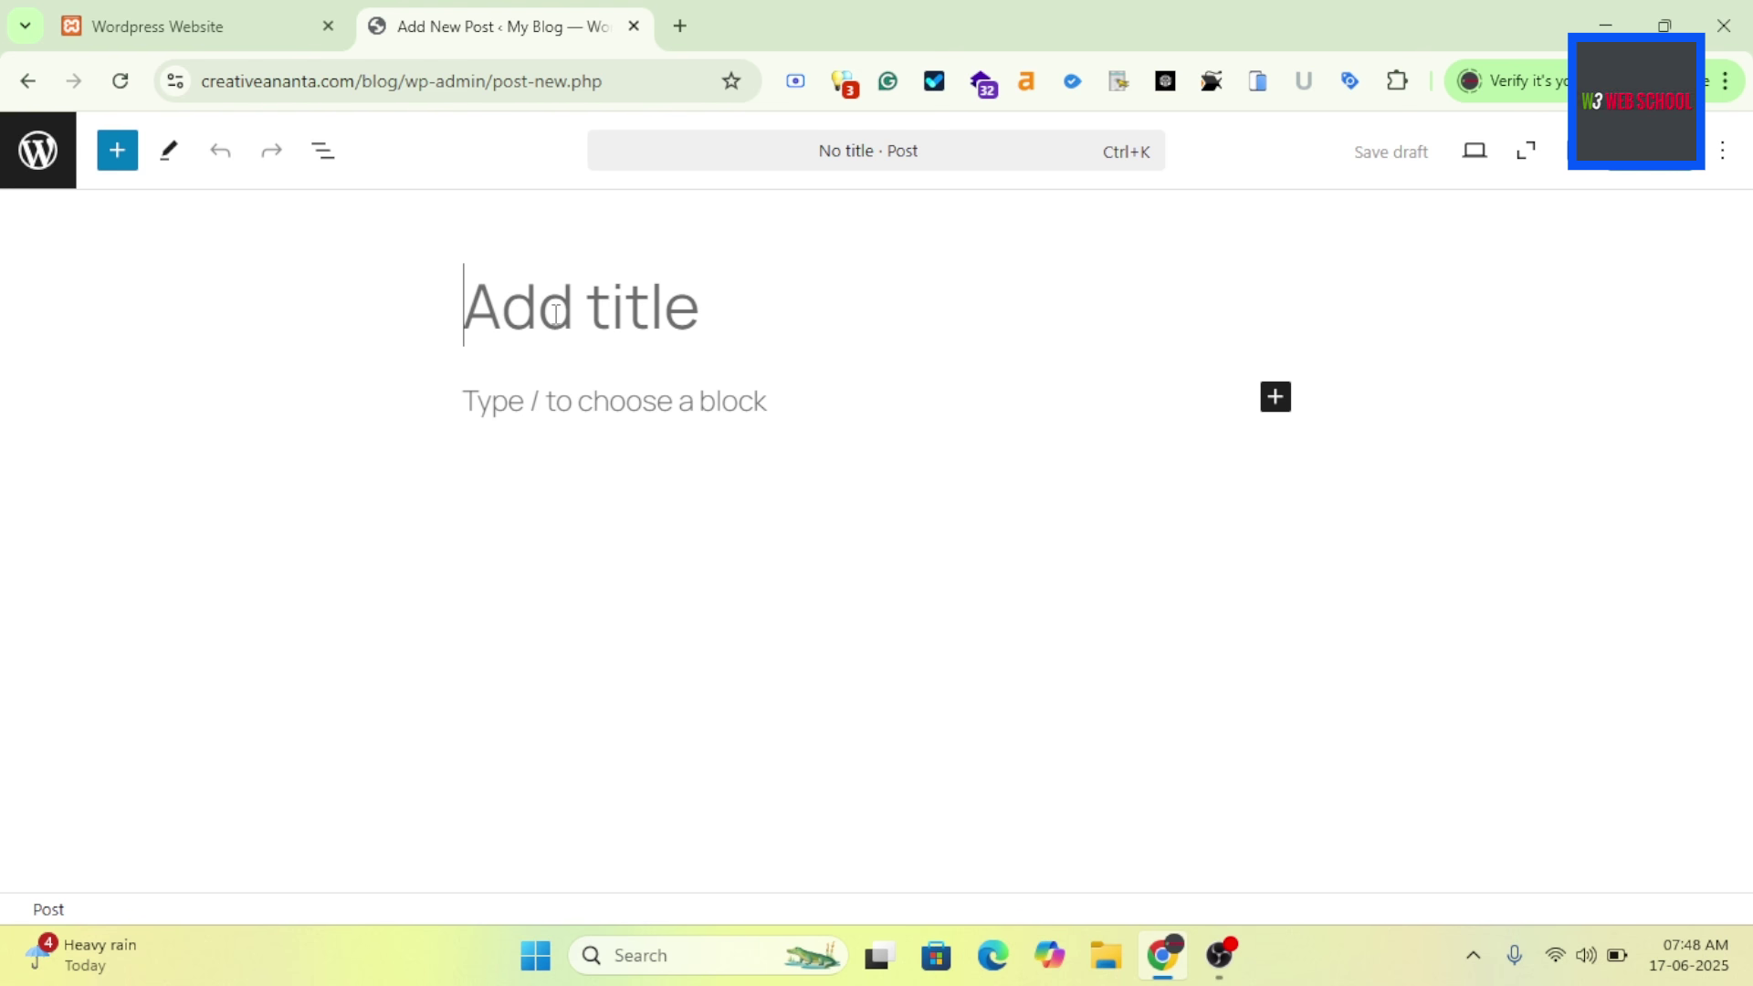
{"action": "type", "text": "Test "}
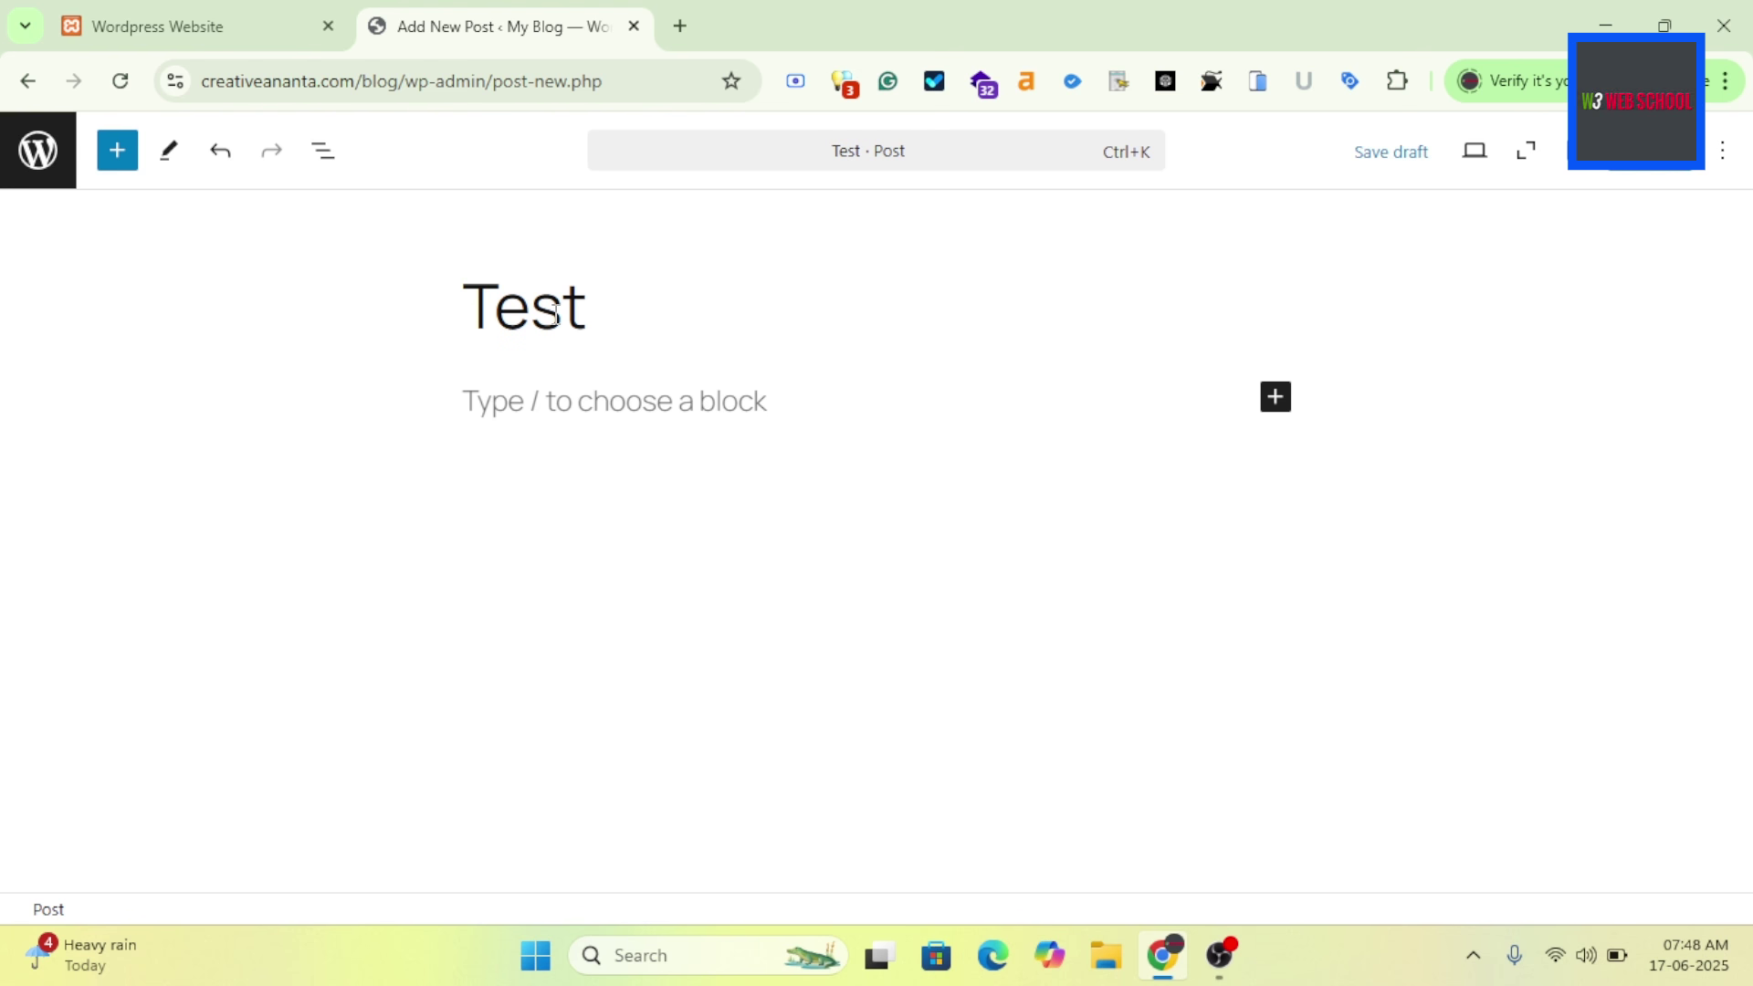
{"action": "type", "text": "News"}
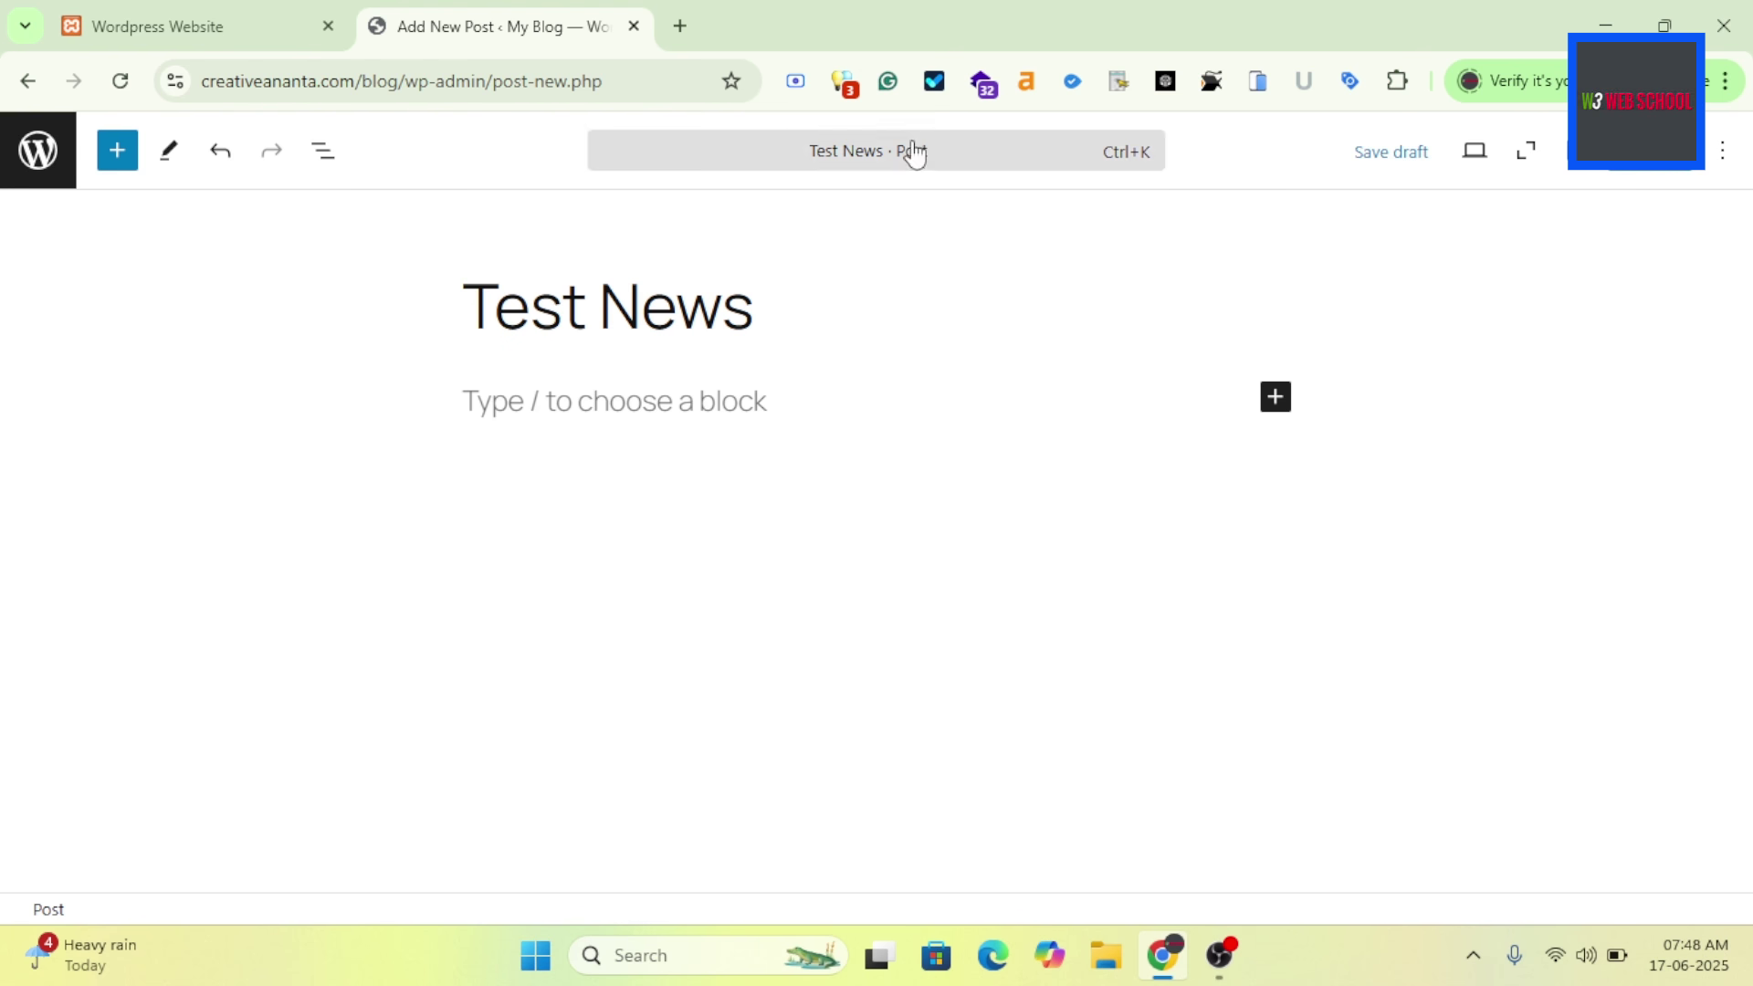
Open the full block library and look through its text, media, design and widget blocks.
{"action": "left_click", "coordinate": [1282, 405]}
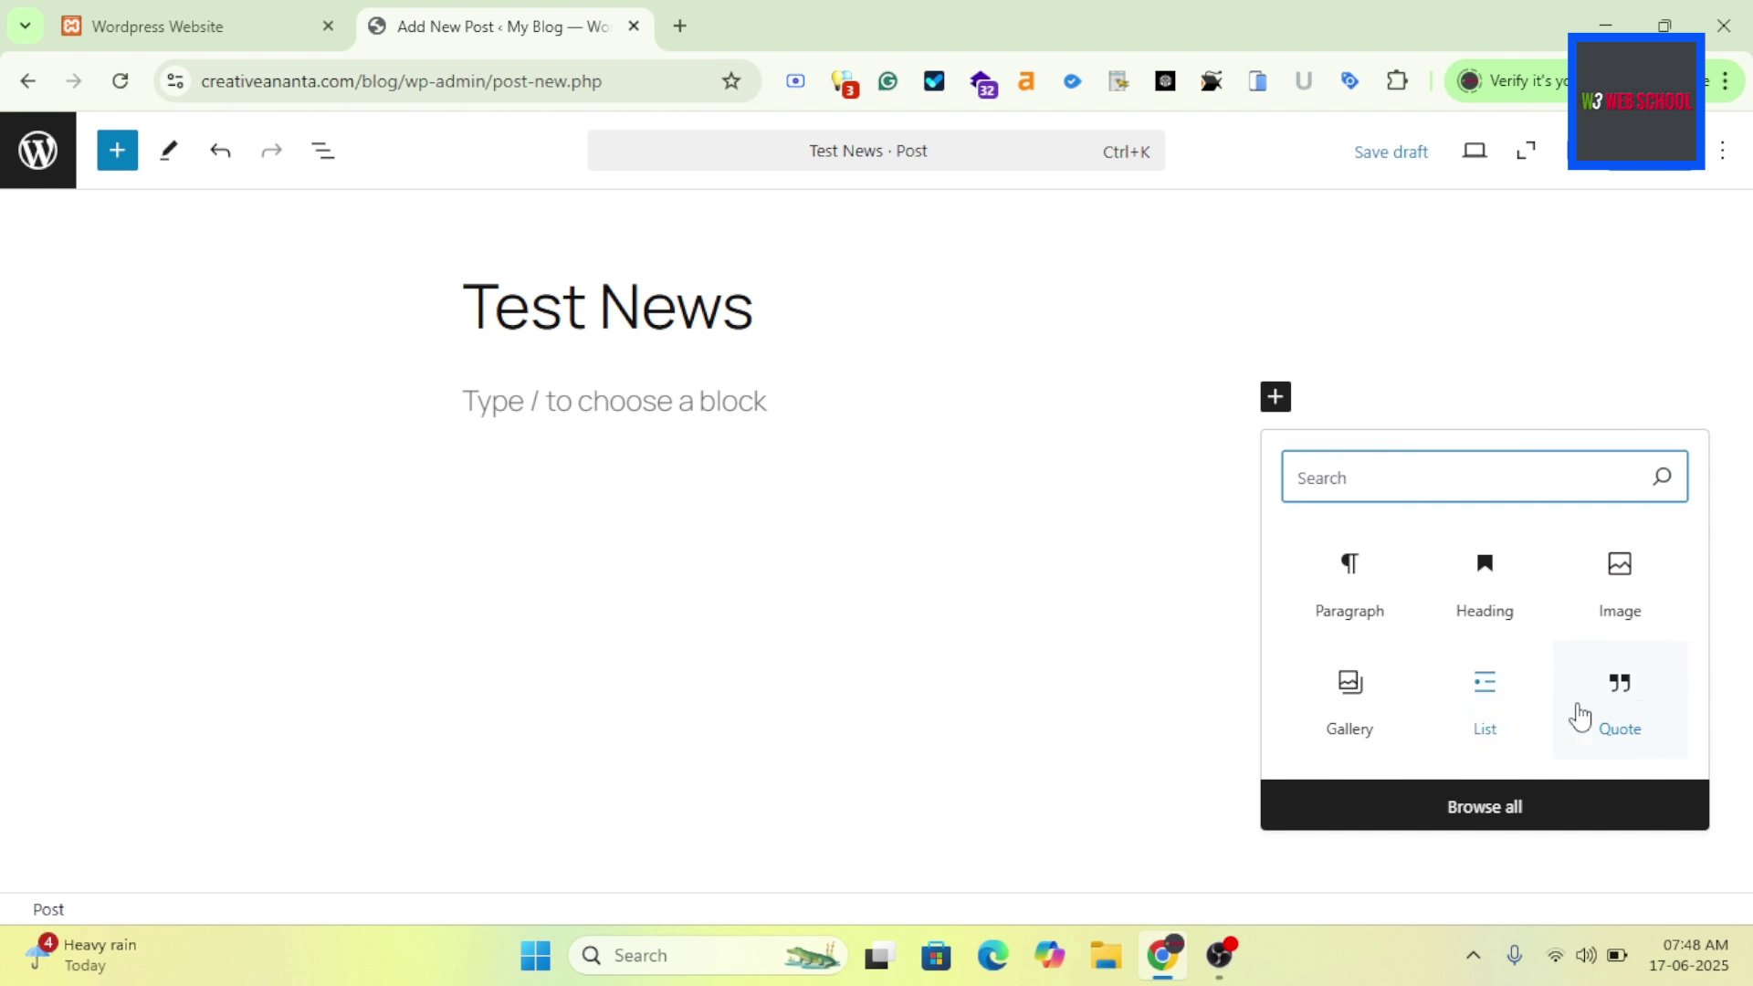
{"action": "left_click", "coordinate": [1504, 815]}
{"action": "left_click", "coordinate": [1504, 815]}
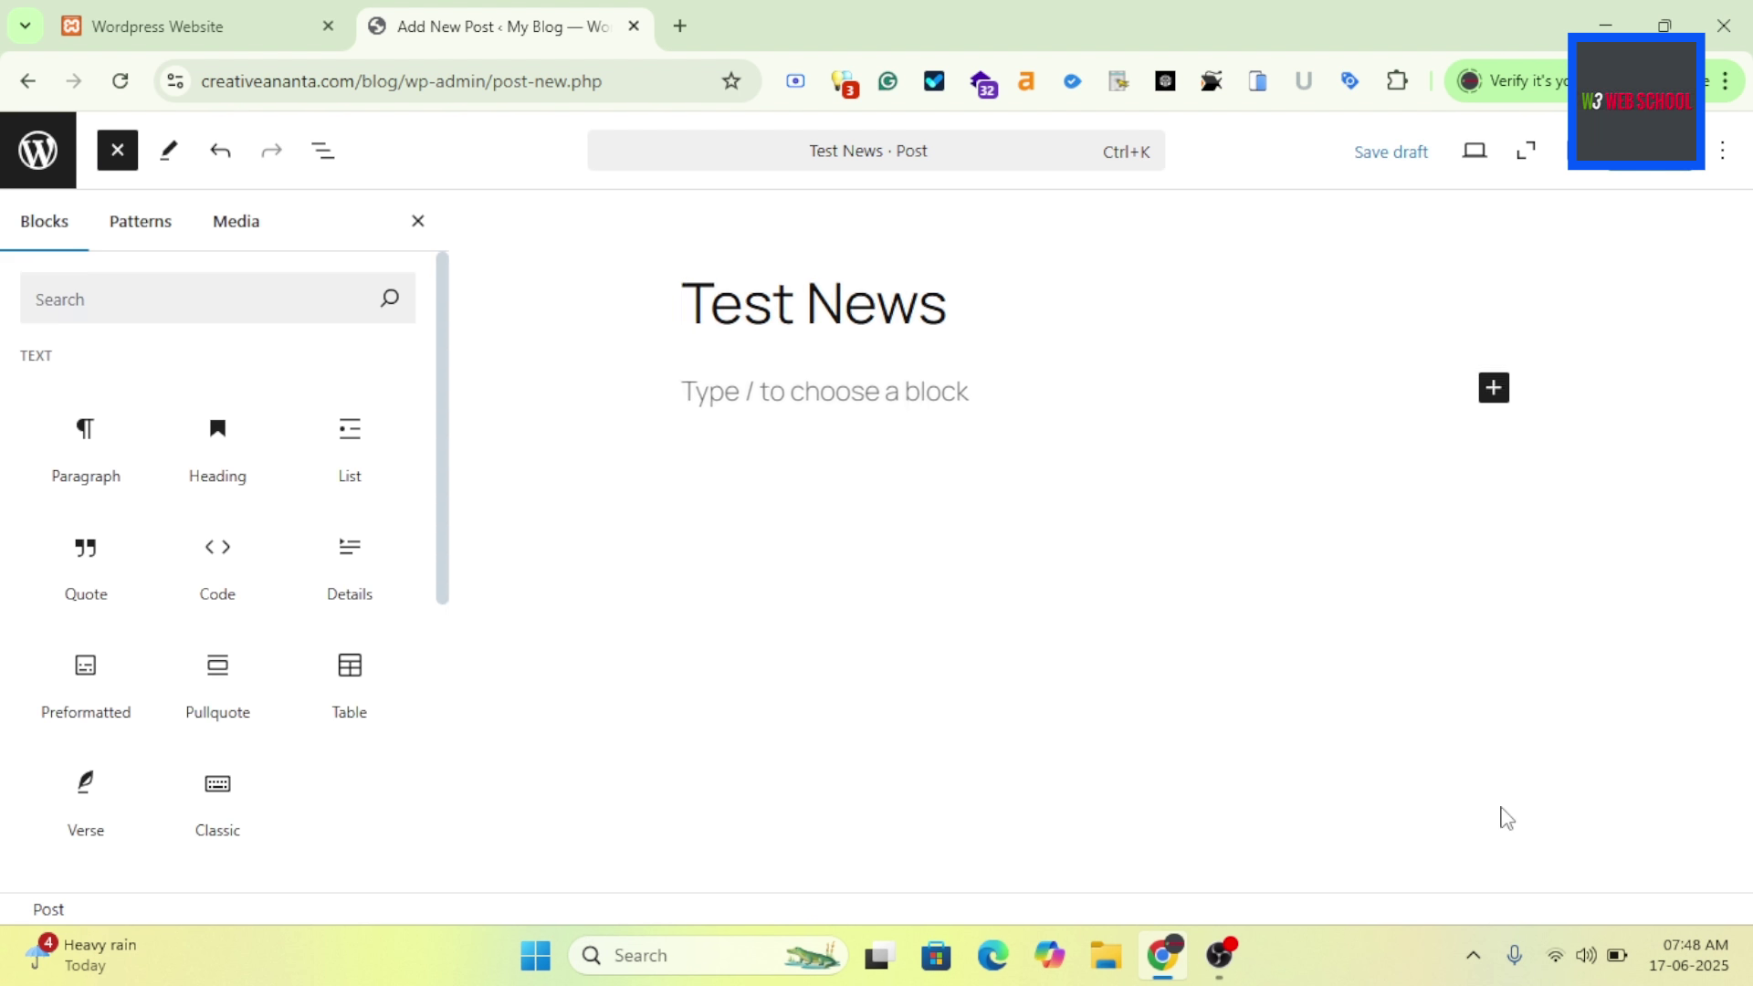
{"action": "scroll", "coordinate": [222, 676], "scroll_direction": "down", "scroll_amount": 2}
{"action": "scroll", "coordinate": [222, 675], "scroll_direction": "down", "scroll_amount": 7}
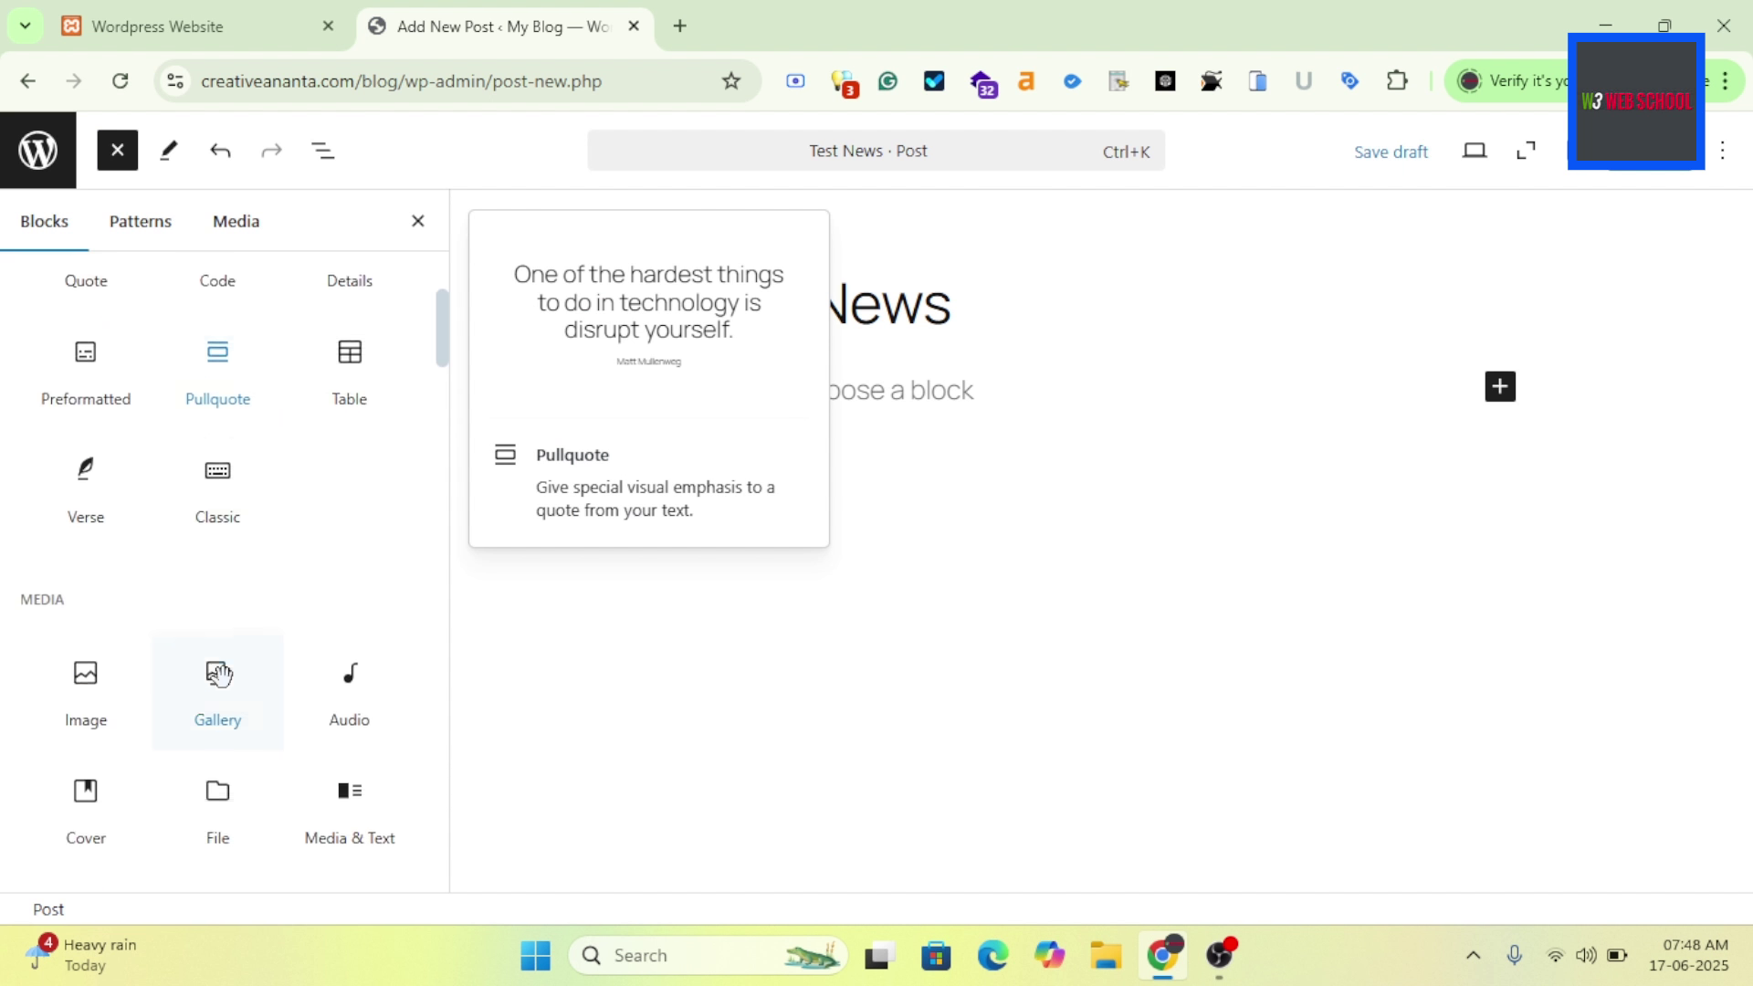
{"action": "scroll", "coordinate": [221, 675], "scroll_direction": "down", "scroll_amount": 2}
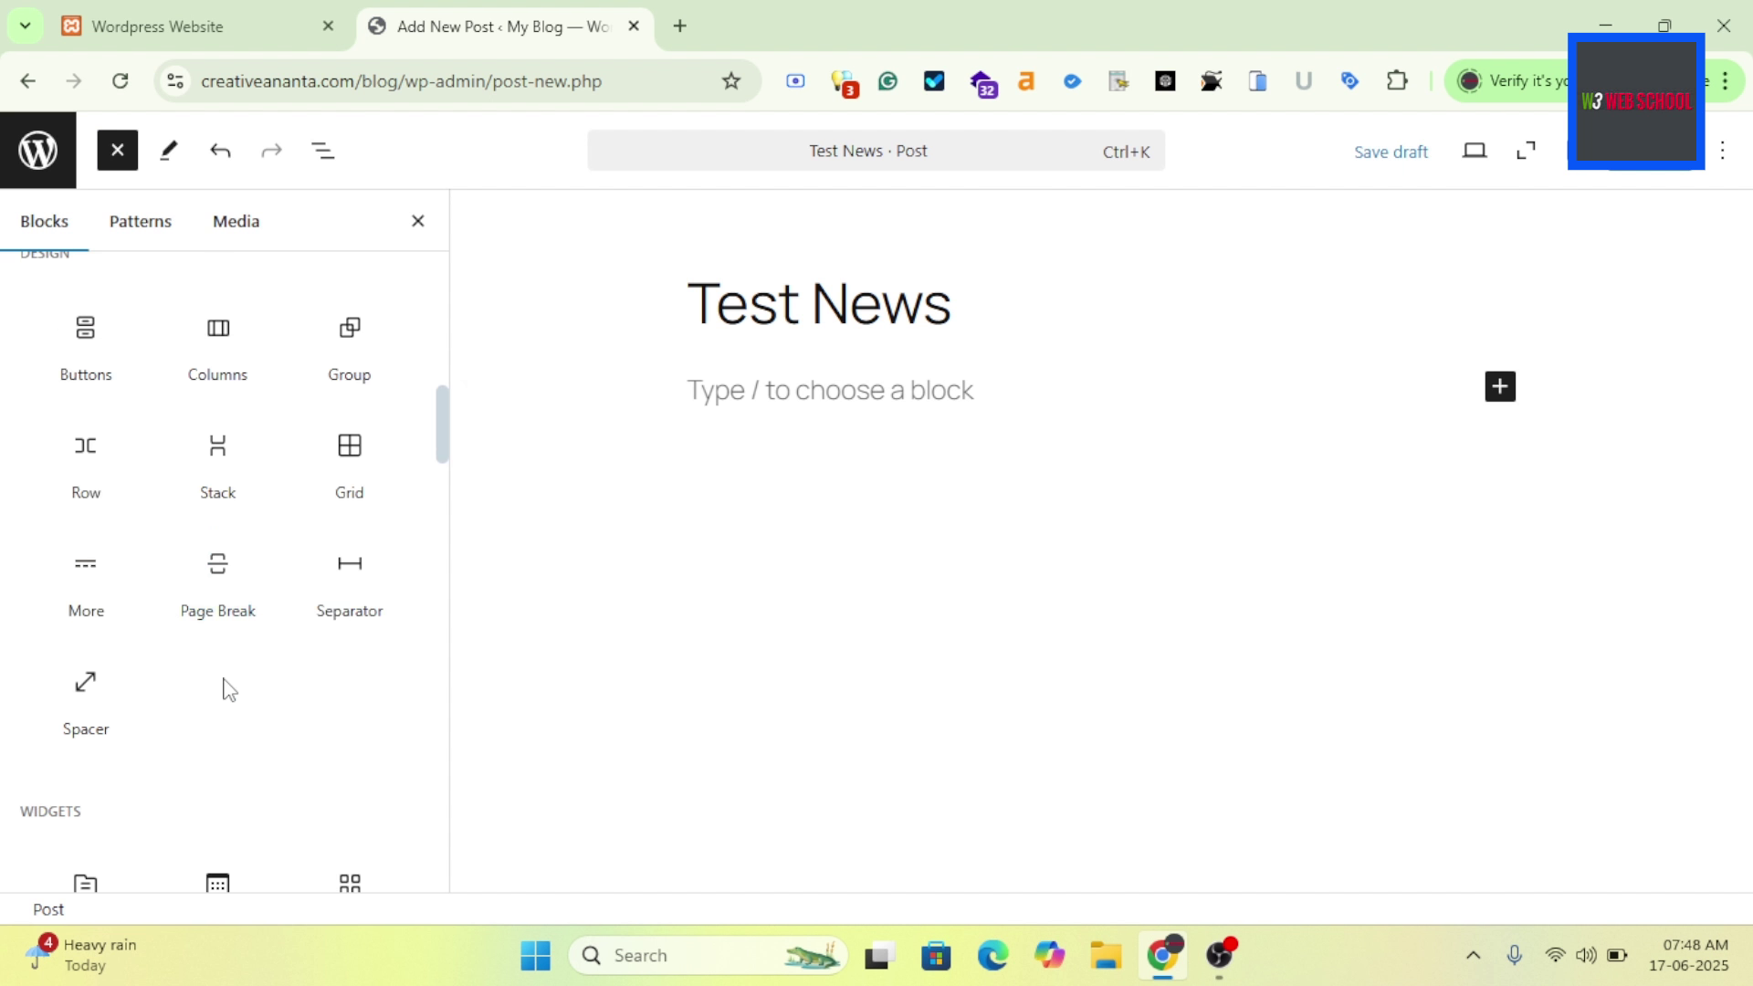
{"action": "scroll", "coordinate": [270, 634], "scroll_direction": "down", "scroll_amount": 8}
{"action": "scroll", "coordinate": [269, 639], "scroll_direction": "up", "scroll_amount": 15}
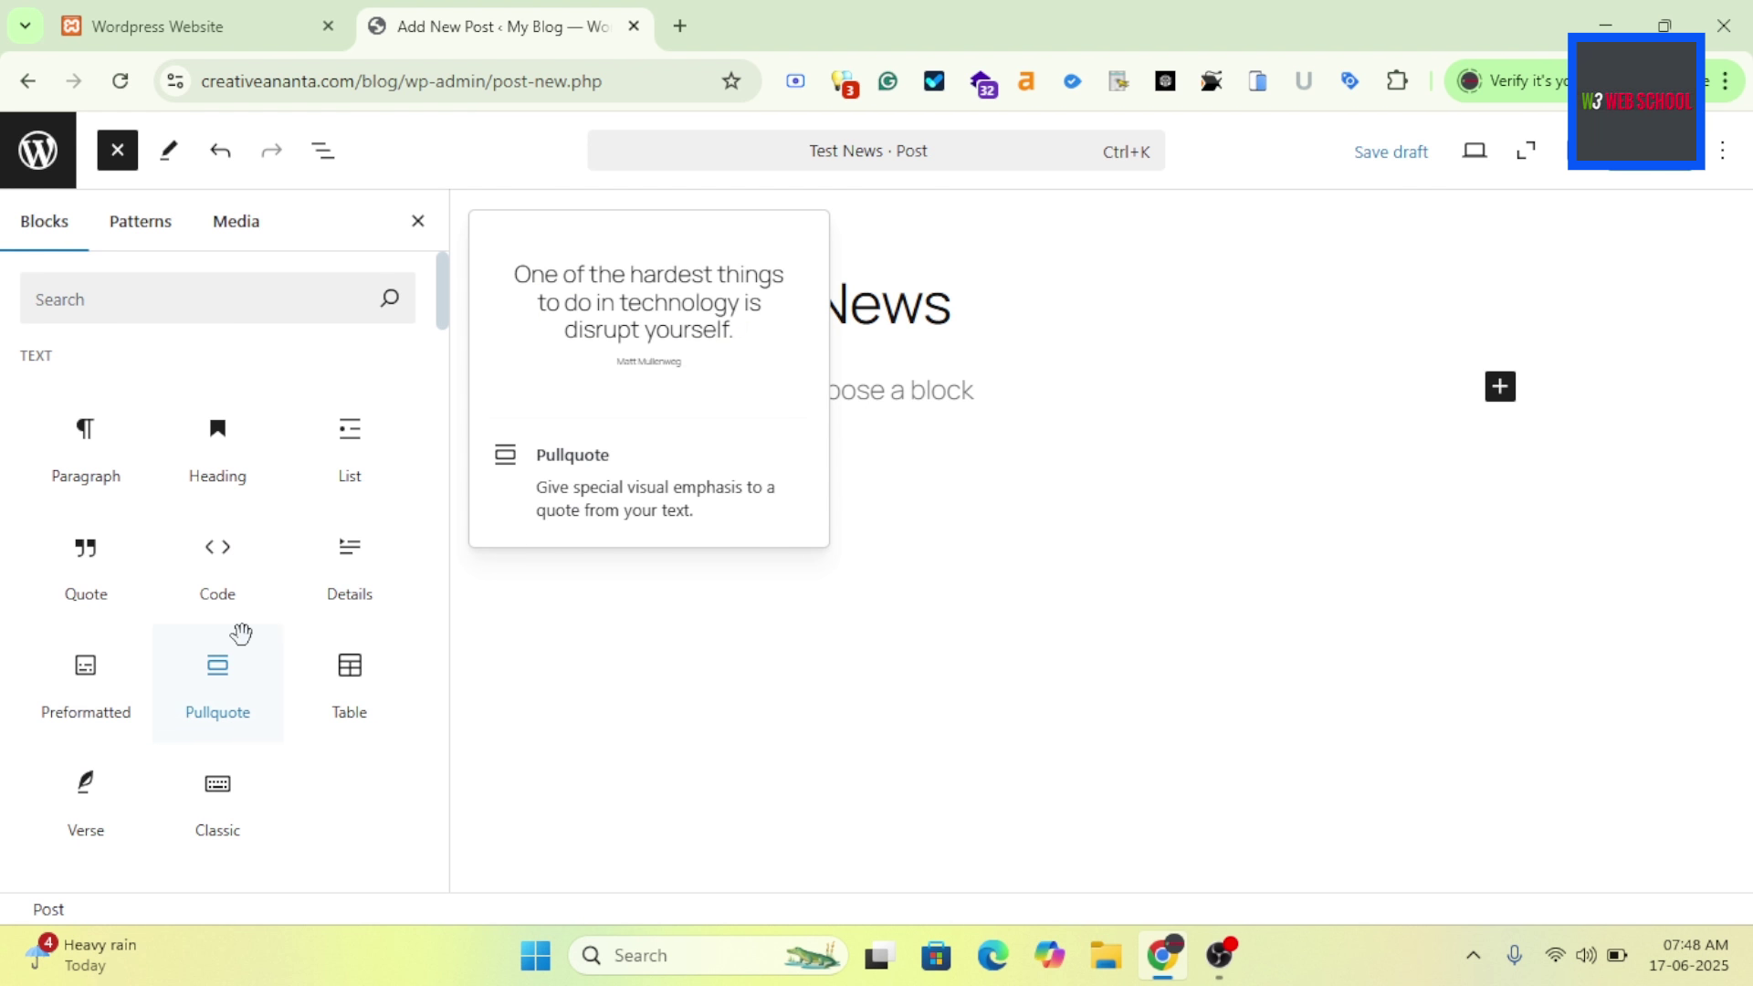
Insert a Paragraph block below the post title from the block library.
{"action": "scroll", "coordinate": [243, 629], "scroll_direction": "down", "scroll_amount": 2}
{"action": "scroll", "coordinate": [225, 720], "scroll_direction": "up", "scroll_amount": 1}
{"action": "left_click", "coordinate": [86, 402]}
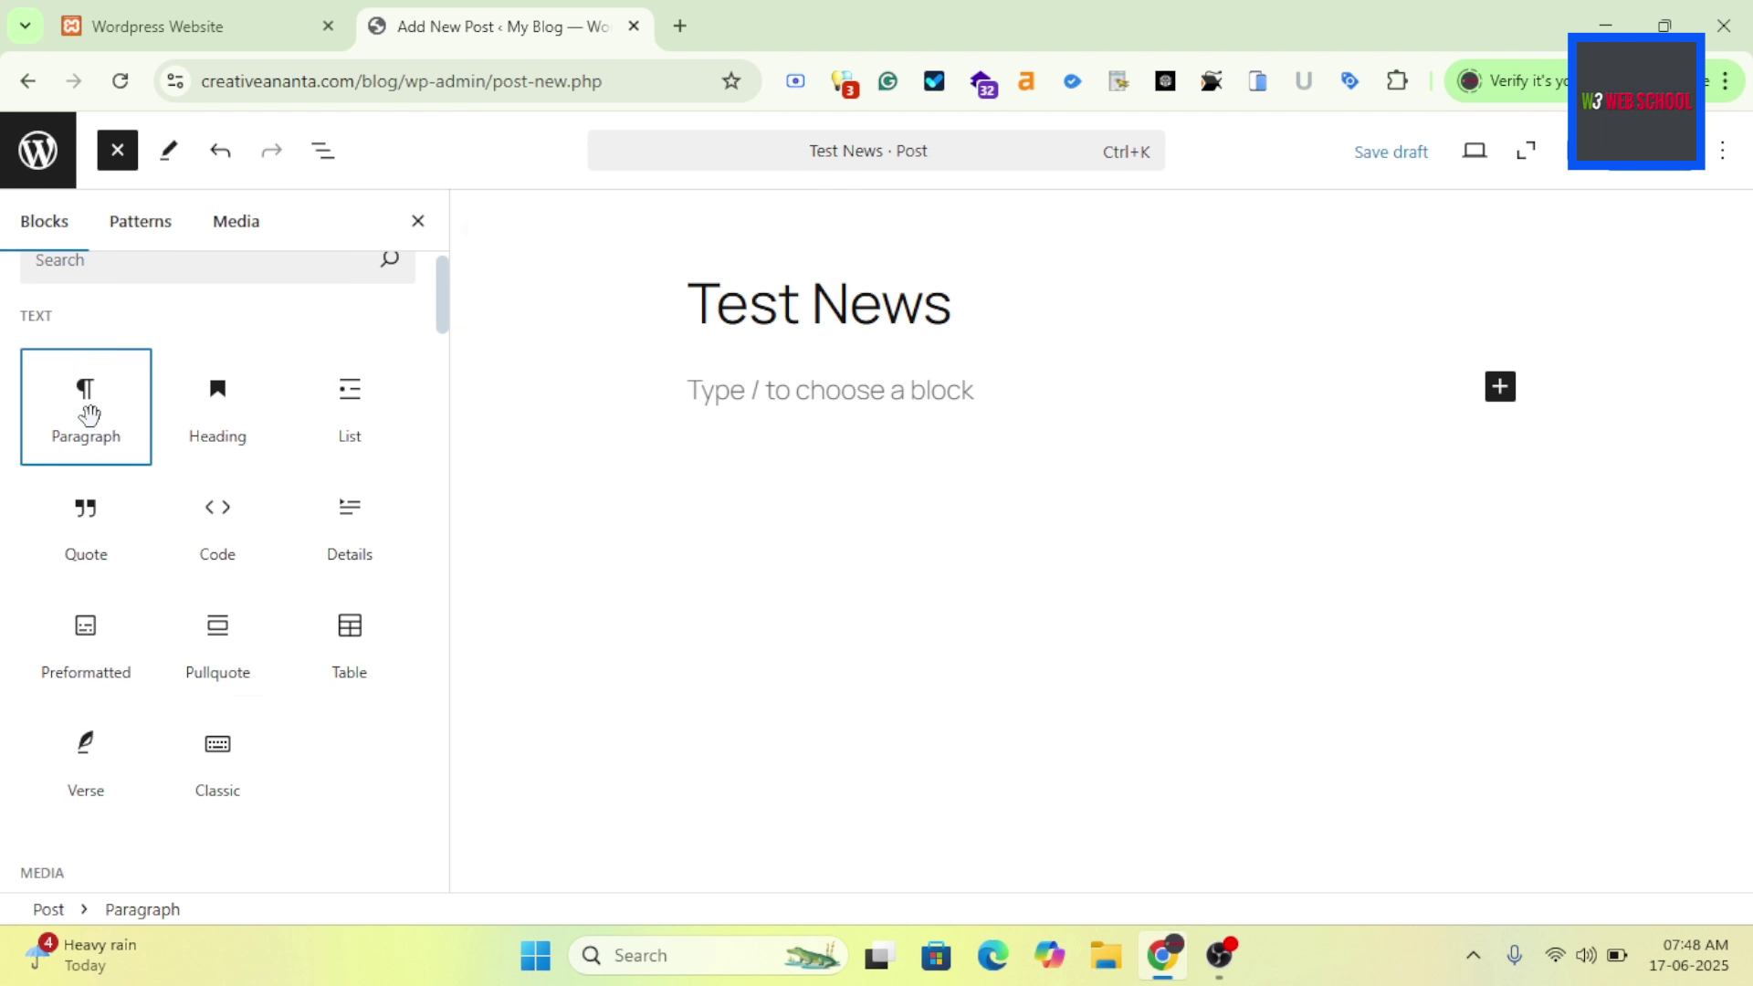
{"action": "left_click_drag", "start_coordinate": [86, 402], "coordinate": [914, 468]}
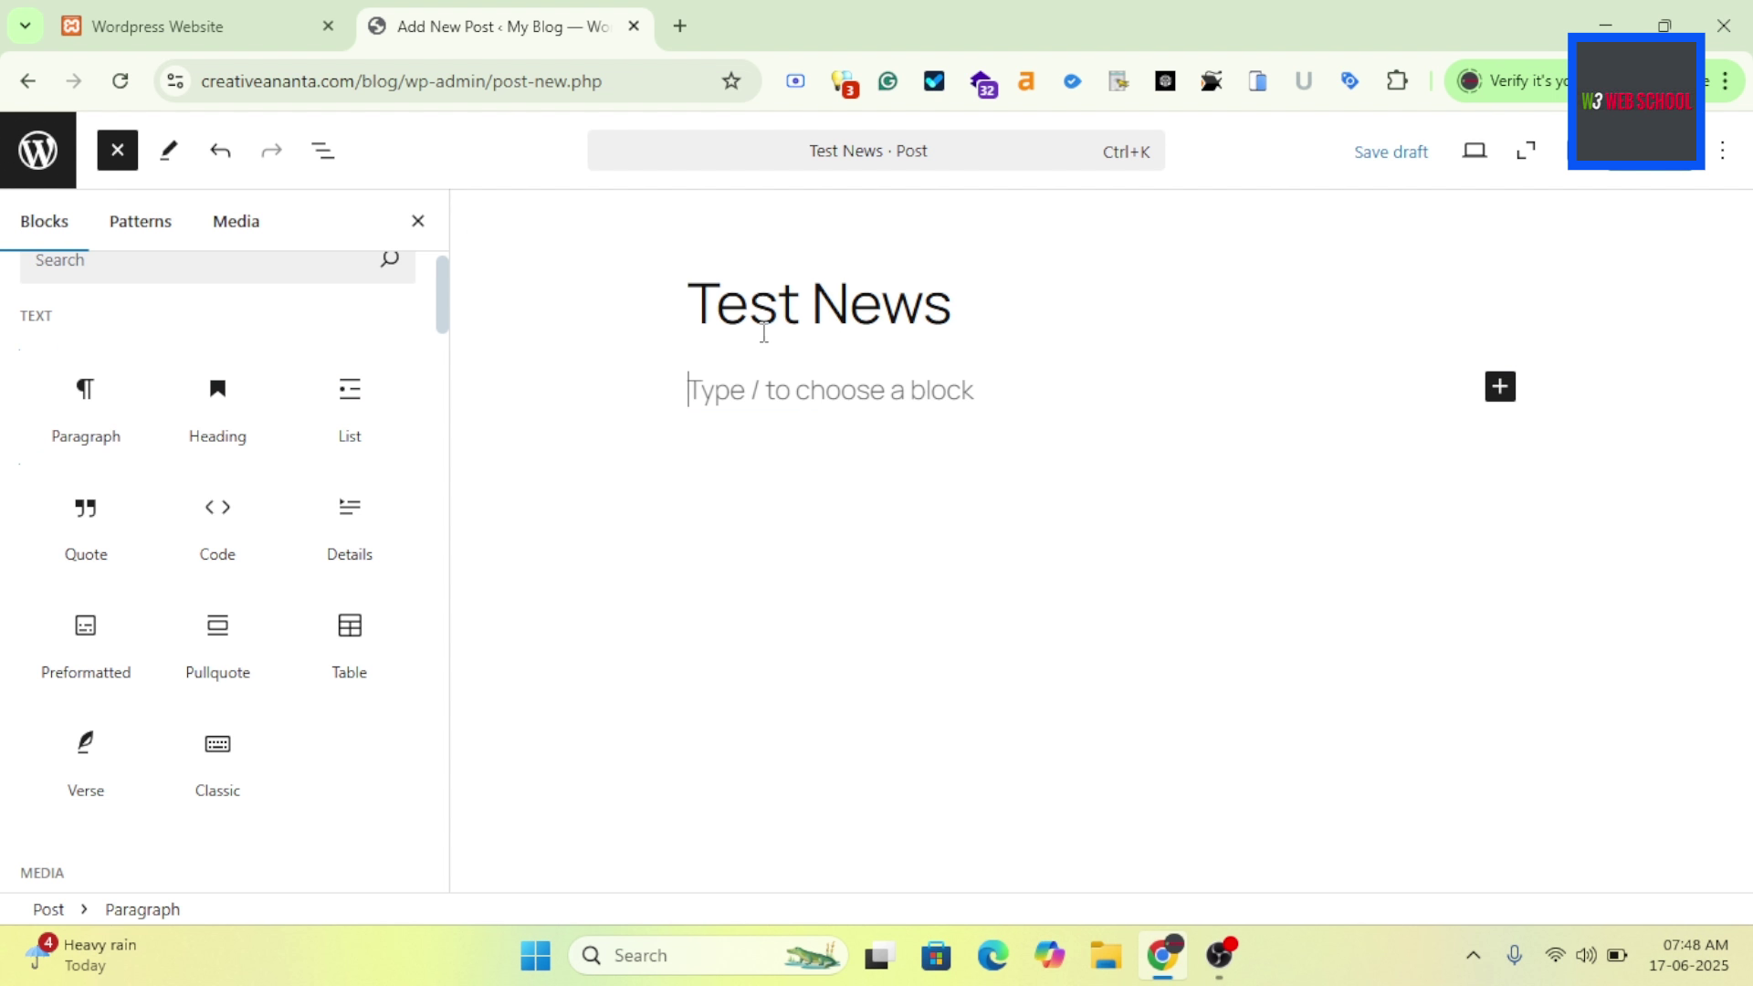
Search the web for "lorem ipsum" in a new browser tab, open lipsum.com and copy the "What is Lorem Ipsum?" paragraph.
{"action": "left_click", "coordinate": [681, 26]}
{"action": "type", "text": "lorem"}
{"action": "key", "text": "Return"}
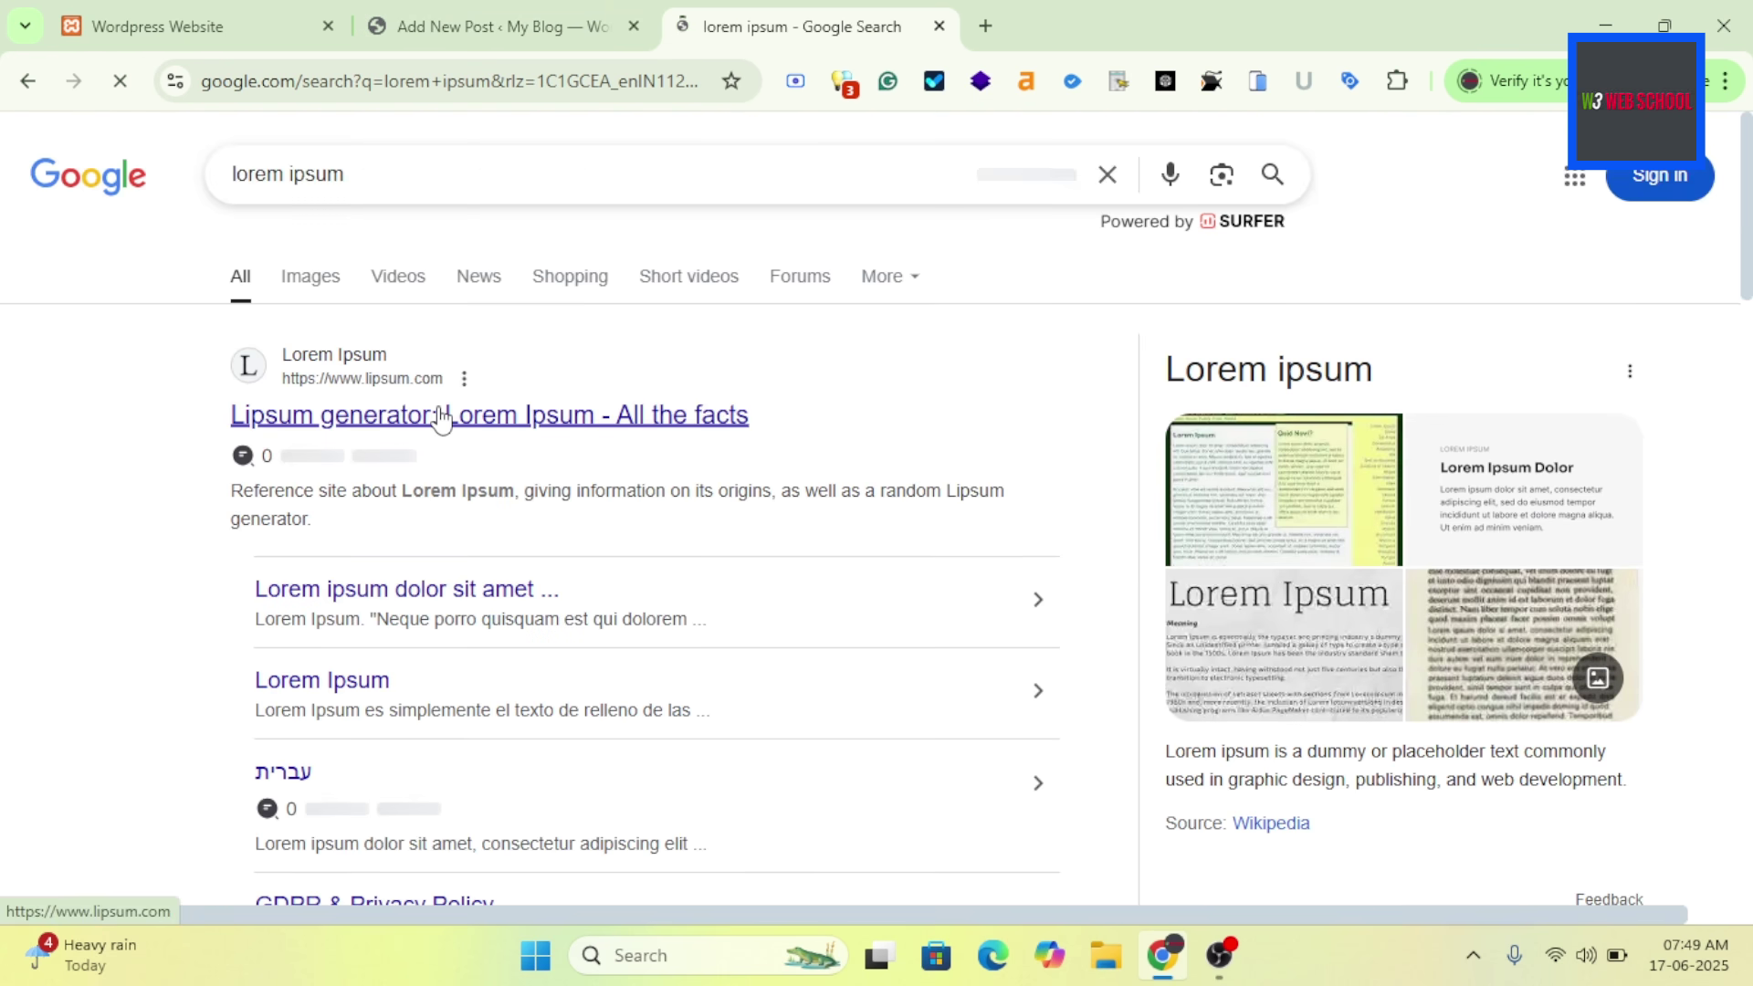
{"action": "left_click", "coordinate": [441, 417]}
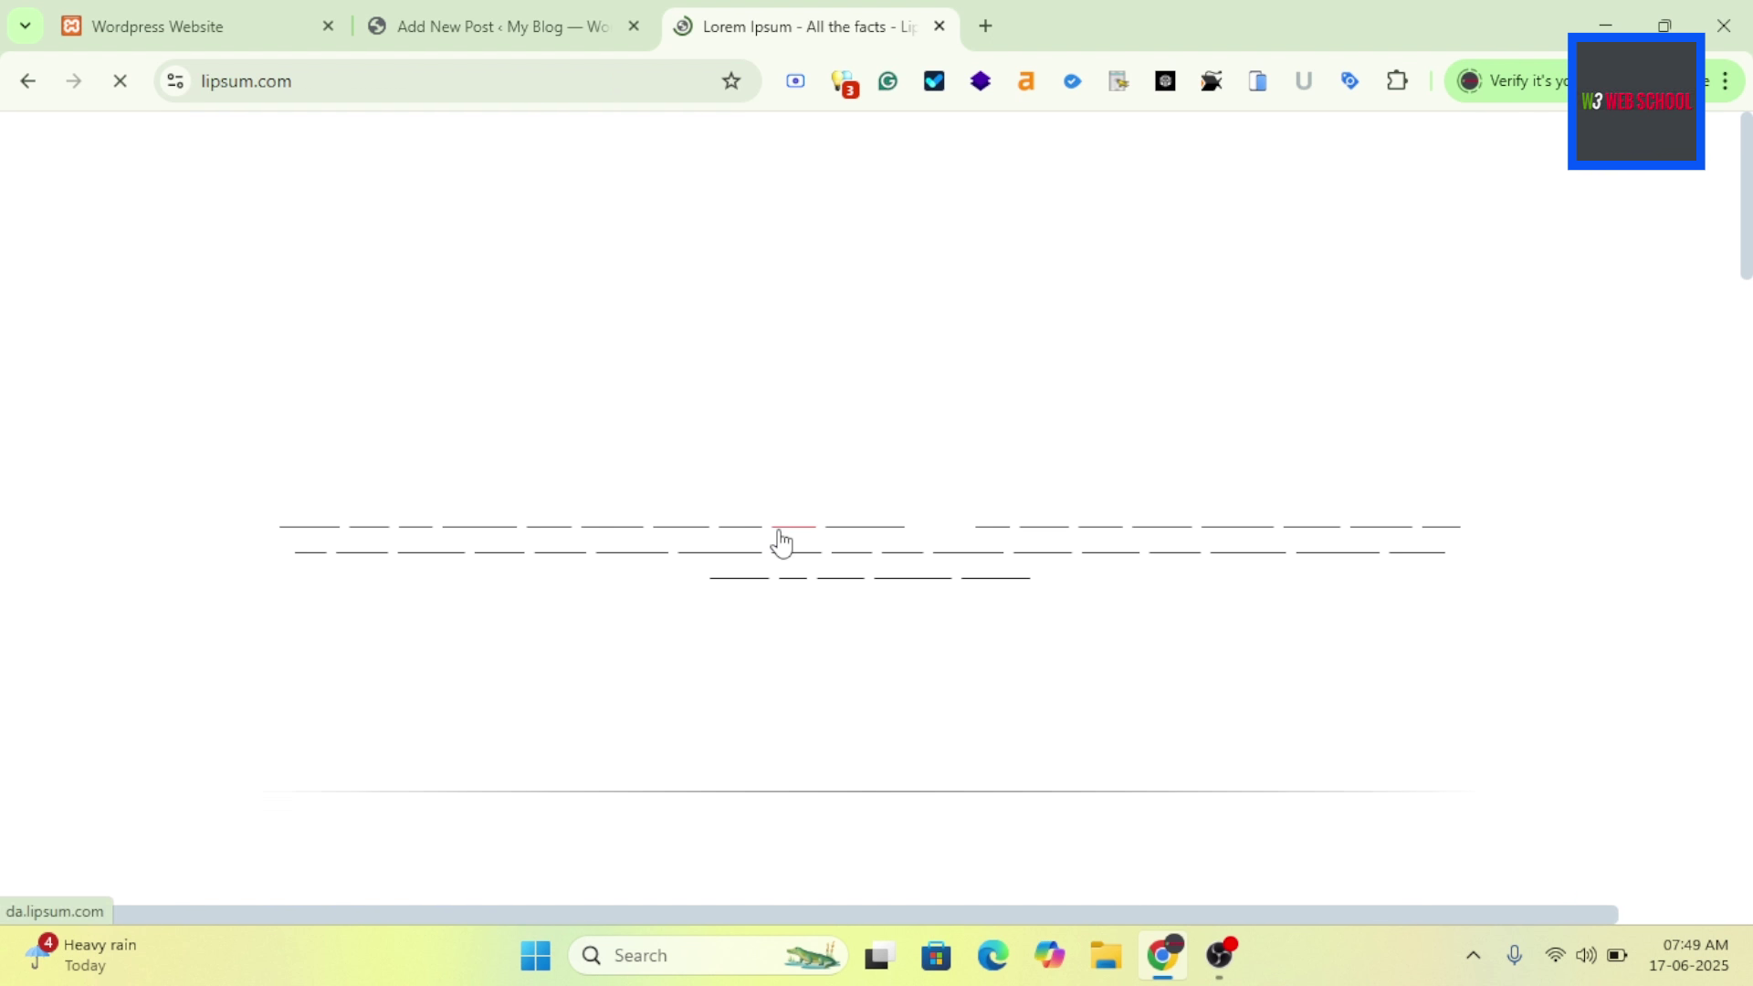
{"action": "scroll", "coordinate": [707, 467], "scroll_direction": "down", "scroll_amount": 2}
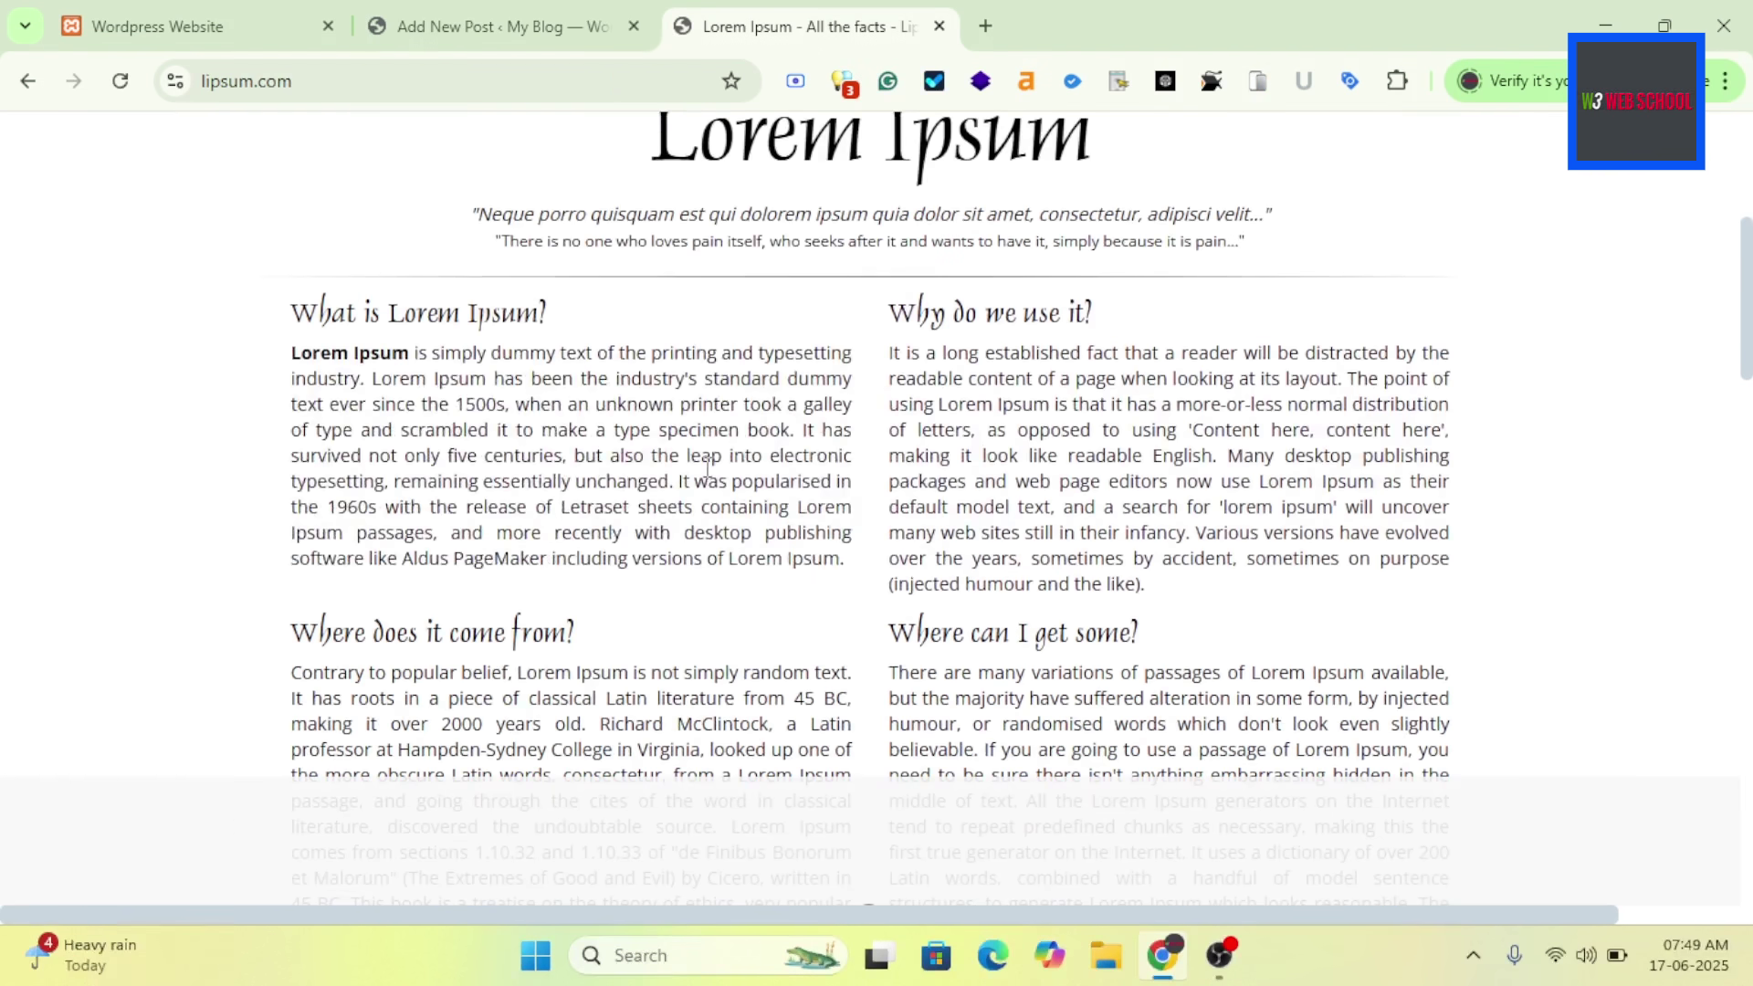
{"action": "triple_click", "coordinate": [707, 468]}
{"action": "key", "text": "ctrl+c"}
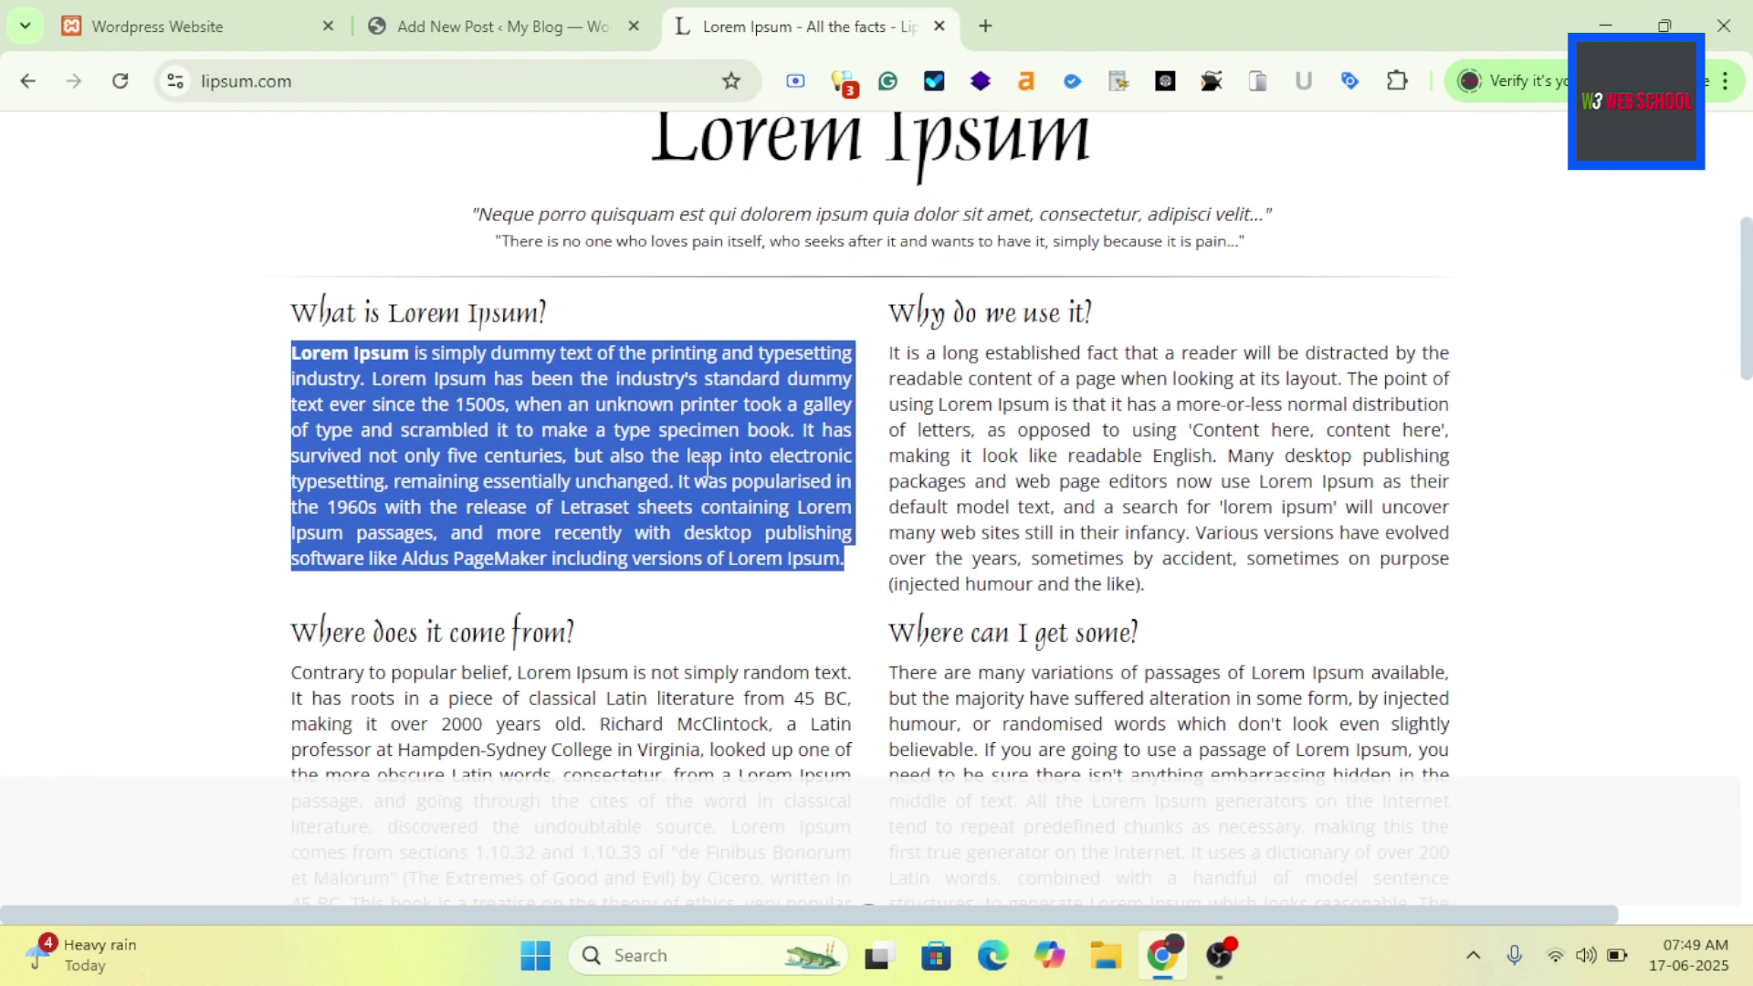
Return to the post editor, paste the copied paragraph into the body and start an empty block below it.
{"action": "left_click", "coordinate": [526, 7]}
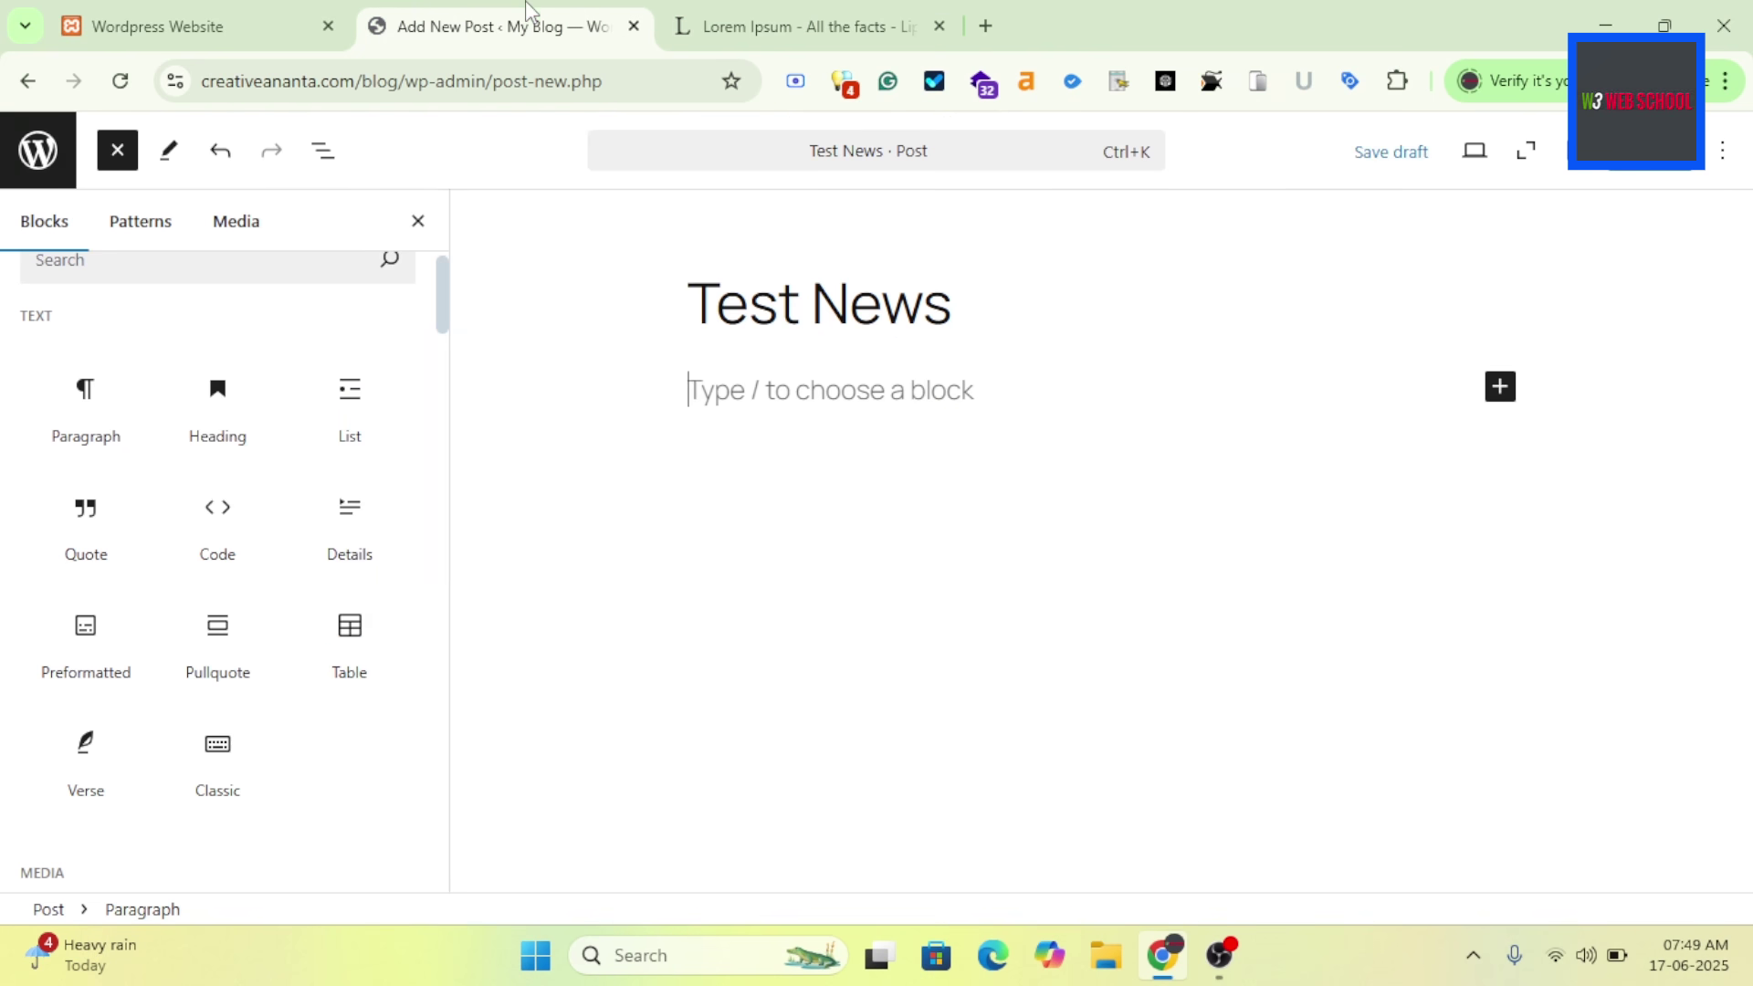
{"action": "key", "text": "ctrl+v"}
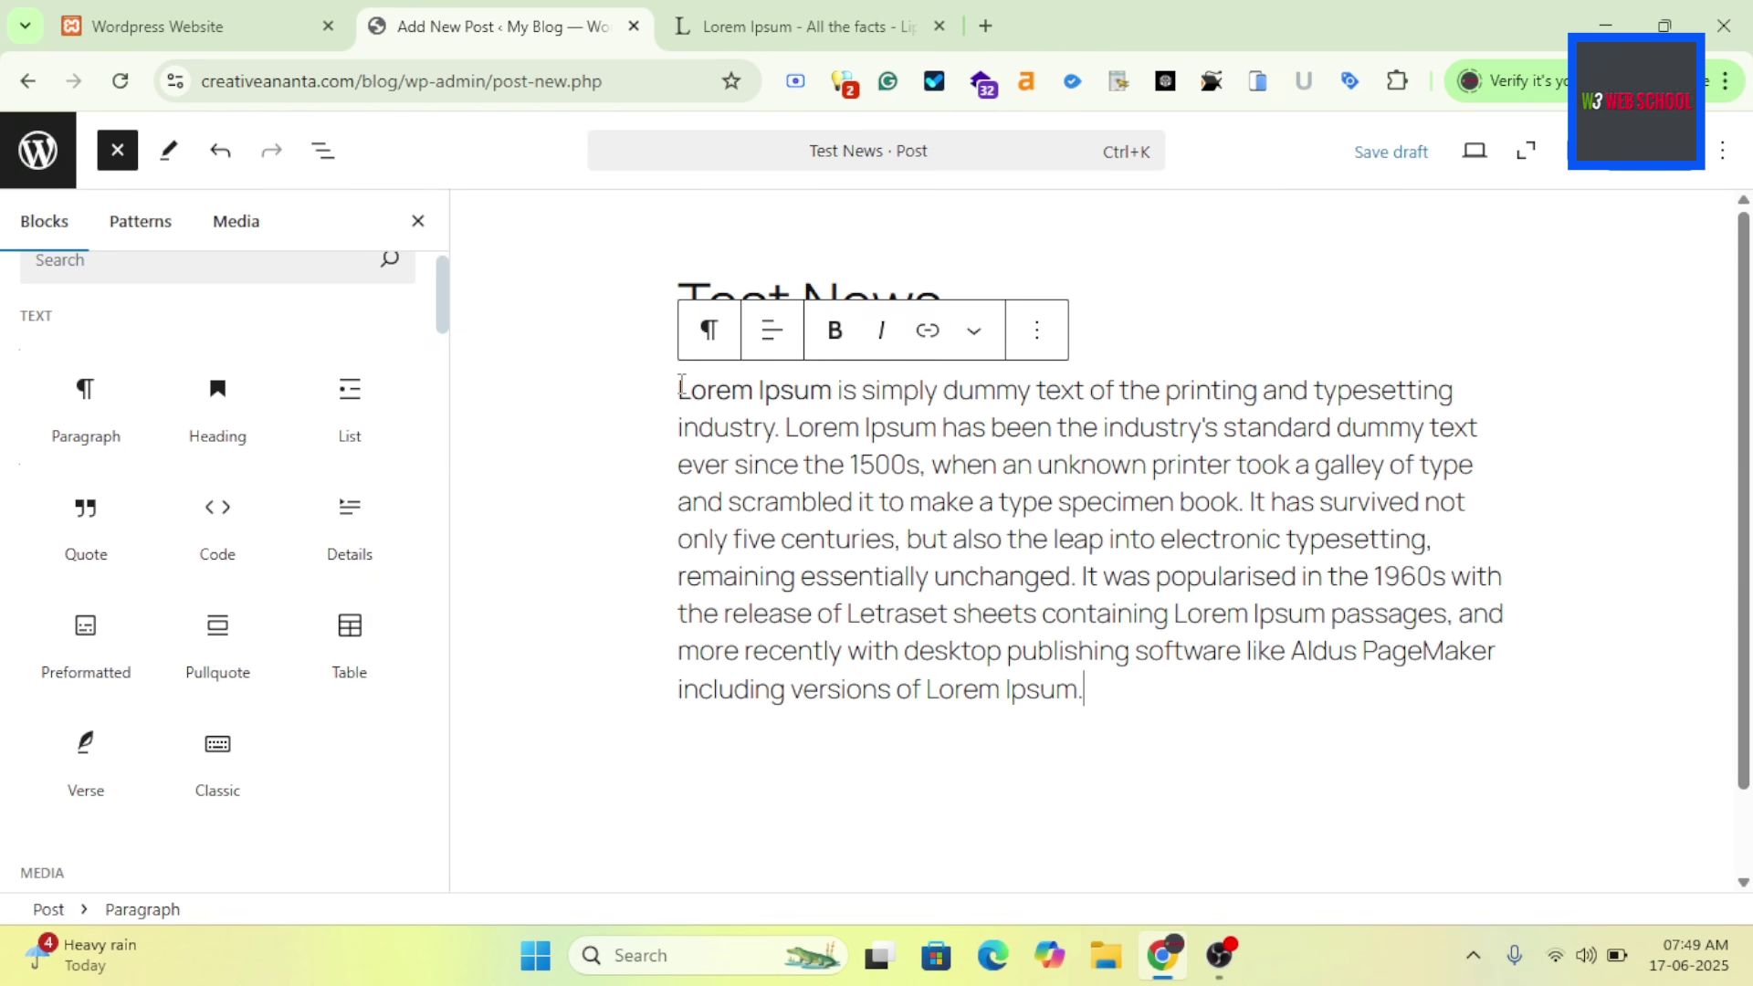
{"action": "key", "text": "Return"}
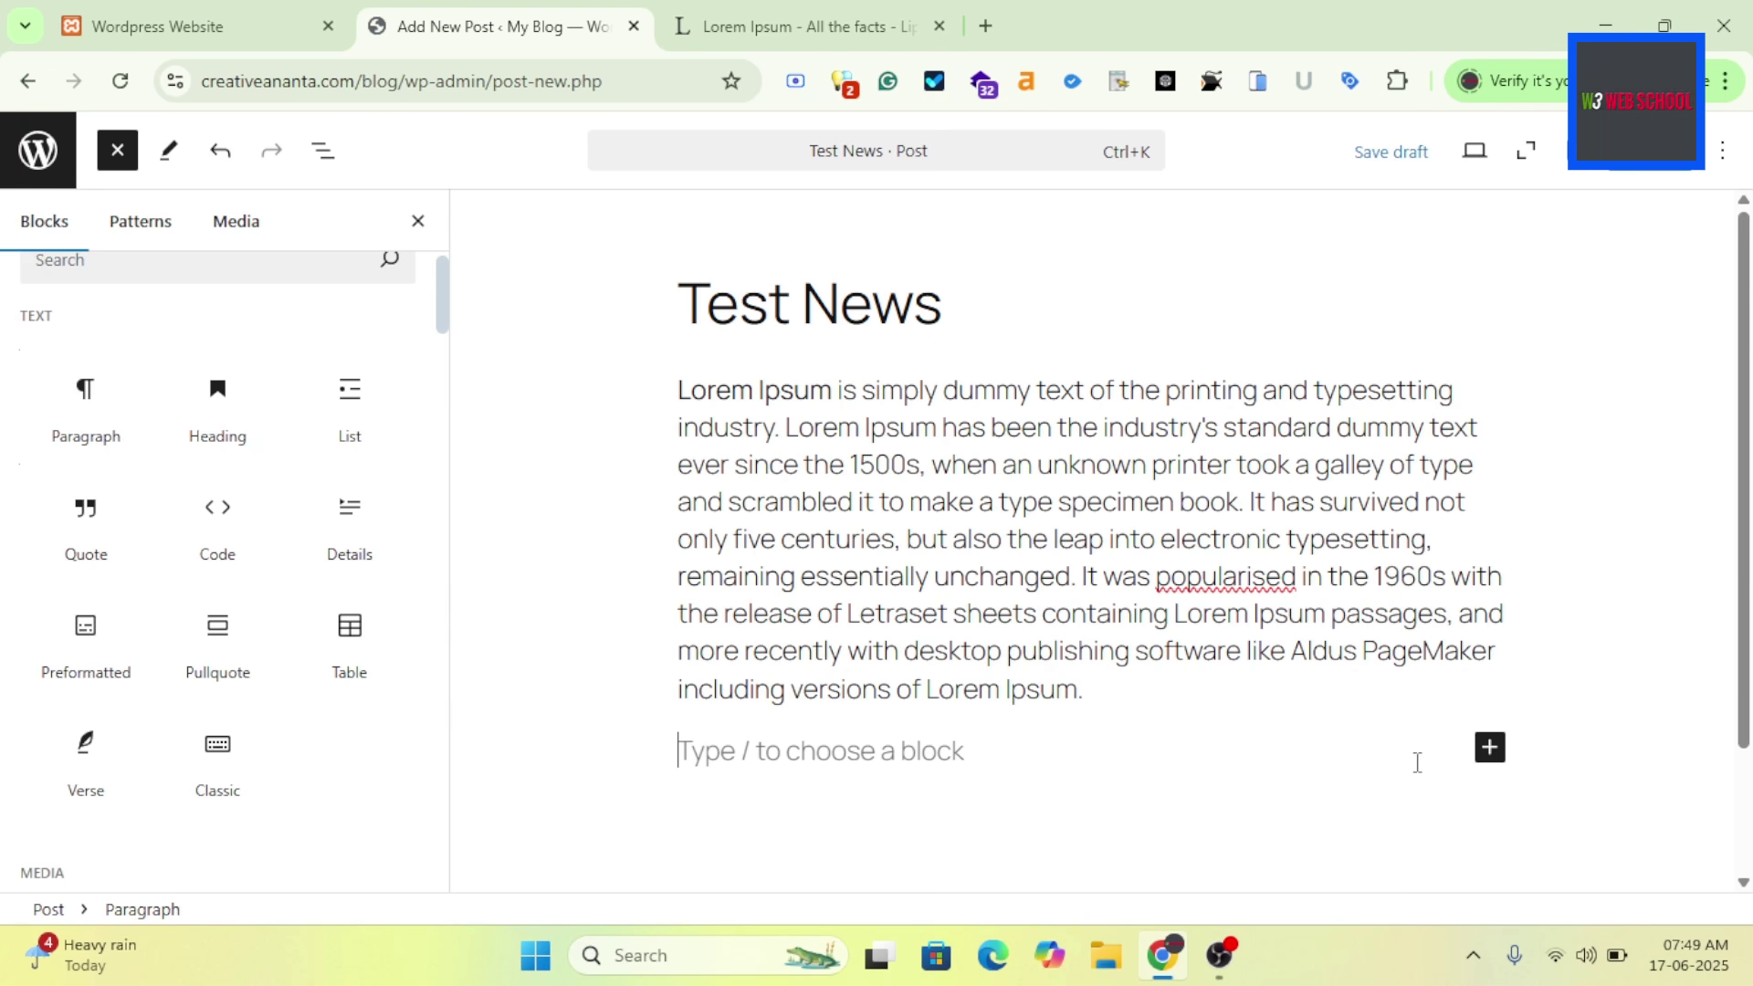
{"action": "left_click", "coordinate": [1489, 747]}
{"action": "left_click", "coordinate": [1607, 515]}
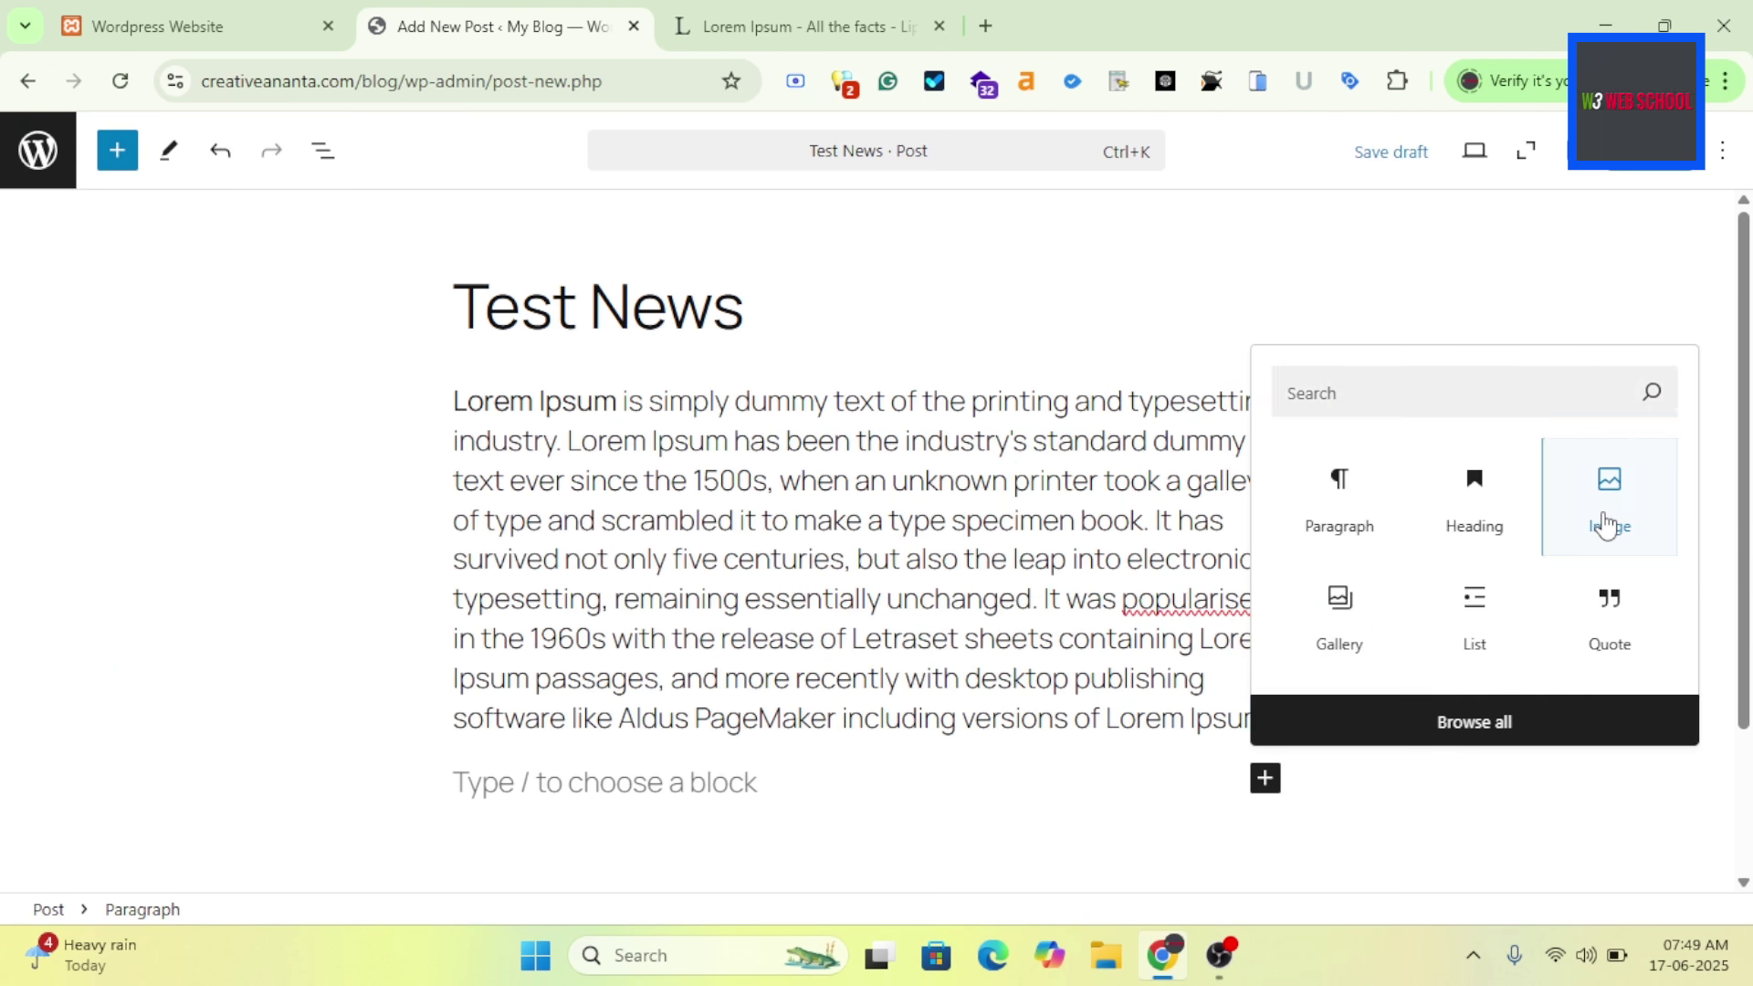
{"action": "scroll", "coordinate": [890, 712], "scroll_direction": "down", "scroll_amount": 2}
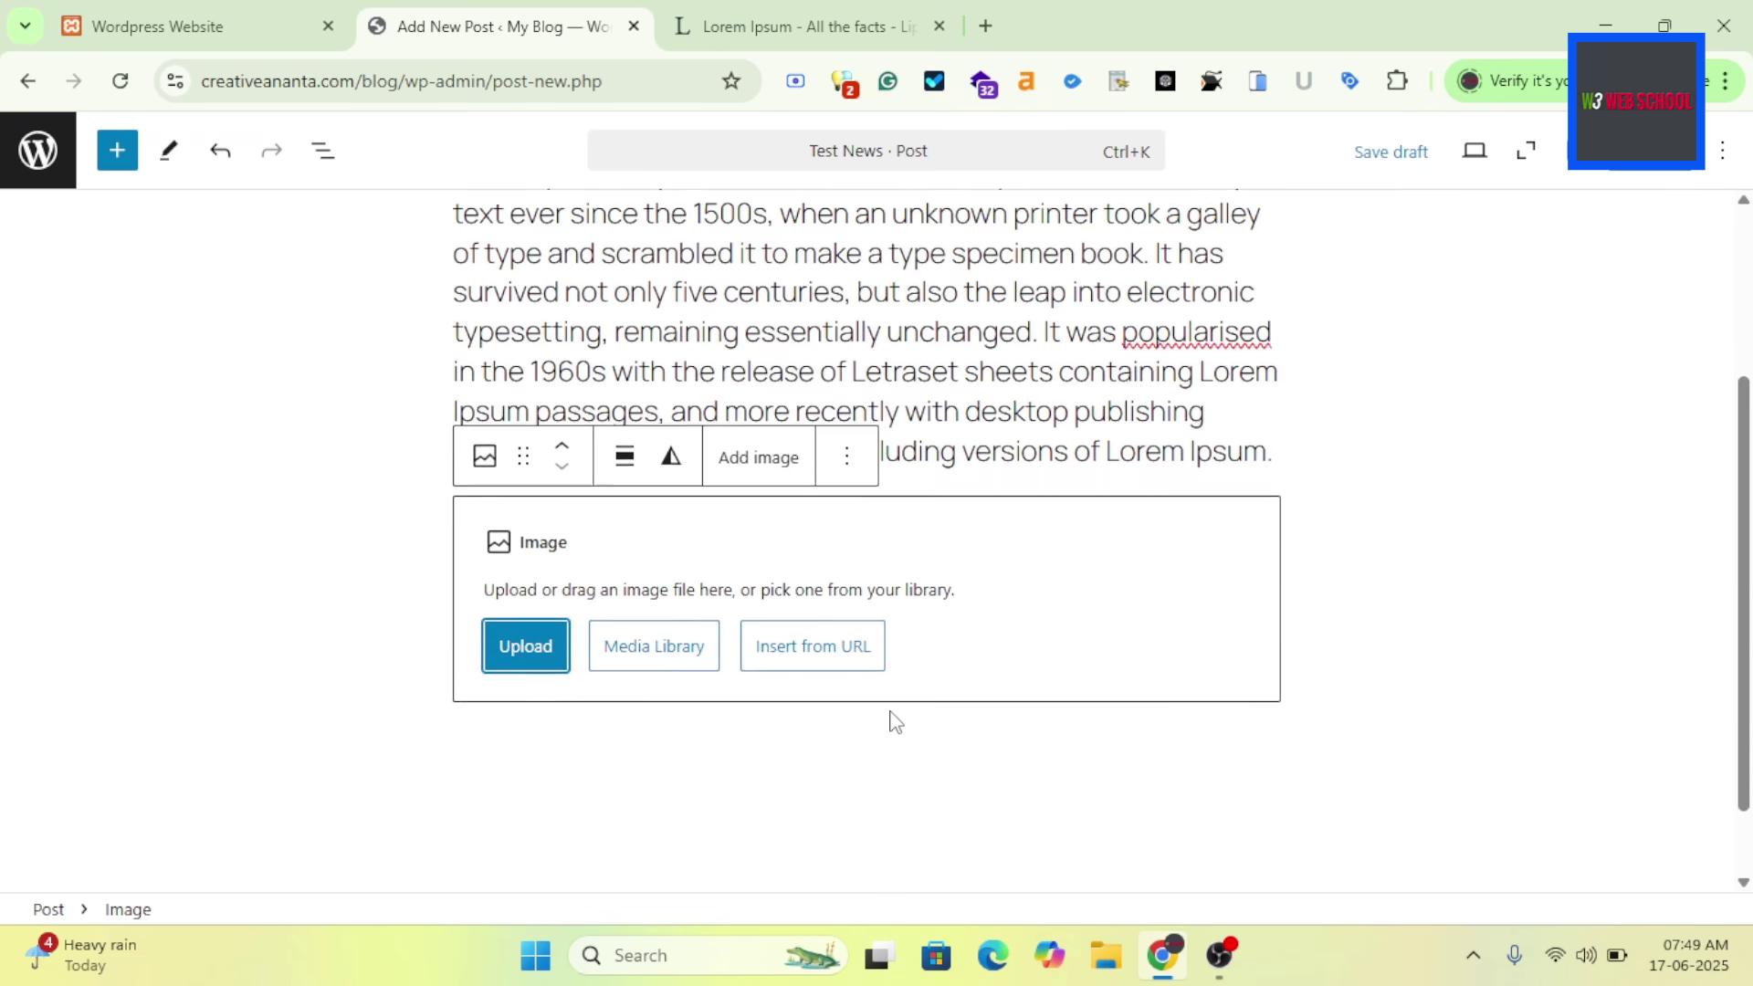
{"action": "left_click", "coordinate": [532, 654]}
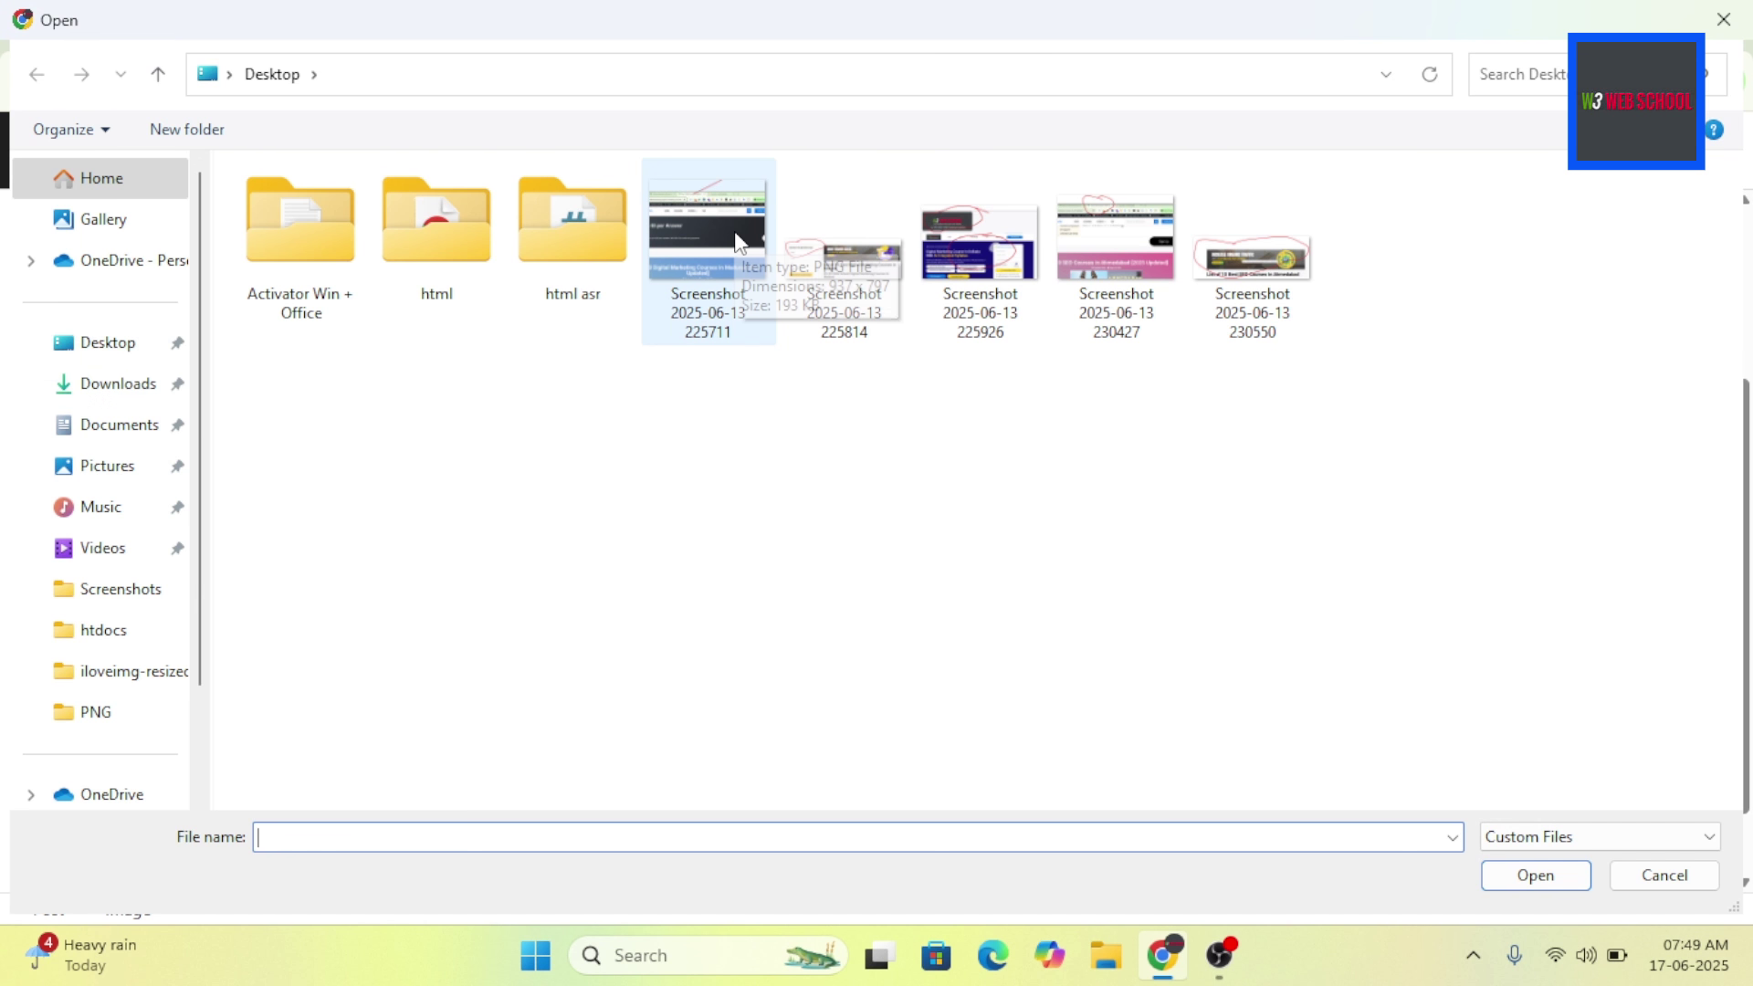
{"action": "double_click", "coordinate": [676, 257]}
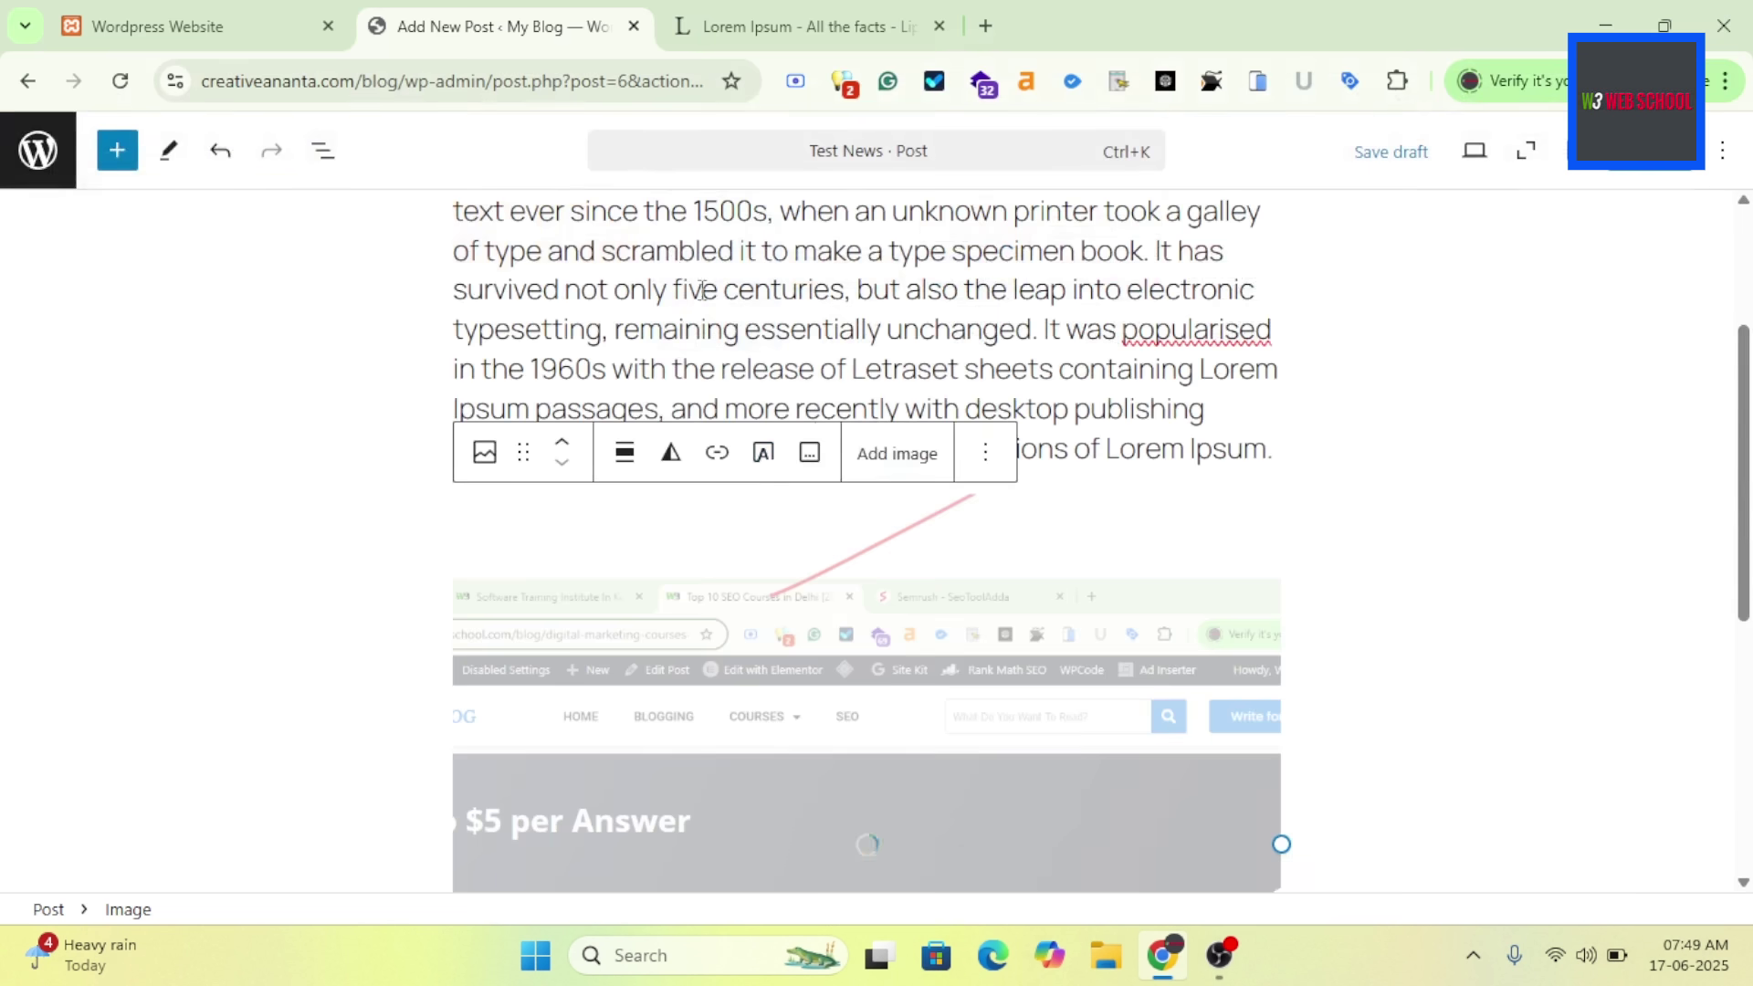
{"action": "scroll", "coordinate": [938, 560], "scroll_direction": "down", "scroll_amount": 6}
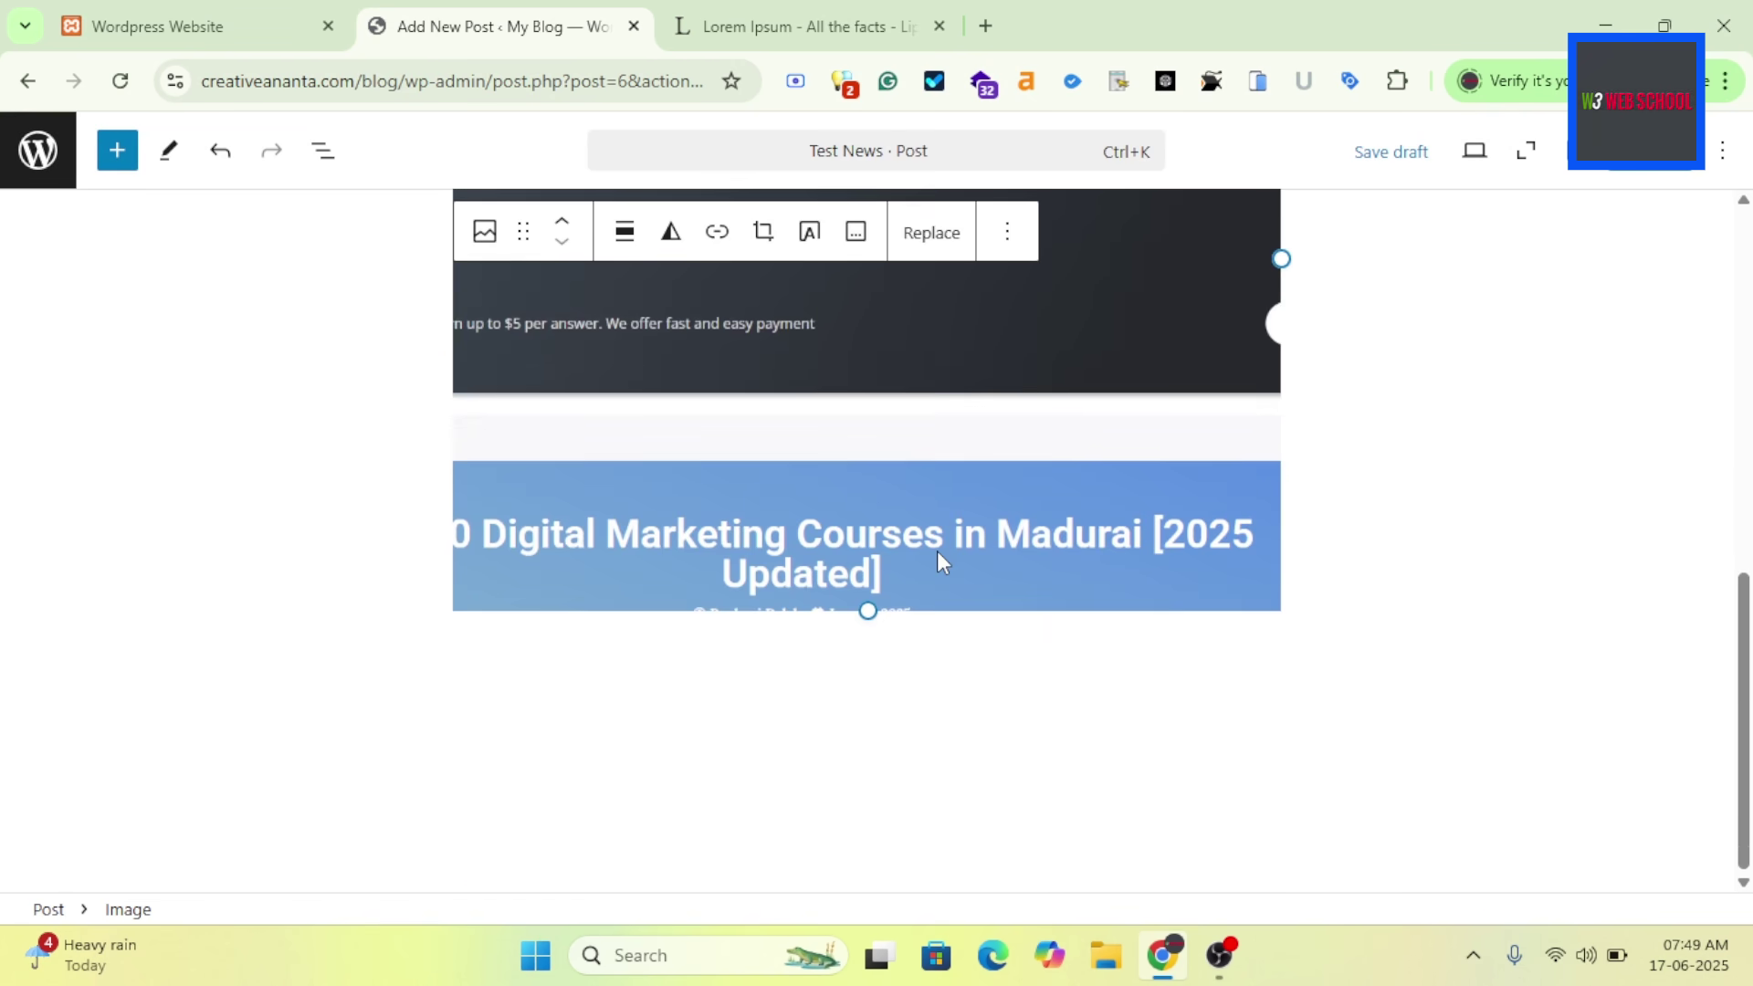
{"action": "scroll", "coordinate": [938, 559], "scroll_direction": "up", "scroll_amount": 4}
Select the image, review the editor's view, editor and tool options, and briefly switch the zoomed-out view on and off.
{"action": "left_click", "coordinate": [826, 523]}
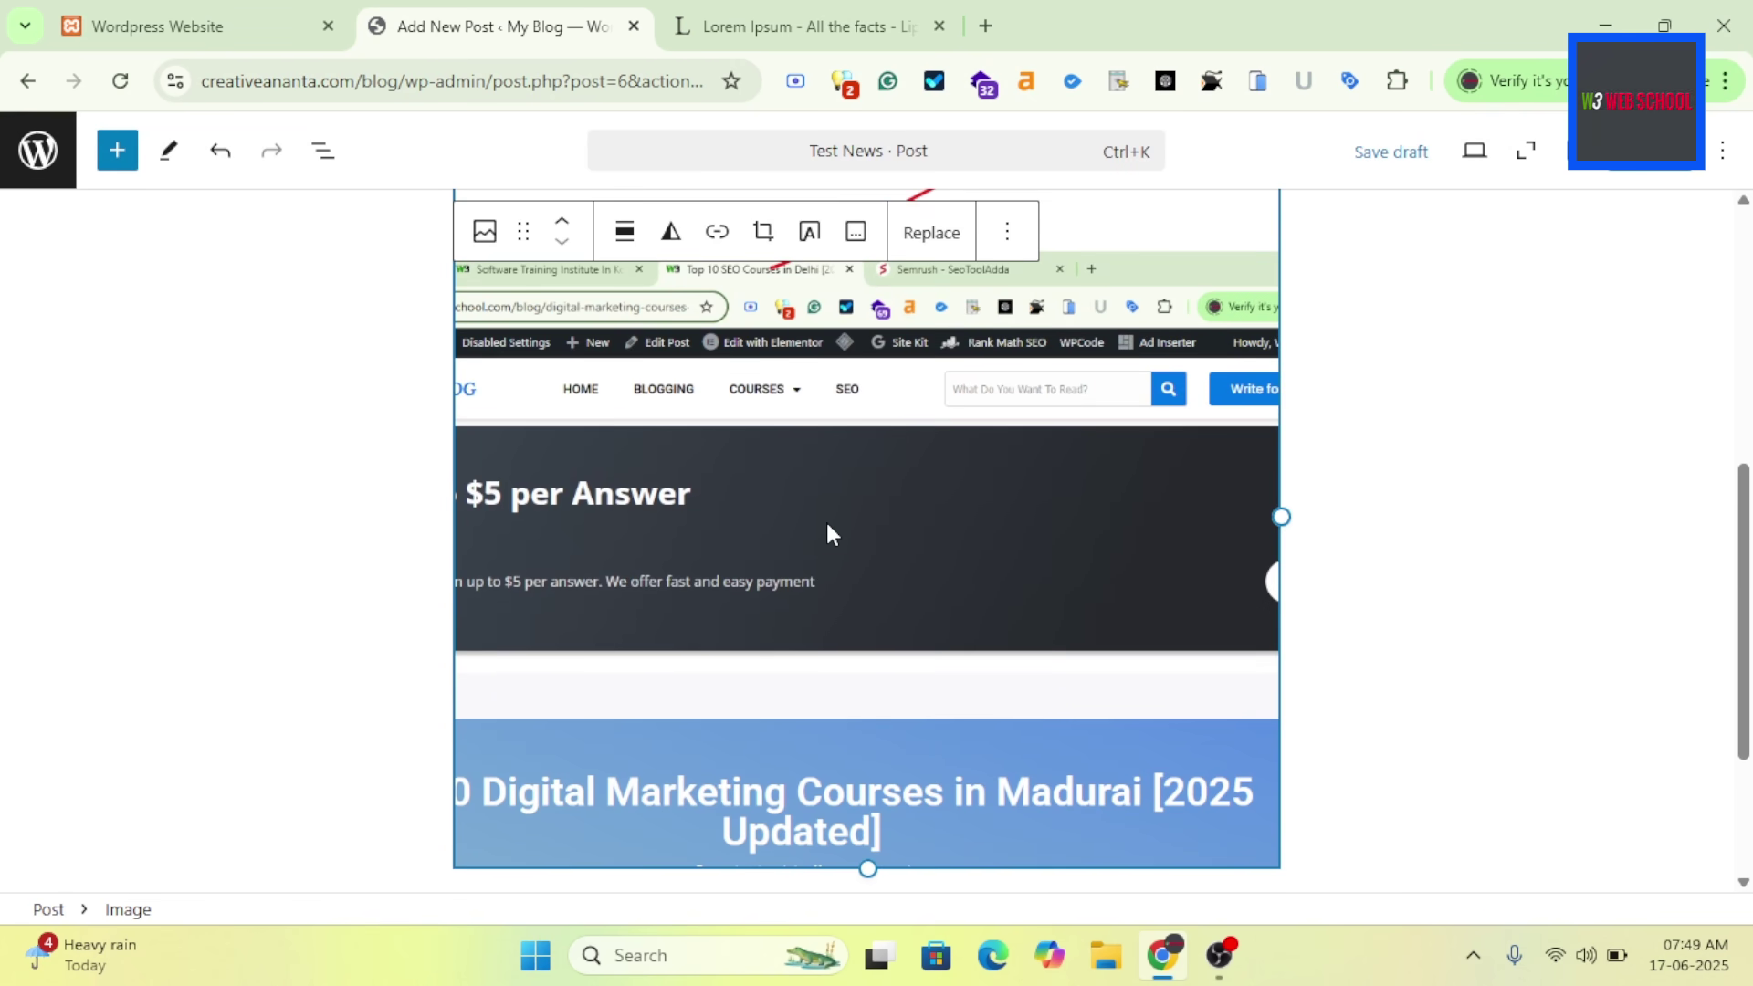
{"action": "left_click", "coordinate": [1723, 152]}
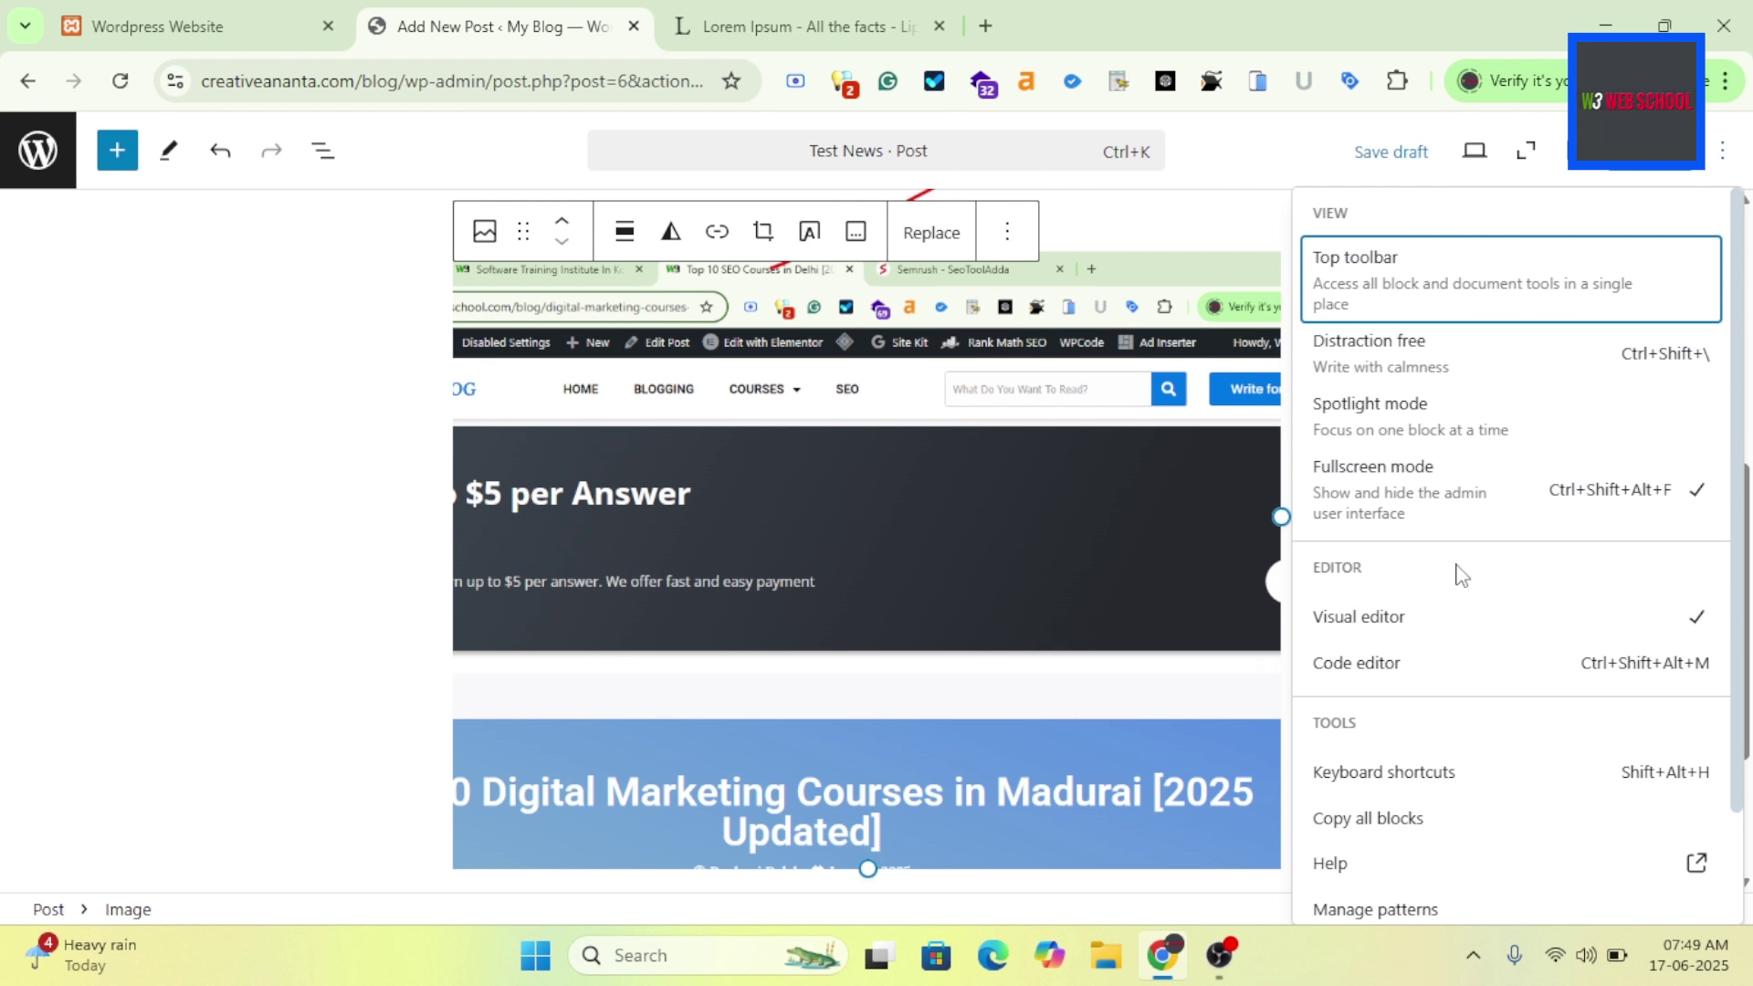
{"action": "left_click", "coordinate": [1530, 167]}
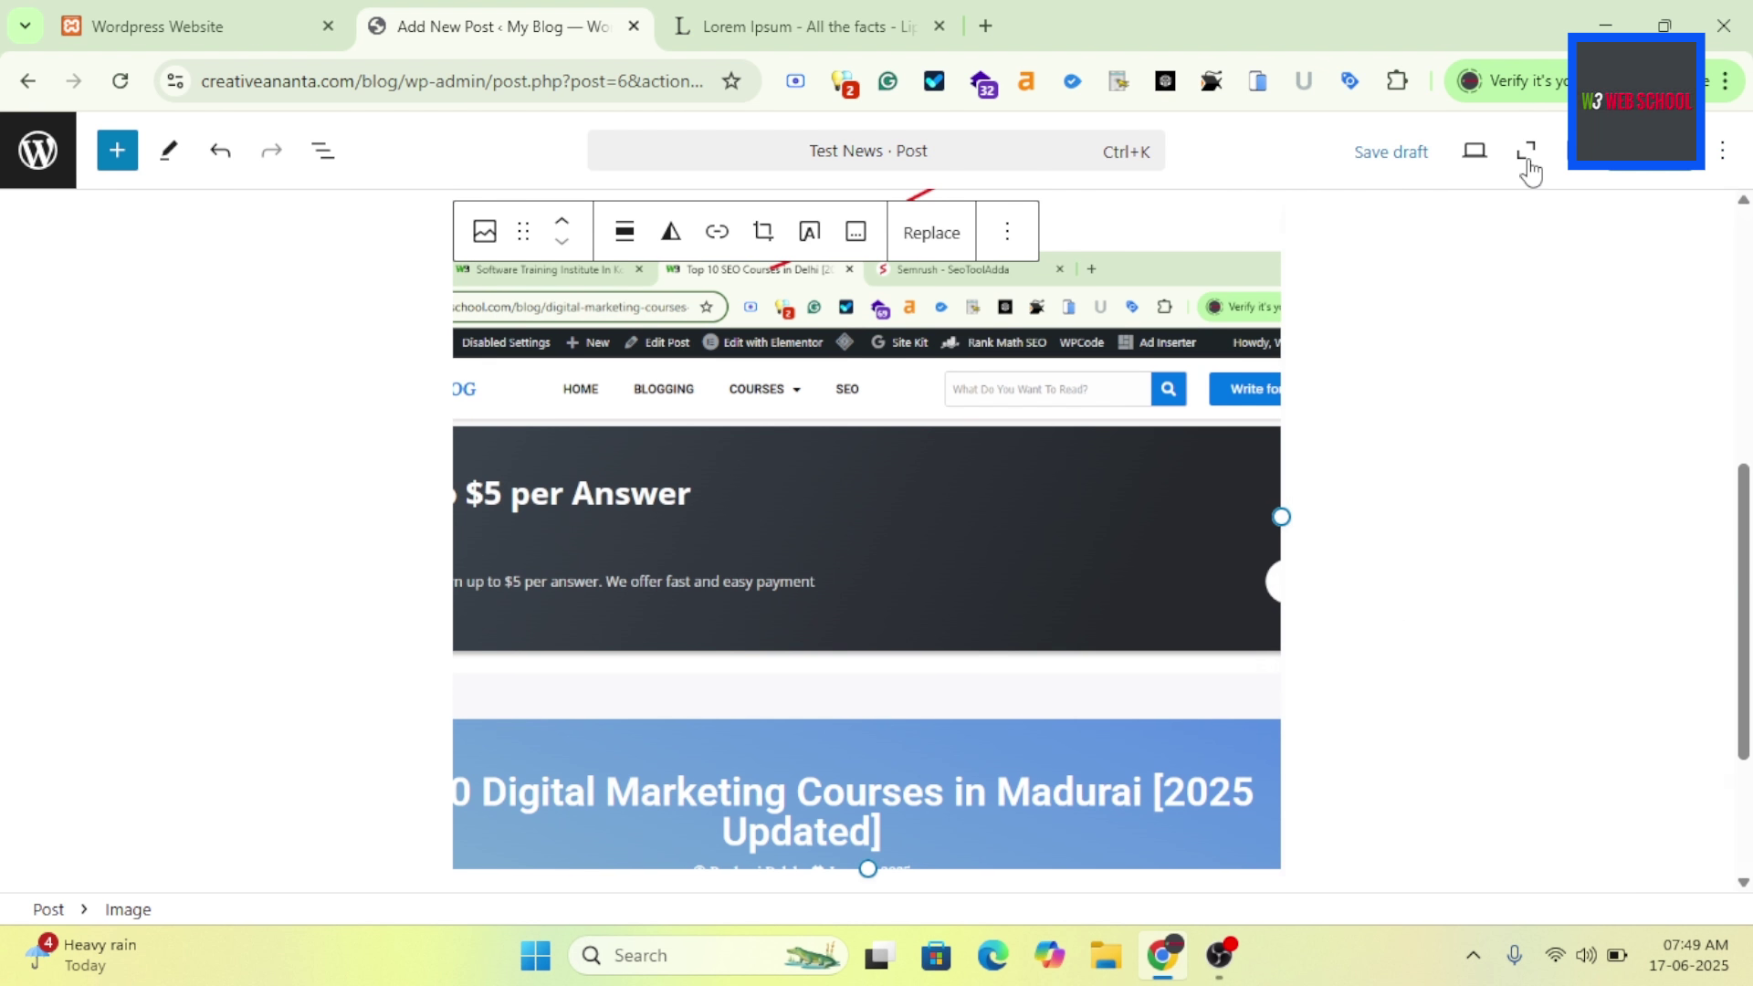
{"action": "left_click", "coordinate": [1529, 167]}
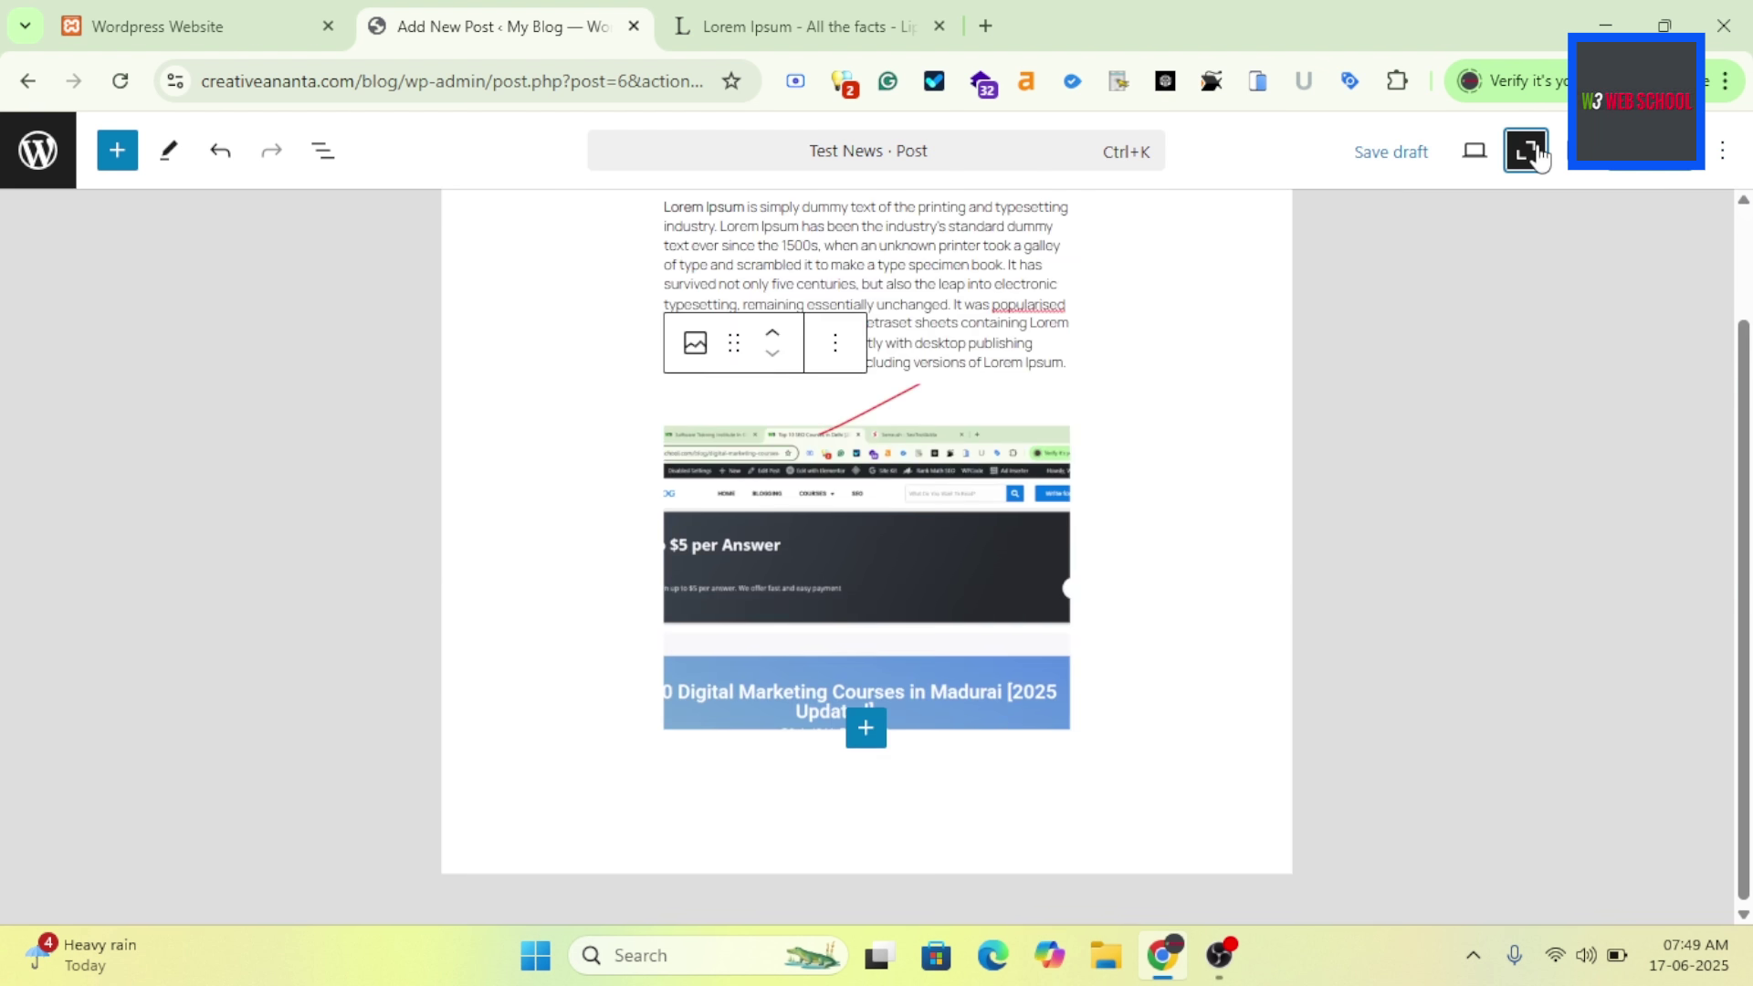
{"action": "left_click", "coordinate": [1540, 157]}
{"action": "left_click", "coordinate": [1728, 153]}
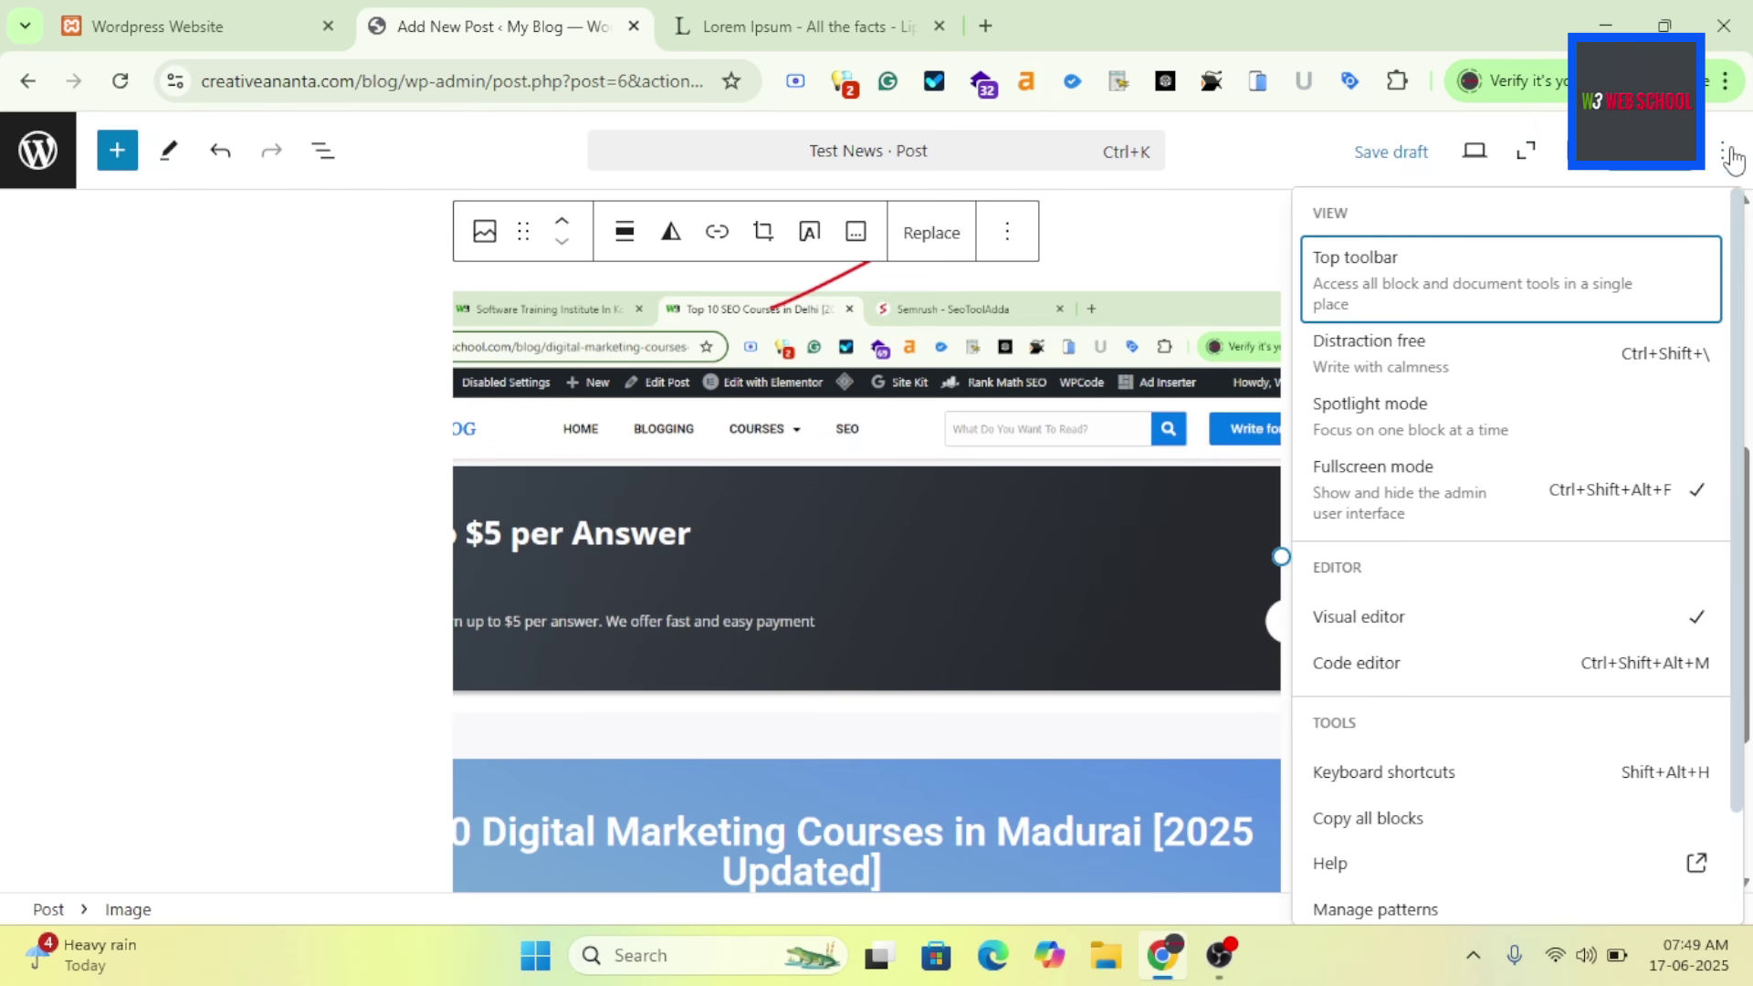
{"action": "scroll", "coordinate": [1511, 581], "scroll_direction": "down", "scroll_amount": 2}
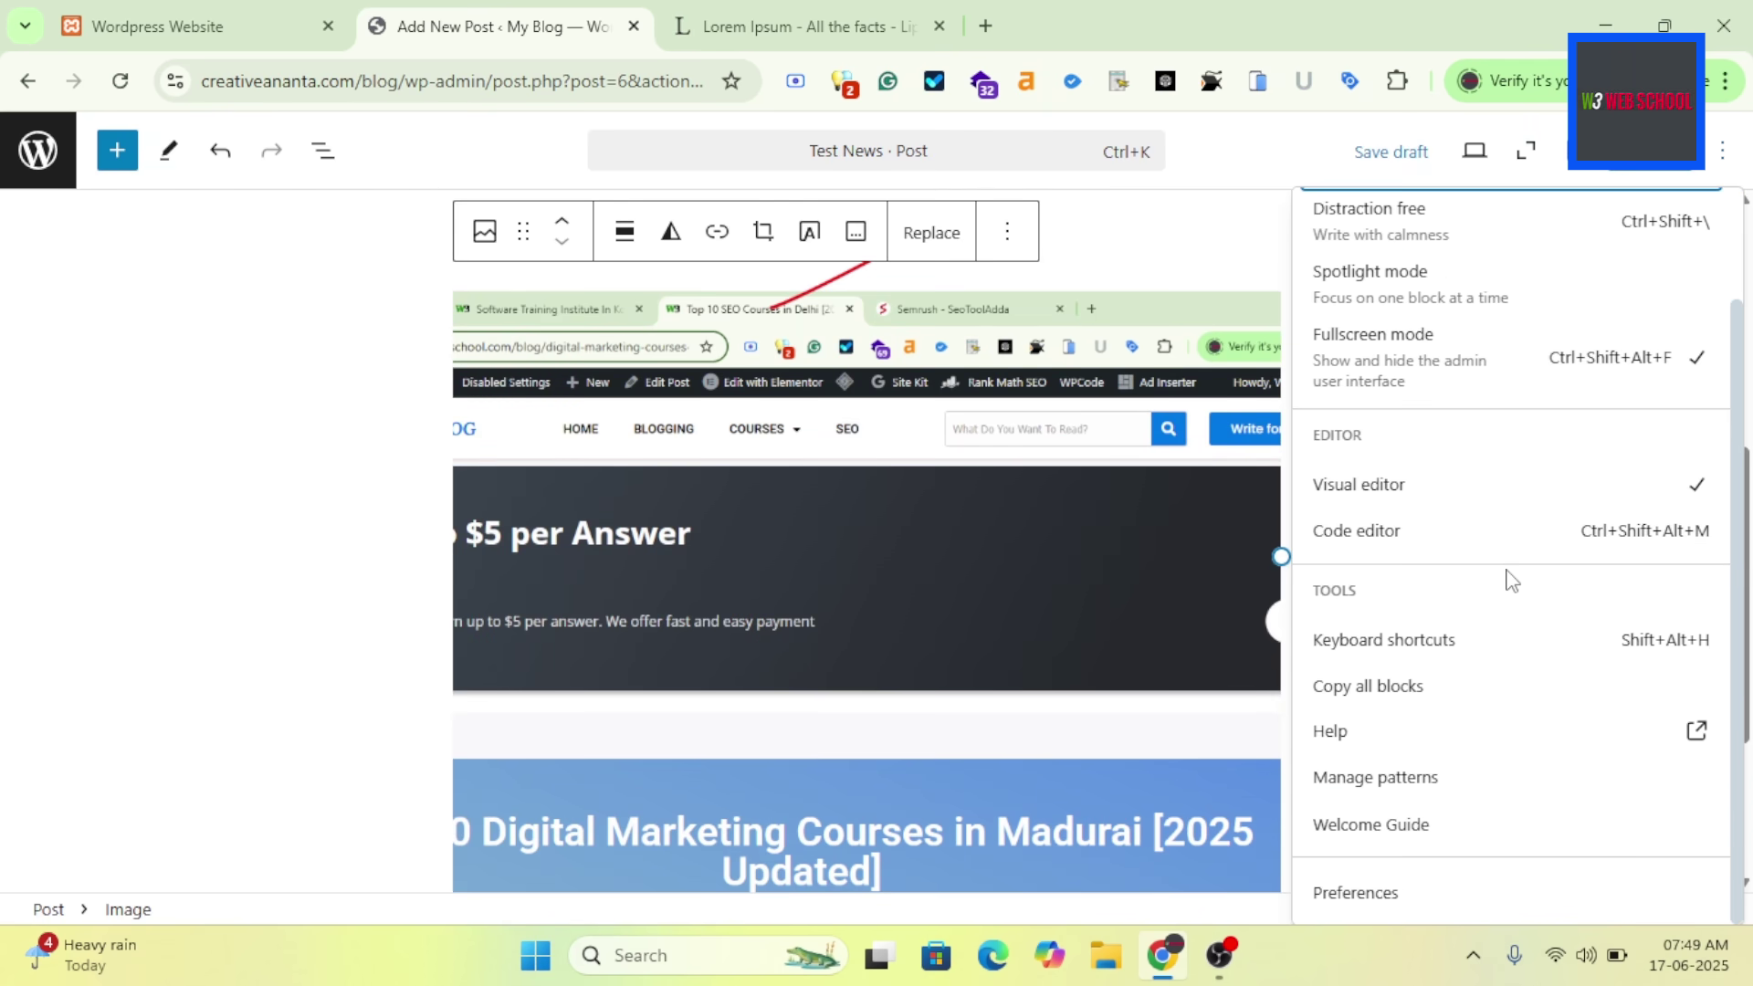
{"action": "left_click", "coordinate": [1224, 146]}
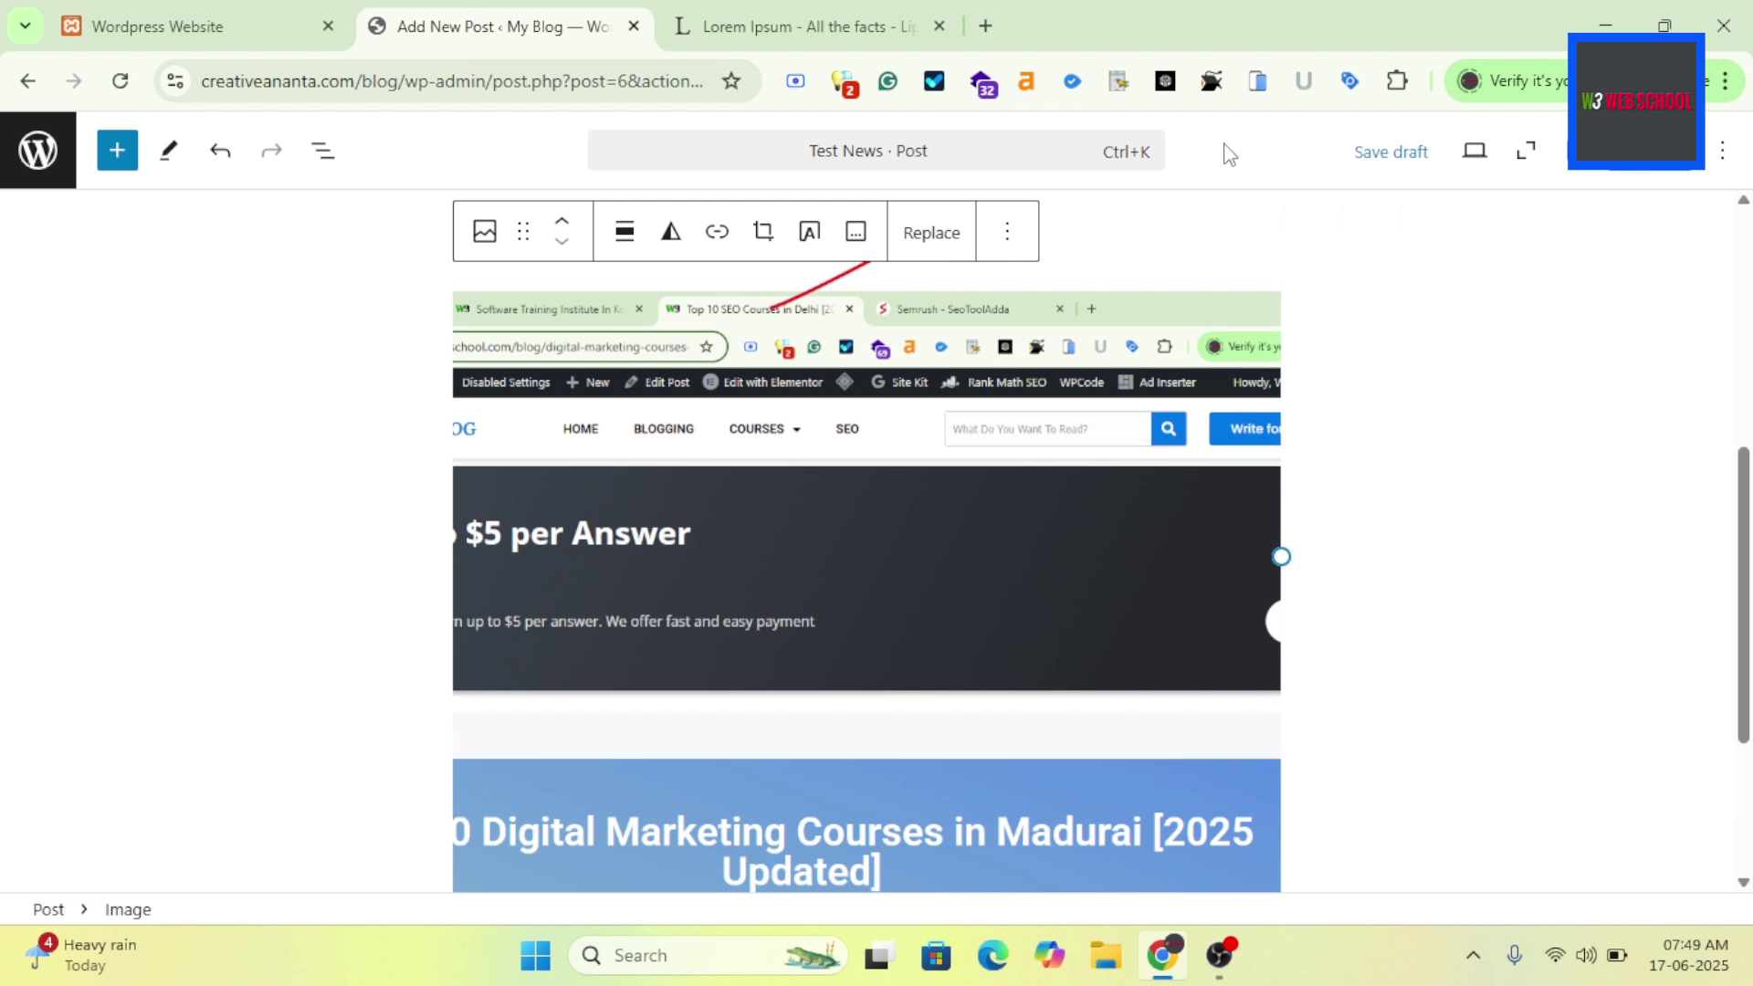
Show the image block's settings and examine its alternative text, aspect ratio, width, height and resolution options.
{"action": "left_click", "coordinate": [1582, 162]}
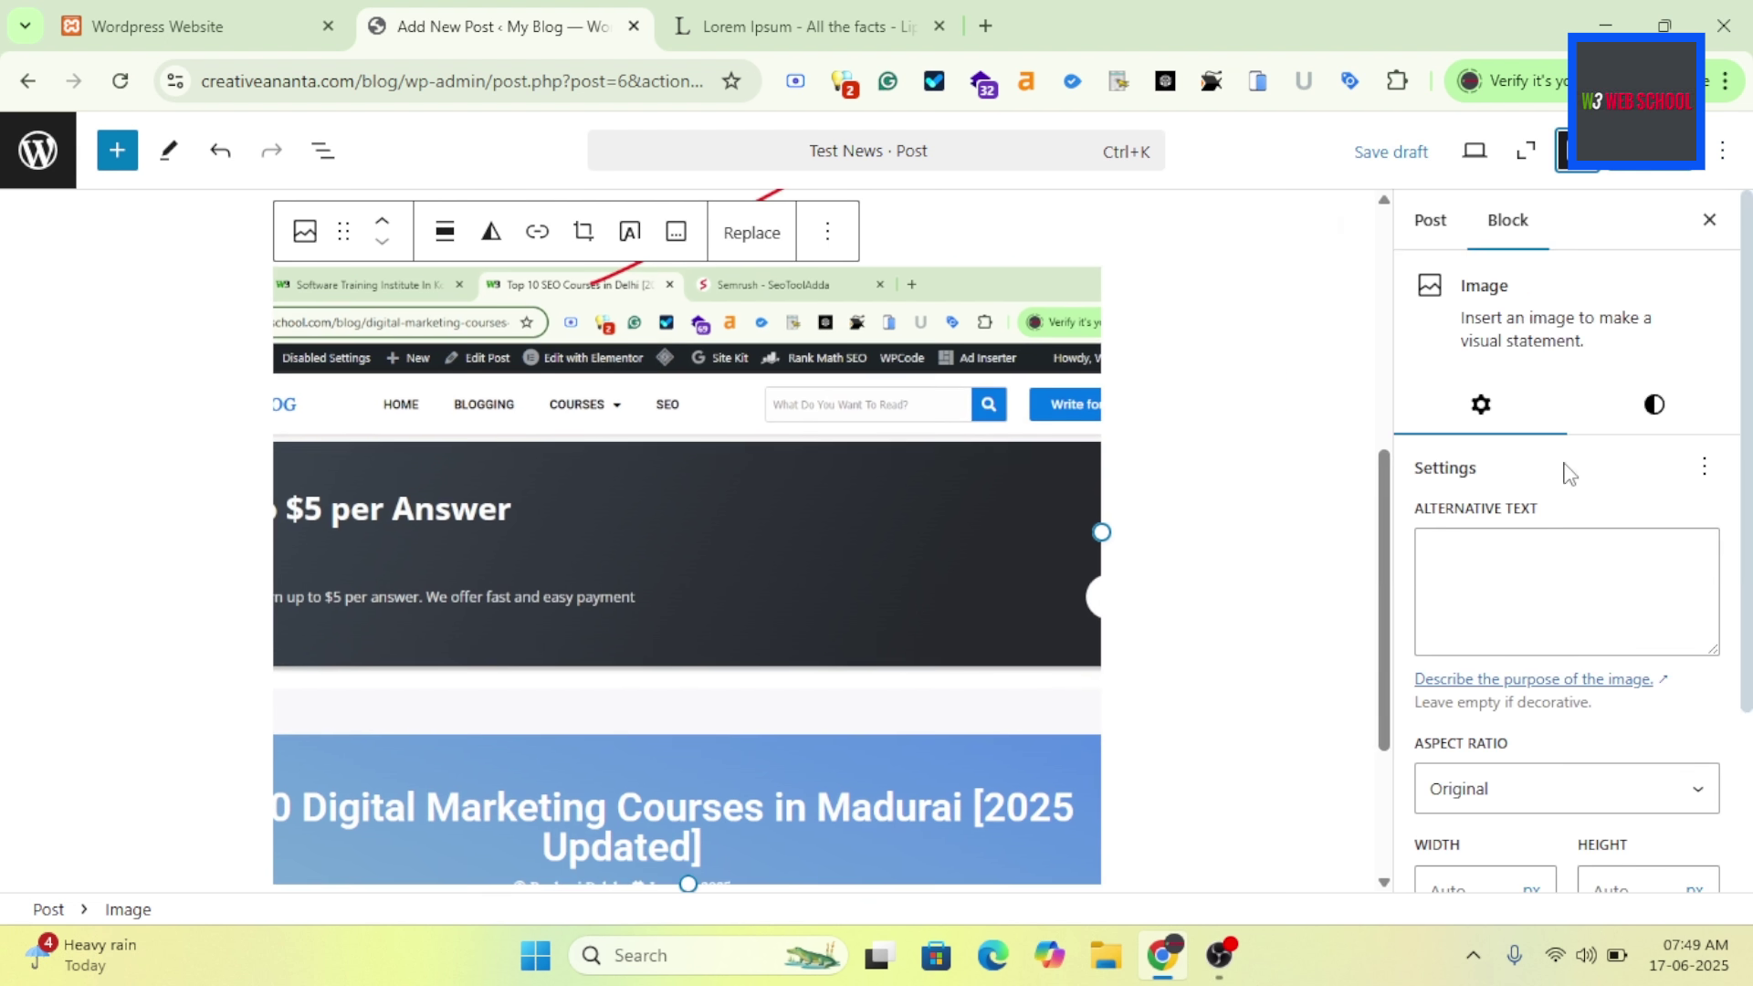
{"action": "left_click", "coordinate": [1498, 546]}
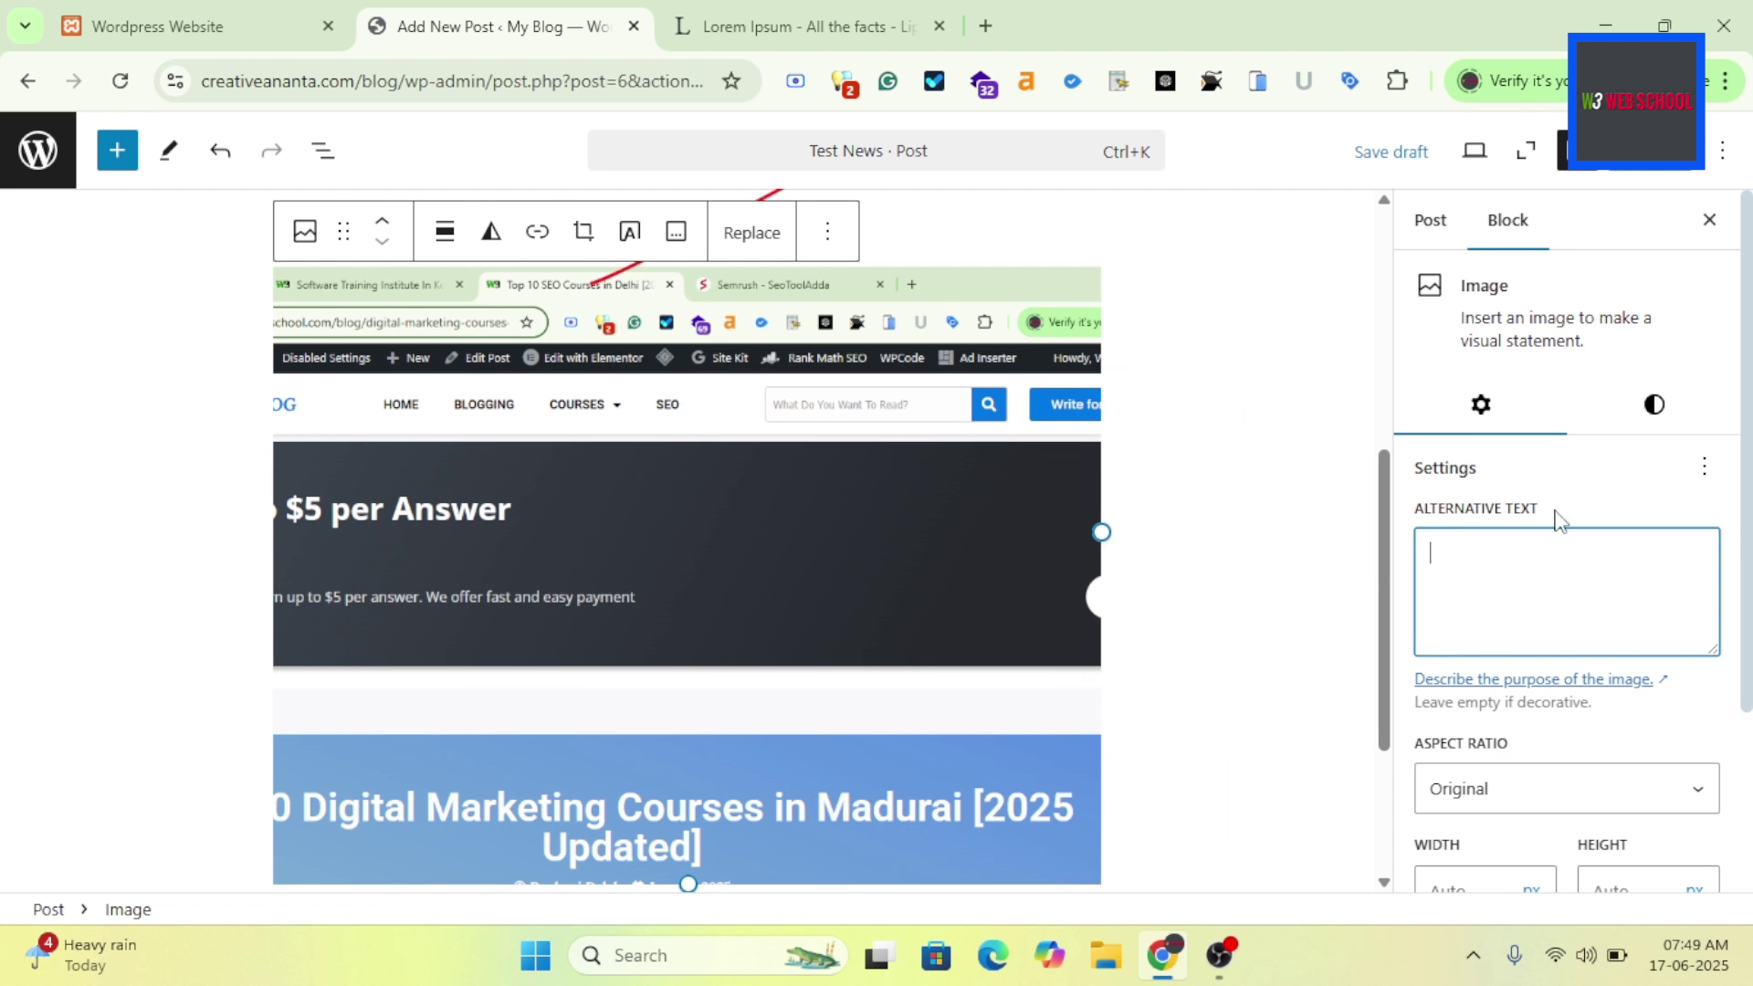
{"action": "scroll", "coordinate": [1534, 548], "scroll_direction": "down", "scroll_amount": 3}
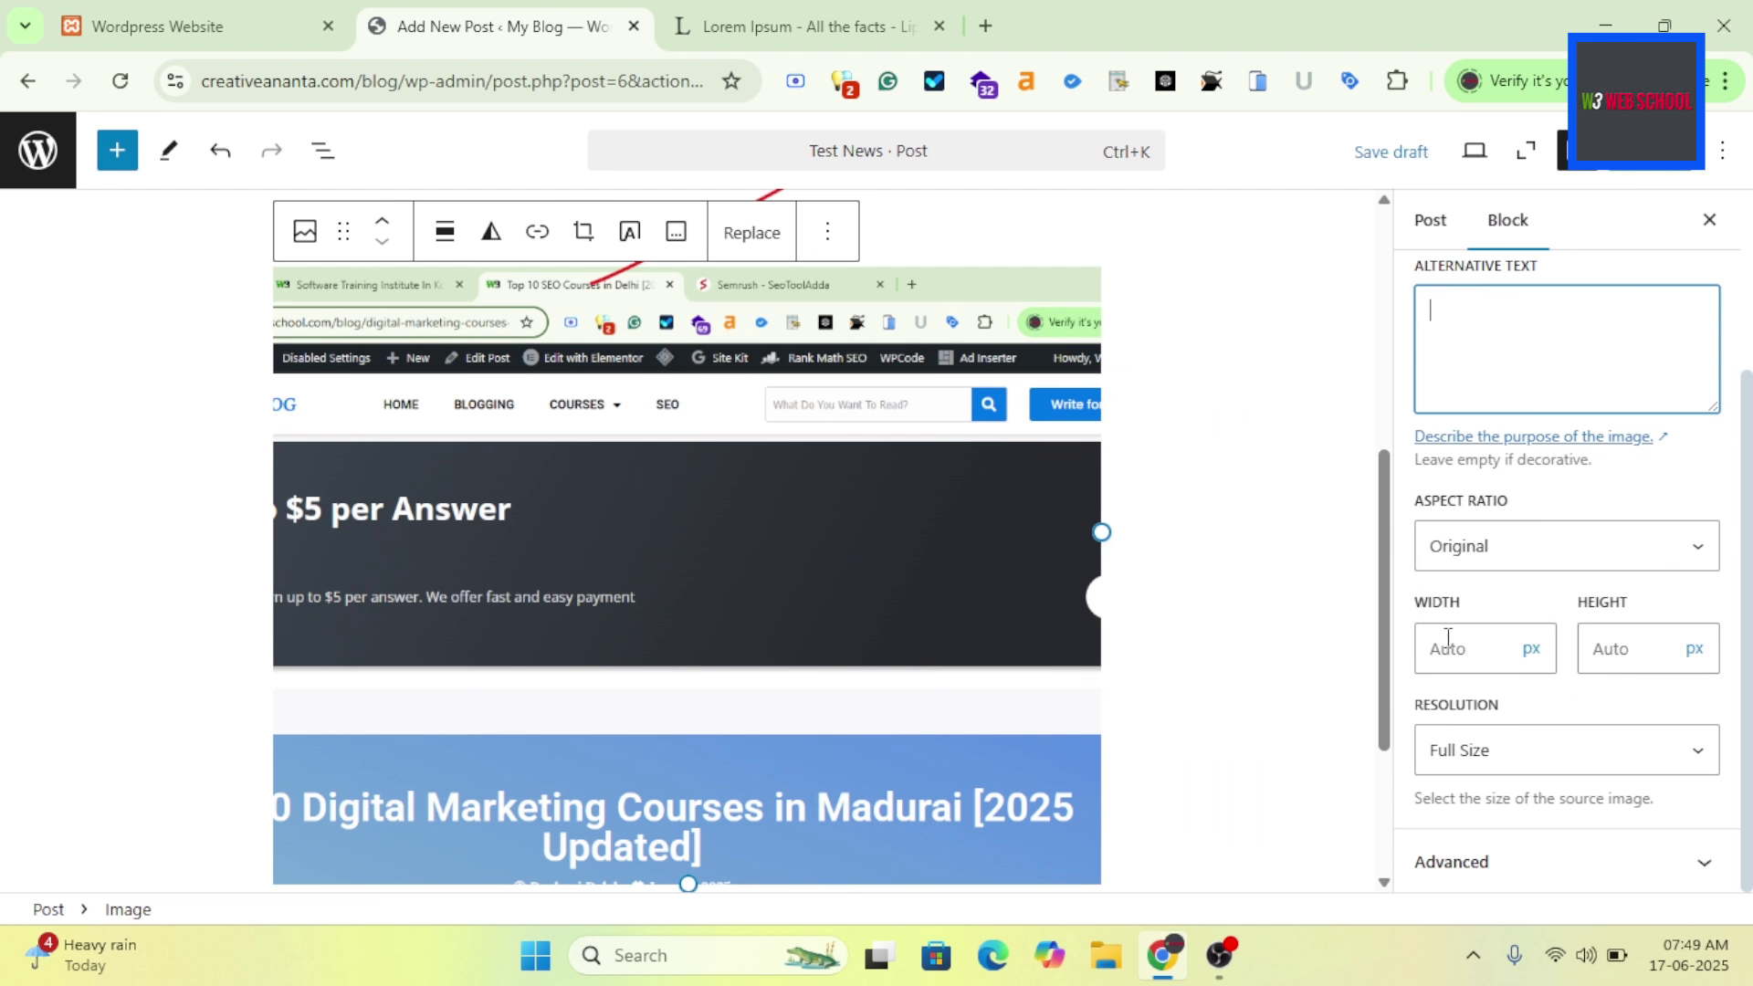
{"action": "left_click", "coordinate": [1447, 639]}
{"action": "left_click", "coordinate": [1477, 744]}
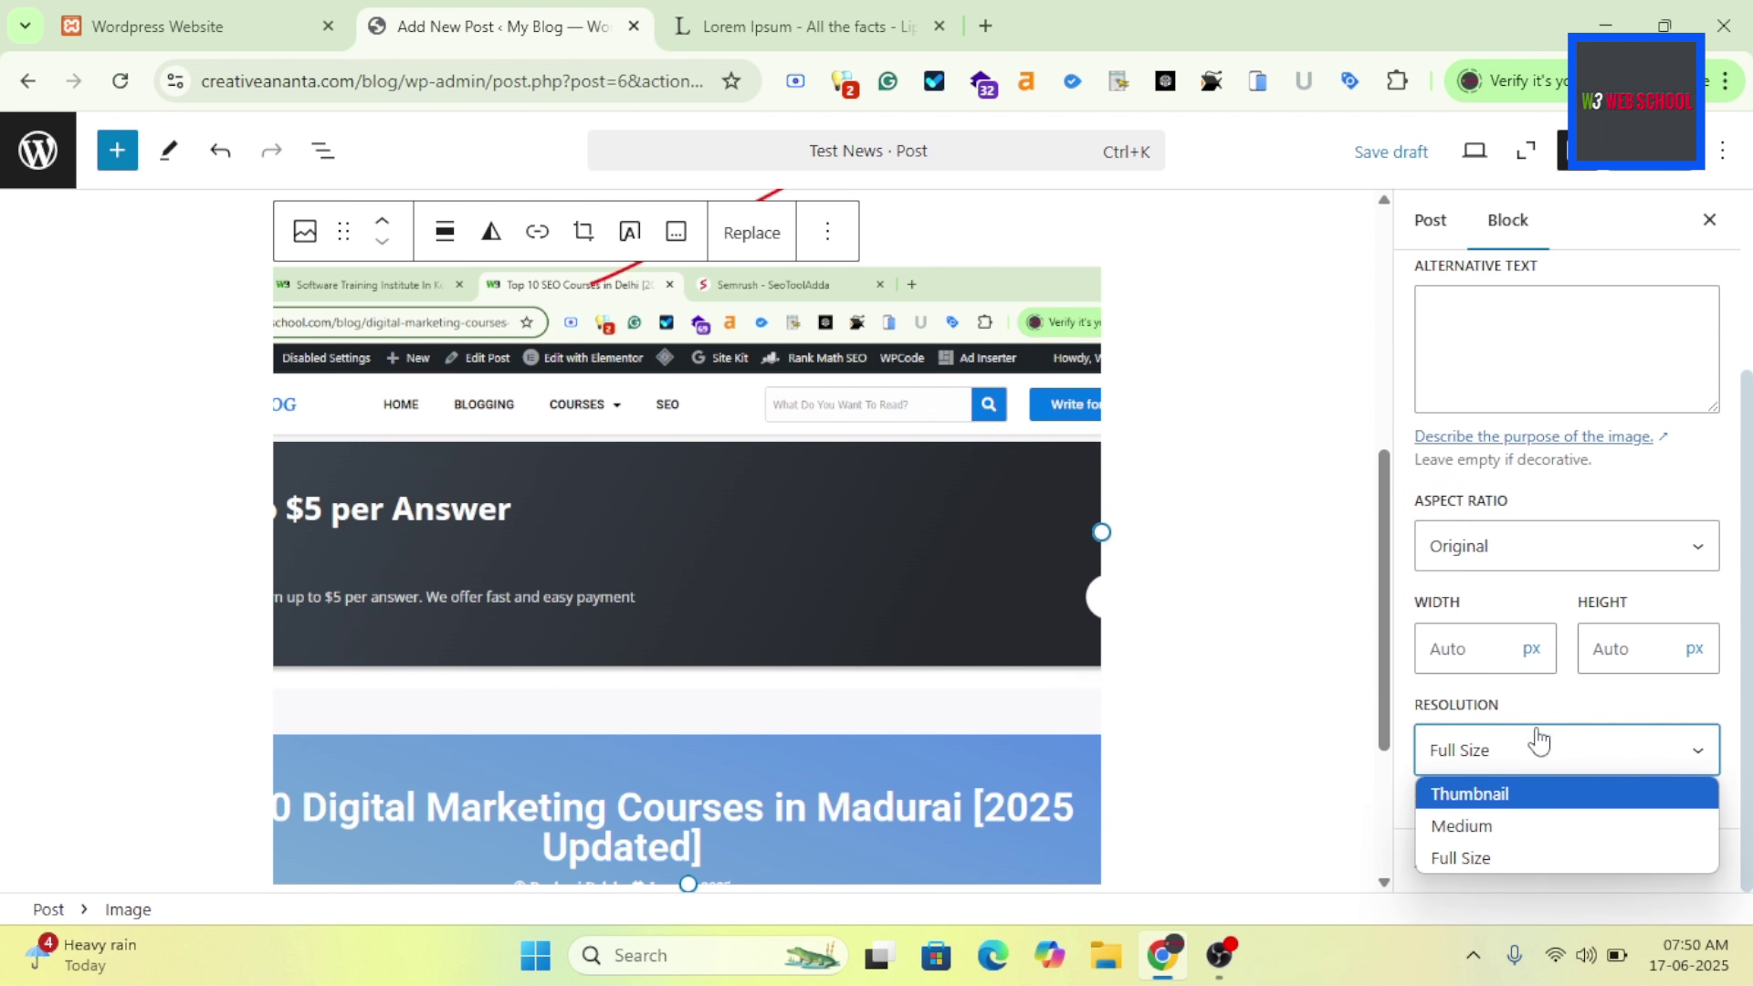
{"action": "left_click", "coordinate": [1528, 606]}
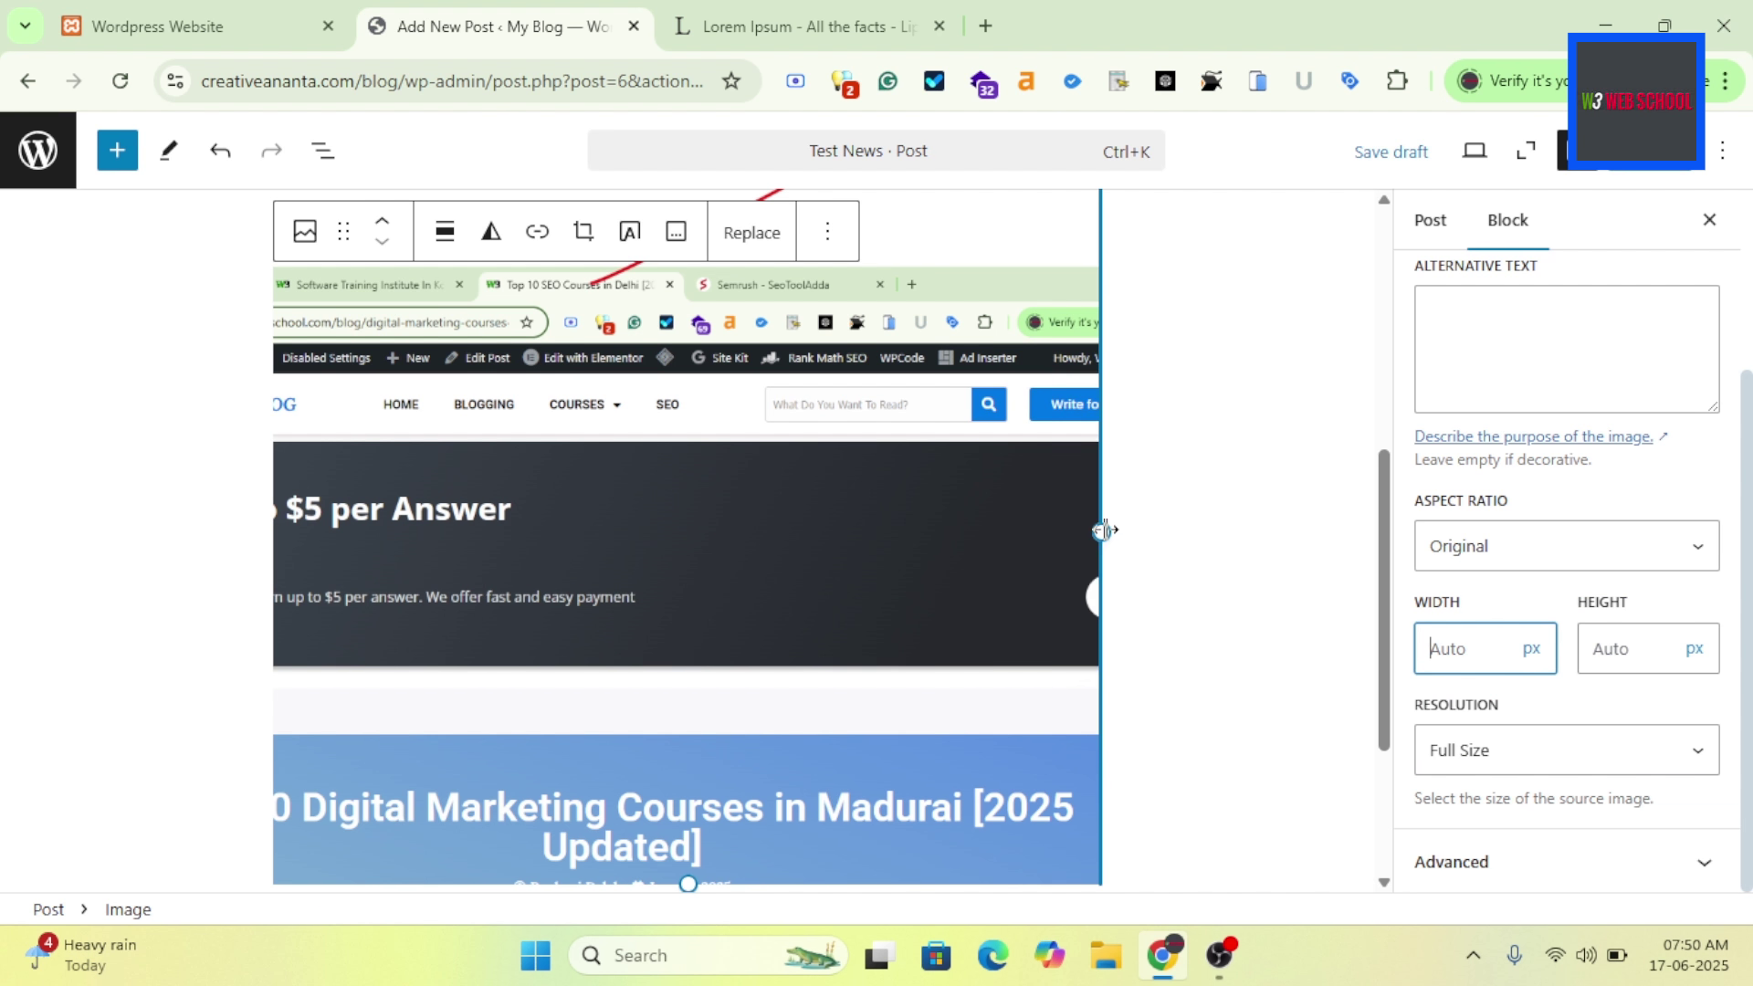
{"action": "scroll", "coordinate": [964, 528], "scroll_direction": "up", "scroll_amount": 7}
{"action": "scroll", "coordinate": [967, 534], "scroll_direction": "down", "scroll_amount": 10}
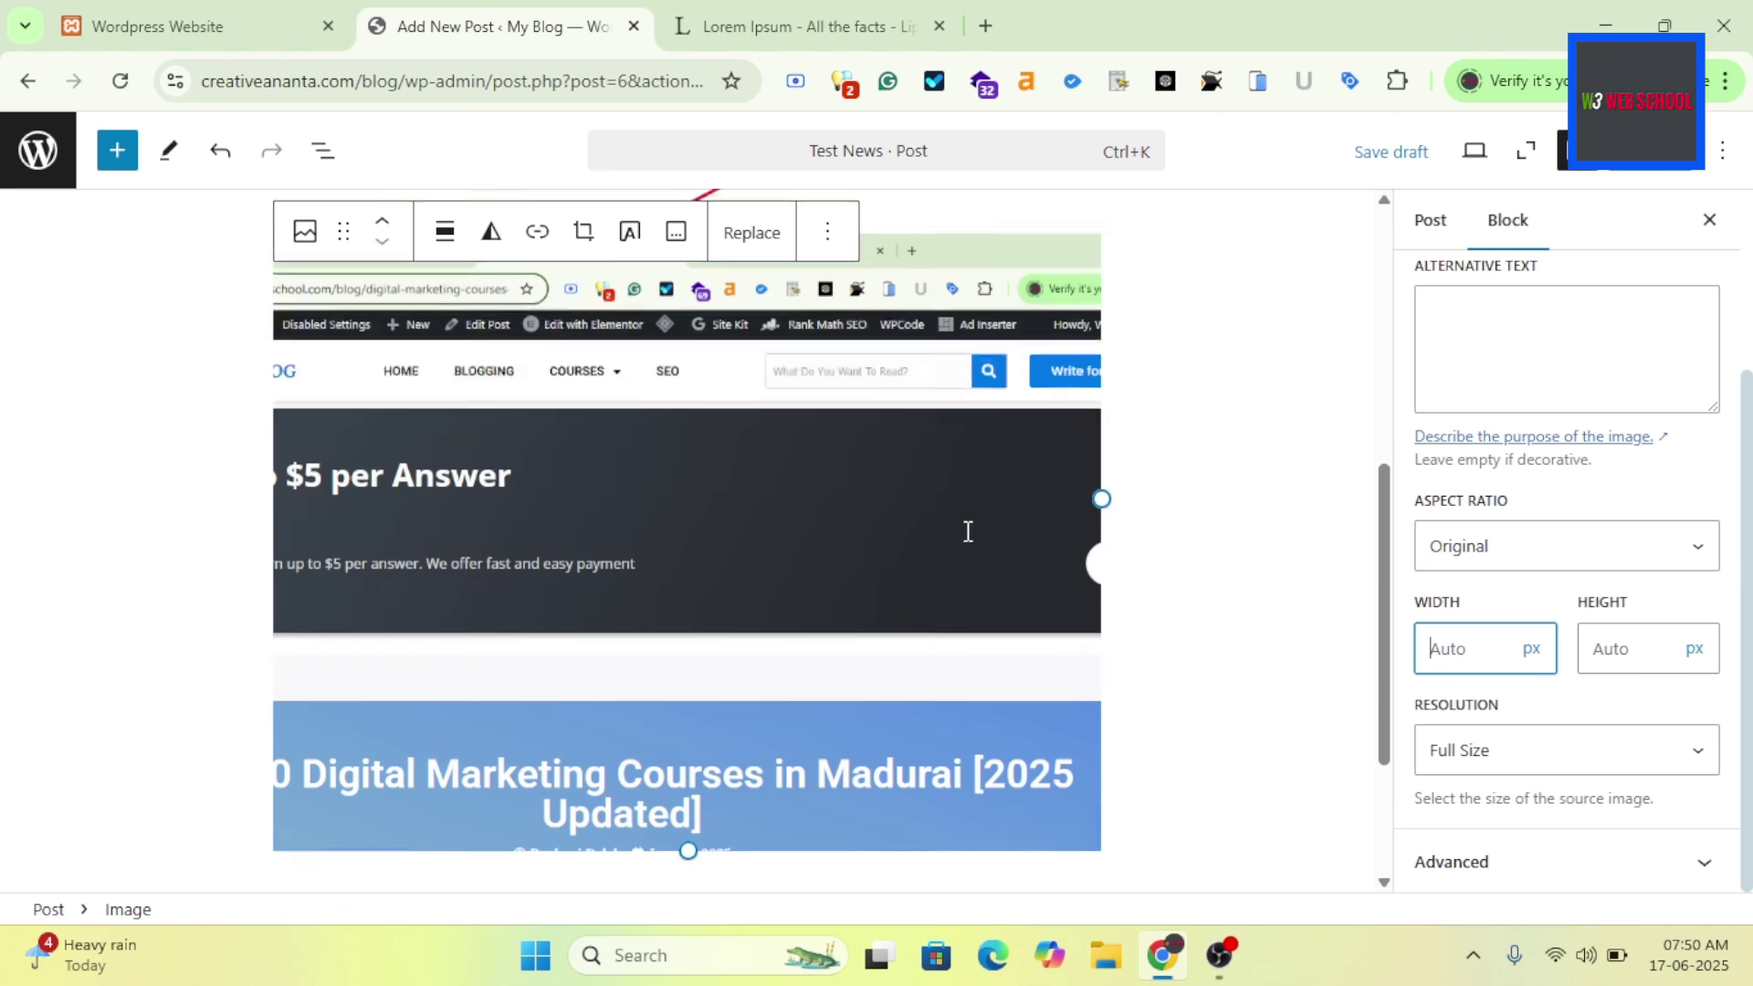
Leave the image settings and start an empty paragraph block below the image.
{"action": "left_click", "coordinate": [1166, 532]}
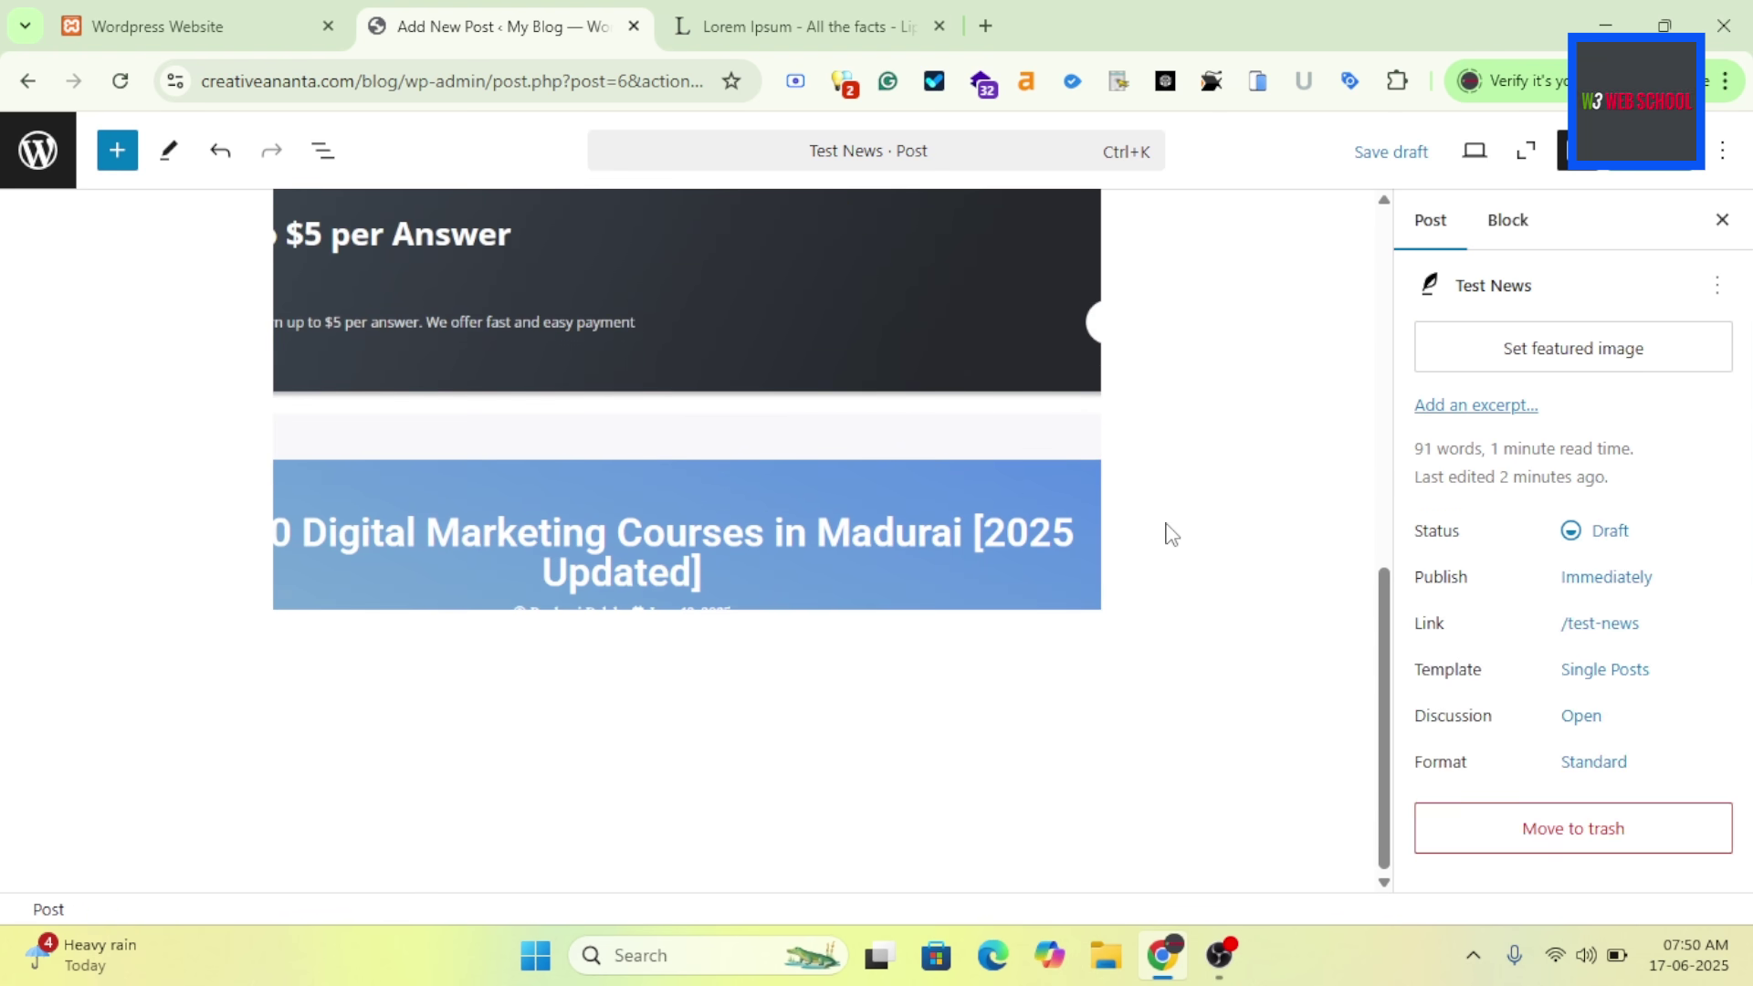
{"action": "left_click", "coordinate": [1097, 459]}
{"action": "left_click", "coordinate": [529, 672]}
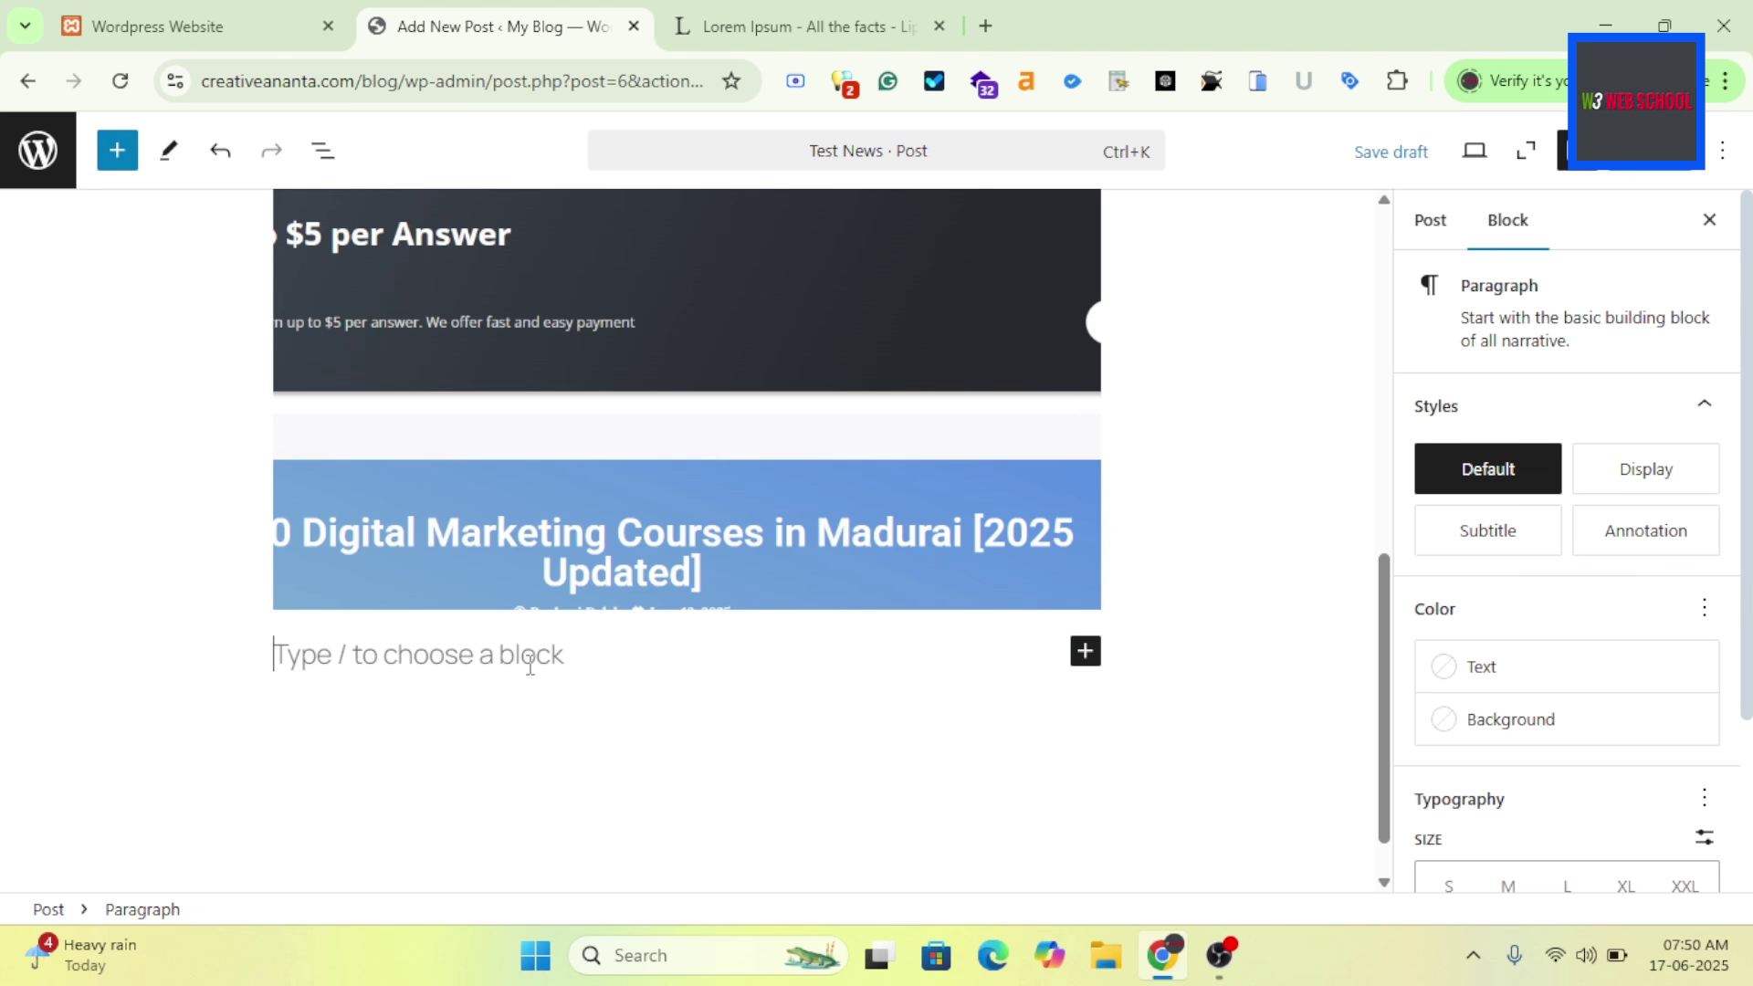
Open the full block library from the empty block and examine its text, media and design blocks.
{"action": "left_click", "coordinate": [1083, 654]}
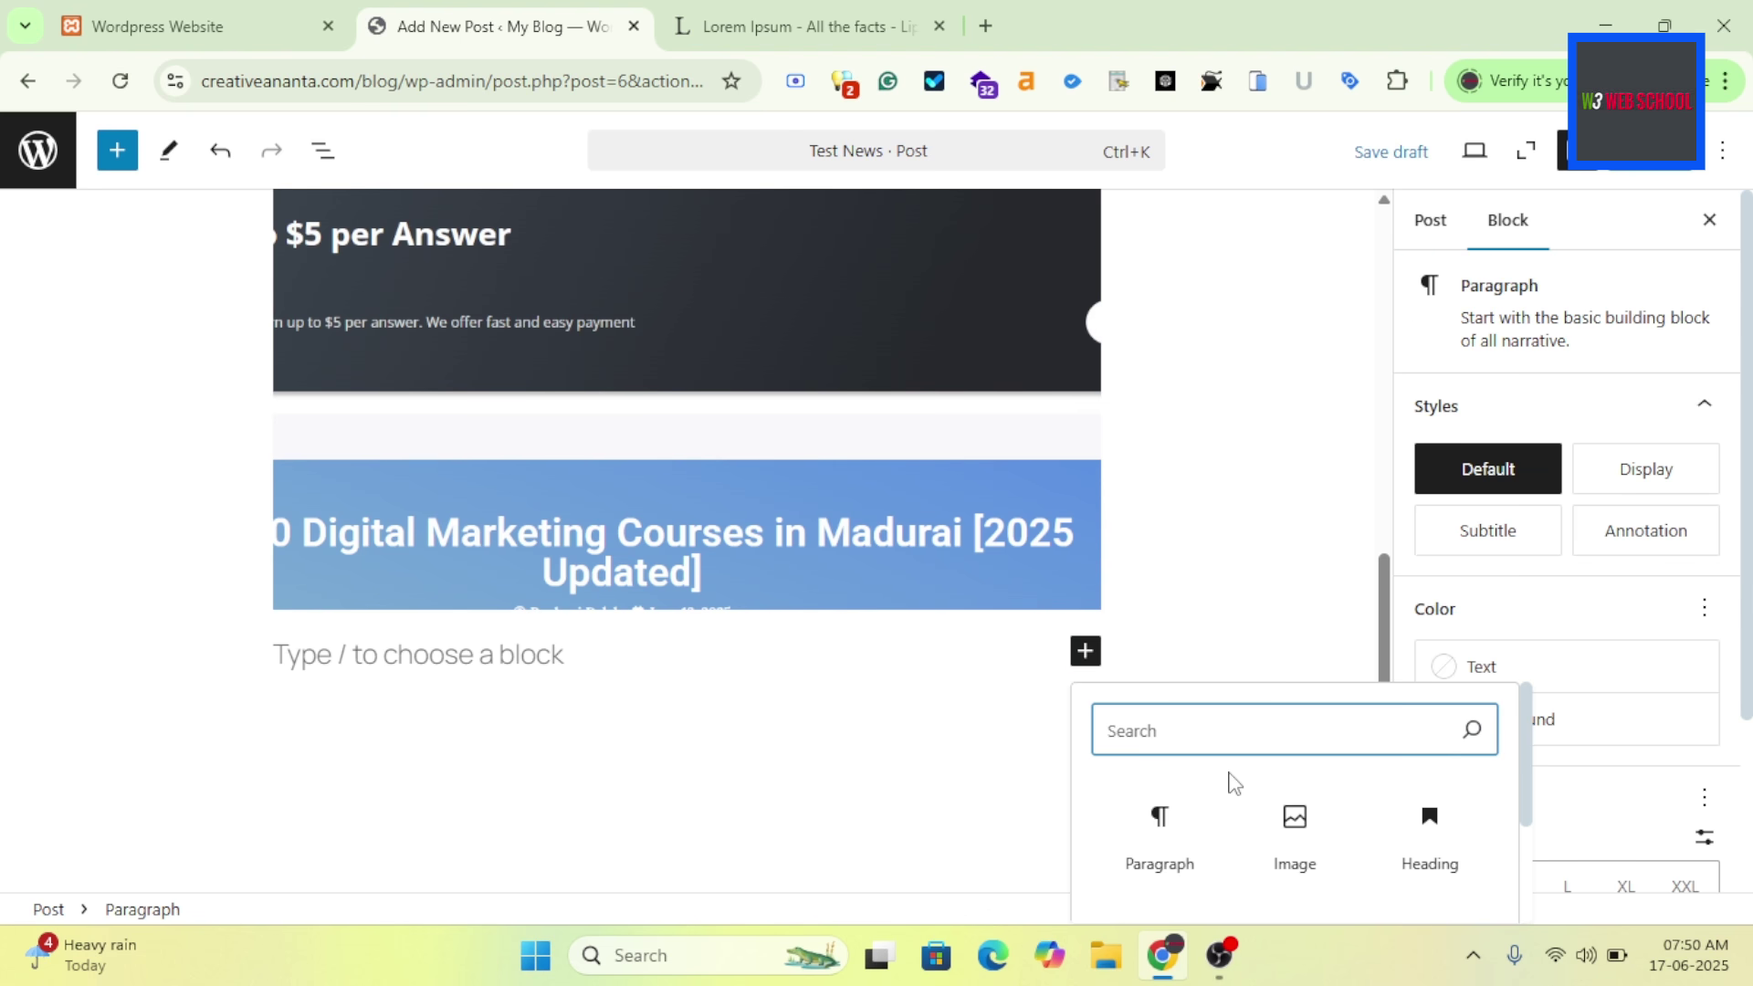
{"action": "scroll", "coordinate": [1234, 784], "scroll_direction": "down", "scroll_amount": 3}
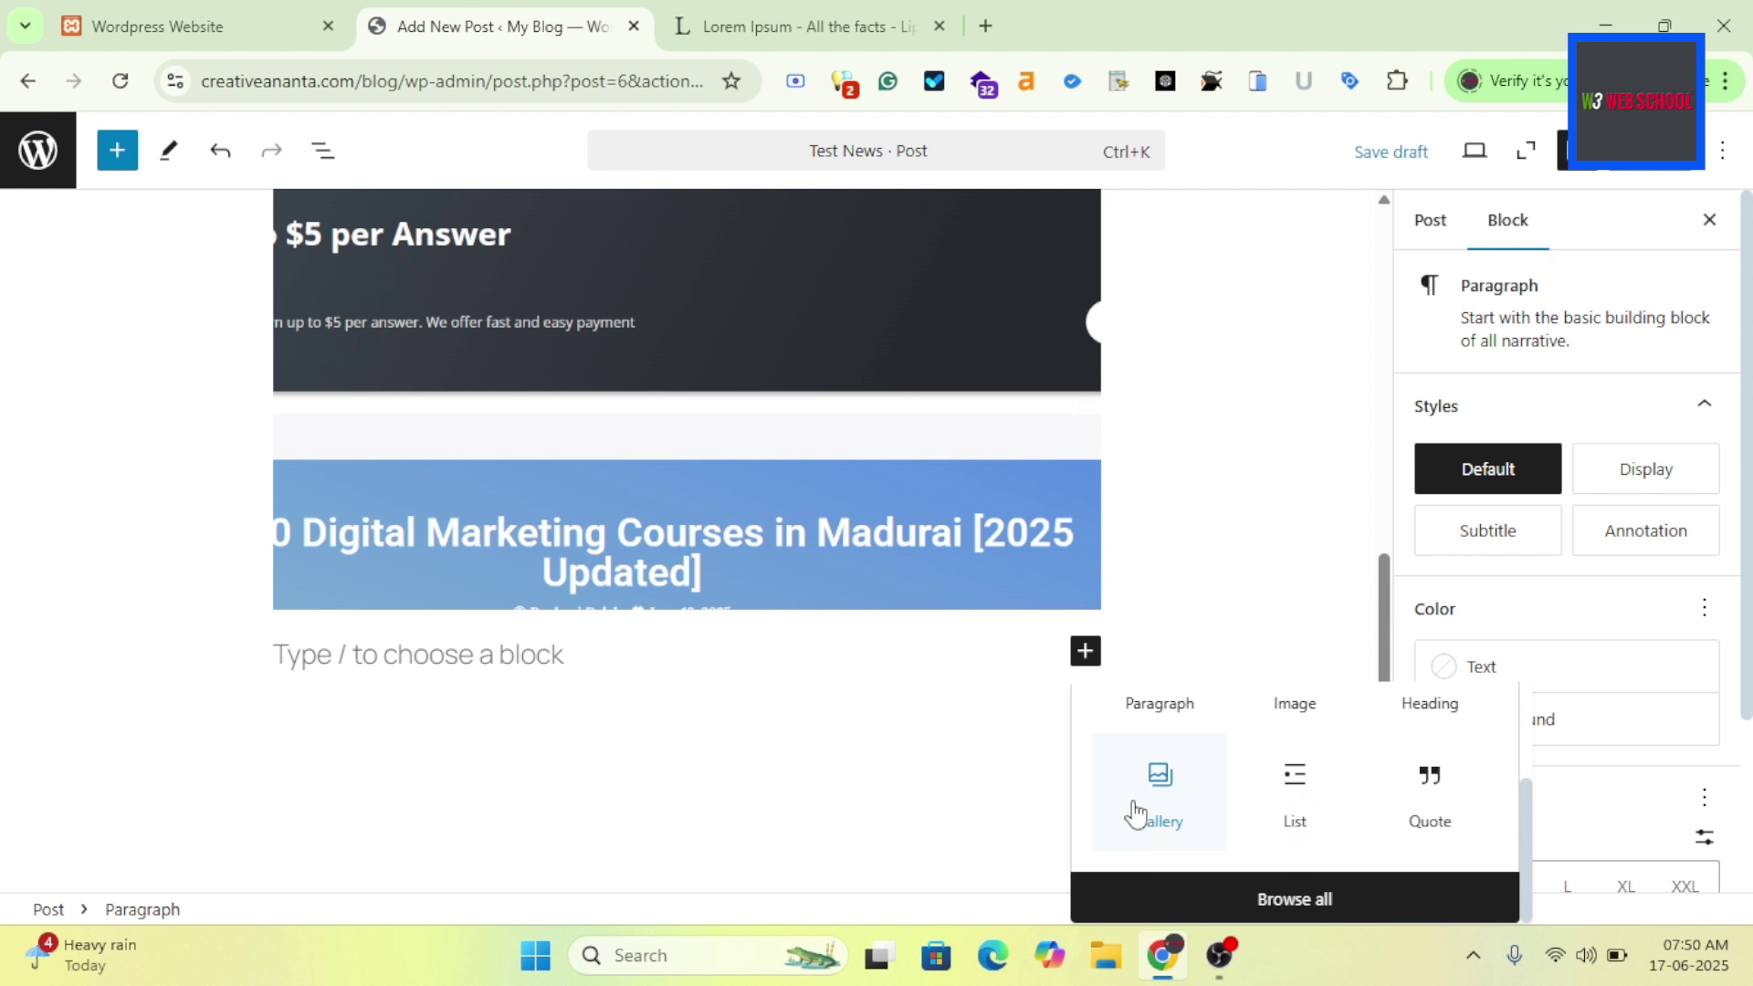
{"action": "left_click", "coordinate": [1293, 899]}
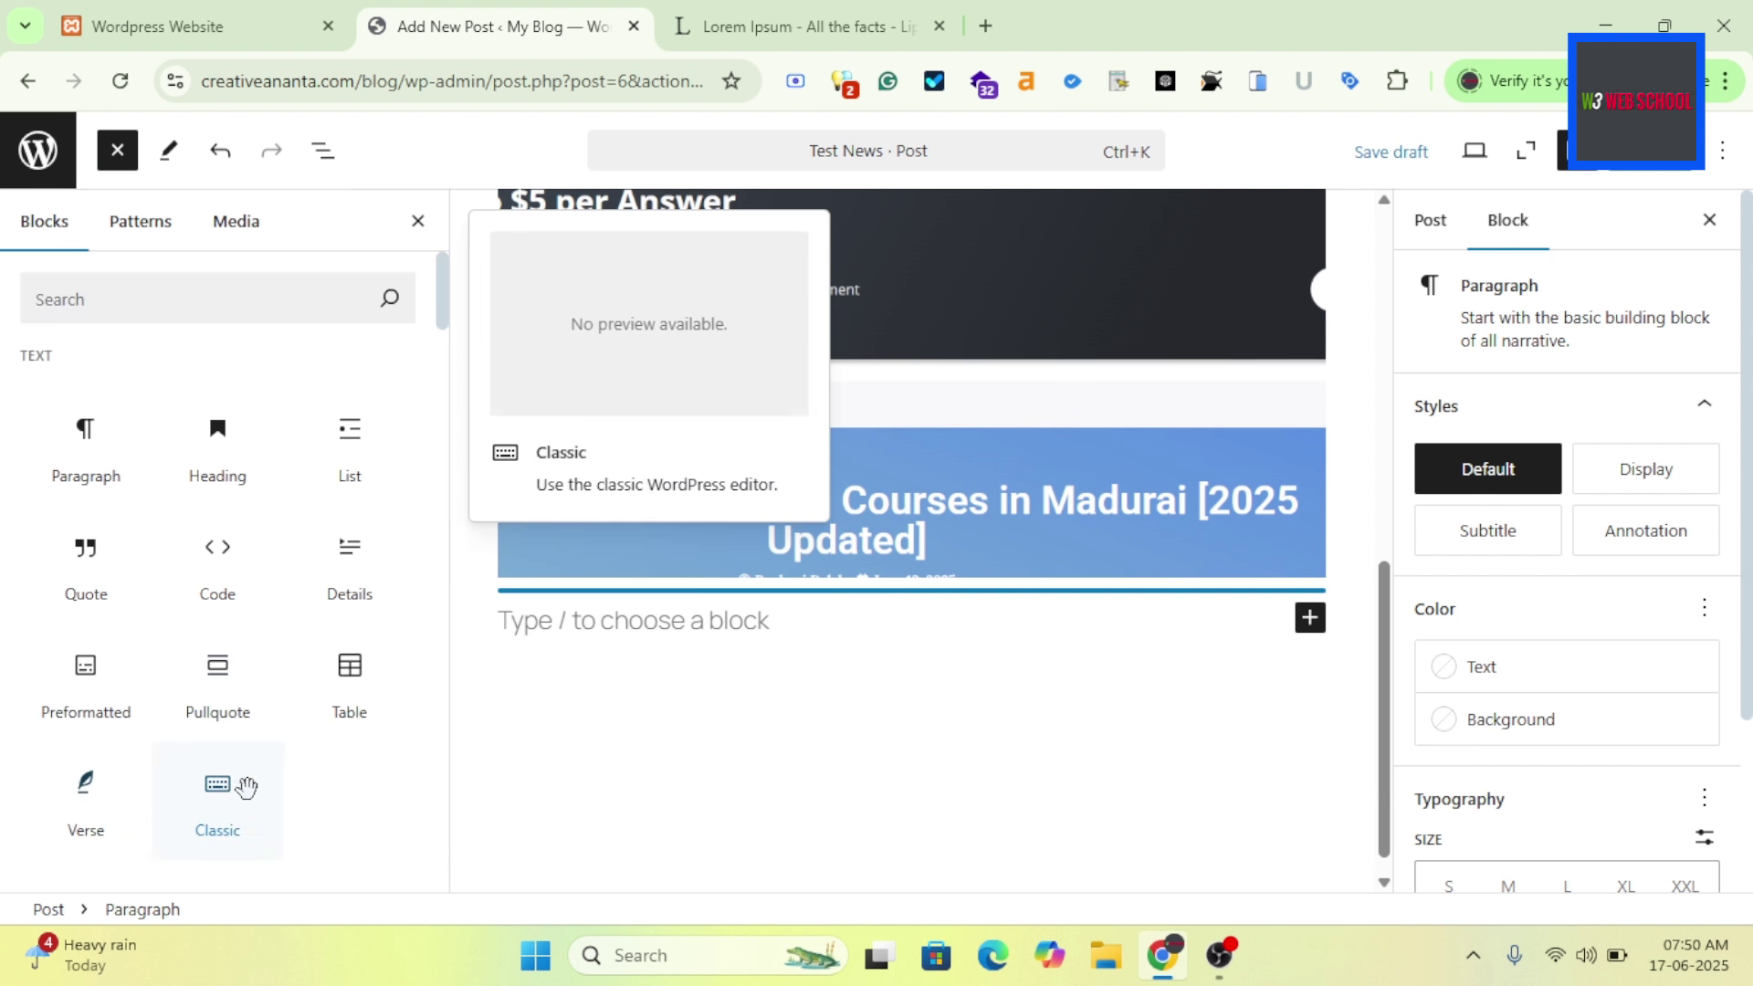
{"action": "scroll", "coordinate": [220, 567], "scroll_direction": "down", "scroll_amount": 2}
{"action": "scroll", "coordinate": [220, 567], "scroll_direction": "down", "scroll_amount": 3}
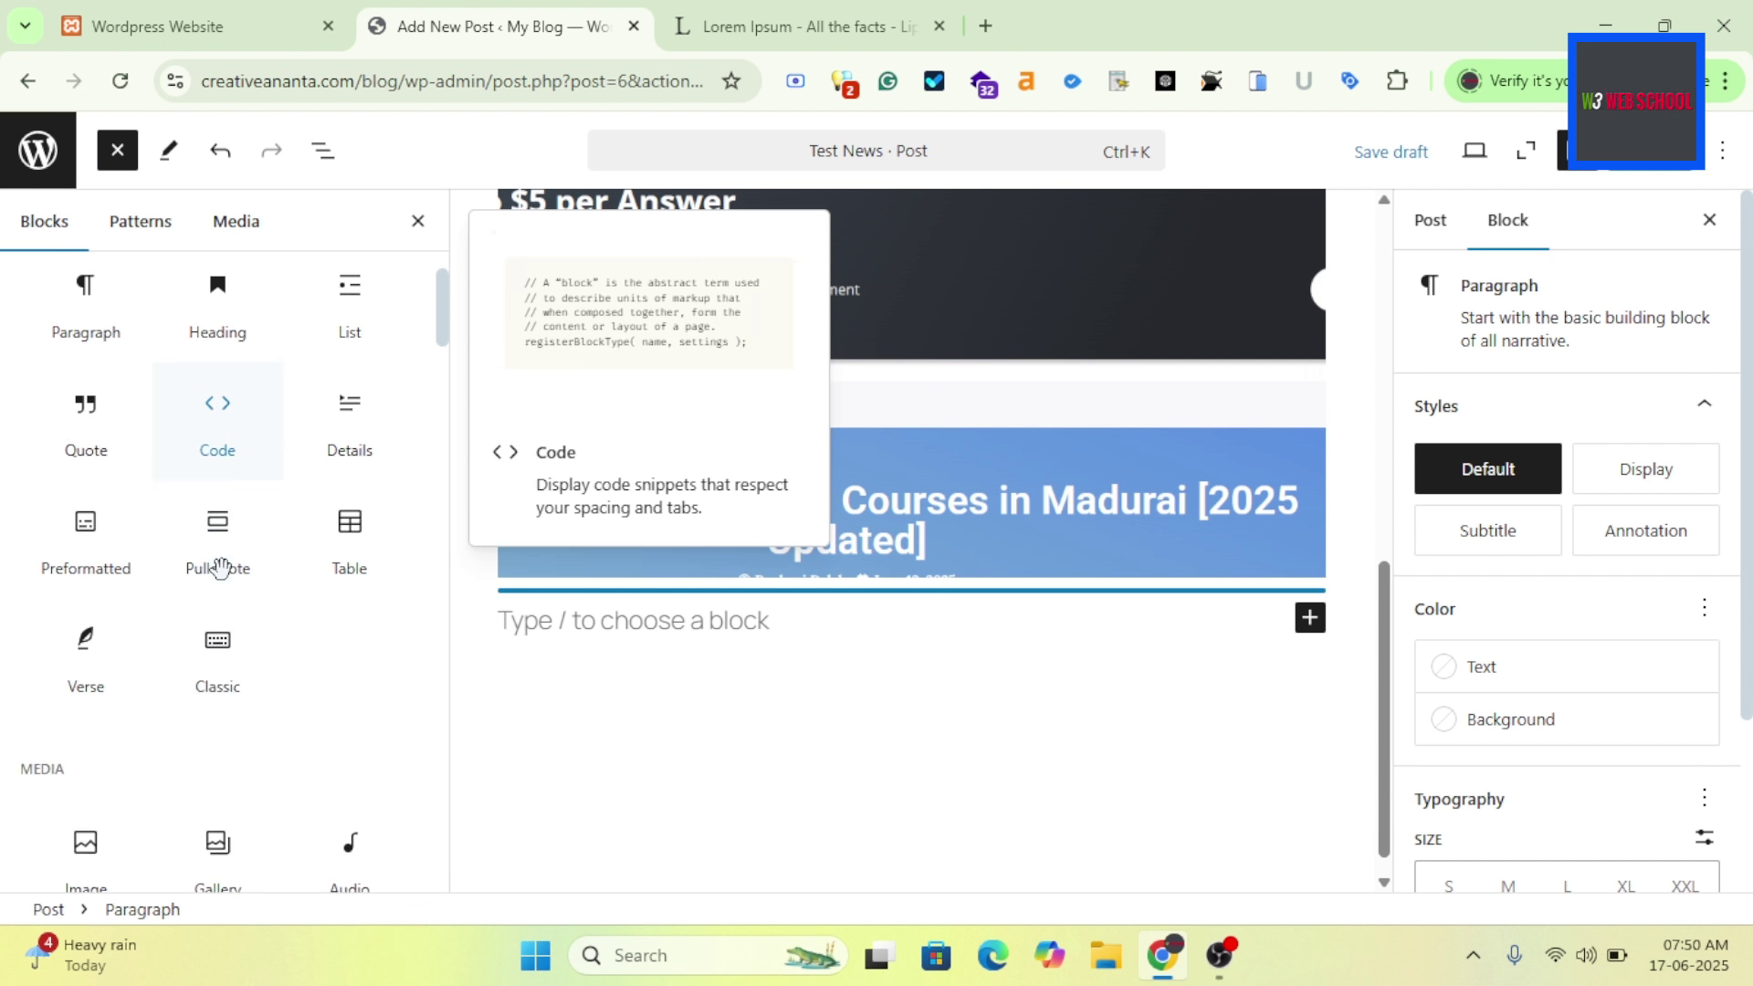
{"action": "scroll", "coordinate": [205, 680], "scroll_direction": "down", "scroll_amount": 4}
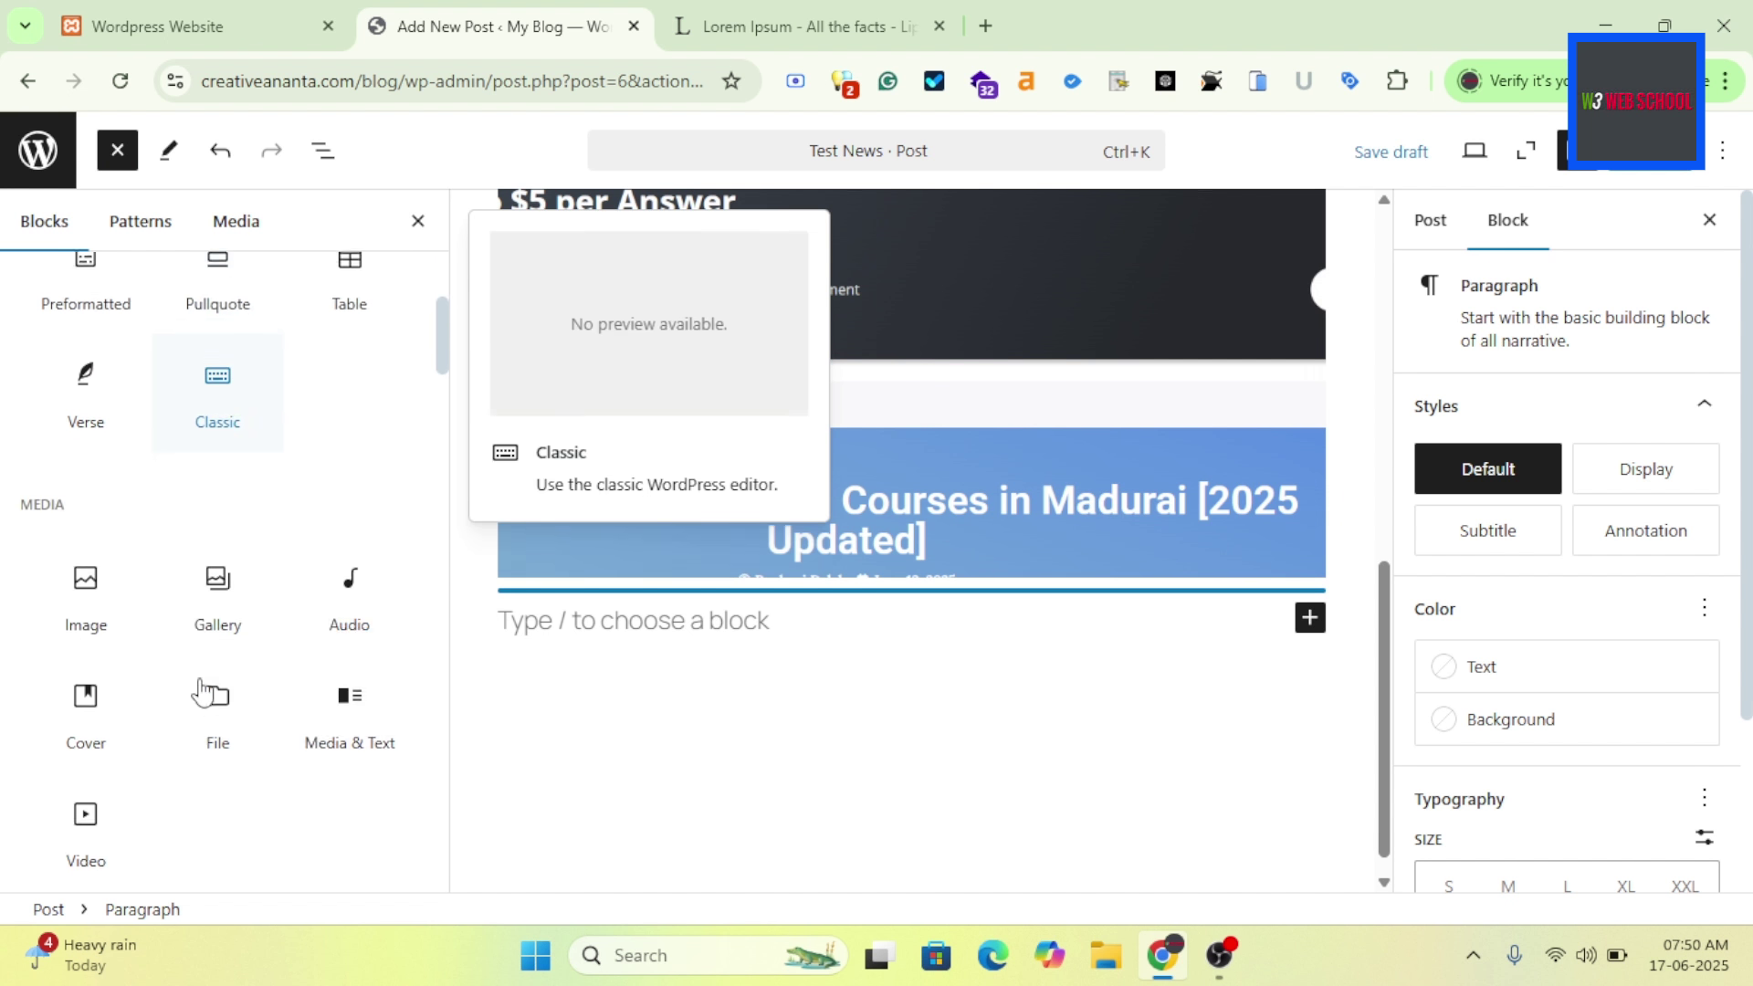
{"action": "scroll", "coordinate": [244, 717], "scroll_direction": "down", "scroll_amount": 6}
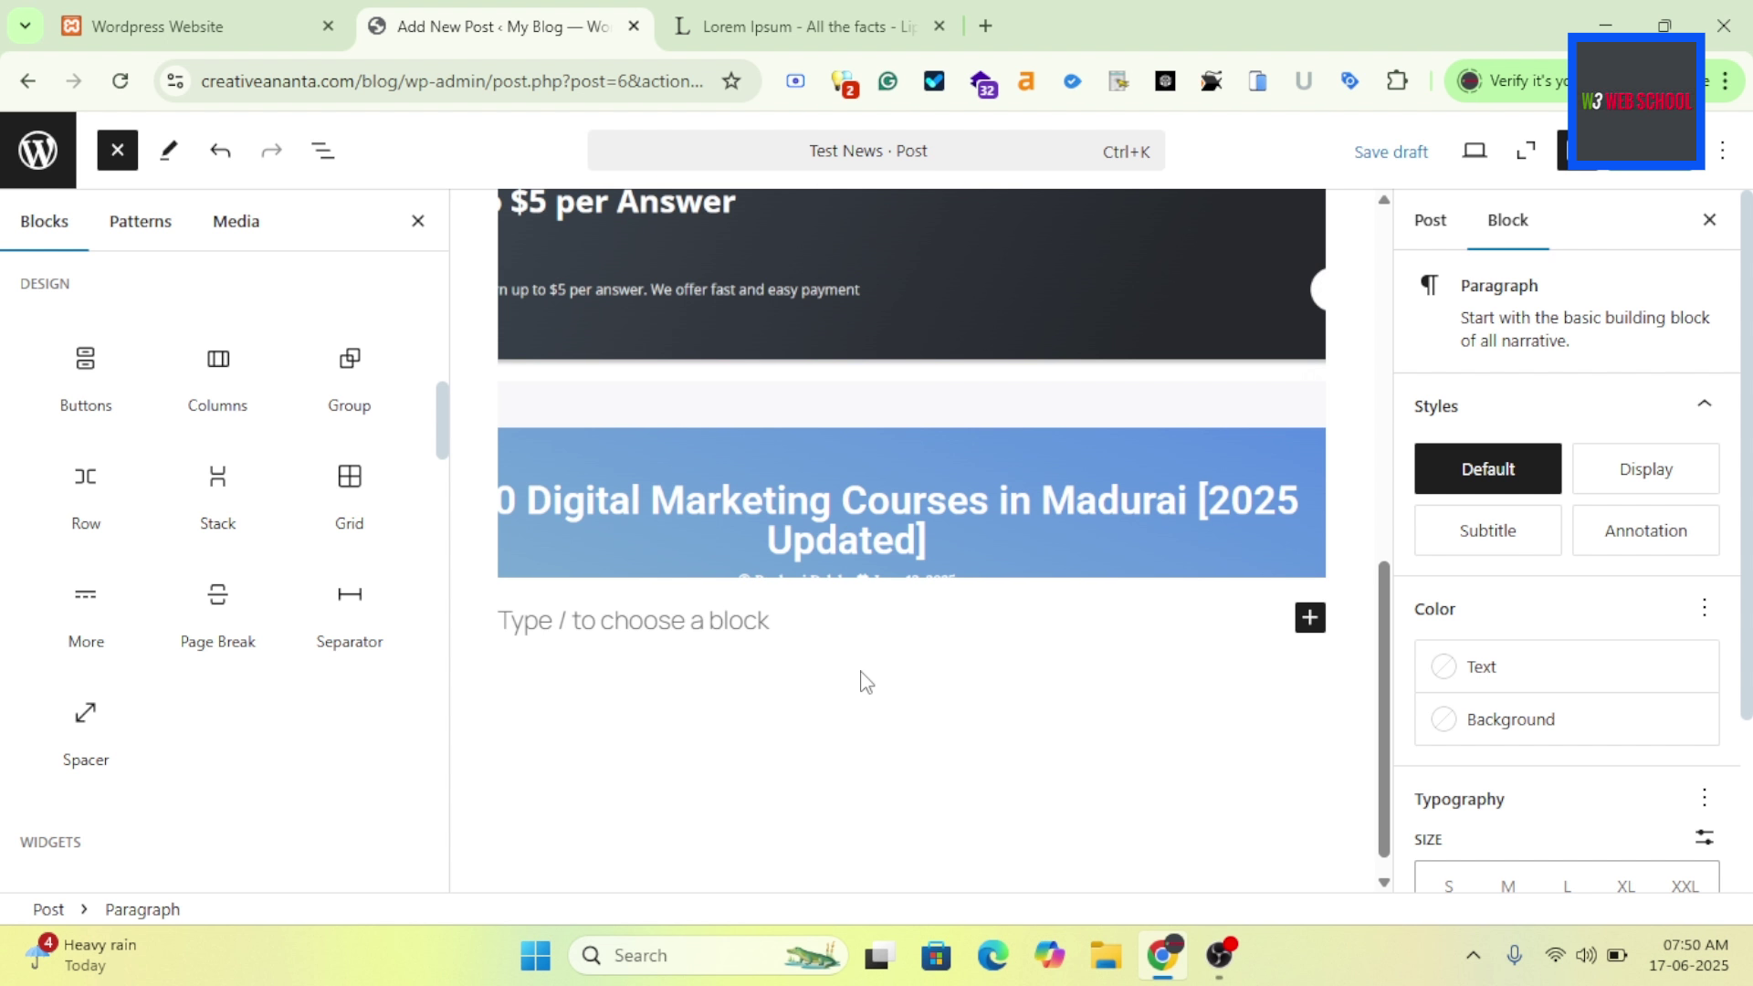
Examine the alignment and link options for the Lorem Ipsum paragraph and its opening words without adding a link.
{"action": "scroll", "coordinate": [1042, 607], "scroll_direction": "up", "scroll_amount": 10}
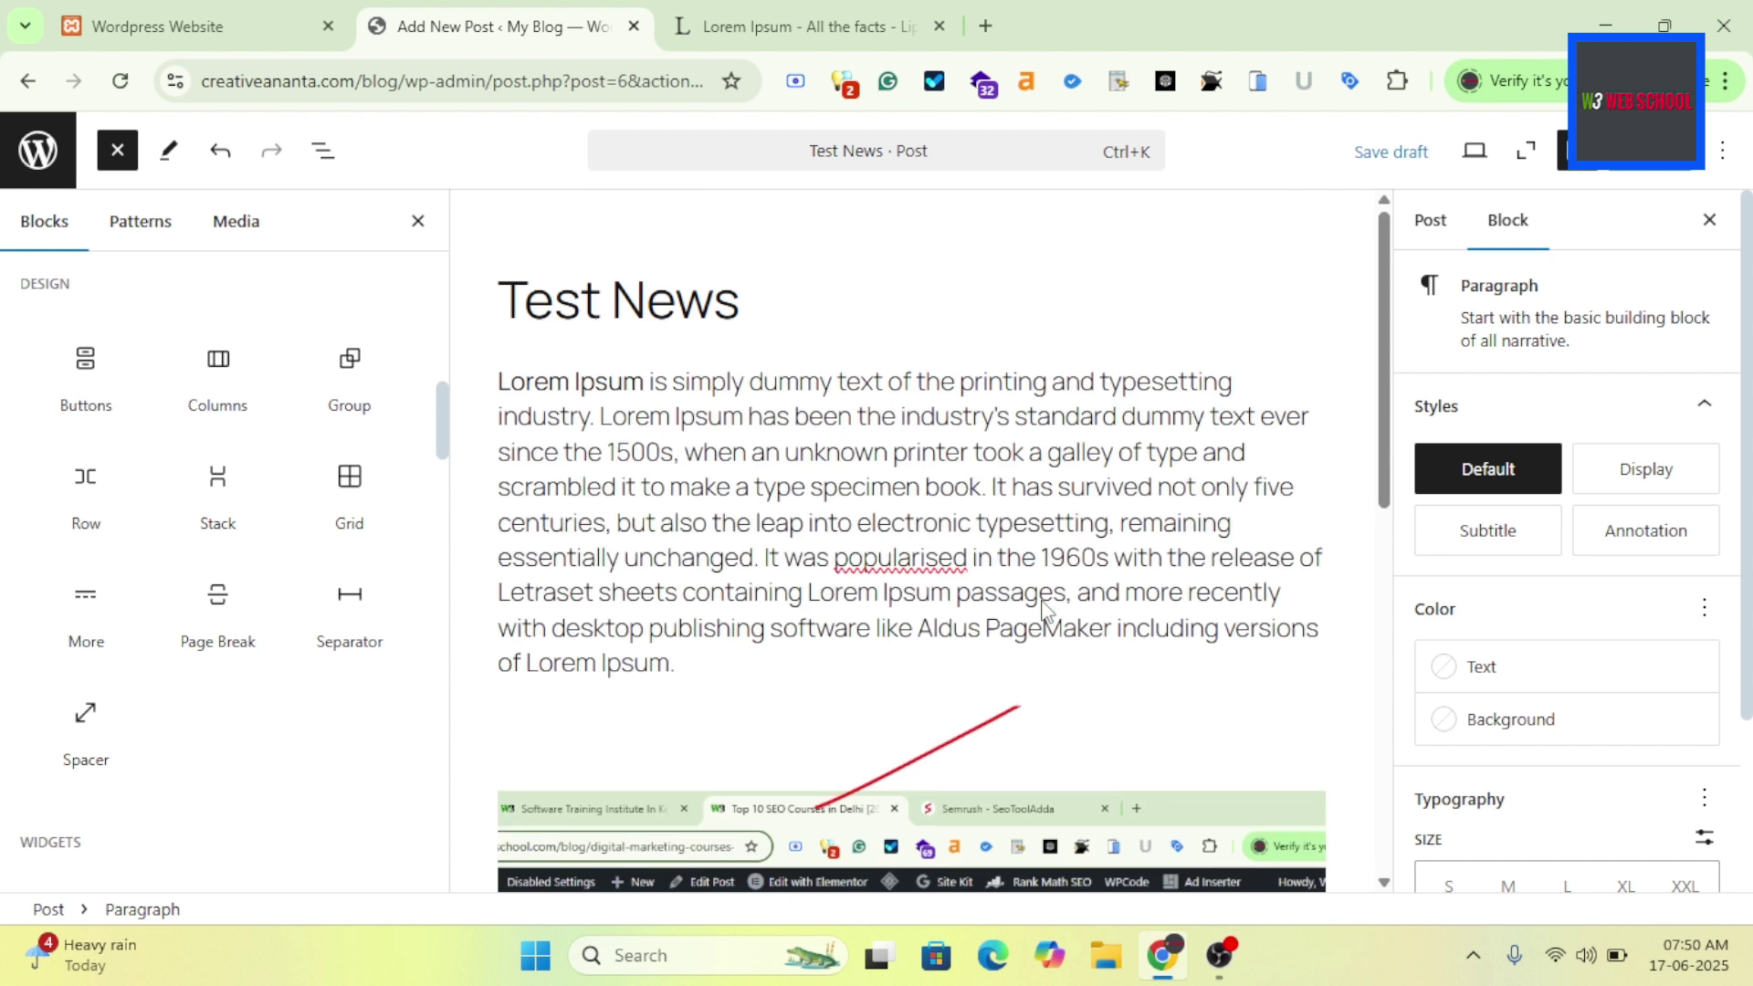
{"action": "triple_click", "coordinate": [949, 416]}
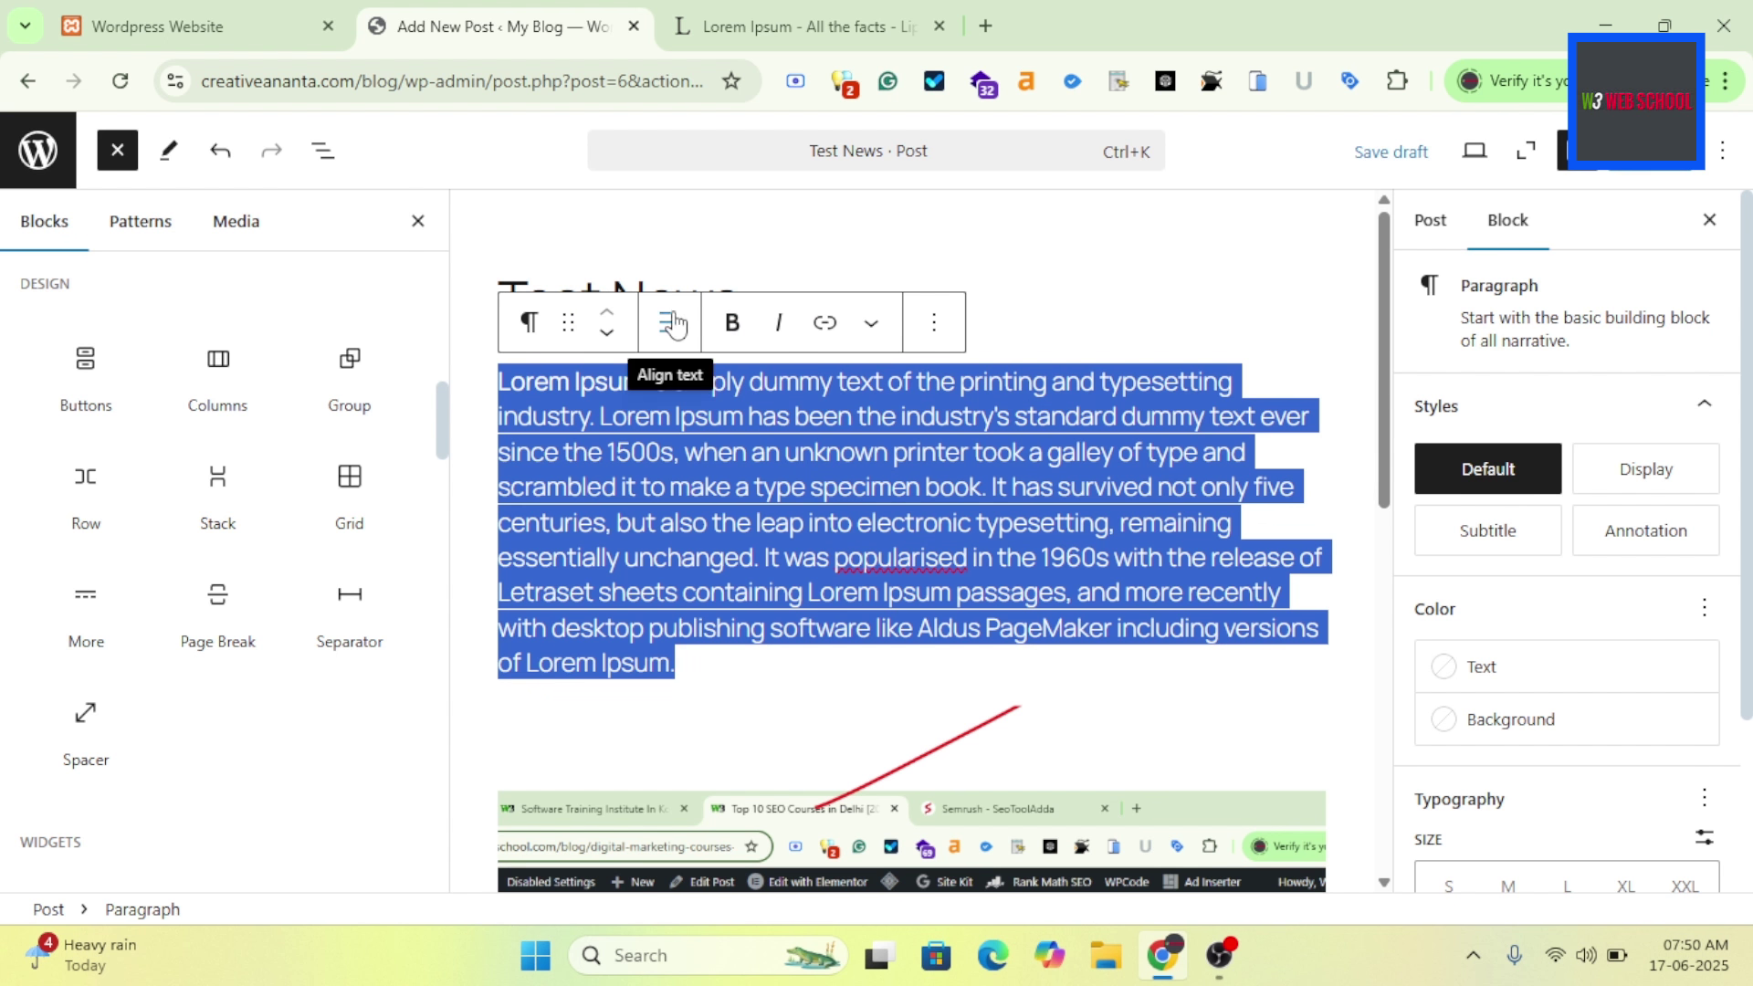
{"action": "left_click", "coordinate": [765, 451]}
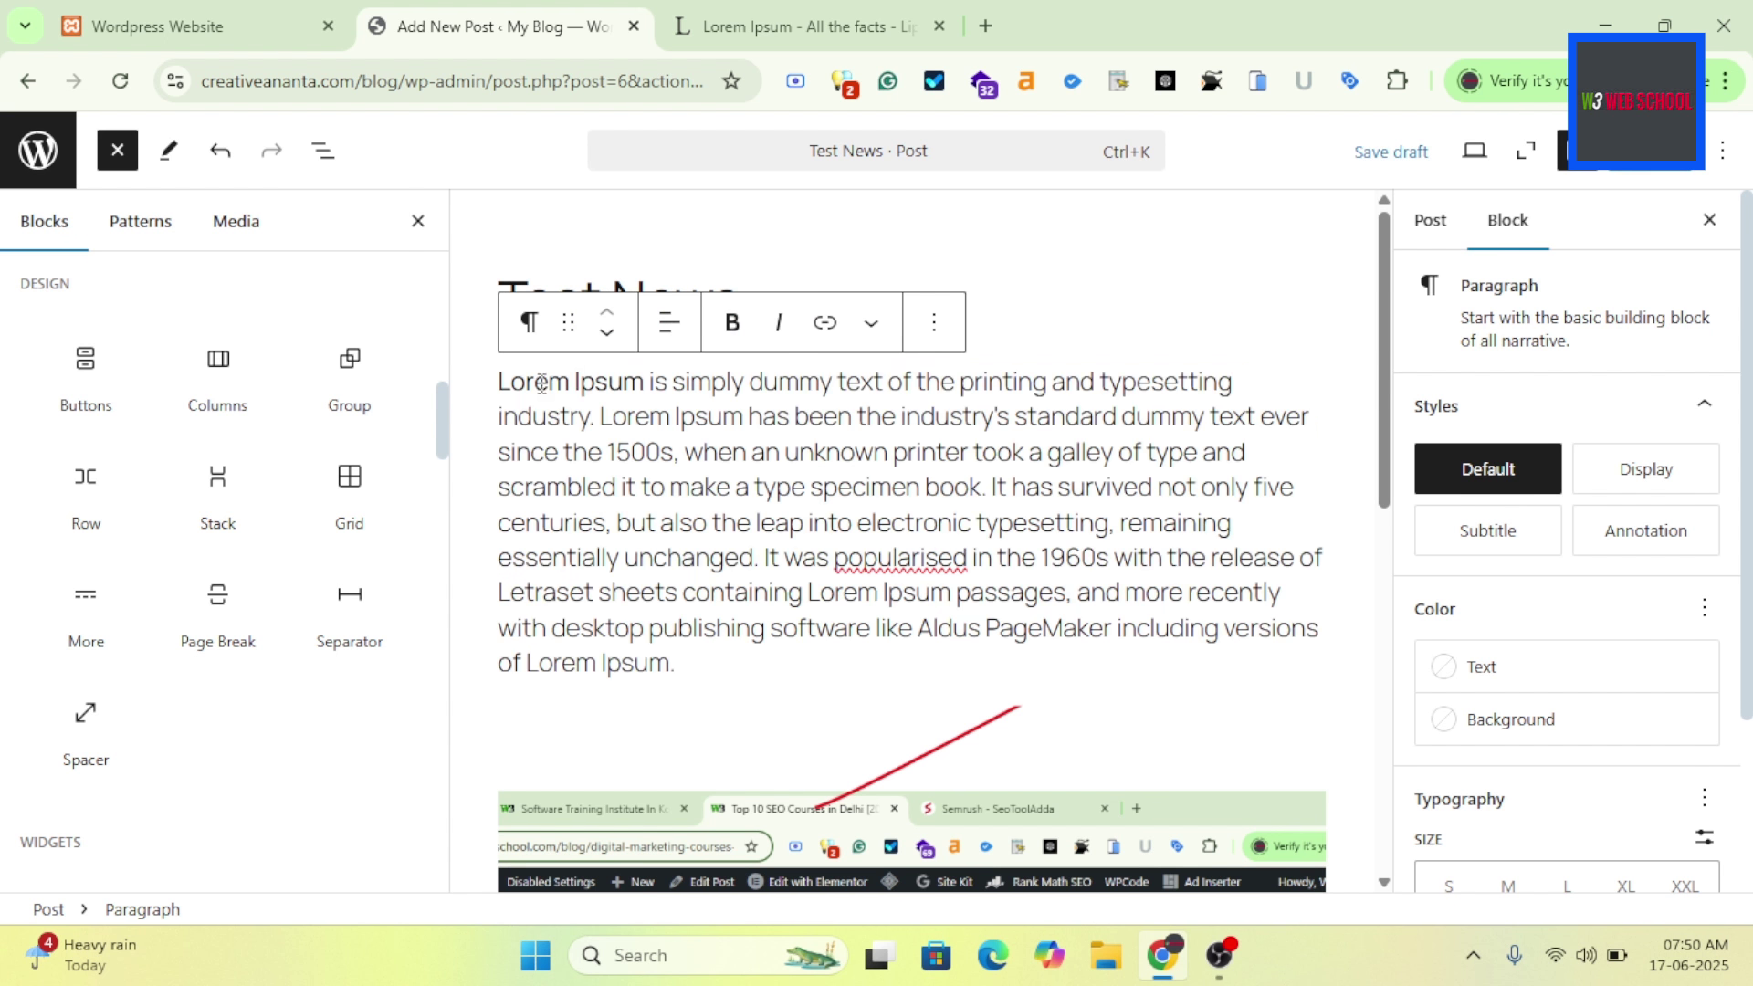
{"action": "left_click_drag", "start_coordinate": [499, 380], "coordinate": [644, 382]}
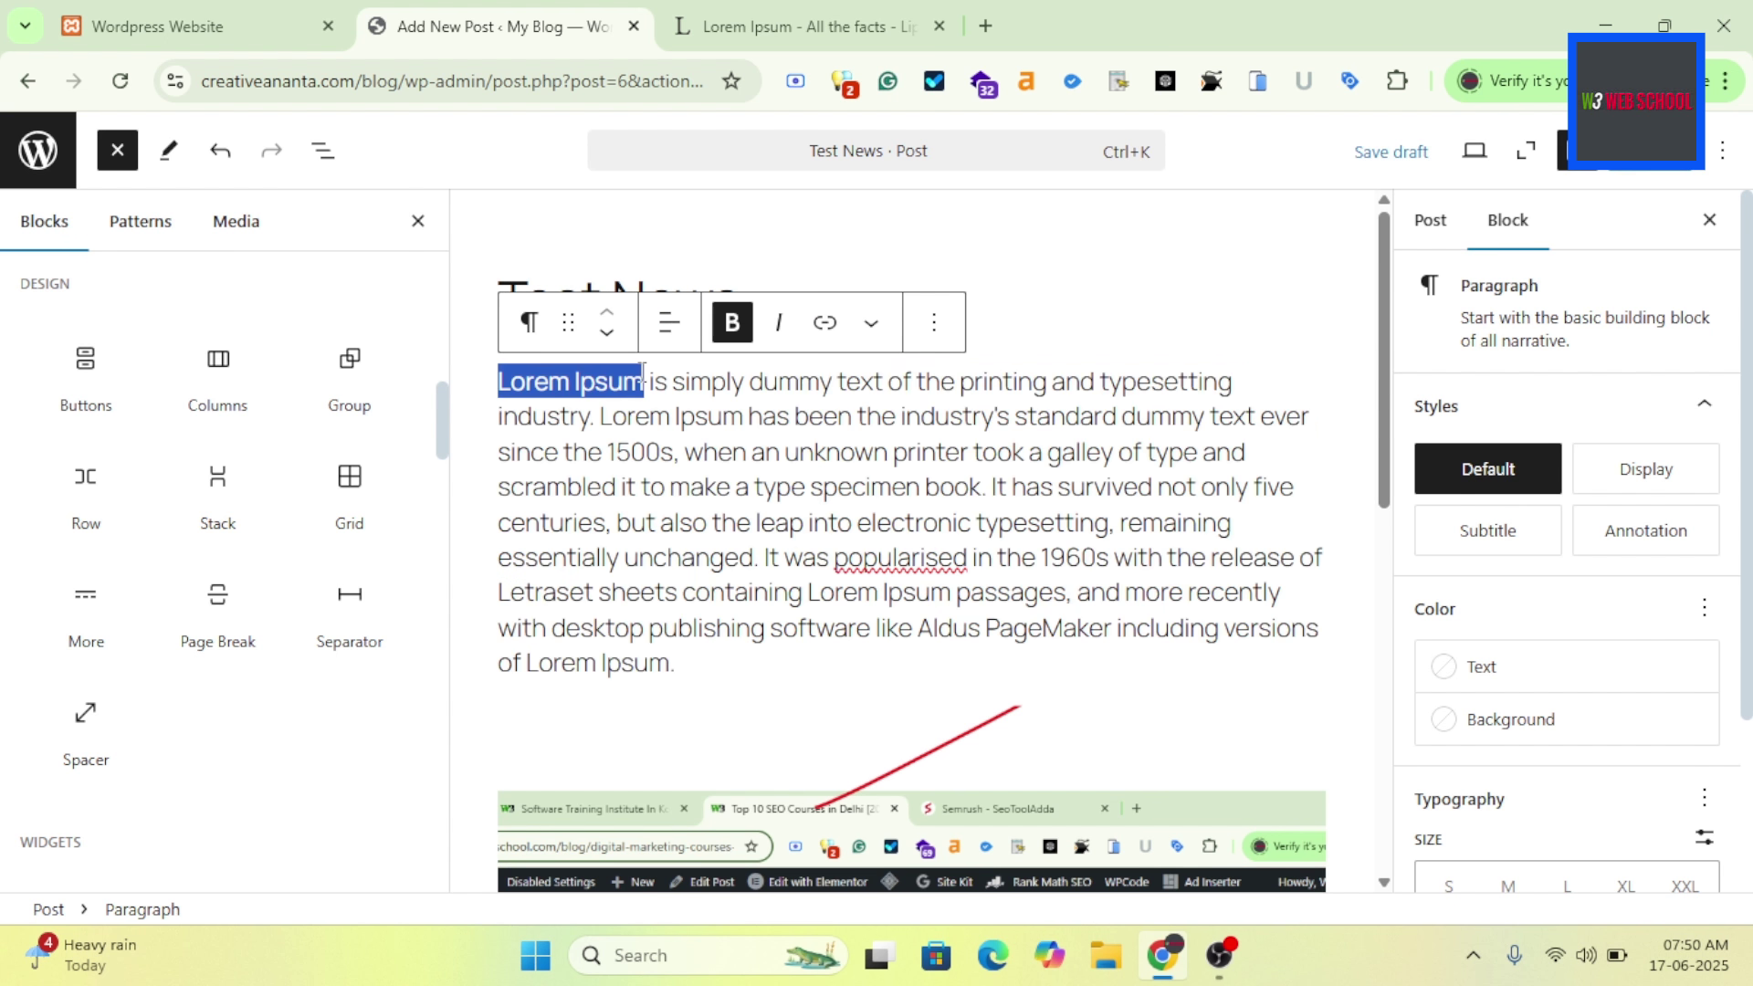
{"action": "left_click", "coordinate": [824, 324]}
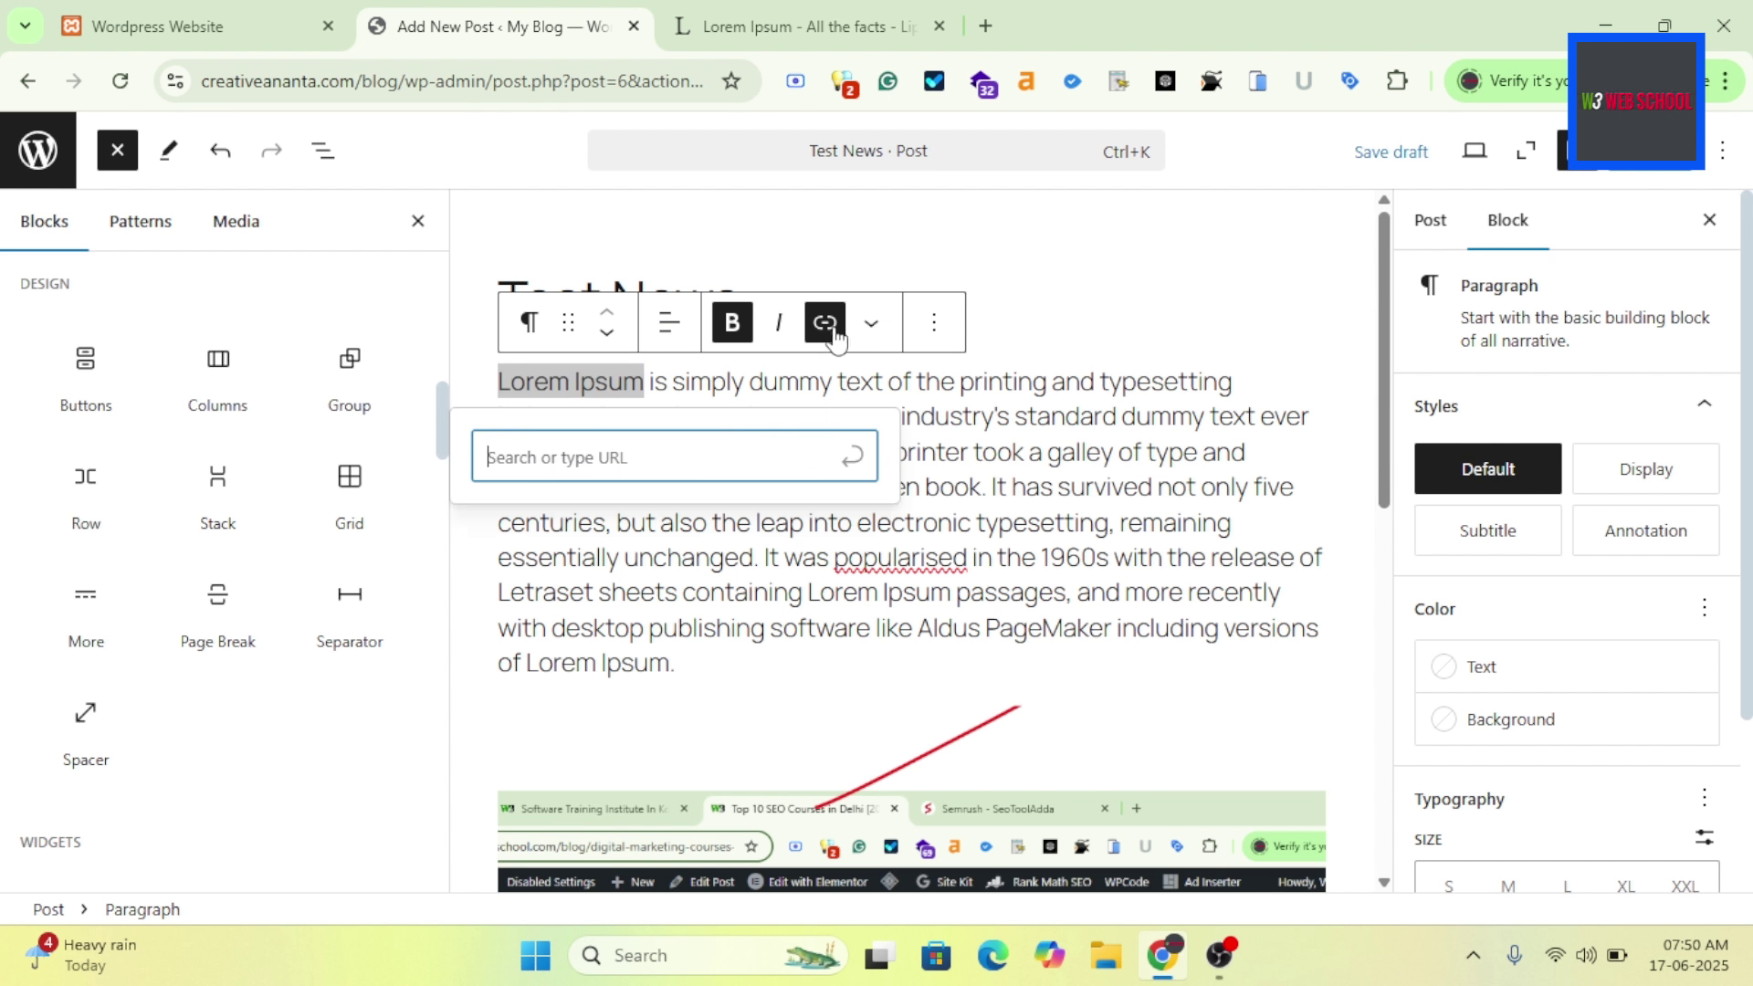
{"action": "left_click", "coordinate": [931, 409]}
{"action": "key", "text": "ctrl+a"}
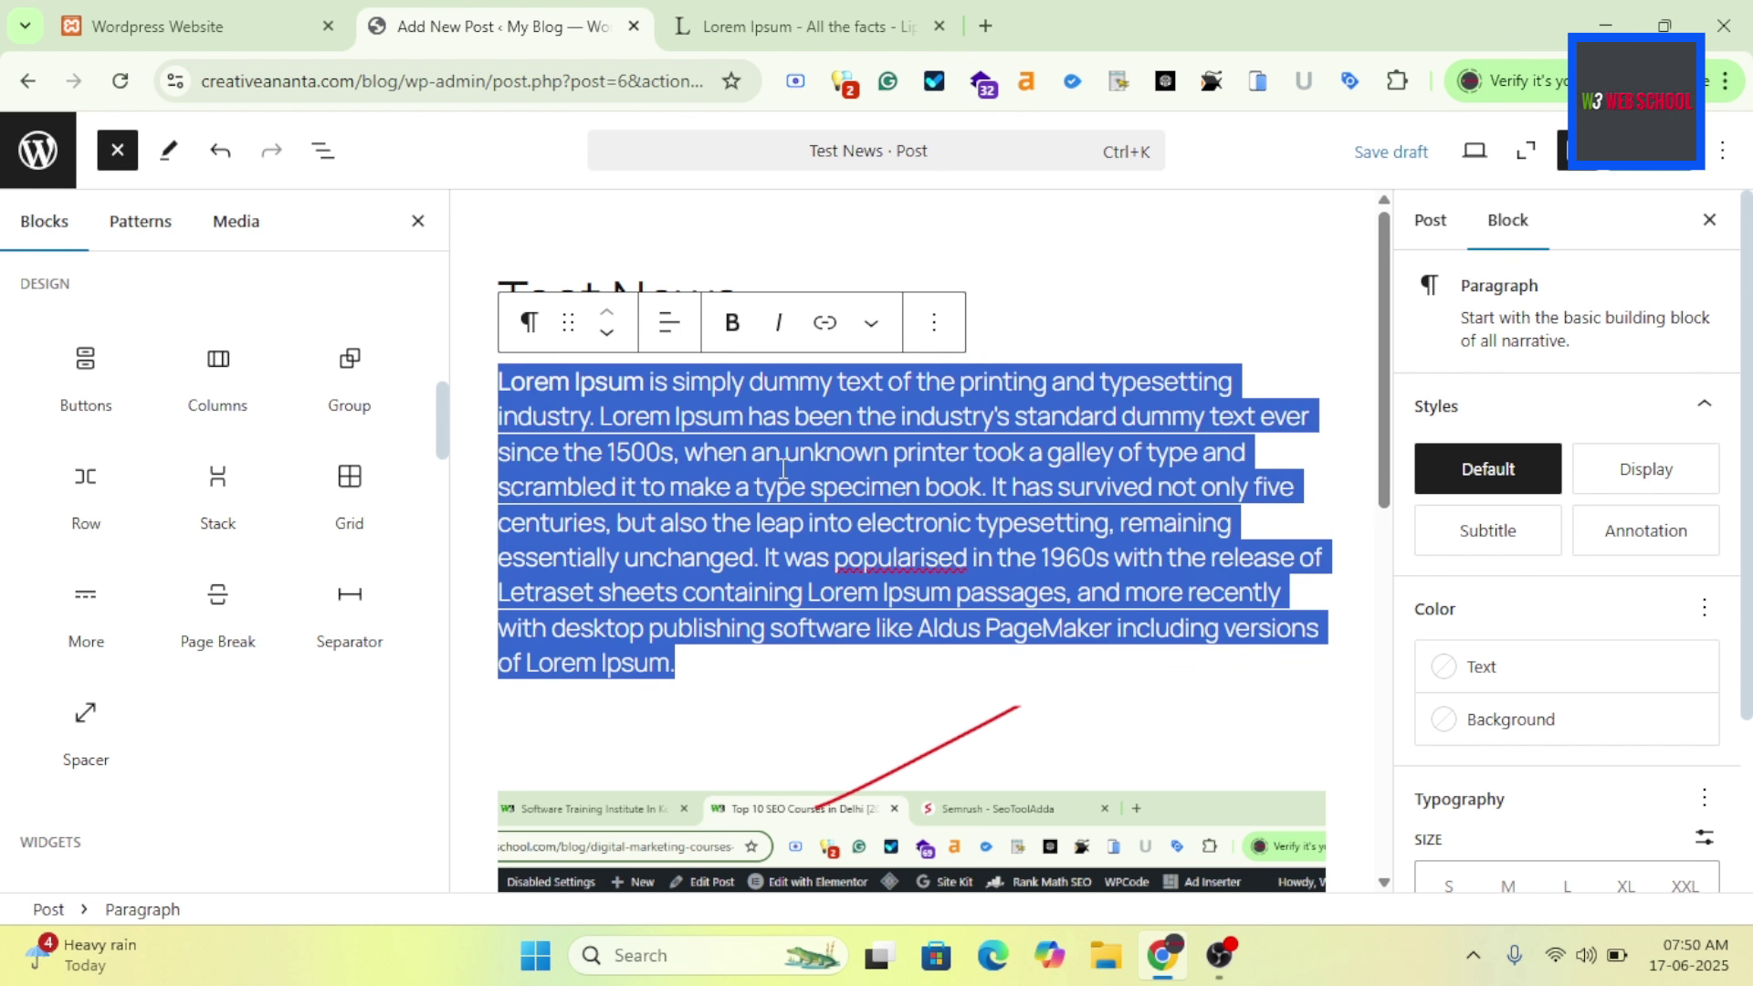
{"action": "left_click", "coordinate": [1015, 465]}
Try the purple Accent 3 as the paragraph's text colour and remove it again.
{"action": "scroll", "coordinate": [1557, 528], "scroll_direction": "down", "scroll_amount": 2}
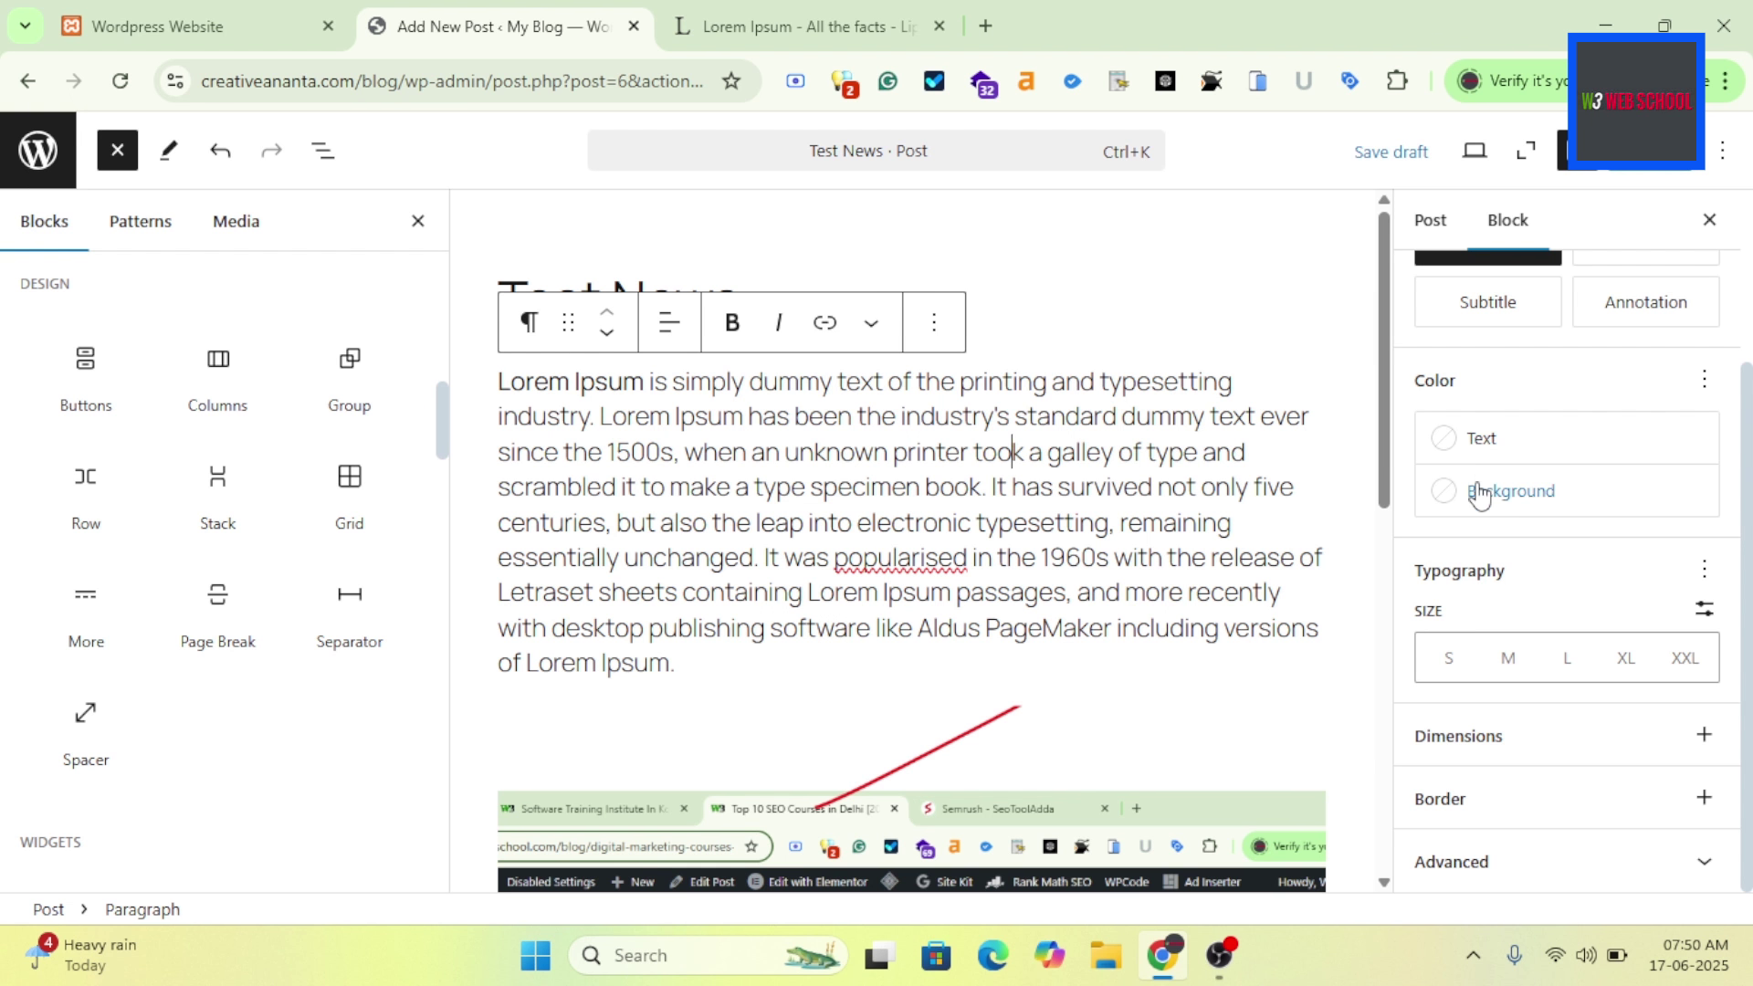
{"action": "left_click", "coordinate": [1475, 439]}
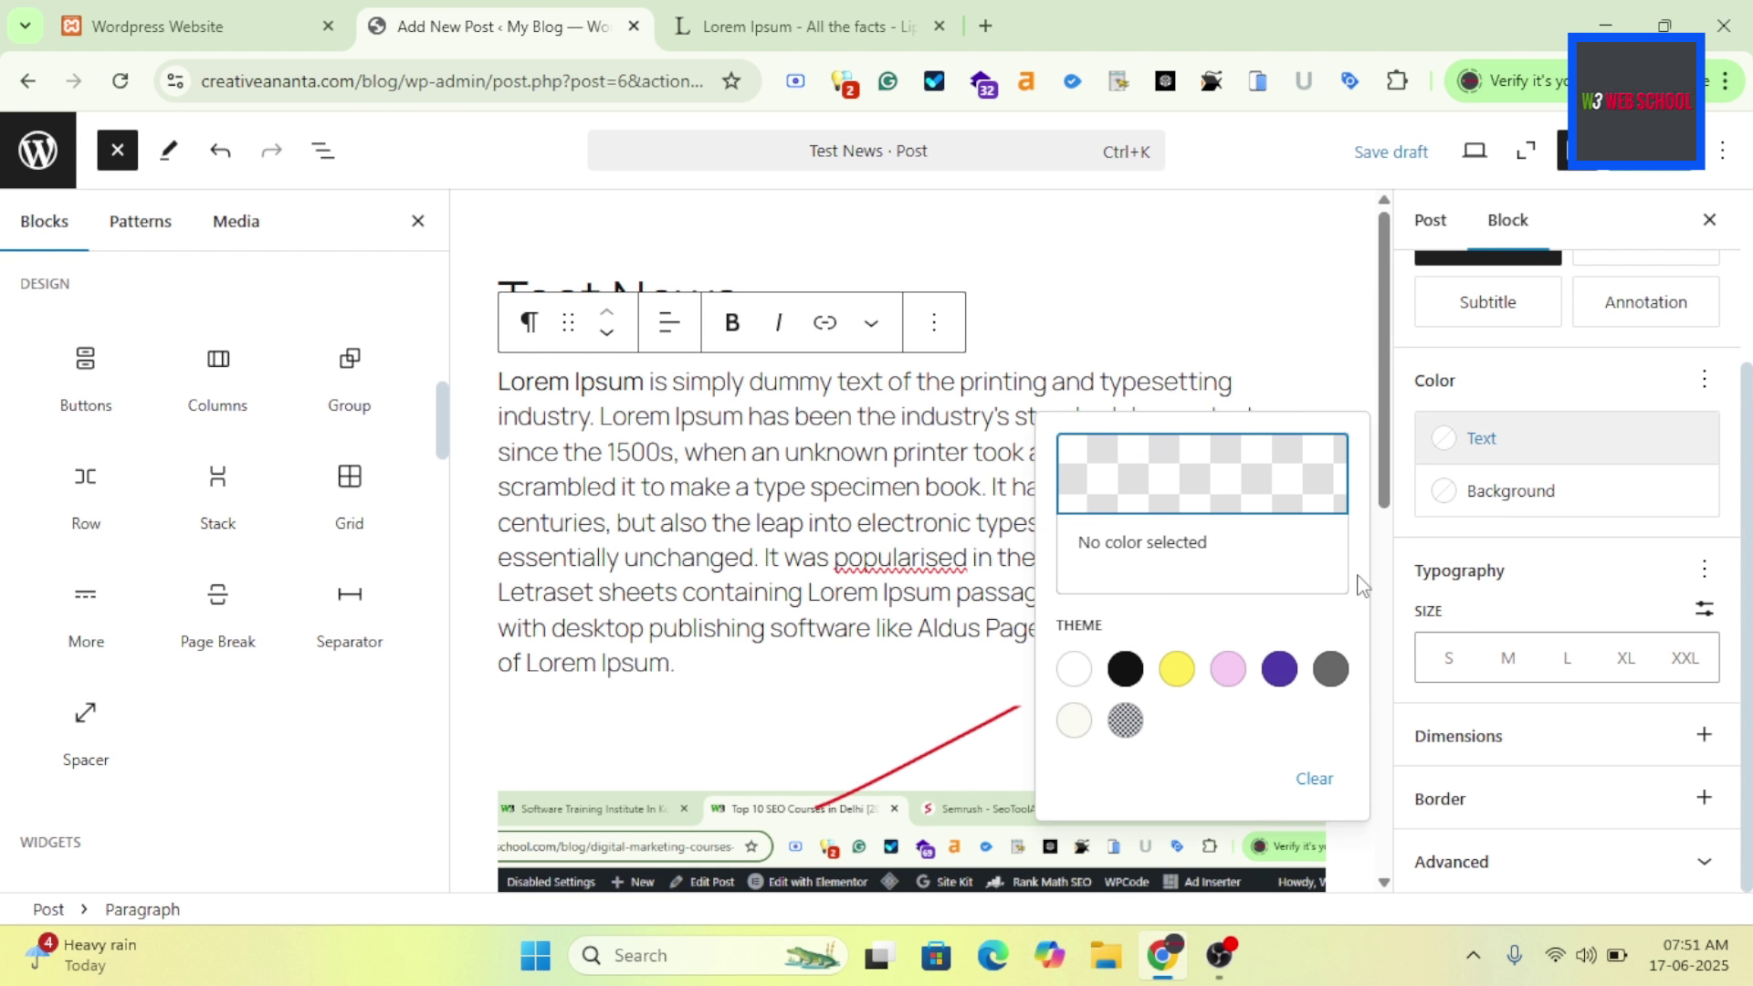
{"action": "left_click", "coordinate": [1281, 671]}
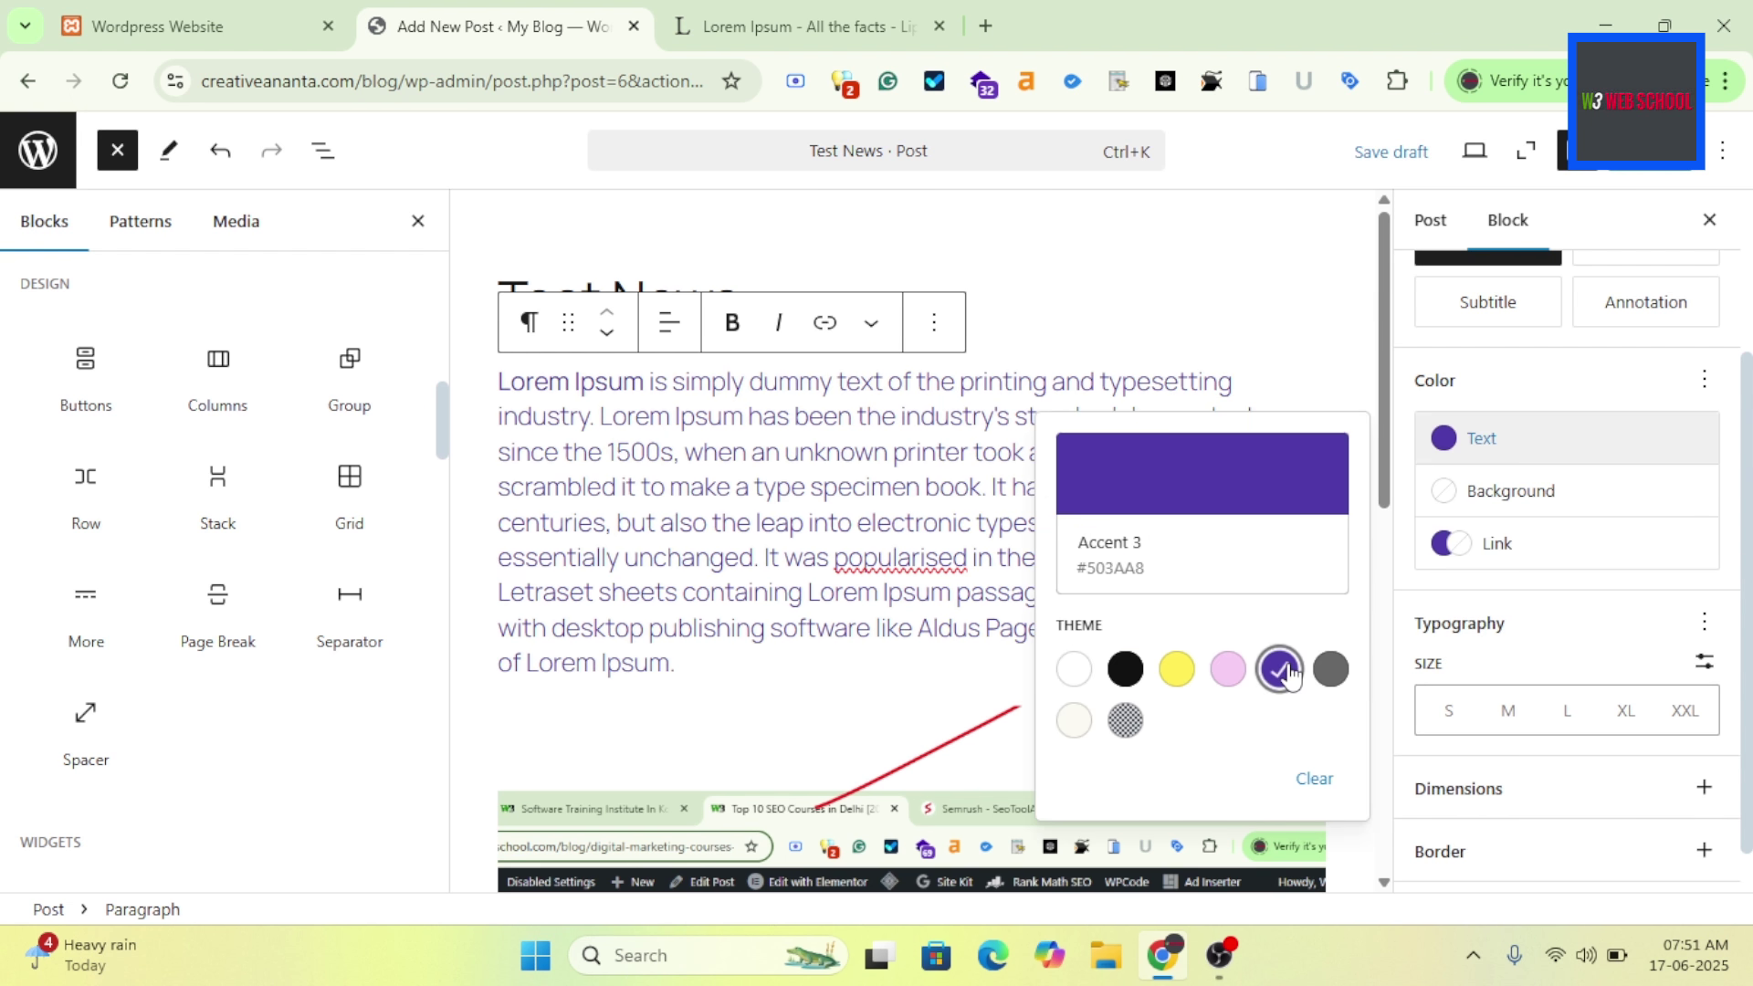
{"action": "left_click", "coordinate": [1283, 671]}
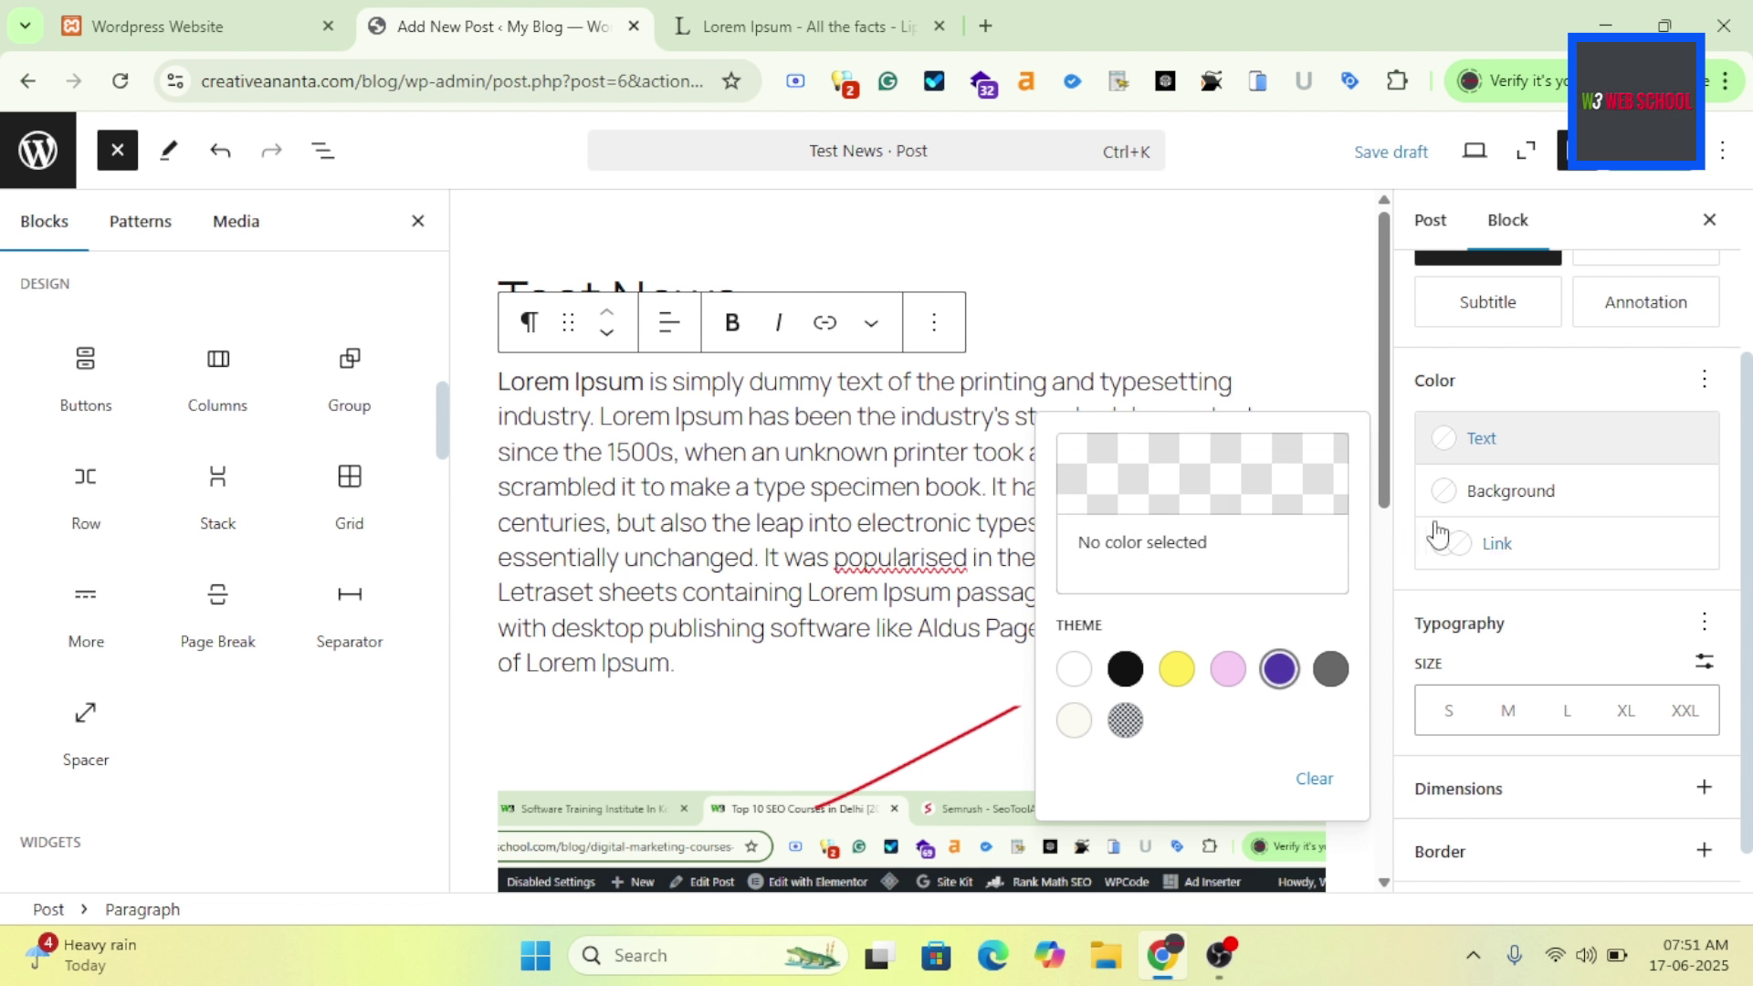
Try the yellow Accent 1 as the paragraph's background colour and remove it again.
{"action": "left_click", "coordinate": [1488, 498]}
{"action": "left_click", "coordinate": [1488, 498]}
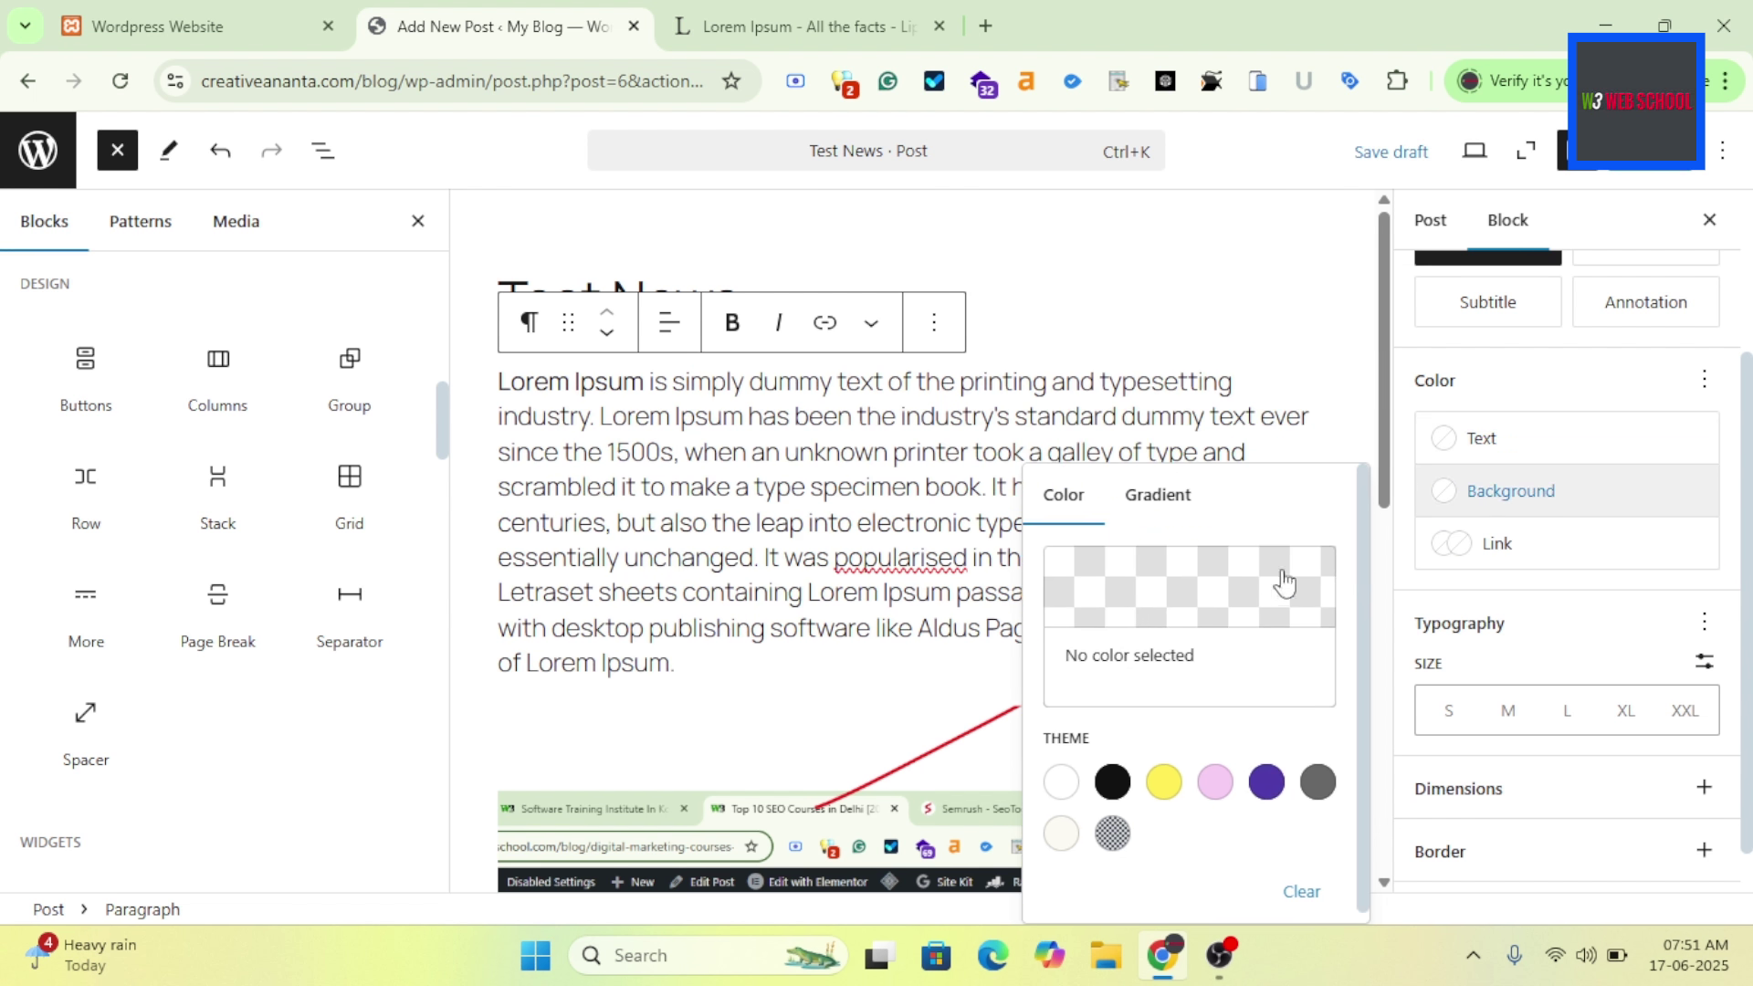
{"action": "left_click", "coordinate": [1166, 784]}
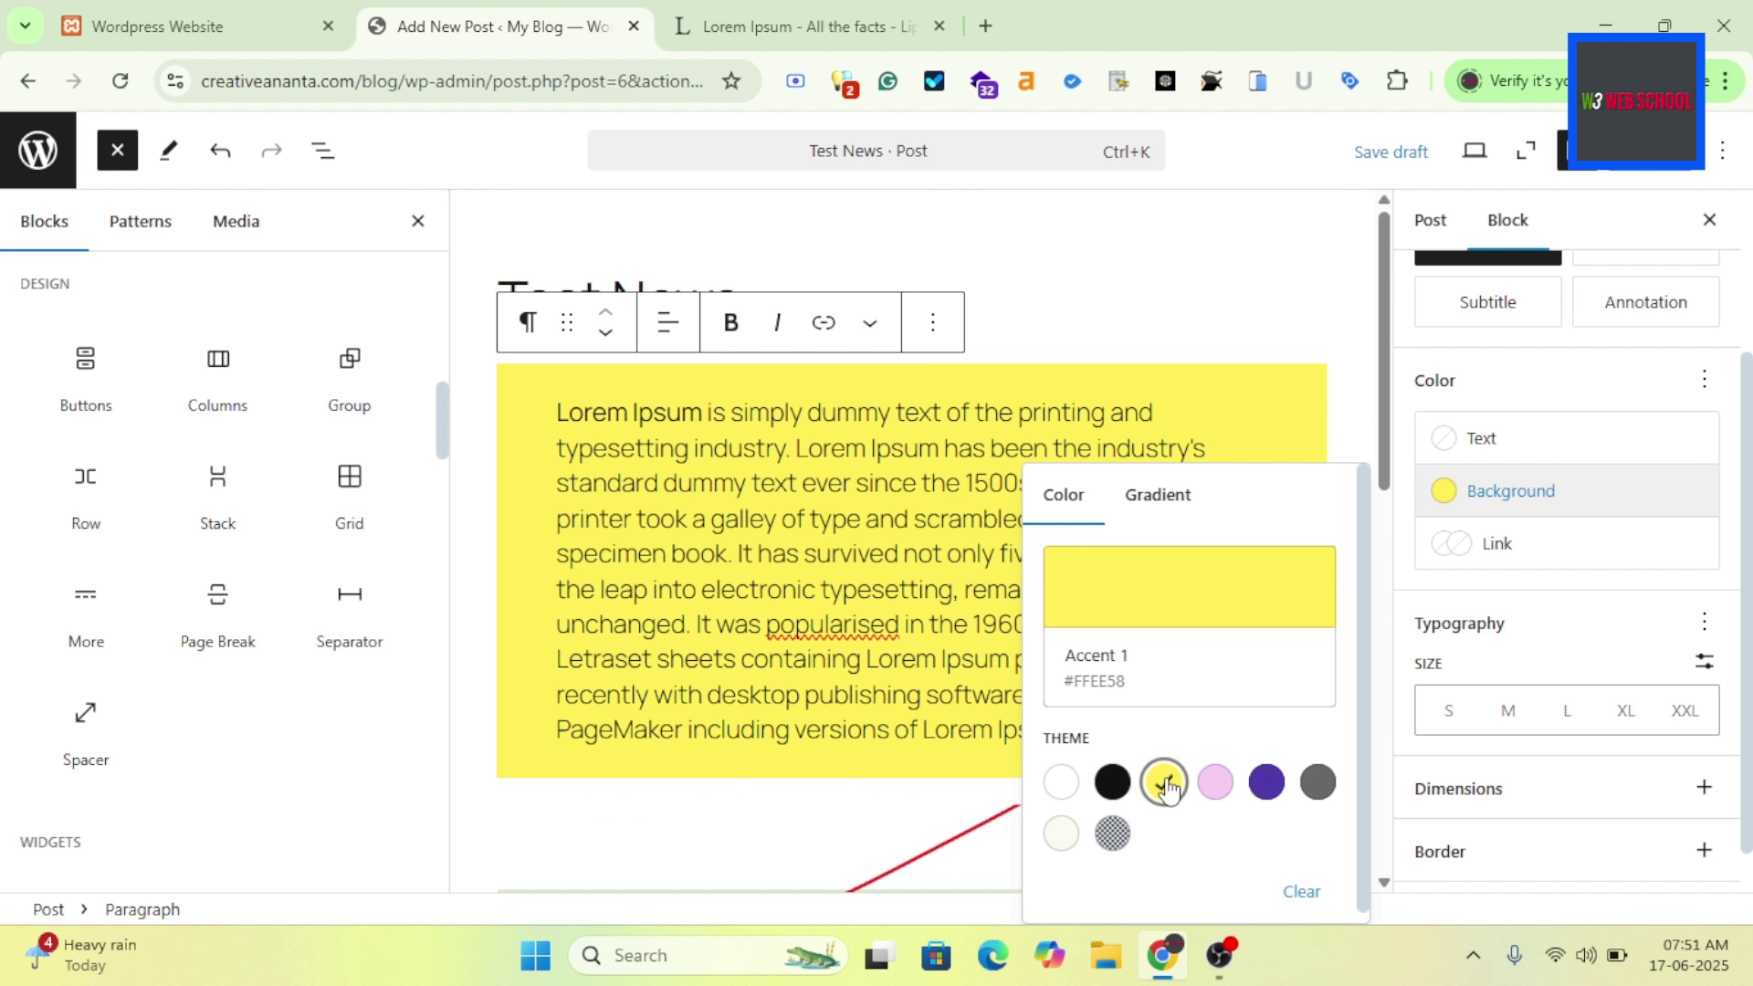
{"action": "left_click", "coordinate": [1166, 783]}
{"action": "left_click", "coordinate": [948, 454]}
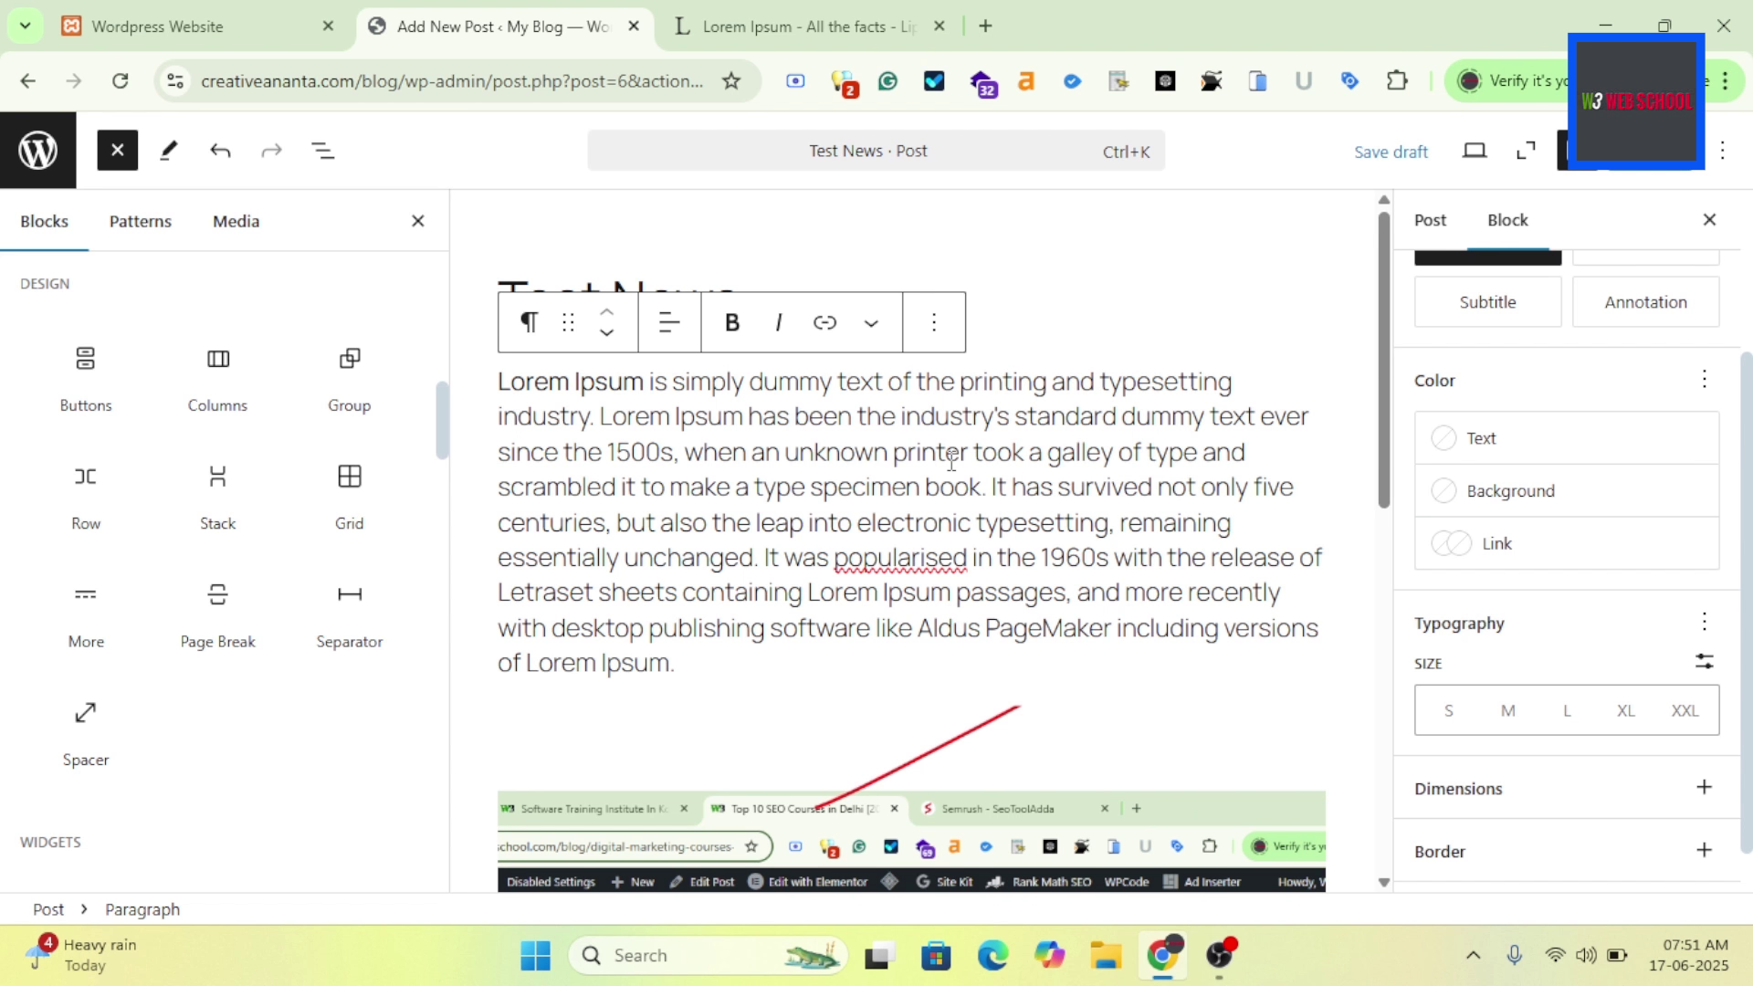
Switch from the paragraph's settings to the post settings and assign the post to the News category.
{"action": "scroll", "coordinate": [1507, 520], "scroll_direction": "down", "scroll_amount": 1}
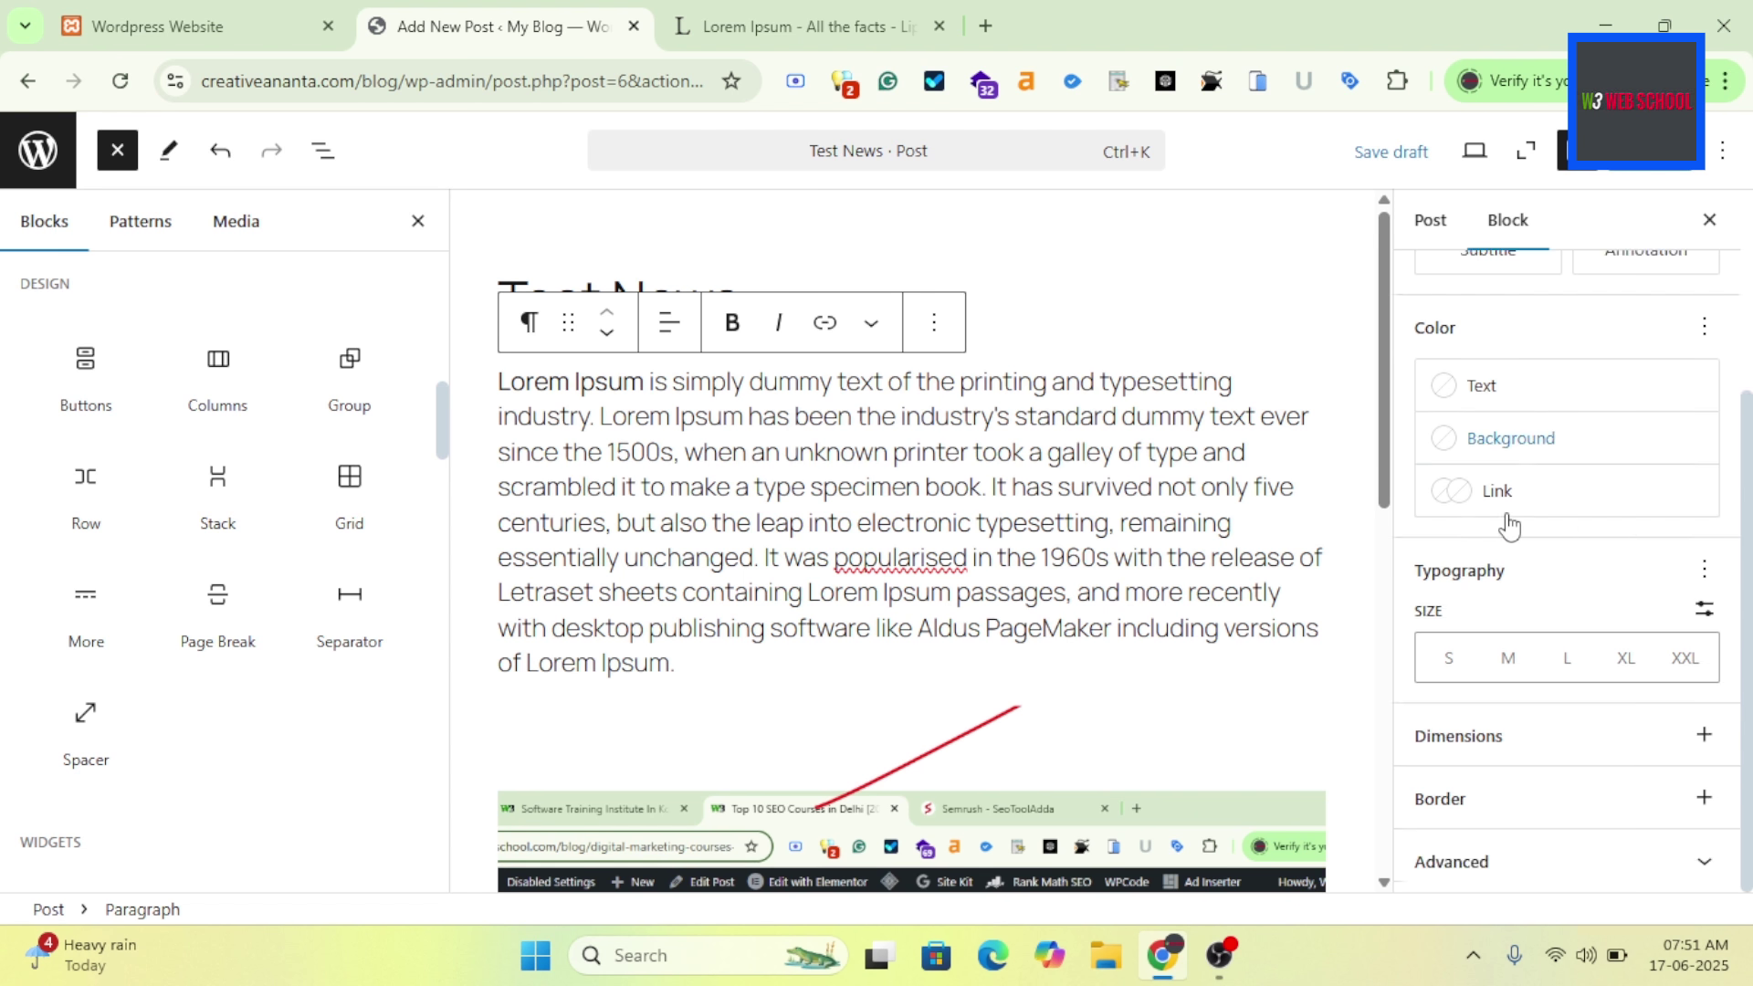
{"action": "scroll", "coordinate": [1507, 521], "scroll_direction": "up", "scroll_amount": 3}
{"action": "left_click", "coordinate": [1427, 237]}
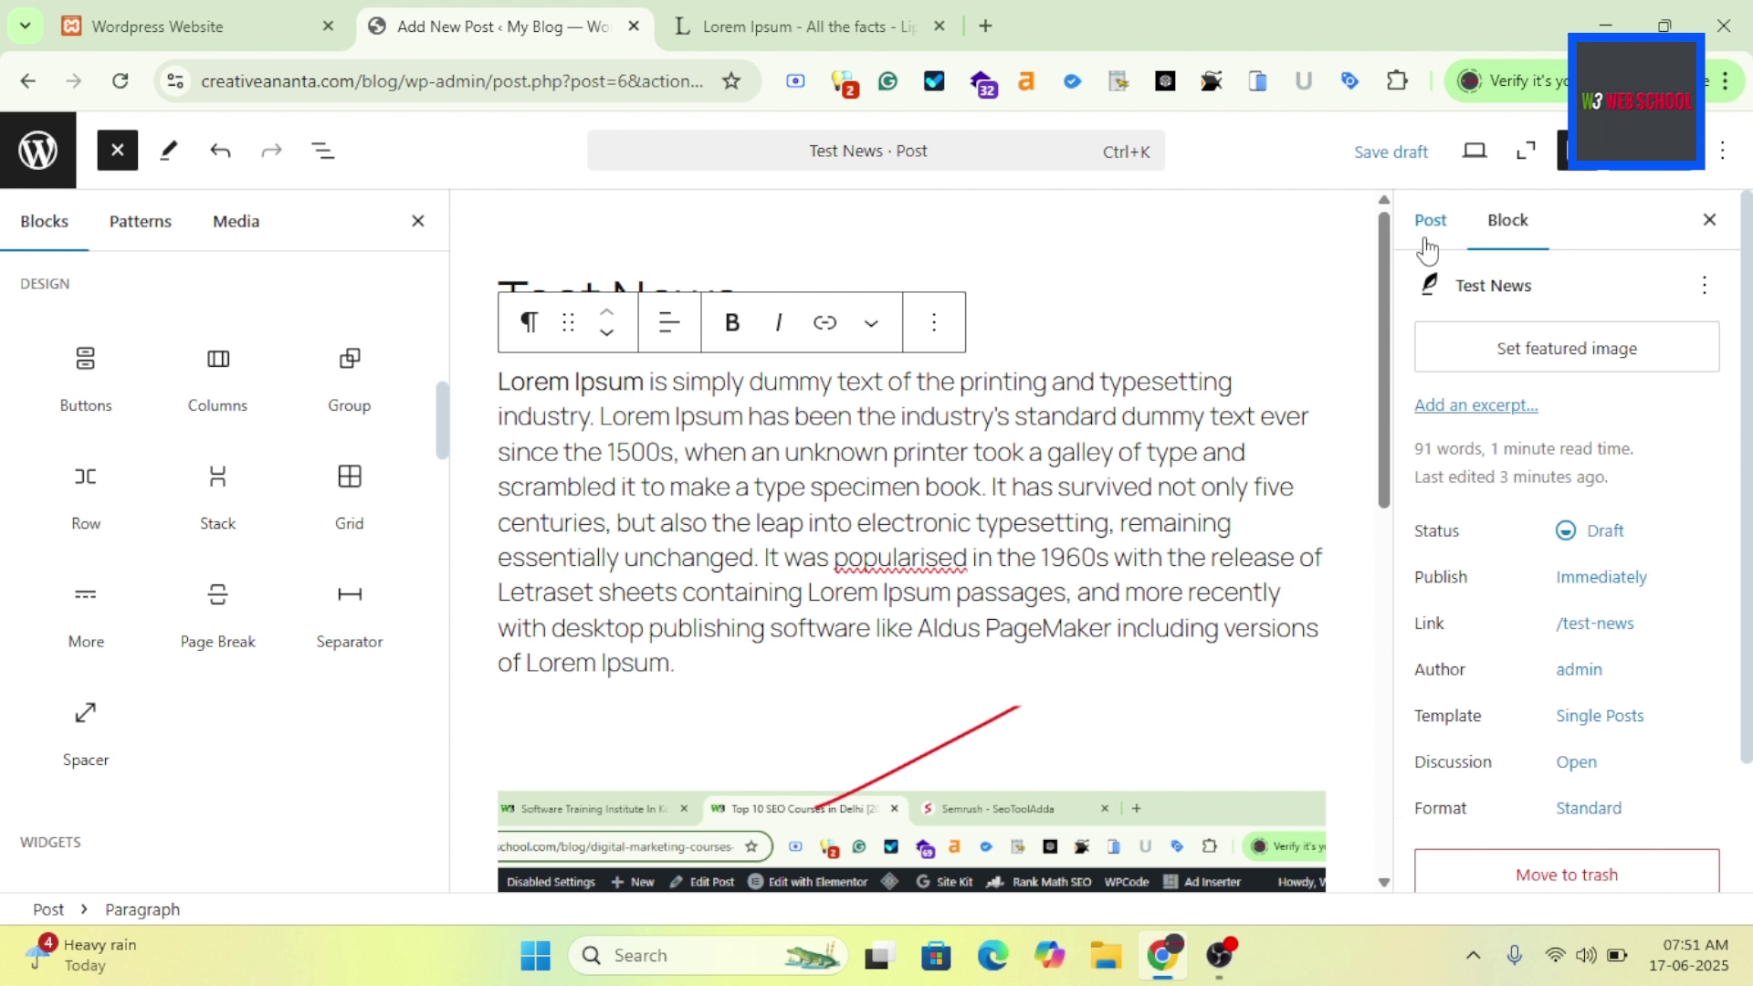
{"action": "scroll", "coordinate": [1514, 511], "scroll_direction": "down", "scroll_amount": 2}
{"action": "scroll", "coordinate": [1518, 555], "scroll_direction": "down", "scroll_amount": 1}
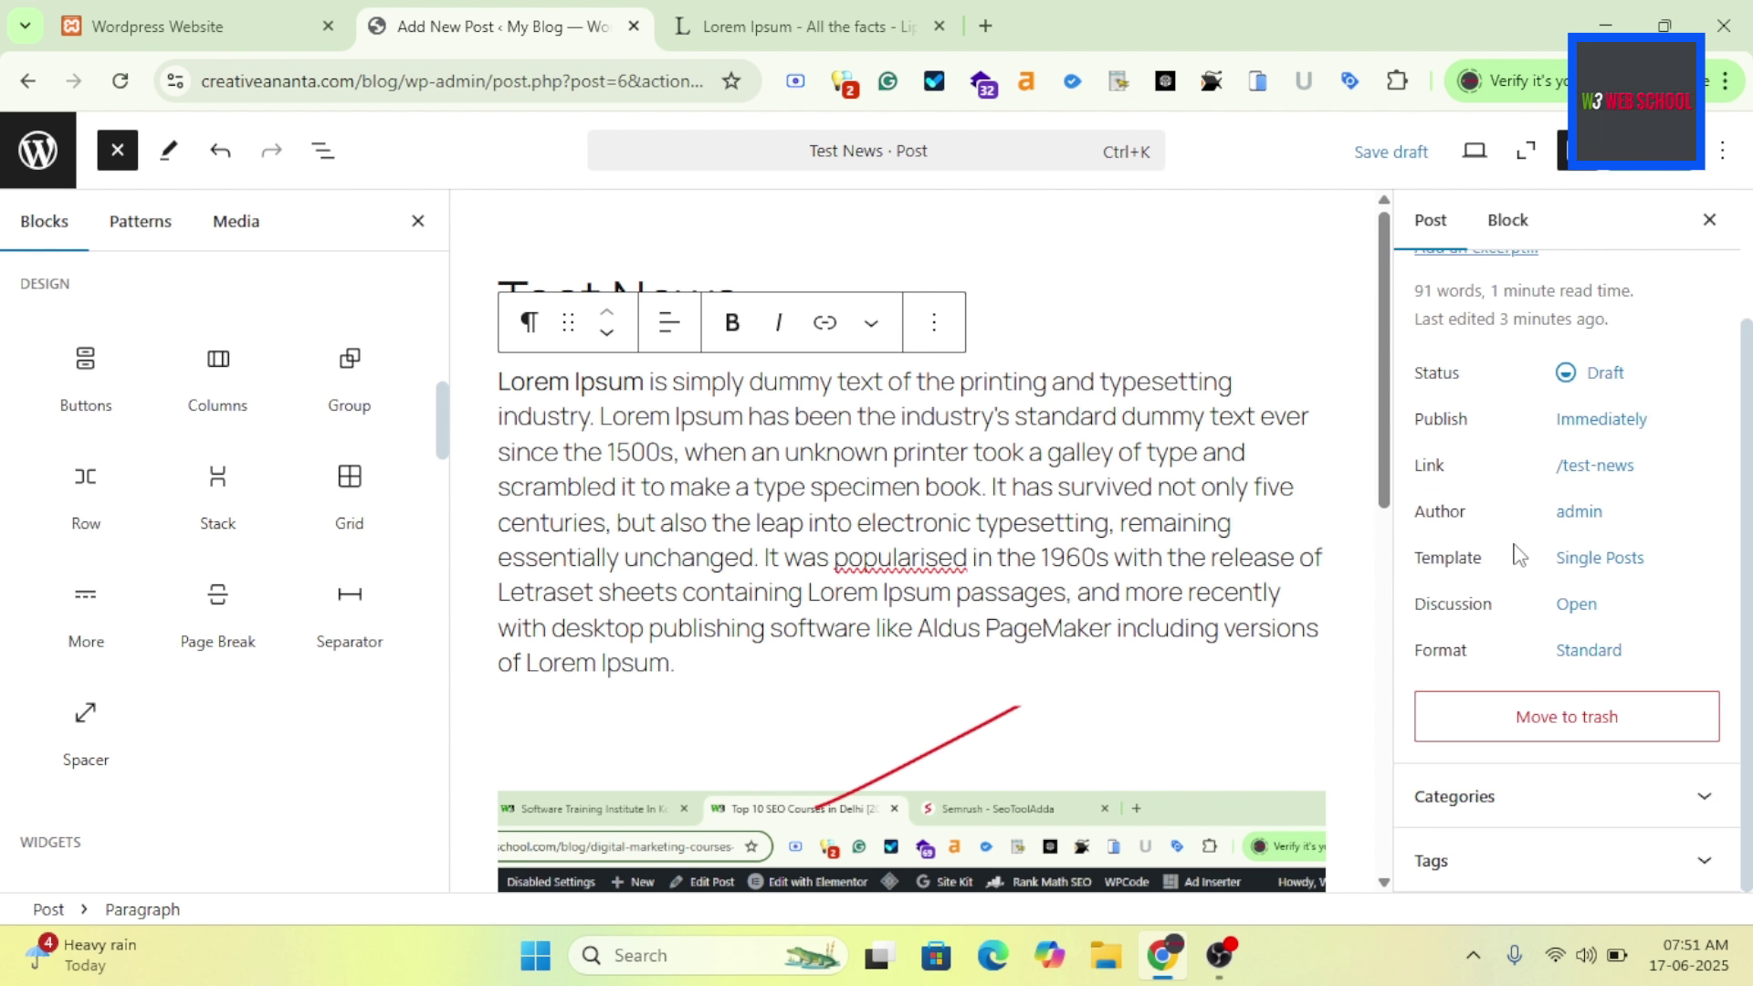
{"action": "left_click", "coordinate": [1472, 815]}
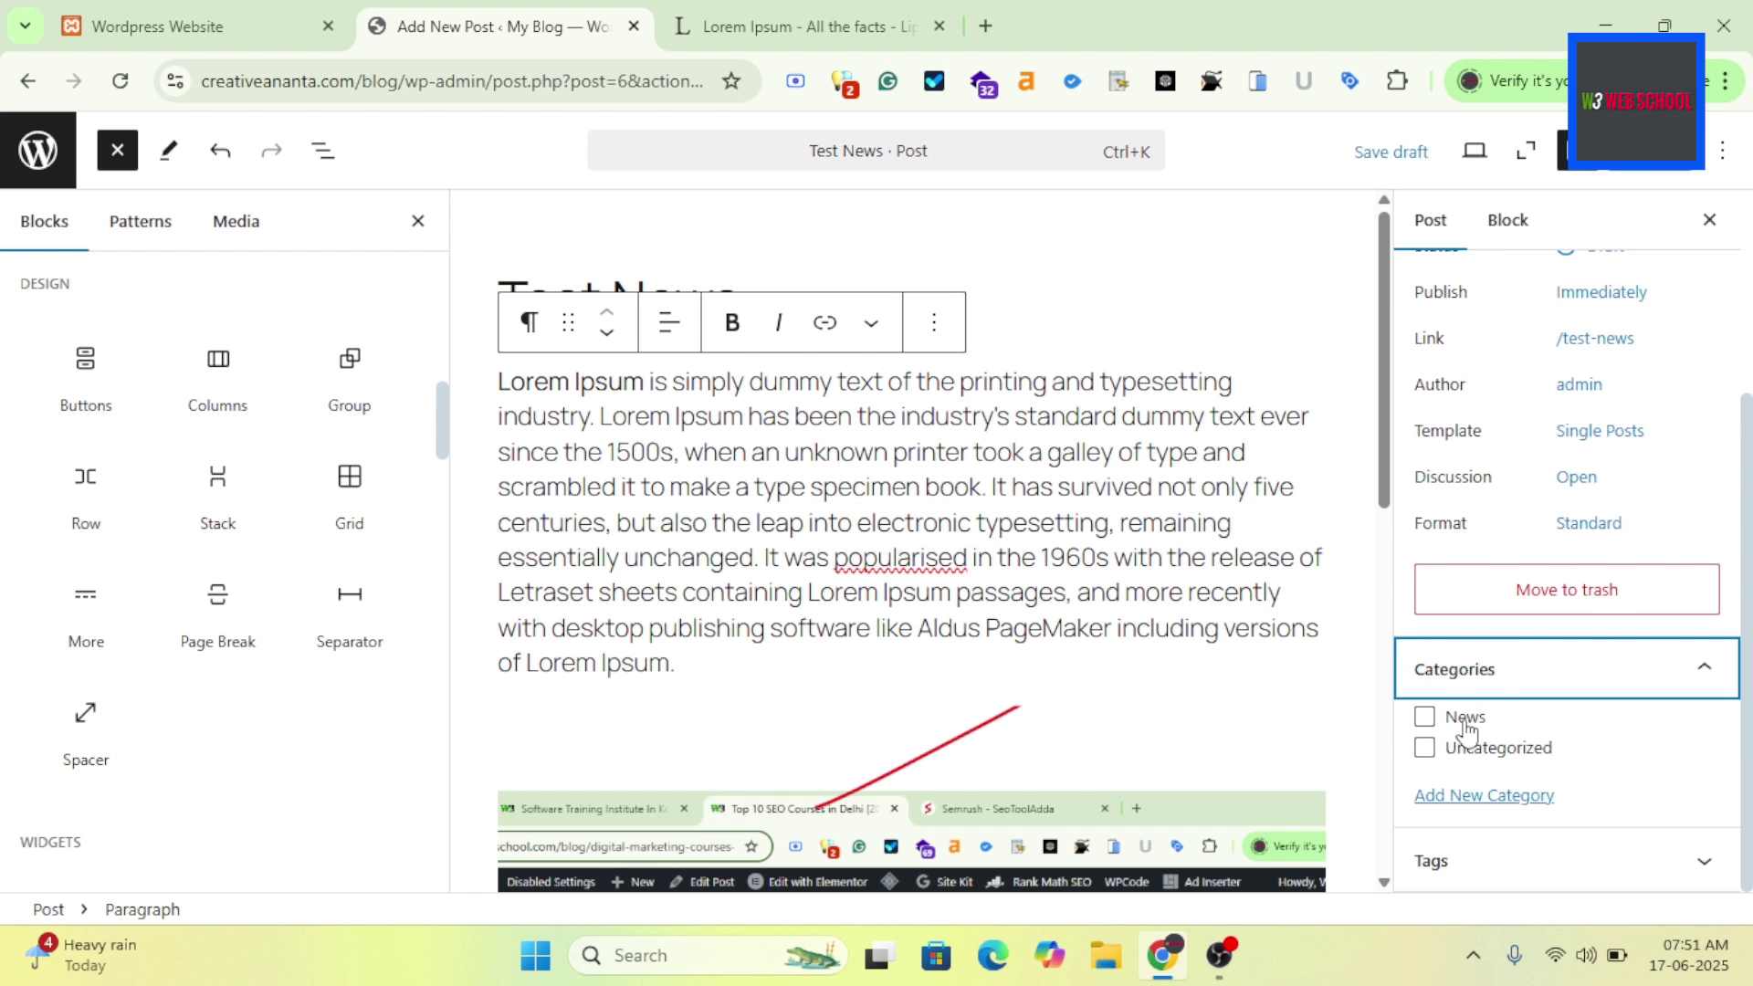
{"action": "left_click", "coordinate": [1428, 726]}
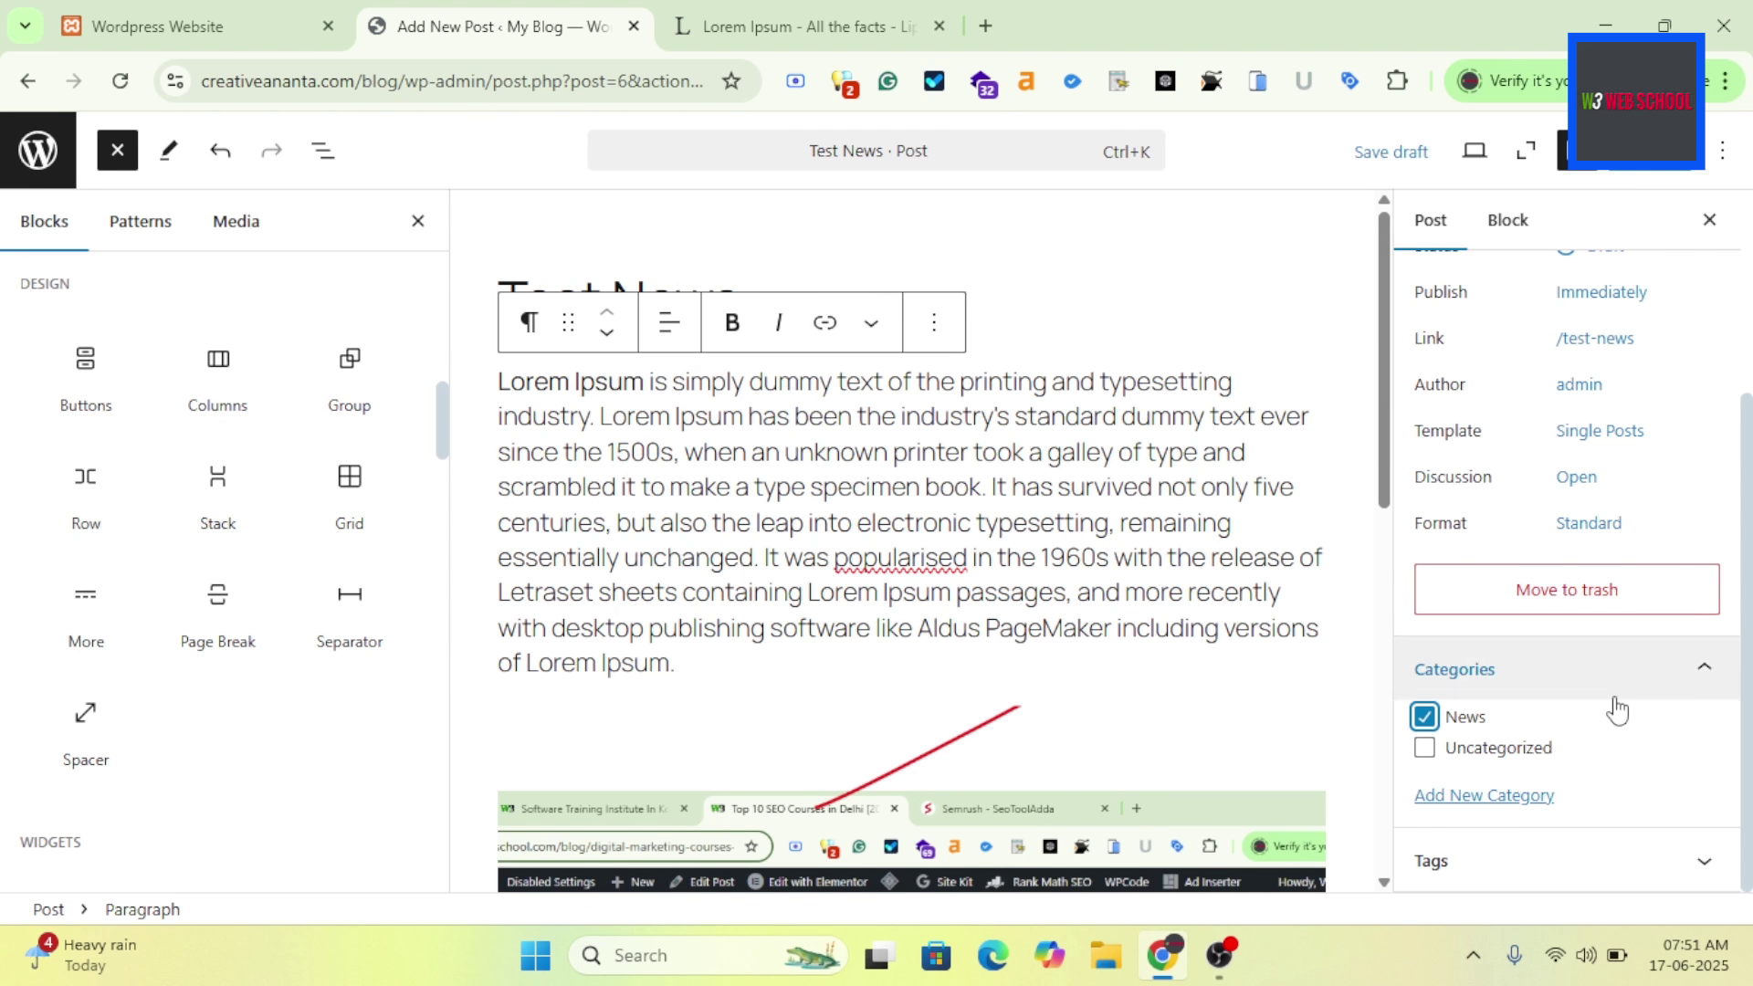
Expand the post's tag options and review the featured image and excerpt options.
{"action": "left_click", "coordinate": [1460, 882]}
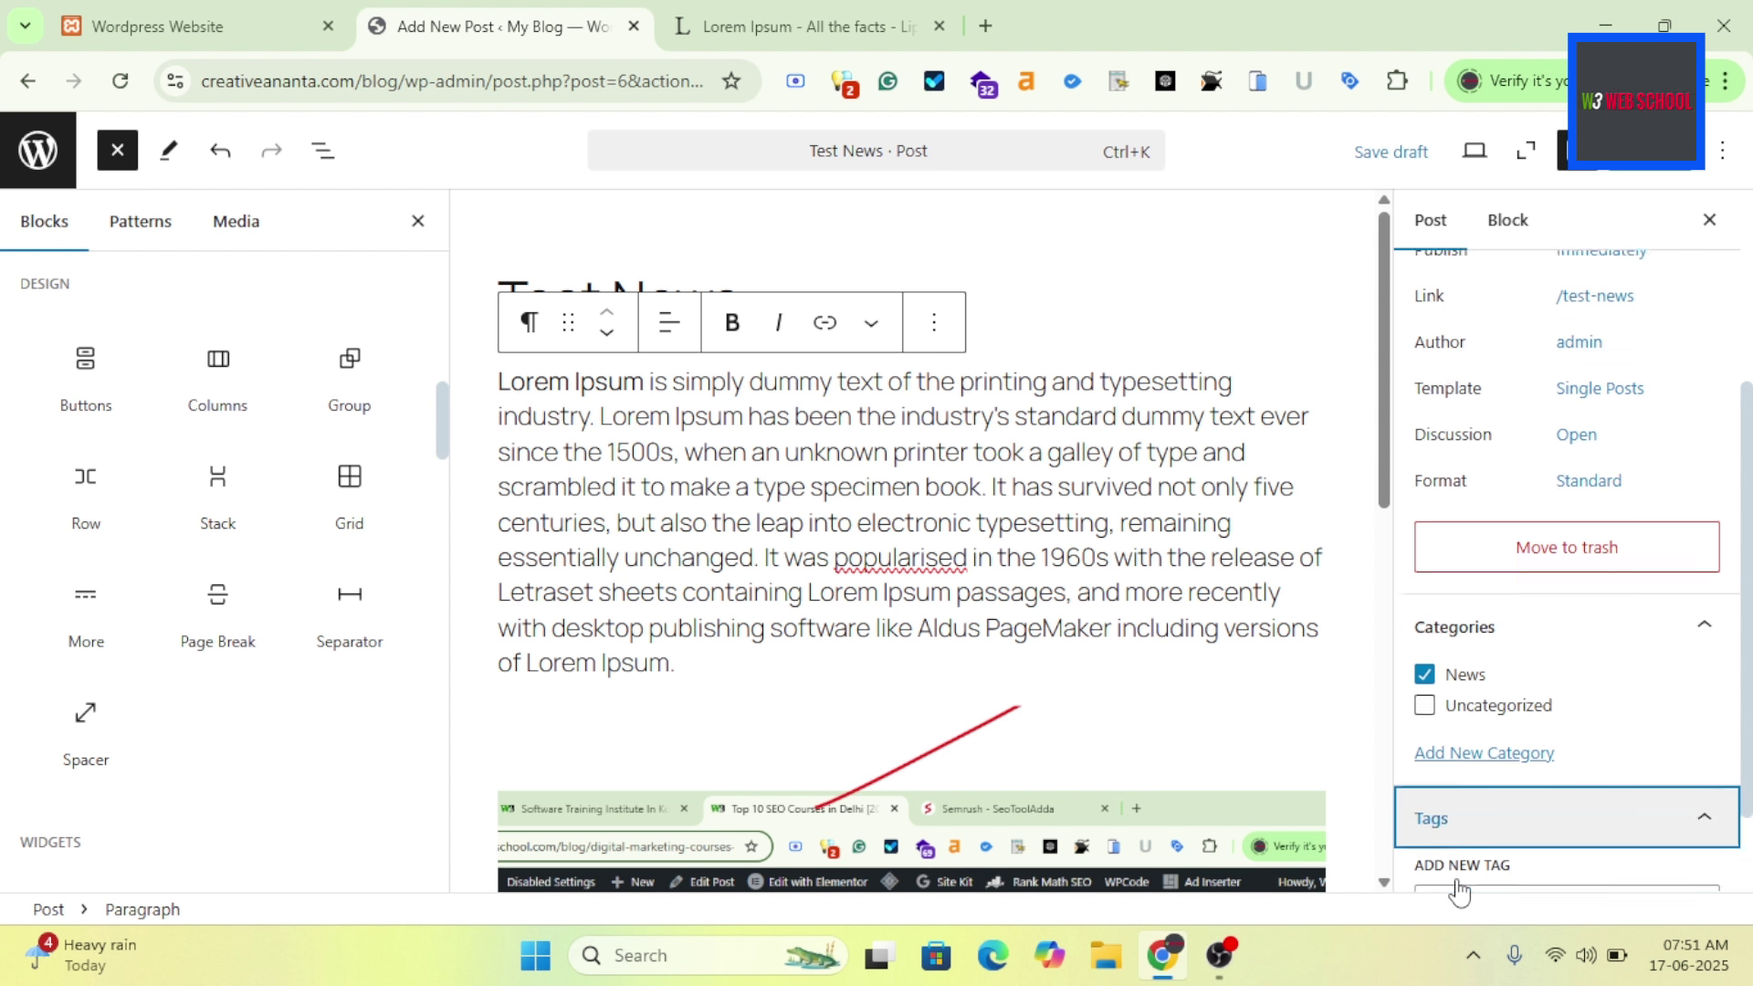
{"action": "scroll", "coordinate": [1607, 639], "scroll_direction": "up", "scroll_amount": 5}
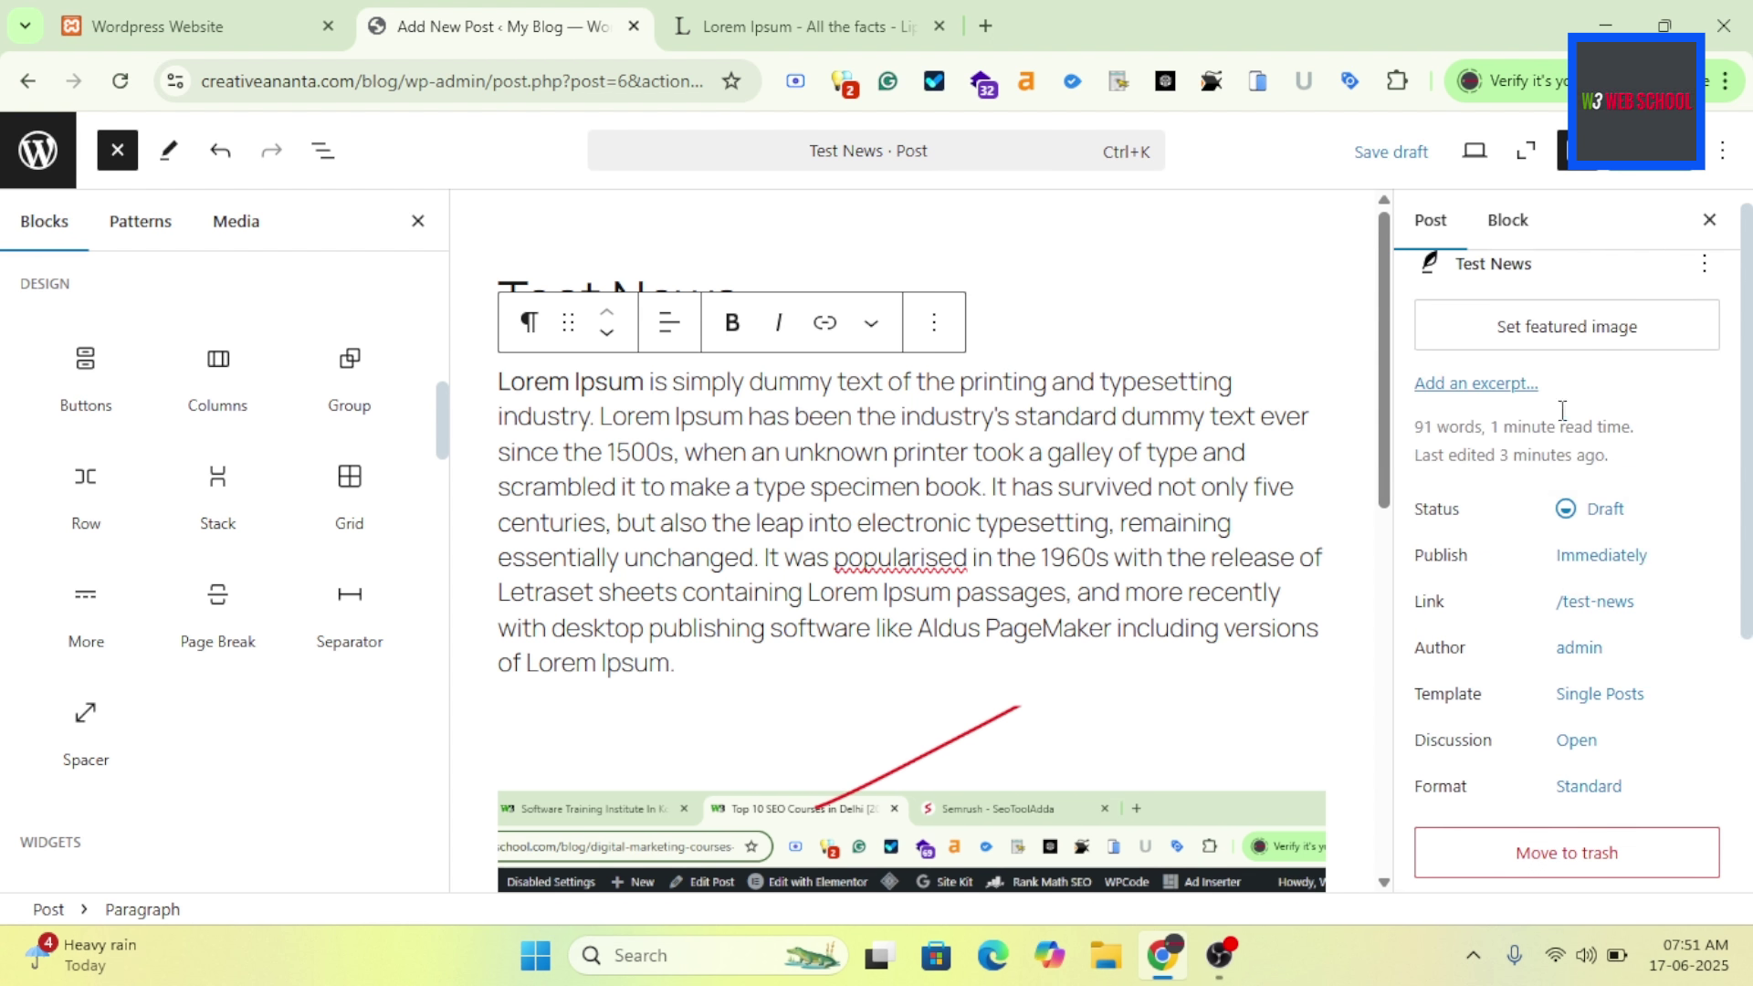
{"action": "scroll", "coordinate": [1544, 466], "scroll_direction": "up", "scroll_amount": 1}
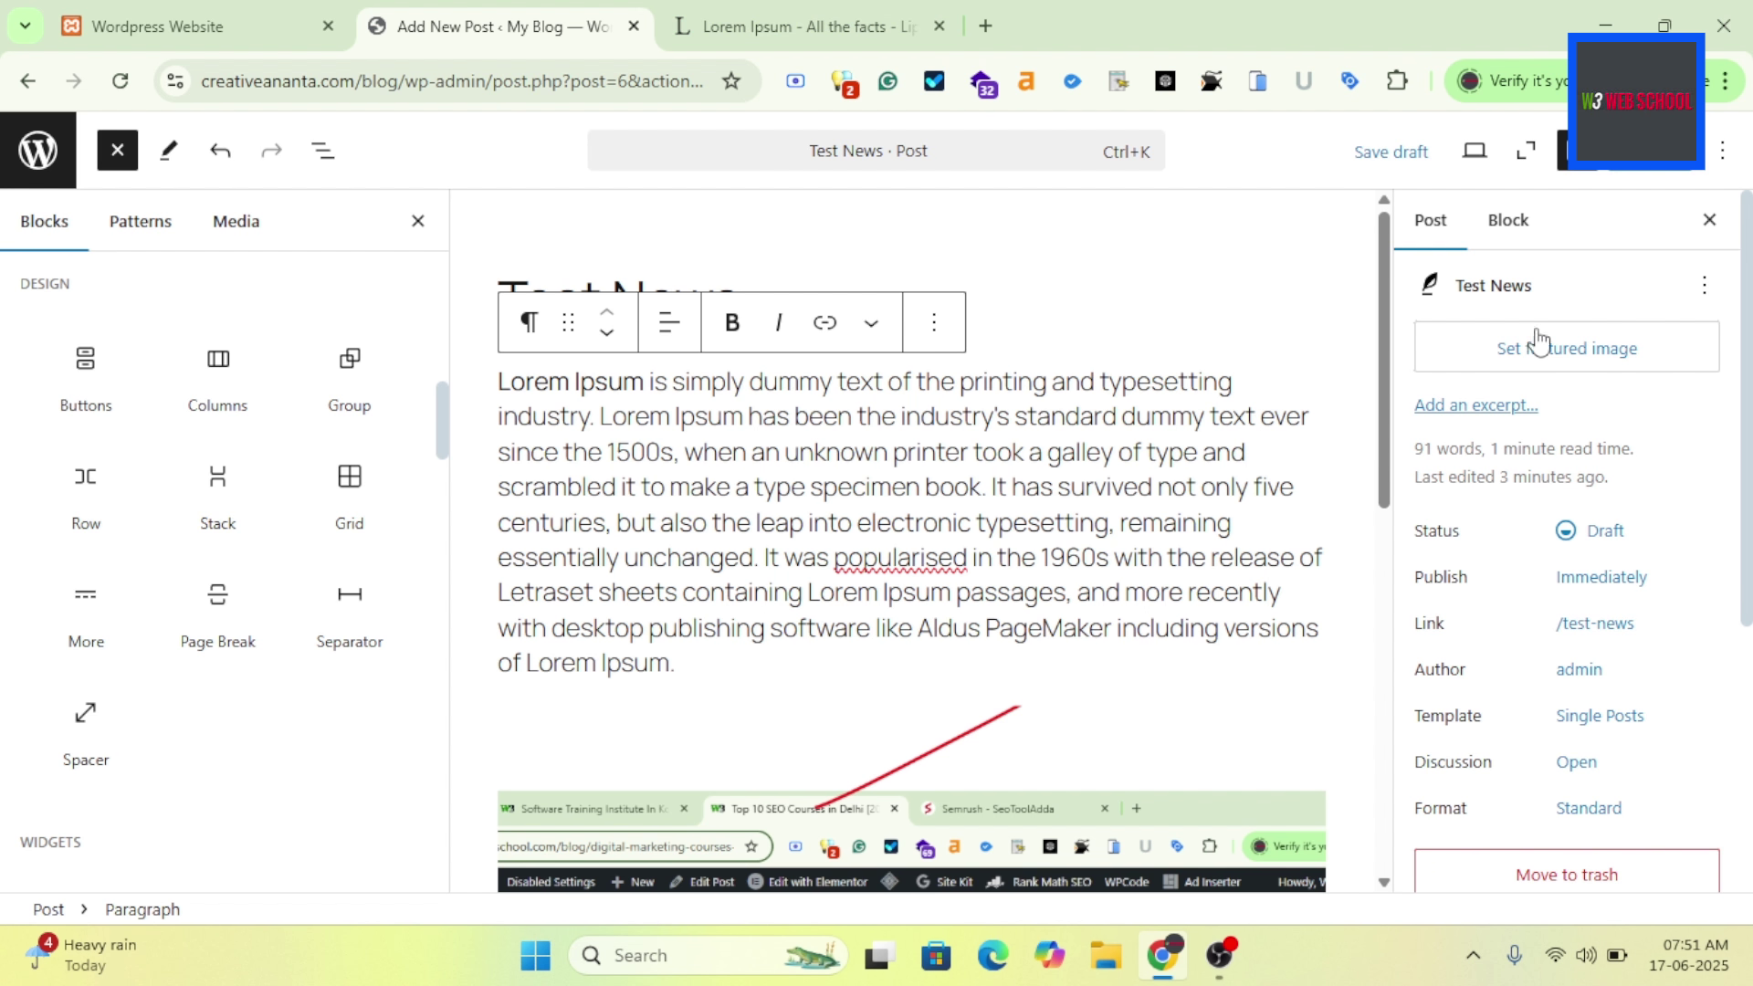
Open the post's status and visibility options and read the descriptions of Pending and Private.
{"action": "scroll", "coordinate": [1634, 429], "scroll_direction": "down", "scroll_amount": 1}
{"action": "left_click", "coordinate": [1584, 457]}
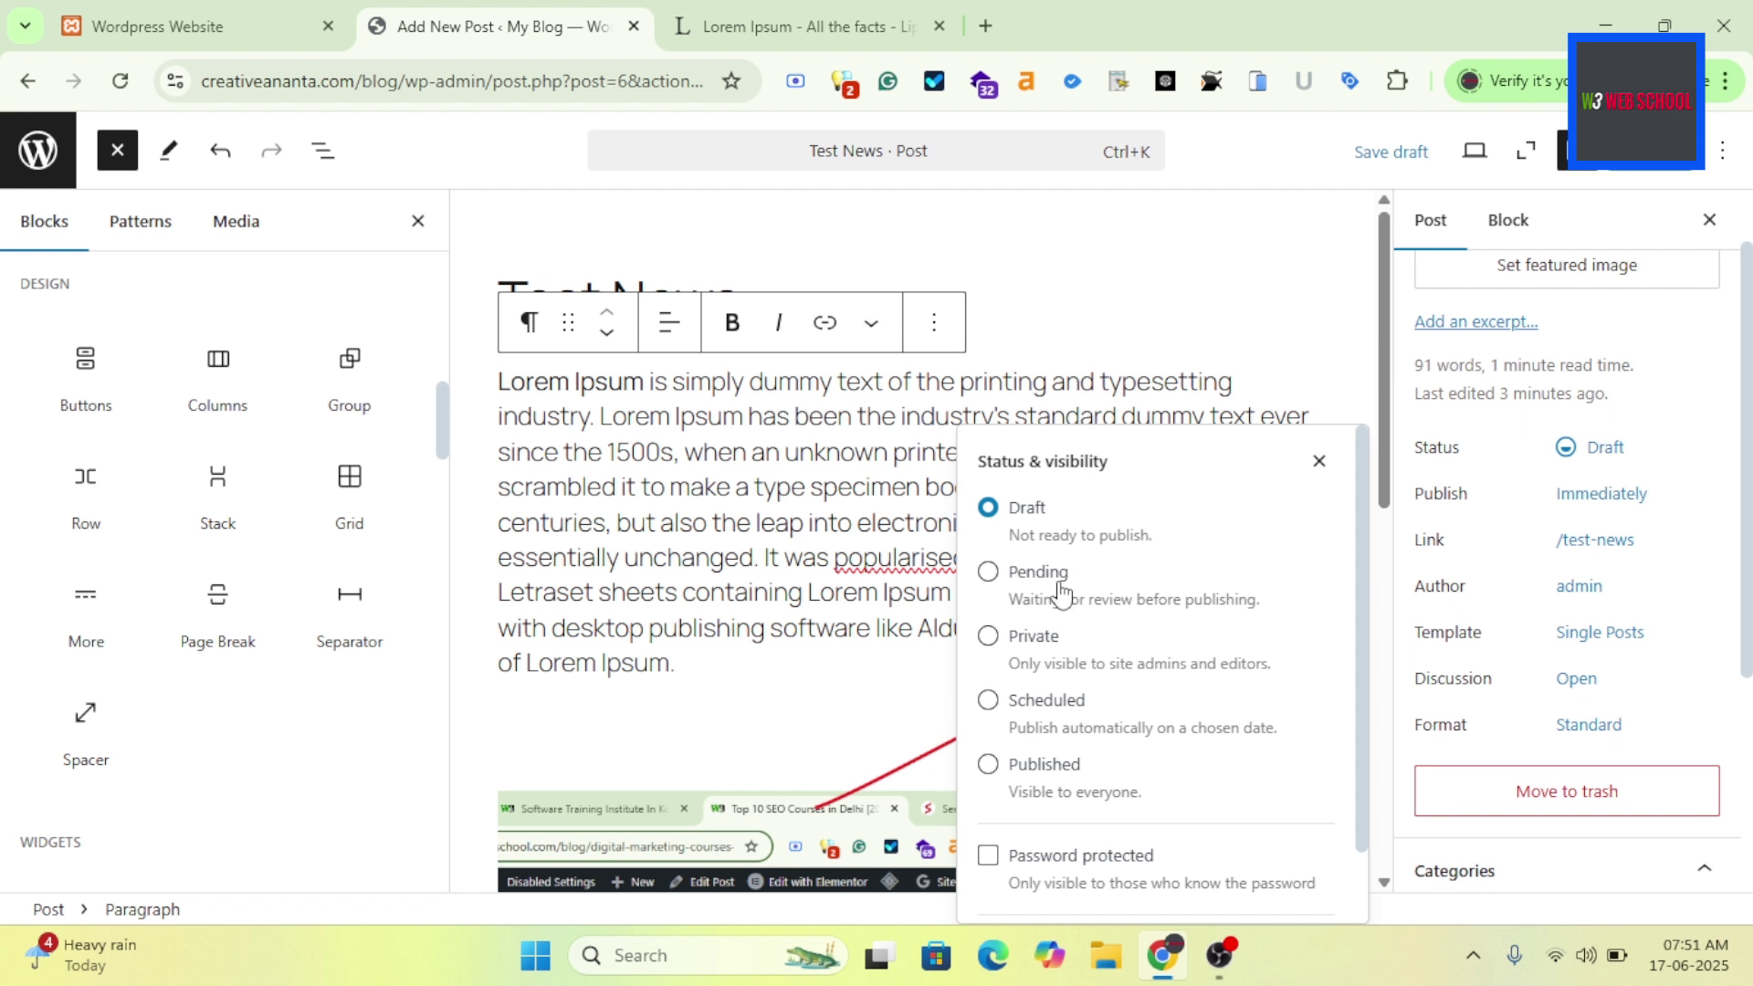
{"action": "triple_click", "coordinate": [1024, 602]}
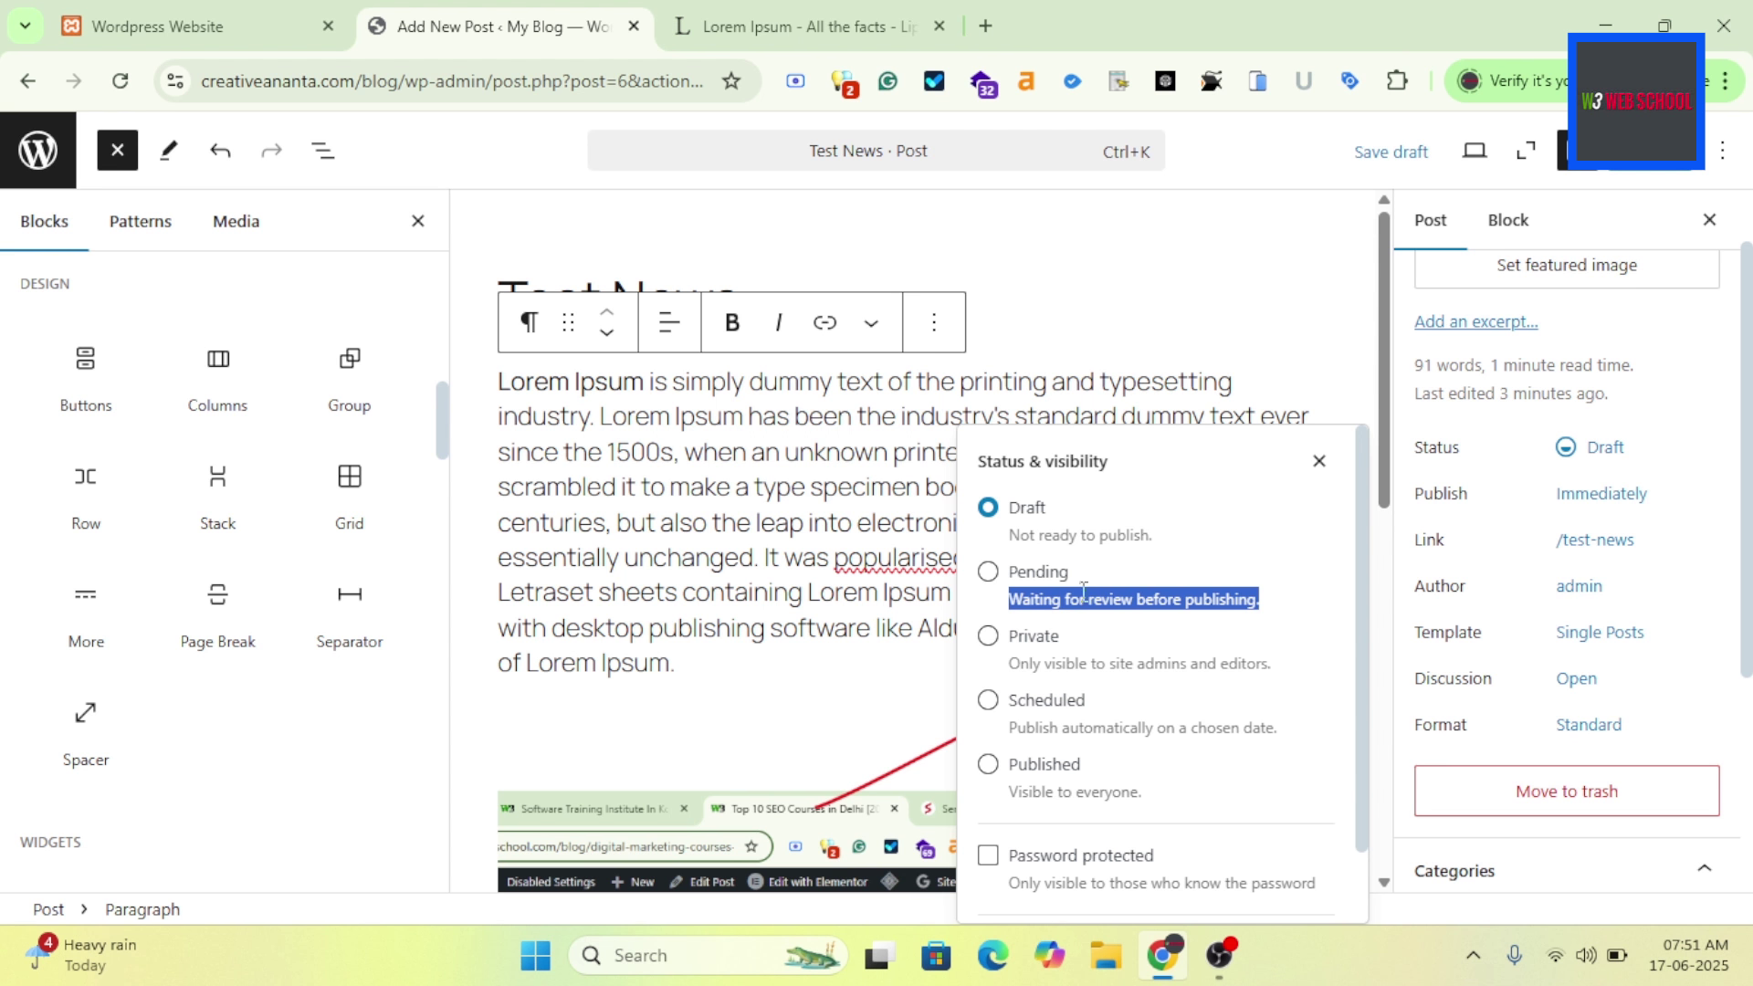
{"action": "triple_click", "coordinate": [1040, 659]}
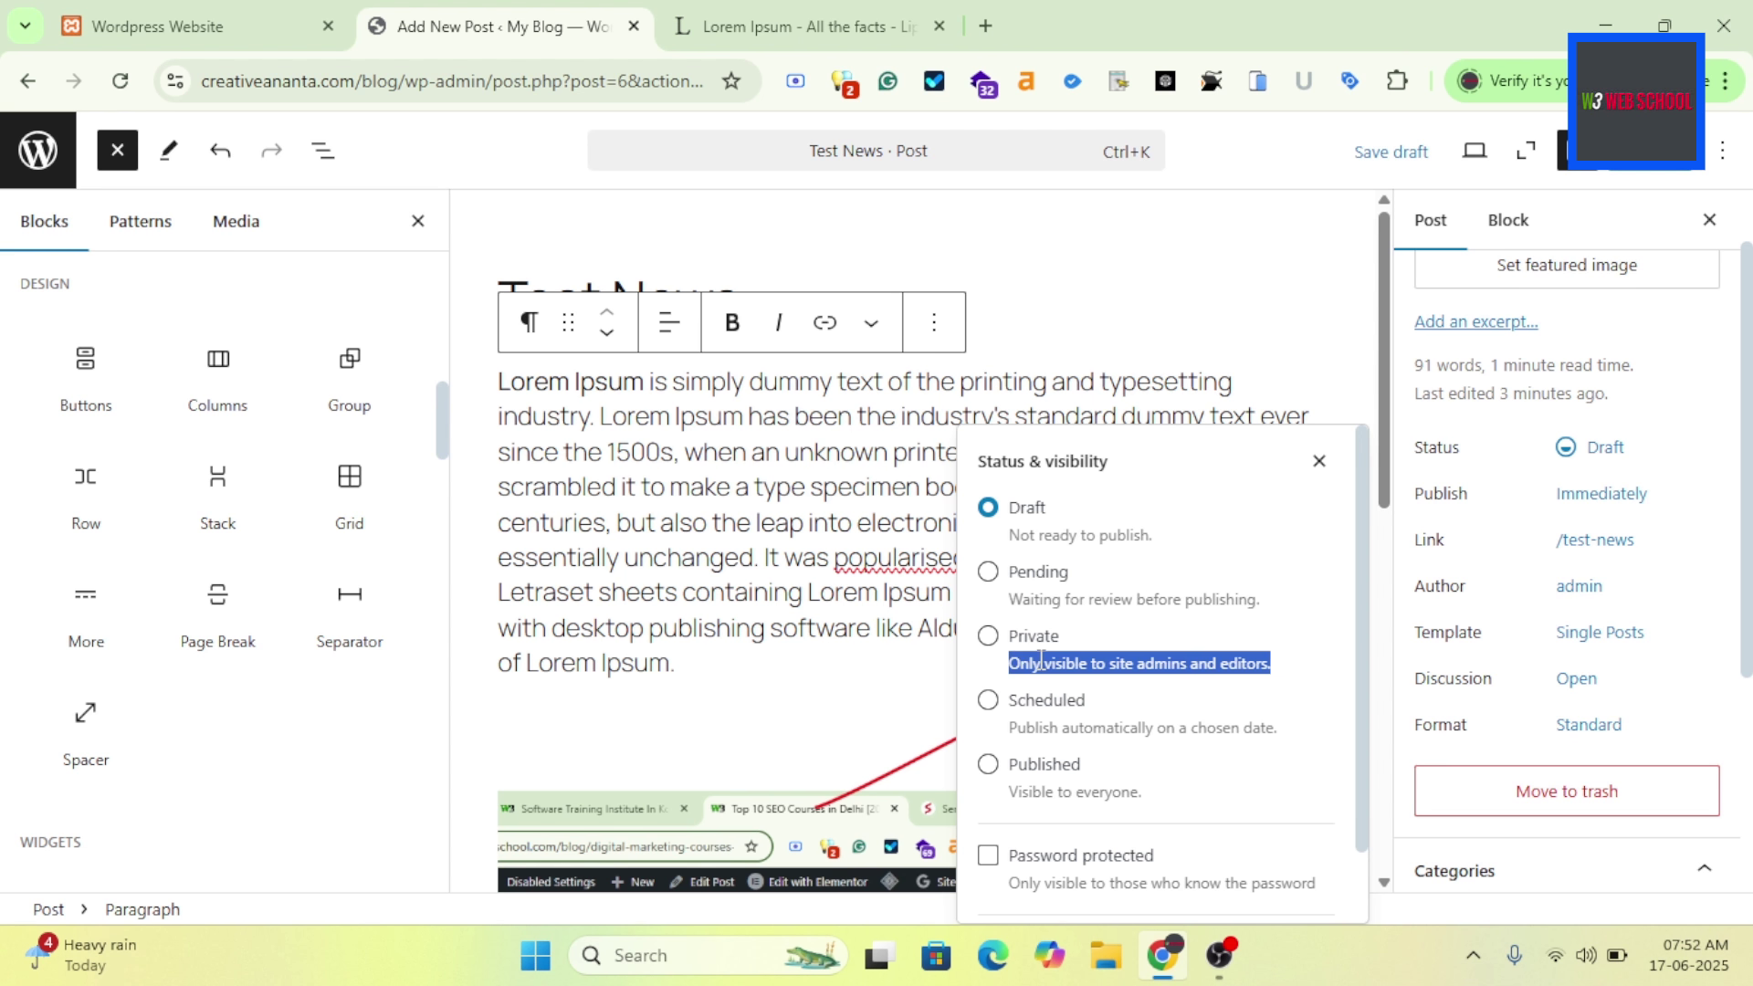
Set the post's status to Scheduled and open the day of the publish date for editing.
{"action": "scroll", "coordinate": [1078, 657], "scroll_direction": "down", "scroll_amount": 1}
{"action": "left_click", "coordinate": [1084, 640]}
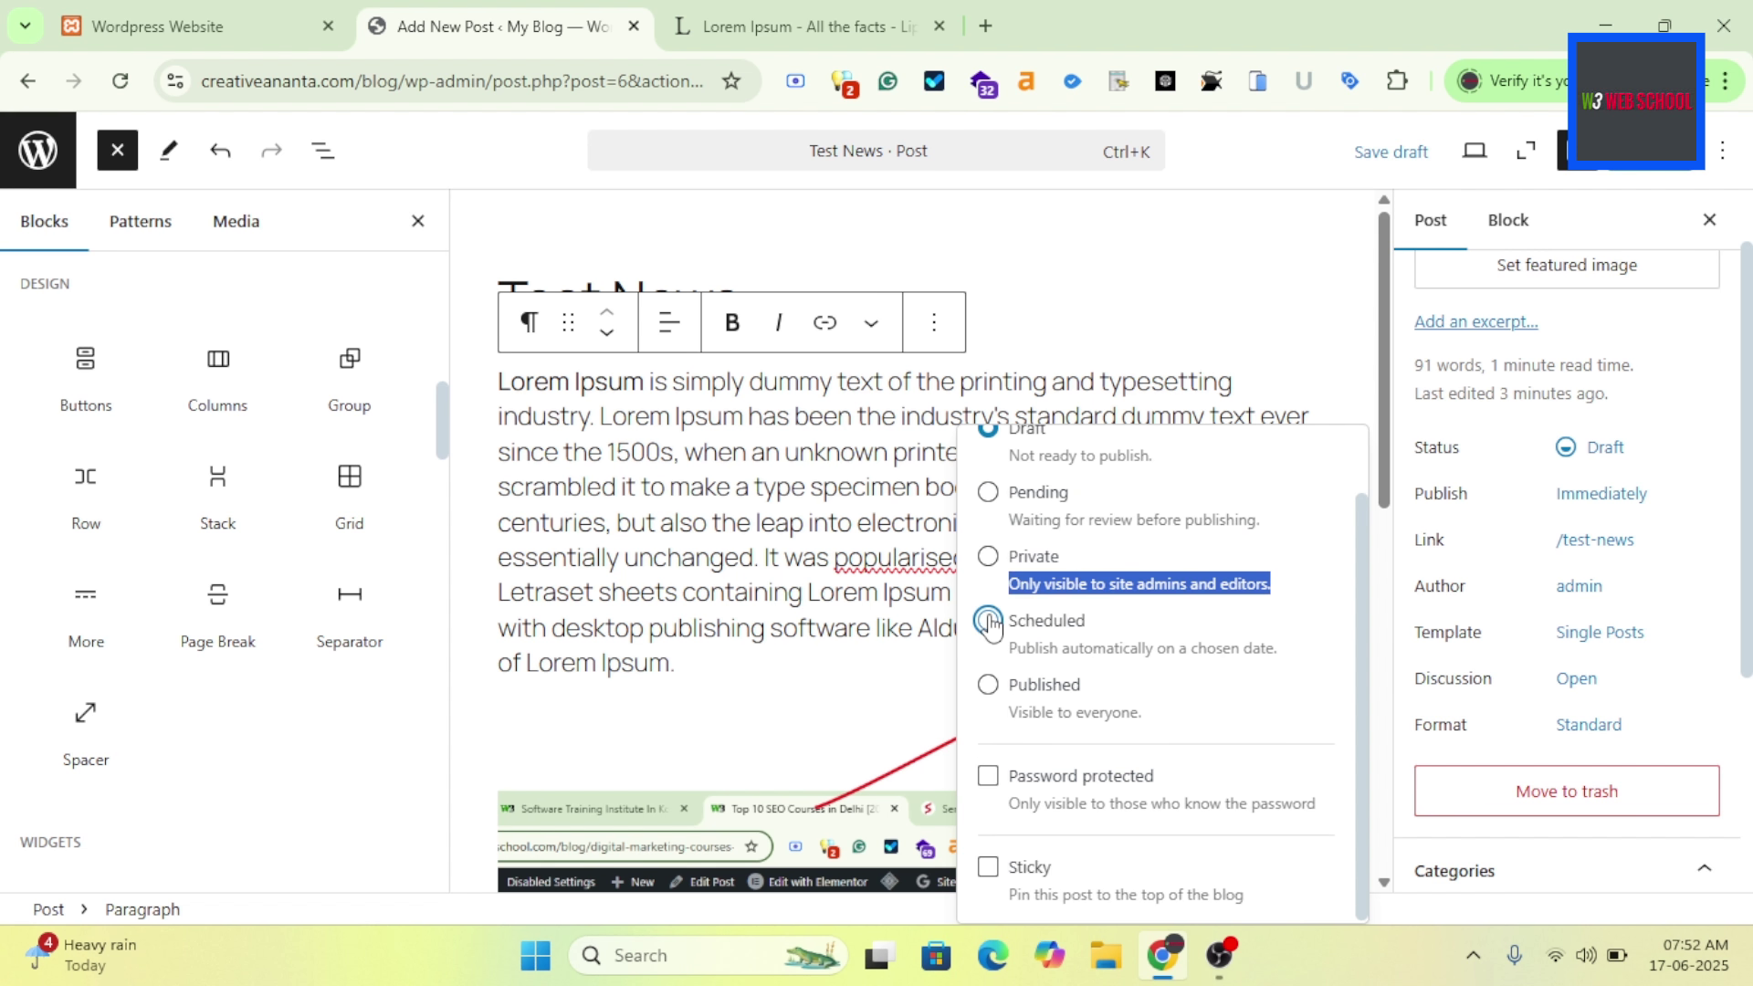
{"action": "scroll", "coordinate": [1077, 631], "scroll_direction": "down", "scroll_amount": 3}
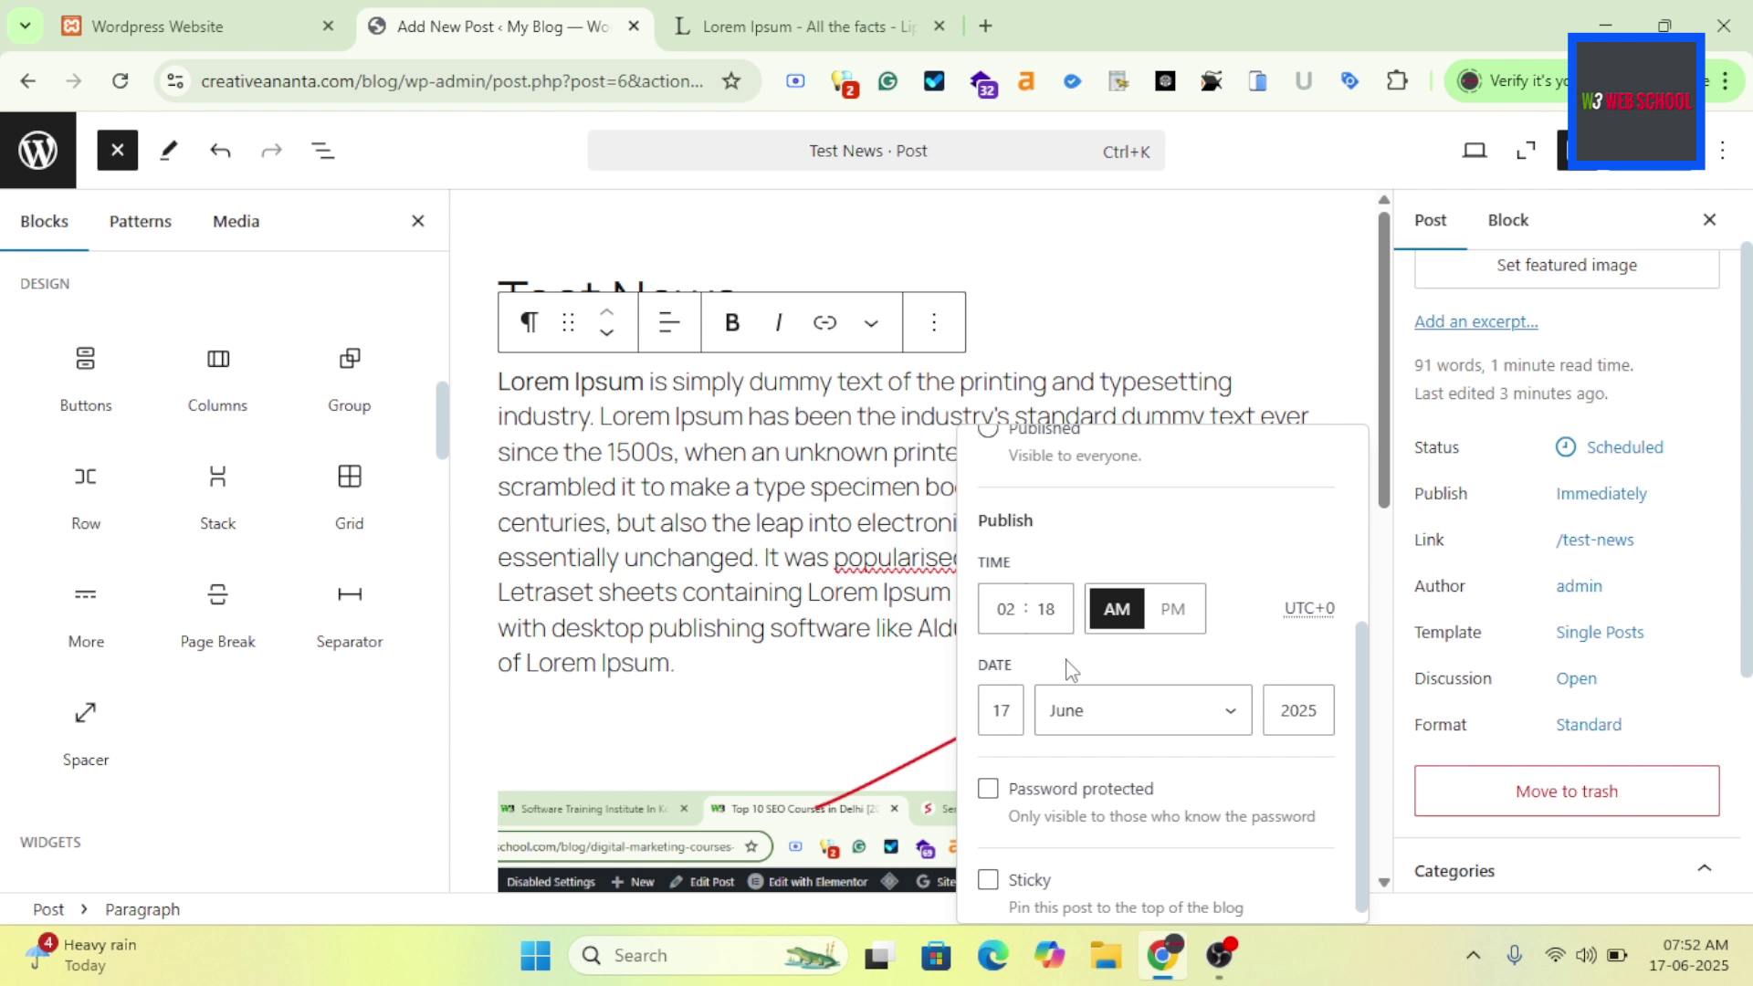
{"action": "left_click", "coordinate": [998, 701]}
{"action": "scroll", "coordinate": [1158, 593], "scroll_direction": "up", "scroll_amount": 4}
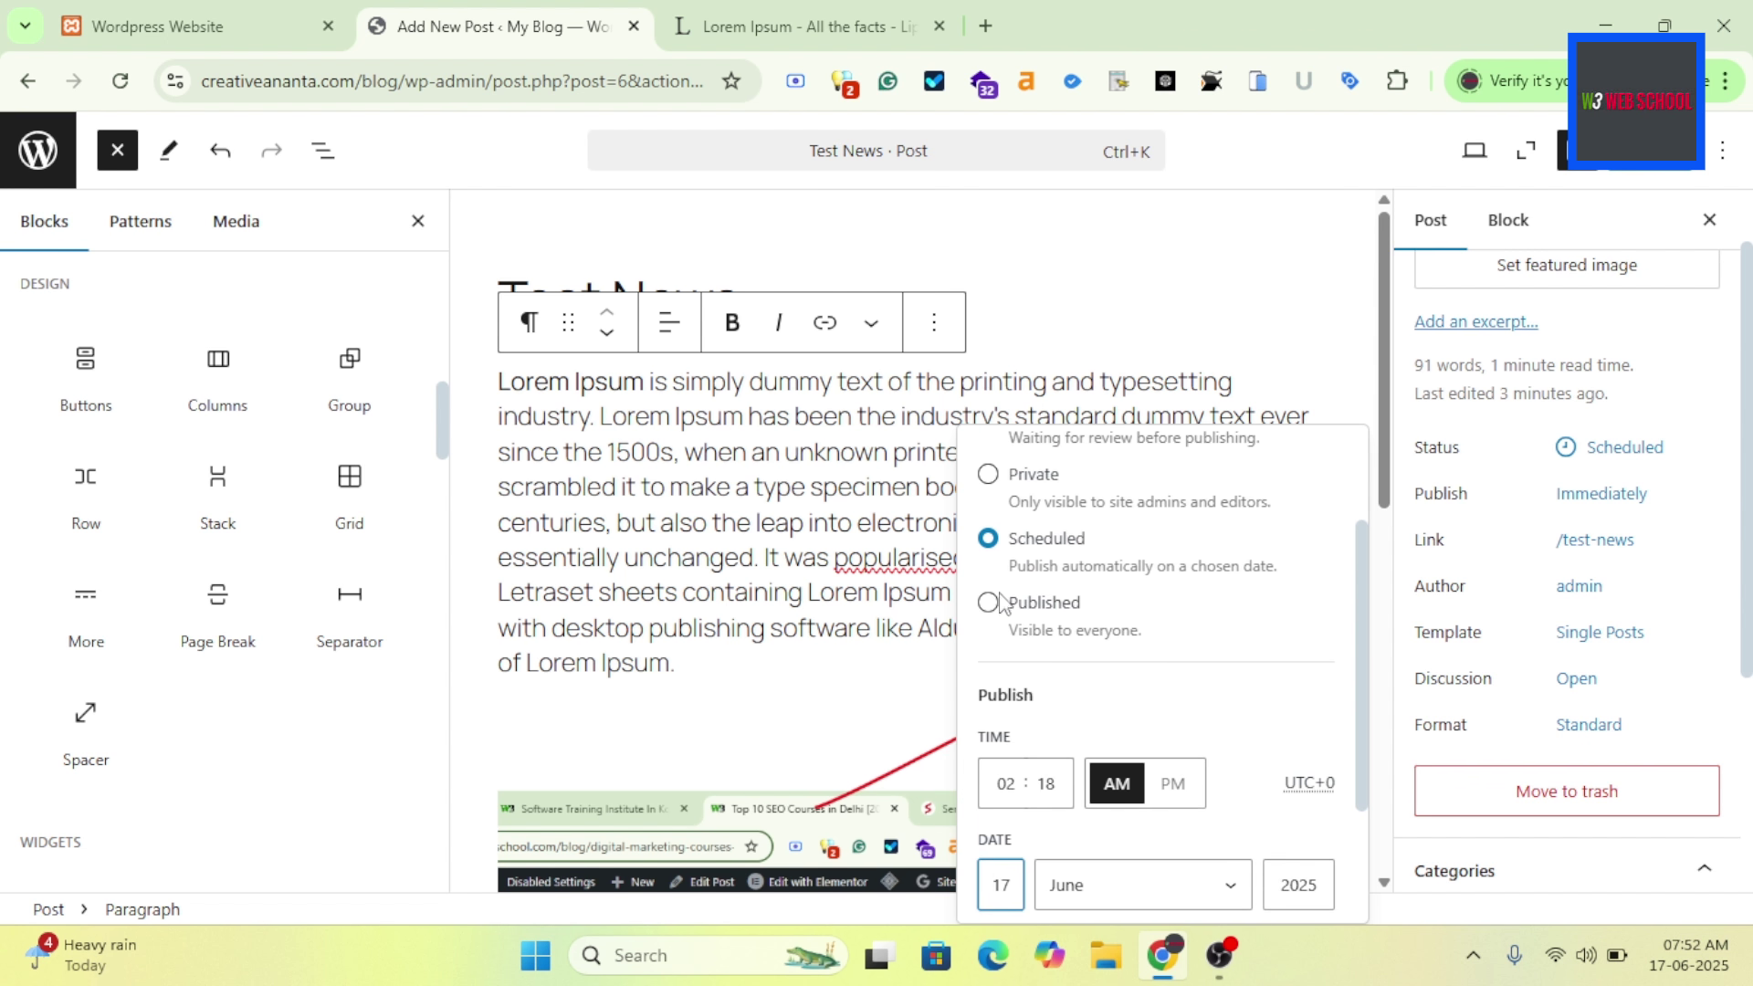
Set the post's status to Published, turn on password protection and activate the empty password field.
{"action": "left_click", "coordinate": [1001, 604]}
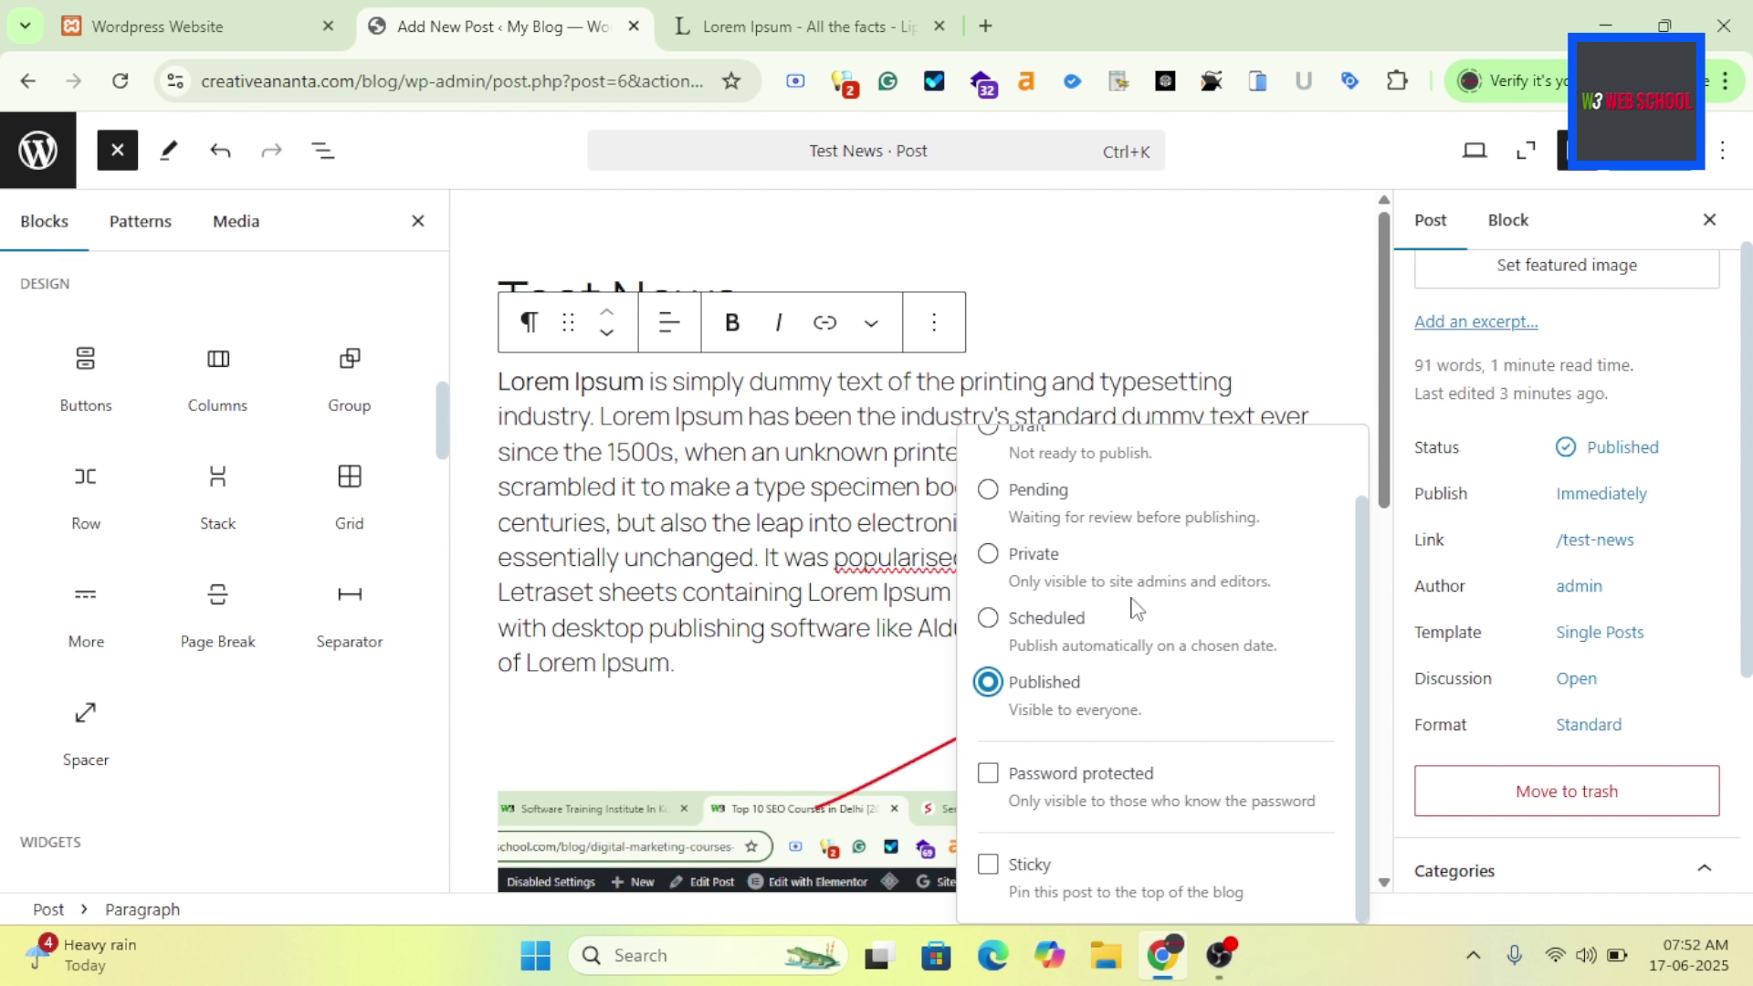
{"action": "scroll", "coordinate": [1132, 603], "scroll_direction": "up", "scroll_amount": 2}
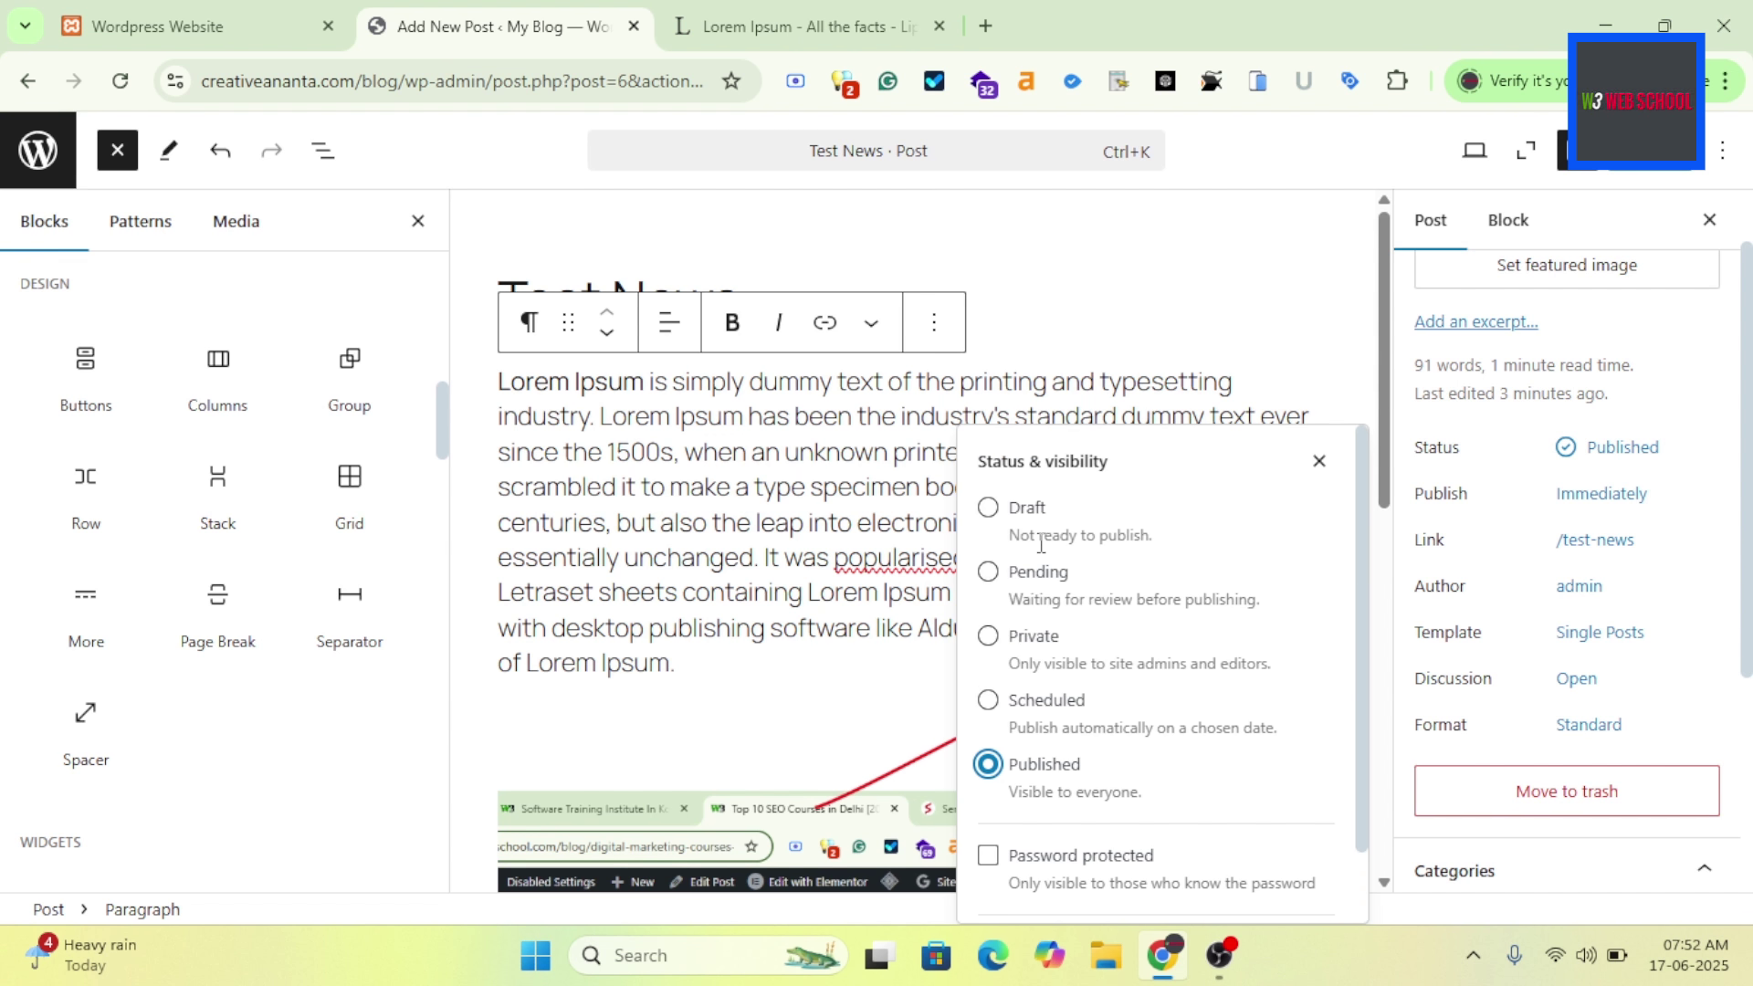
{"action": "scroll", "coordinate": [1040, 544], "scroll_direction": "down", "scroll_amount": 1}
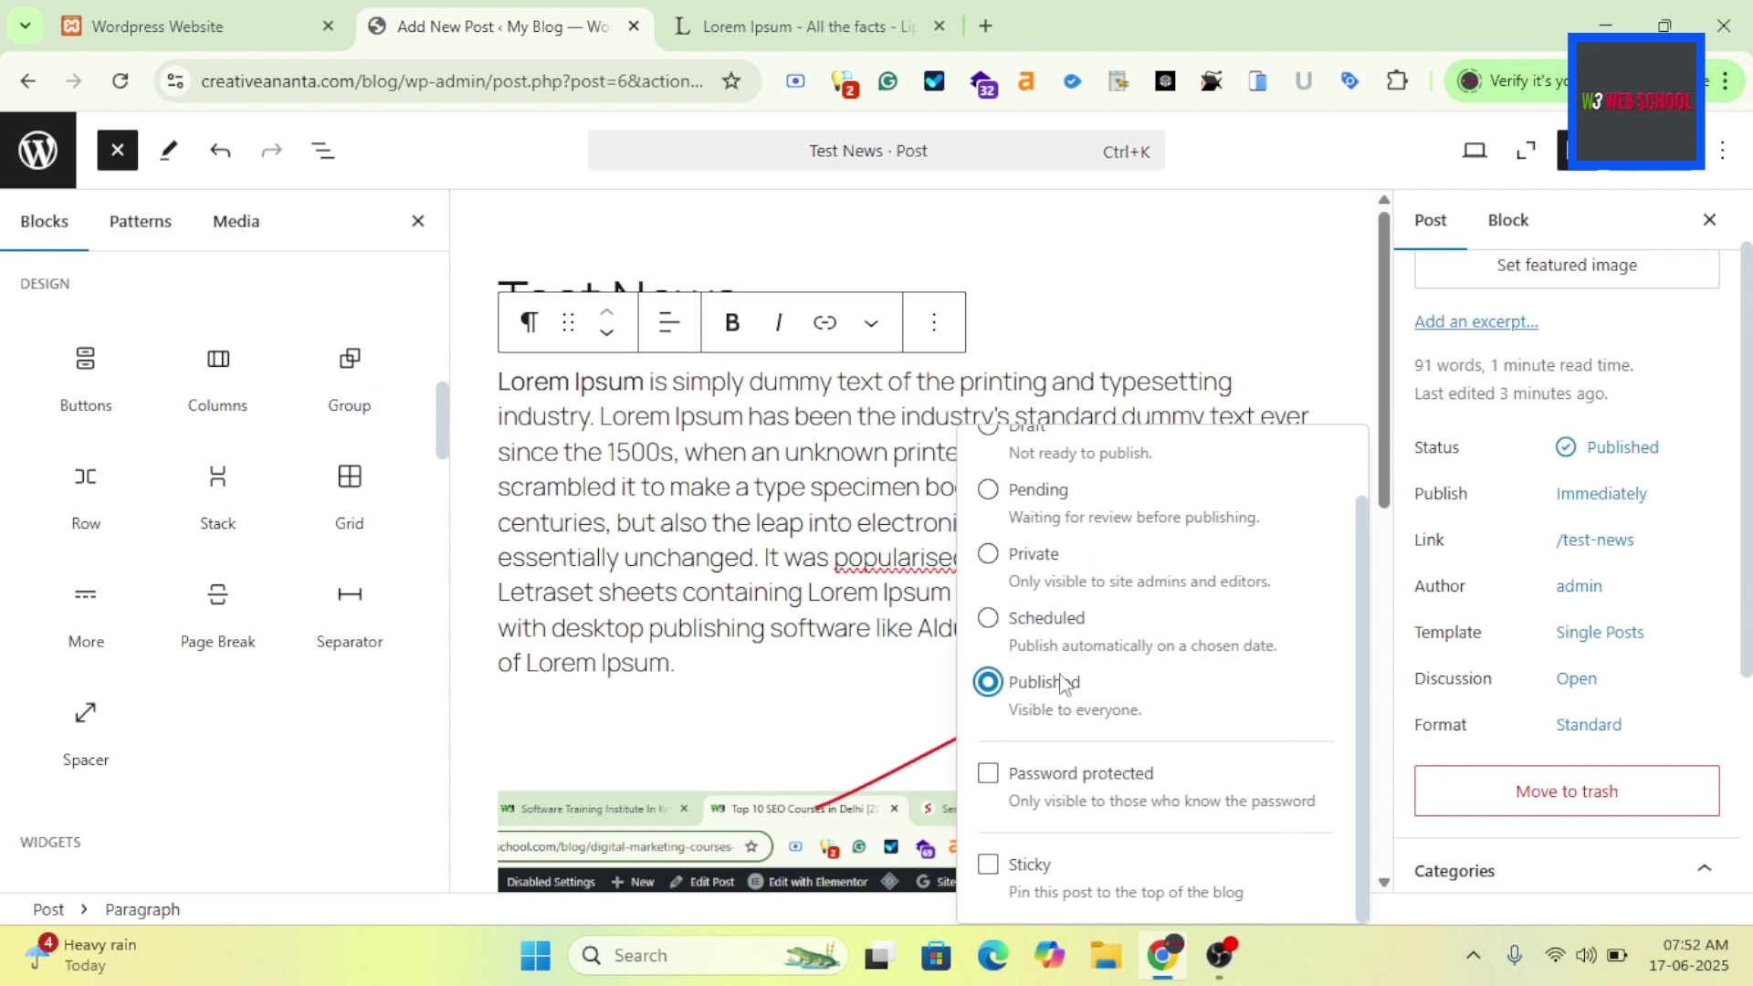
{"action": "left_click", "coordinate": [989, 775]}
{"action": "scroll", "coordinate": [1109, 813], "scroll_direction": "down", "scroll_amount": 1}
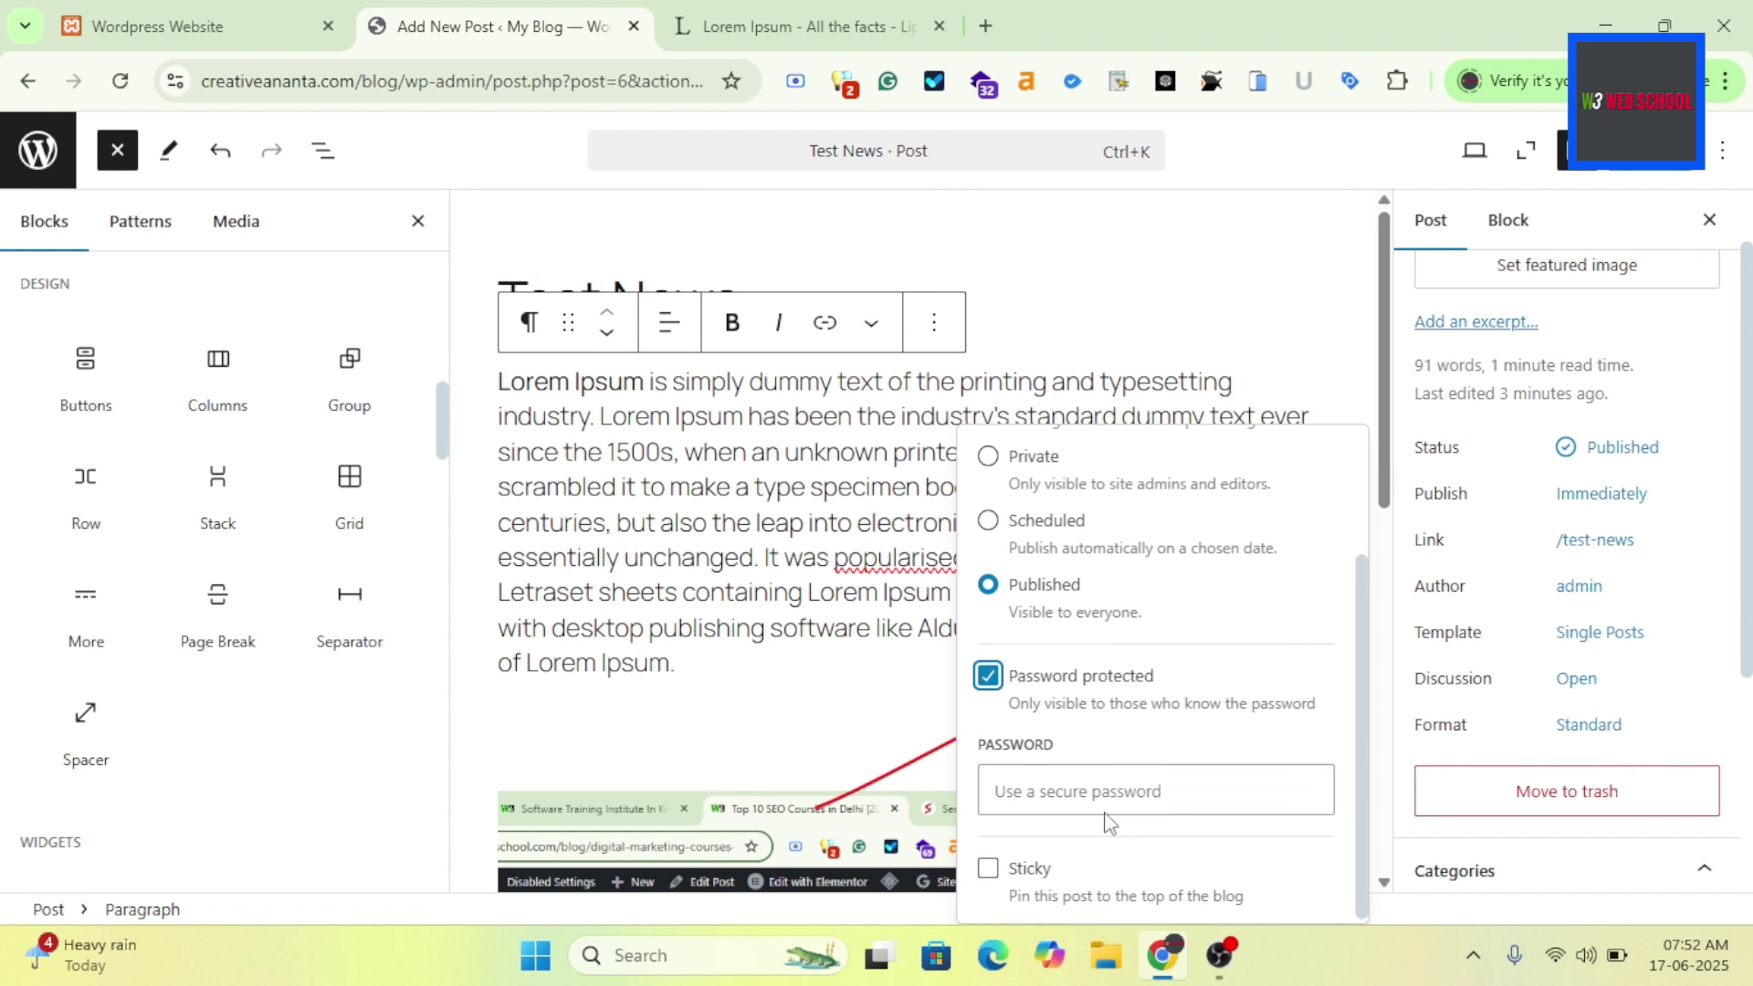
{"action": "left_click", "coordinate": [1075, 790]}
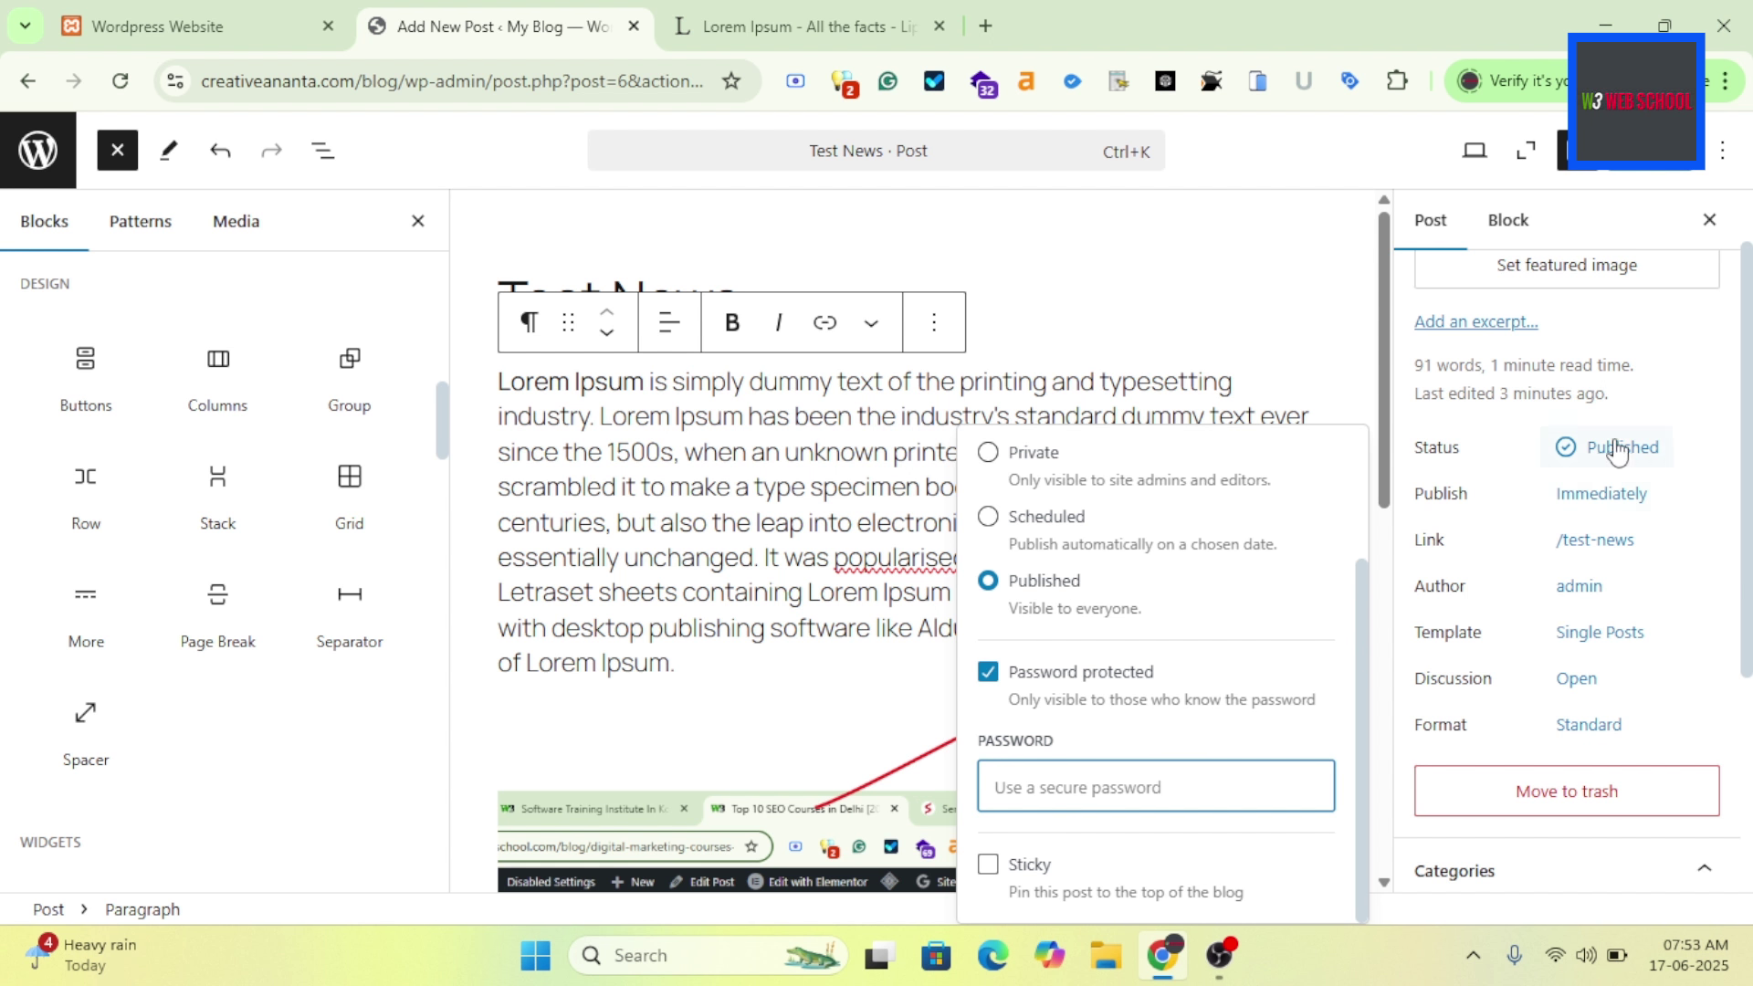
Review the post's publish date options and the link settings for customizing the last part of its URL.
{"action": "left_click", "coordinate": [1607, 497]}
{"action": "left_click", "coordinate": [1607, 498]}
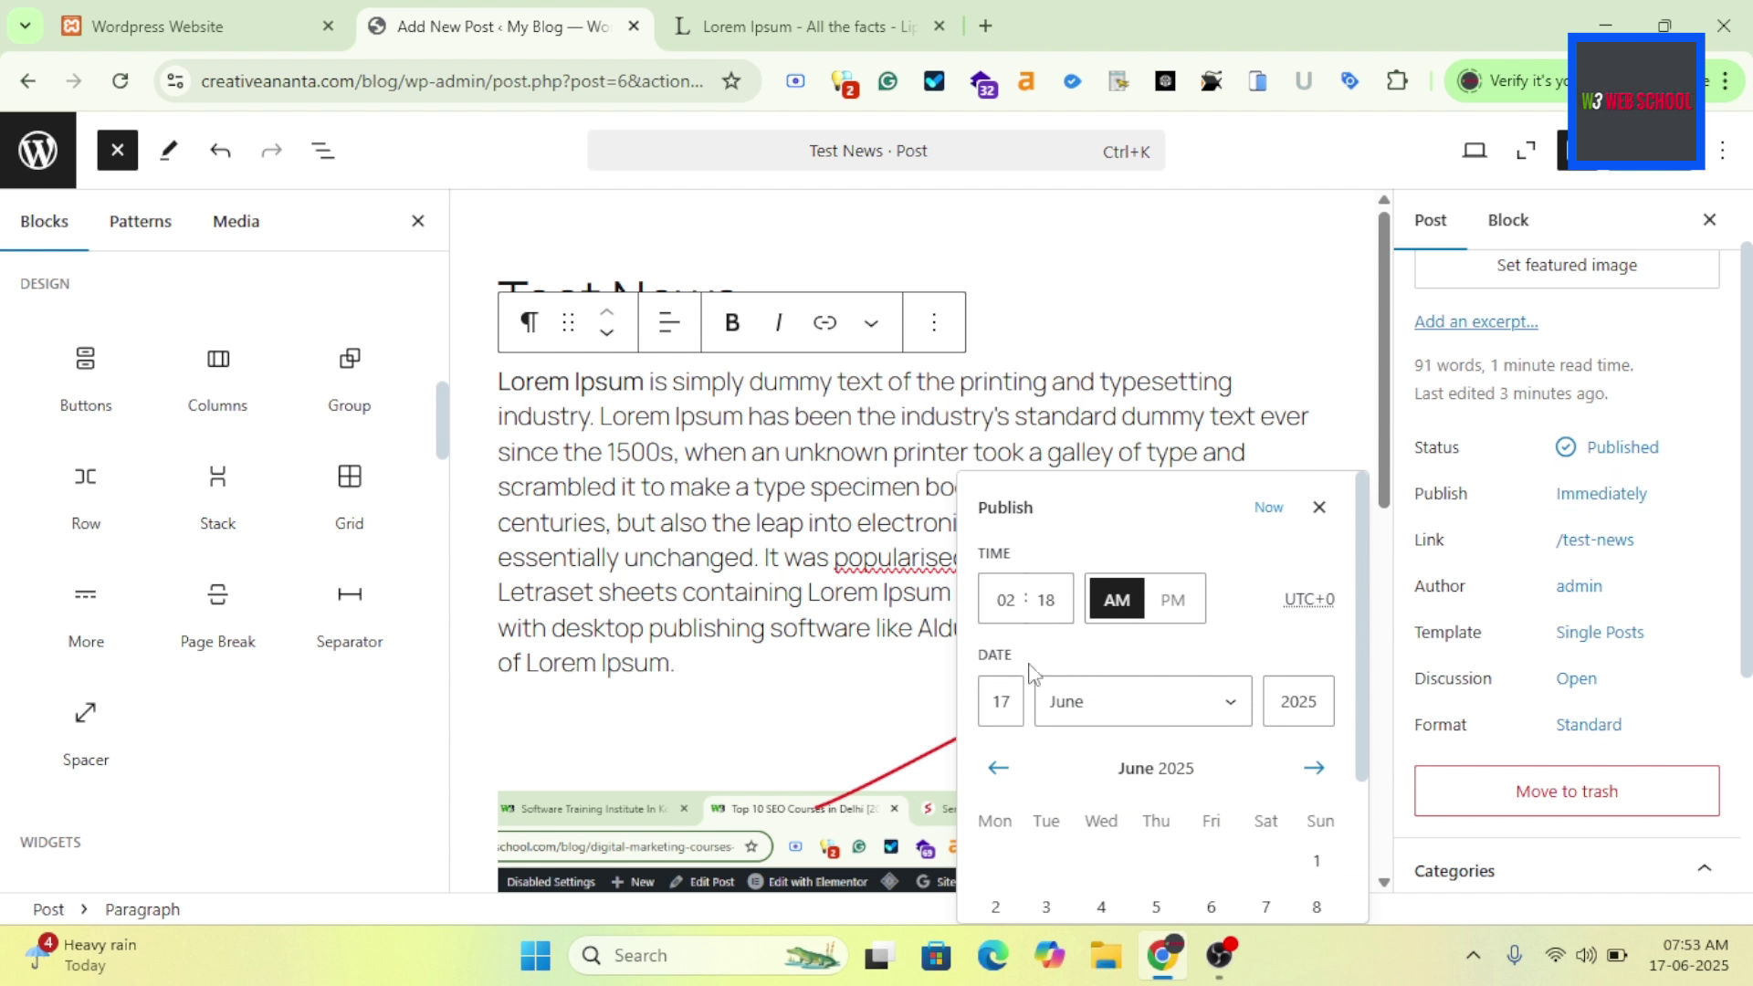
{"action": "left_click", "coordinate": [1614, 543]}
{"action": "left_click", "coordinate": [1134, 692]}
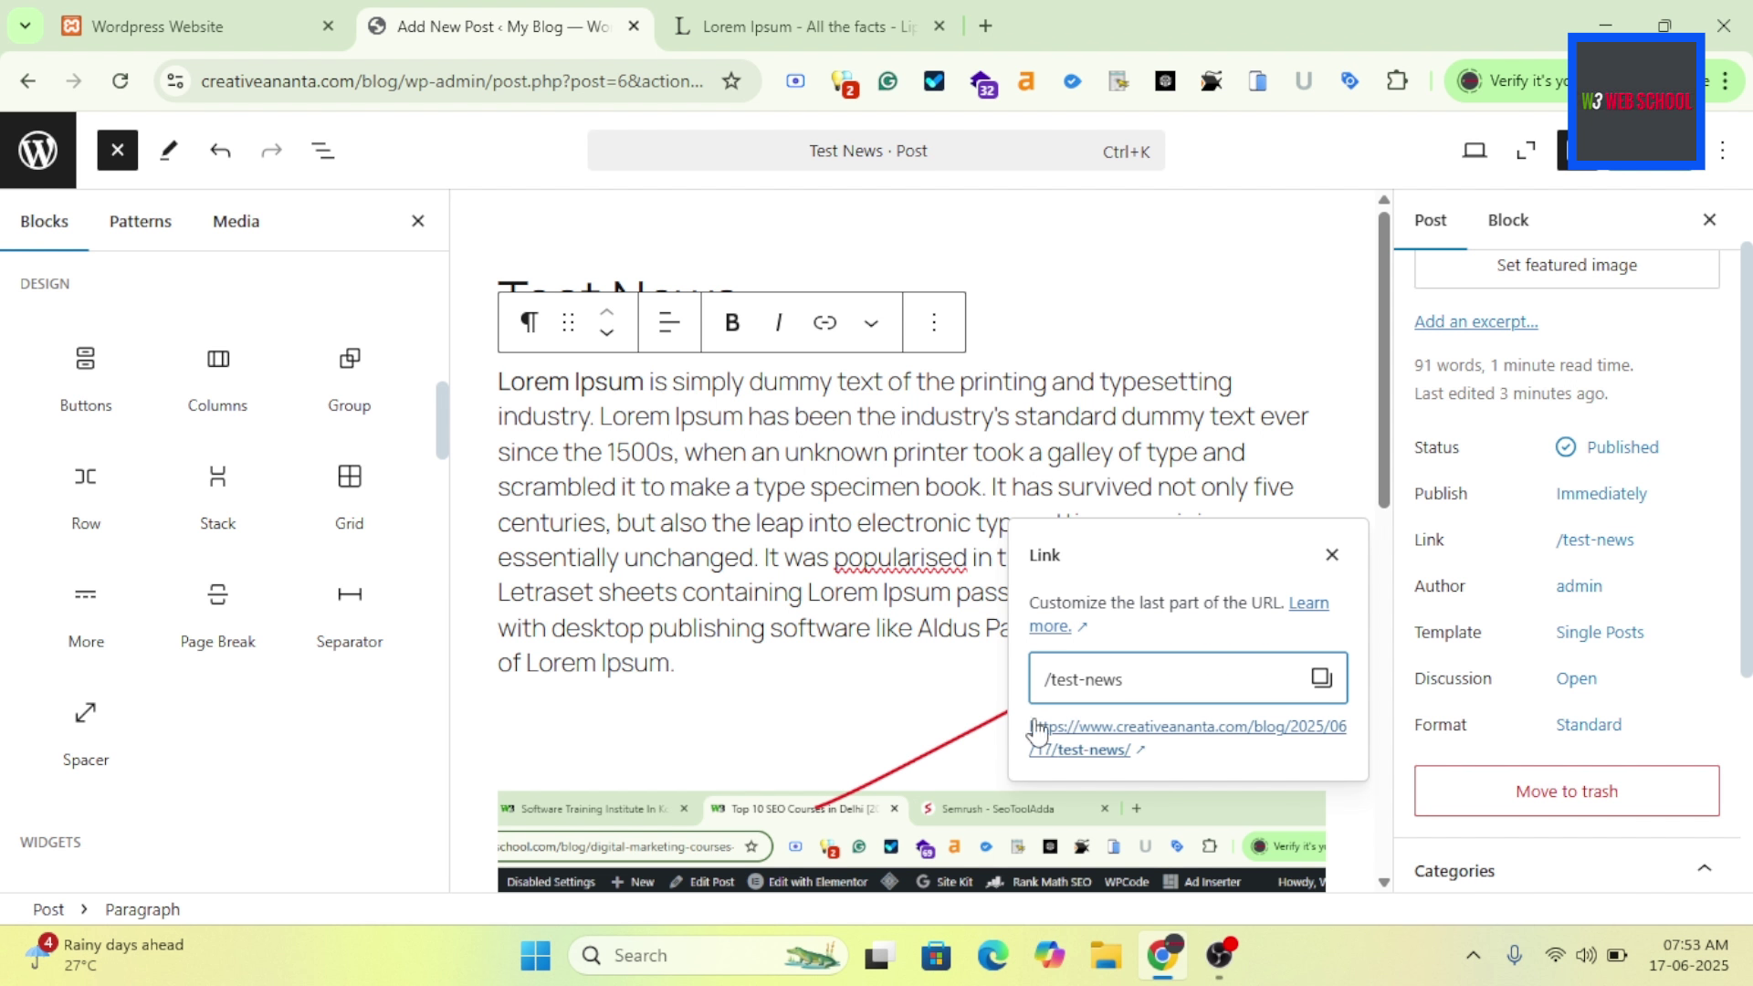
{"action": "left_click_drag", "start_coordinate": [1027, 723], "coordinate": [1246, 740]}
{"action": "left_click", "coordinate": [1168, 603]}
{"action": "triple_click", "coordinate": [1167, 603]}
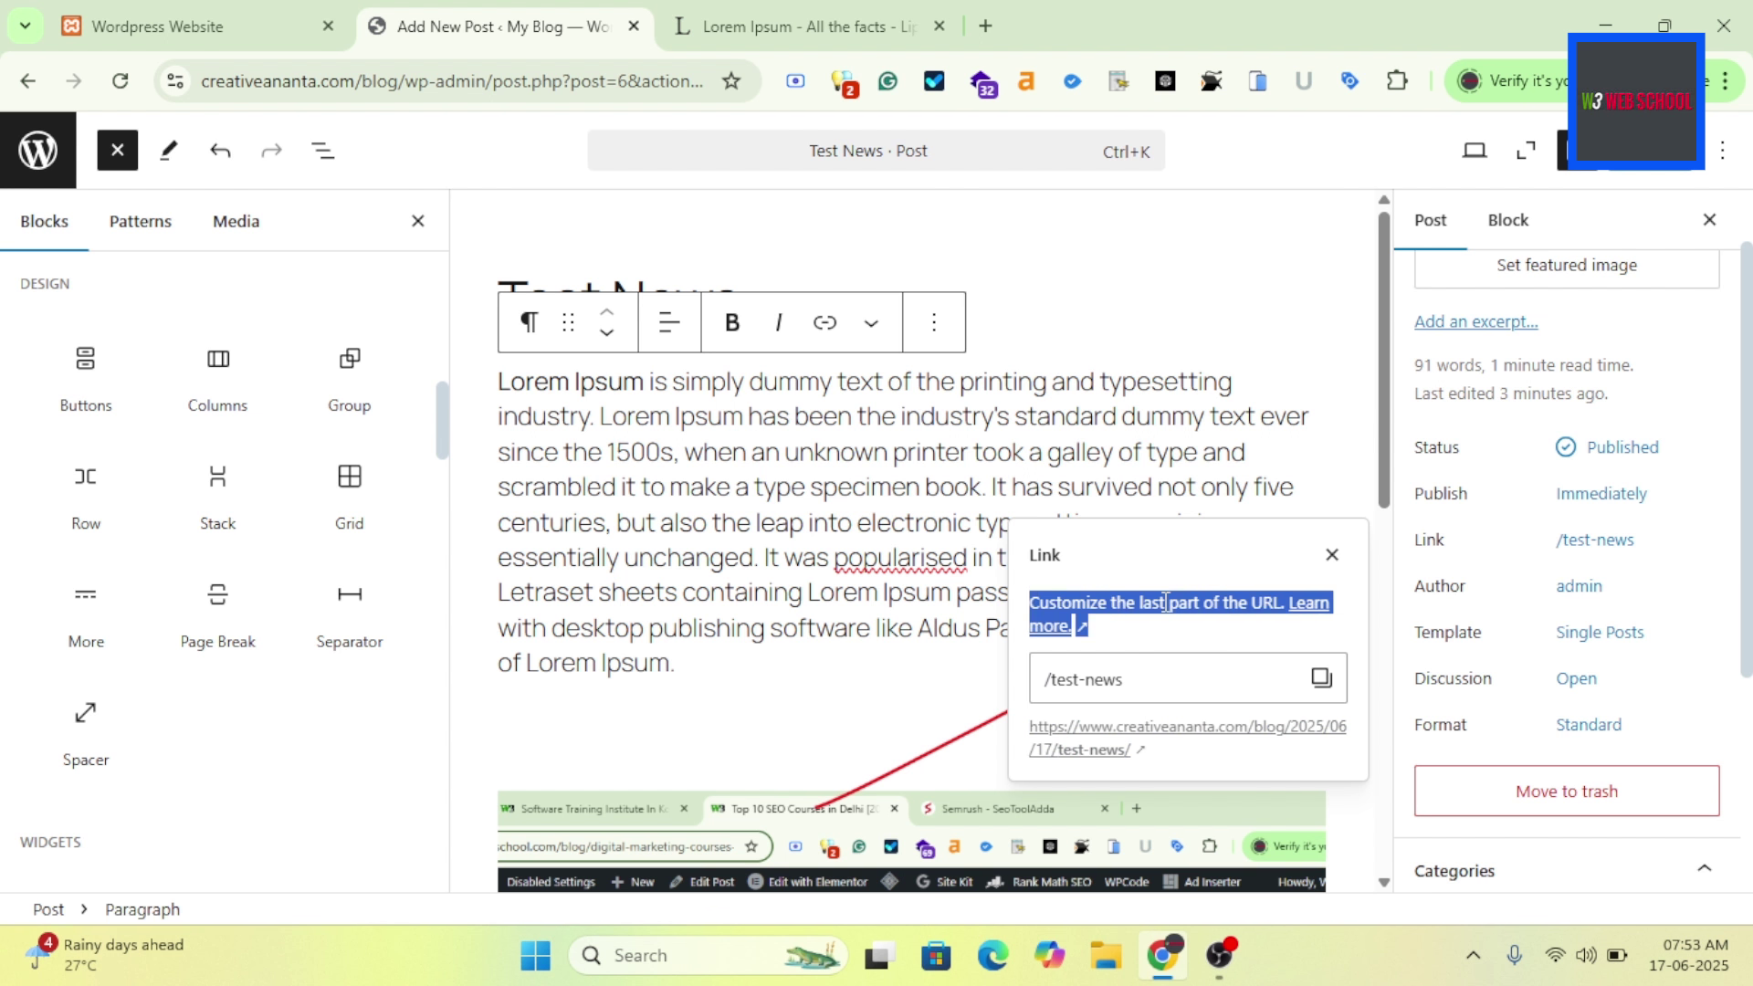
{"action": "left_click", "coordinate": [1167, 602]}
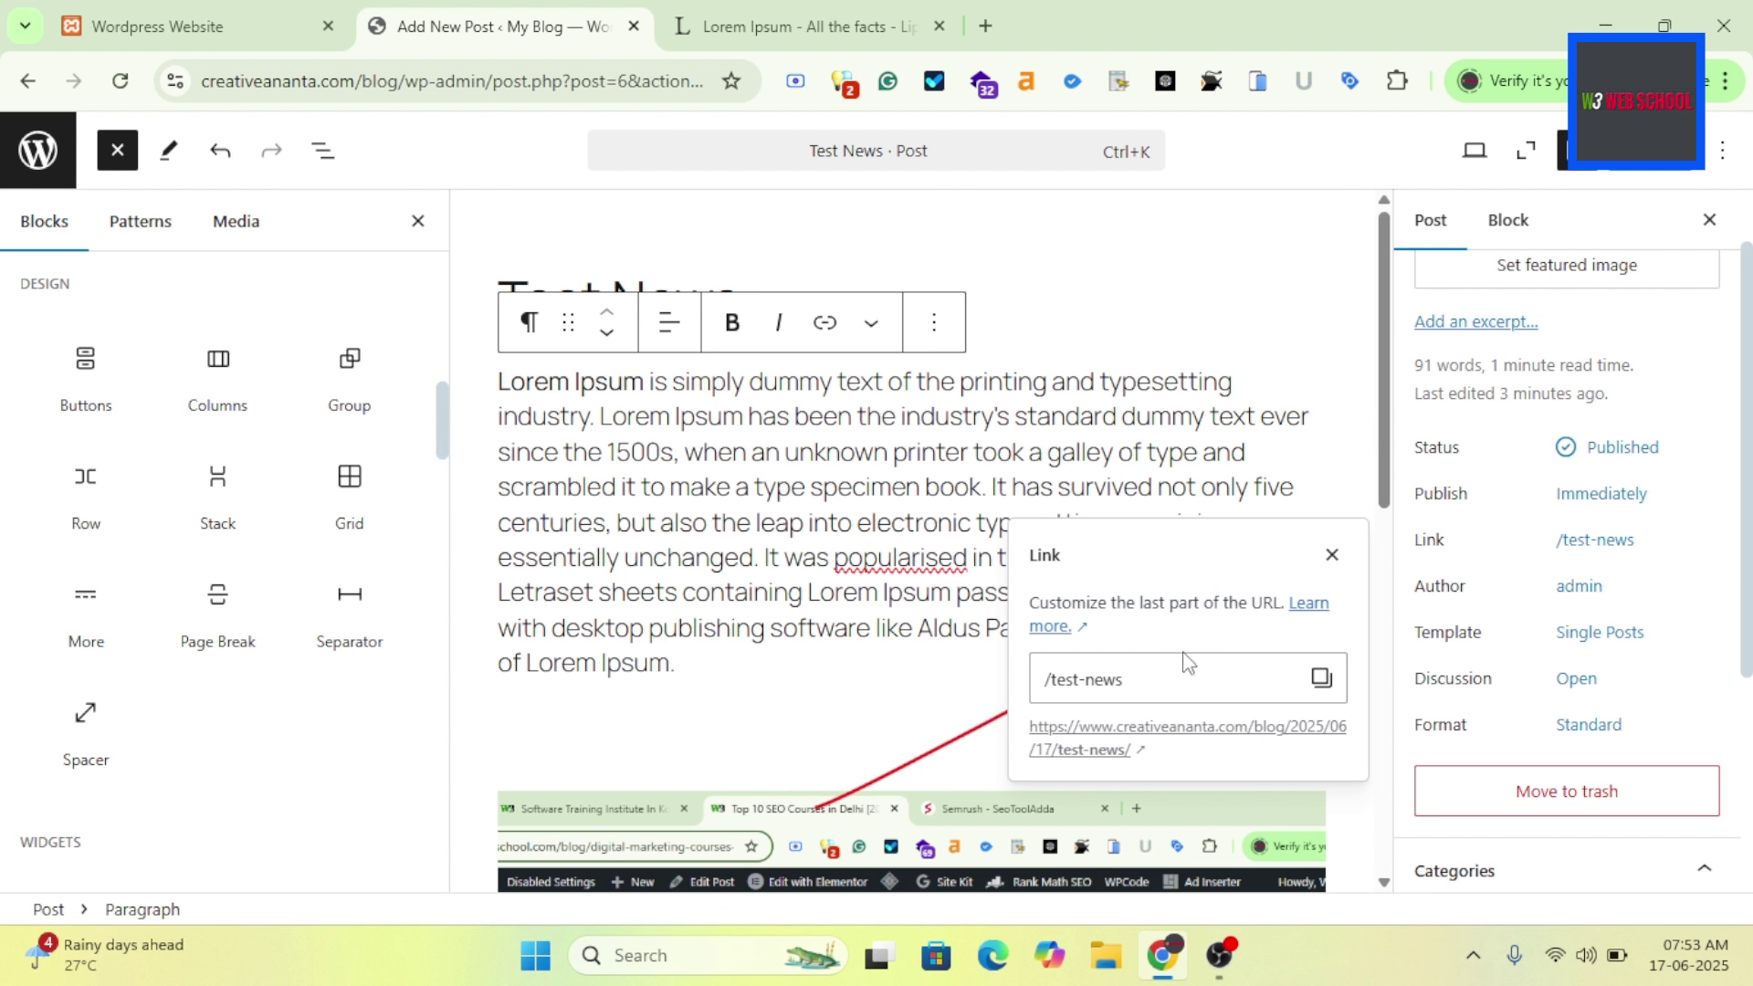
{"action": "left_click", "coordinate": [1131, 682]}
{"action": "left_click", "coordinate": [1132, 682]}
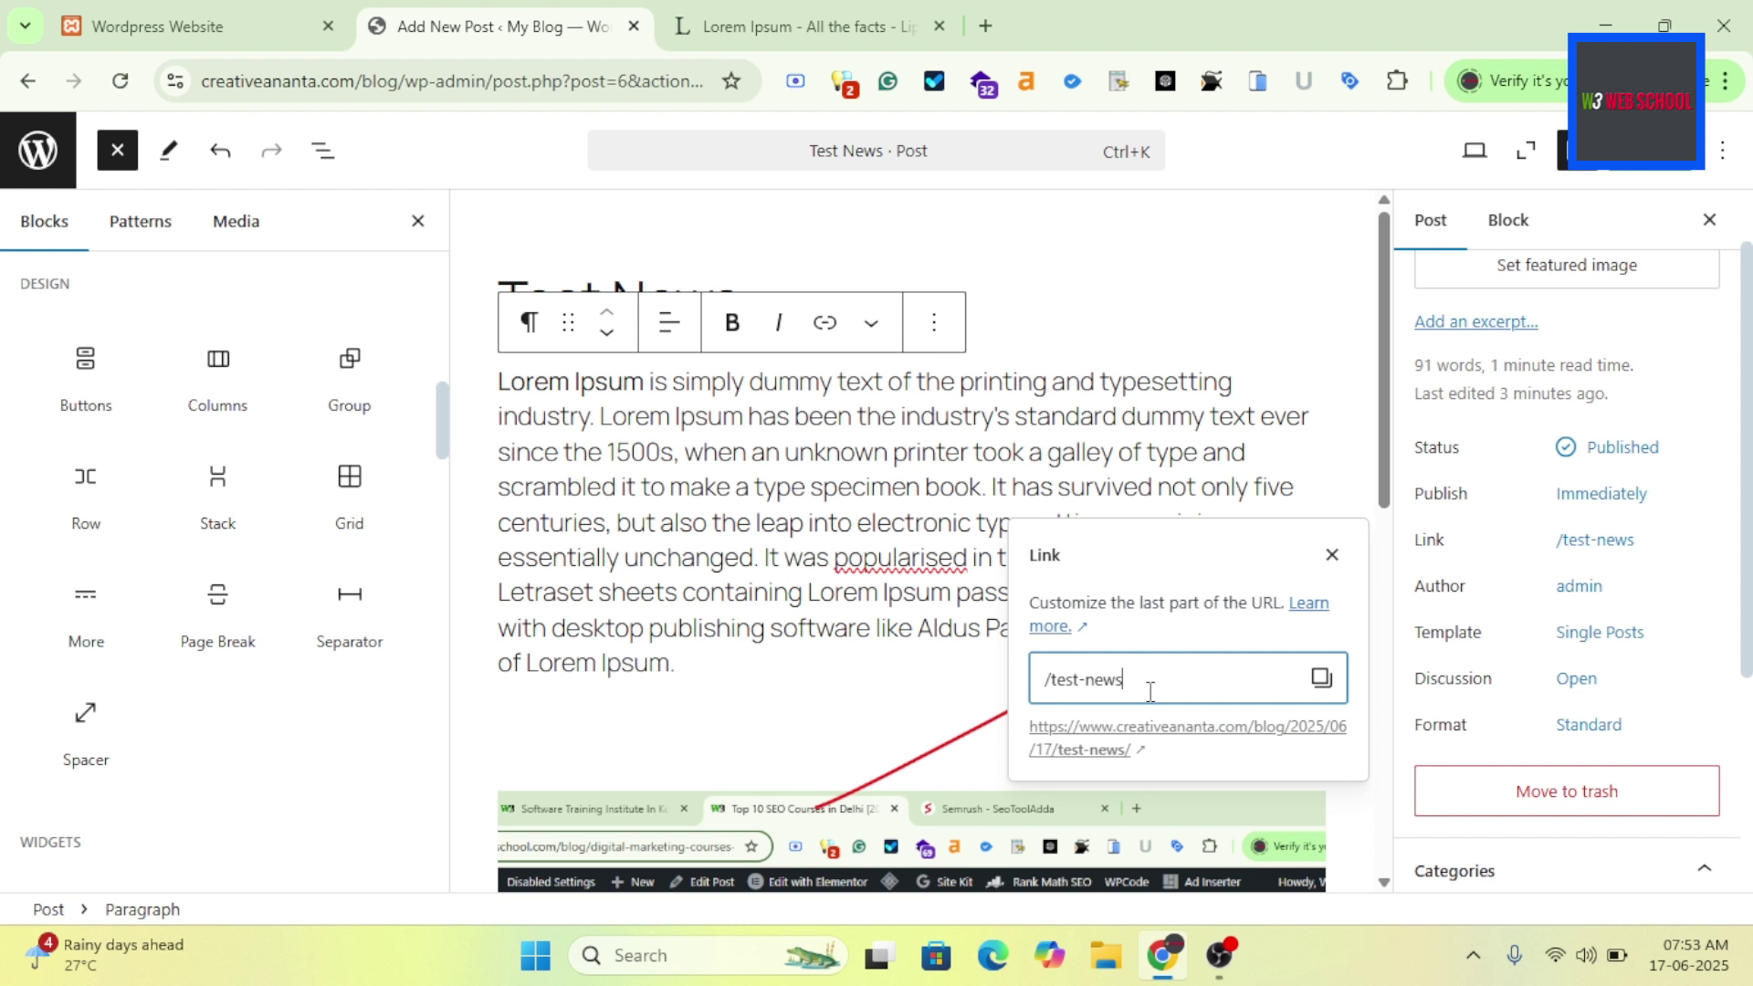
Check the author selection for the post and close it without picking another author.
{"action": "scroll", "coordinate": [1584, 445], "scroll_direction": "down", "scroll_amount": 2}
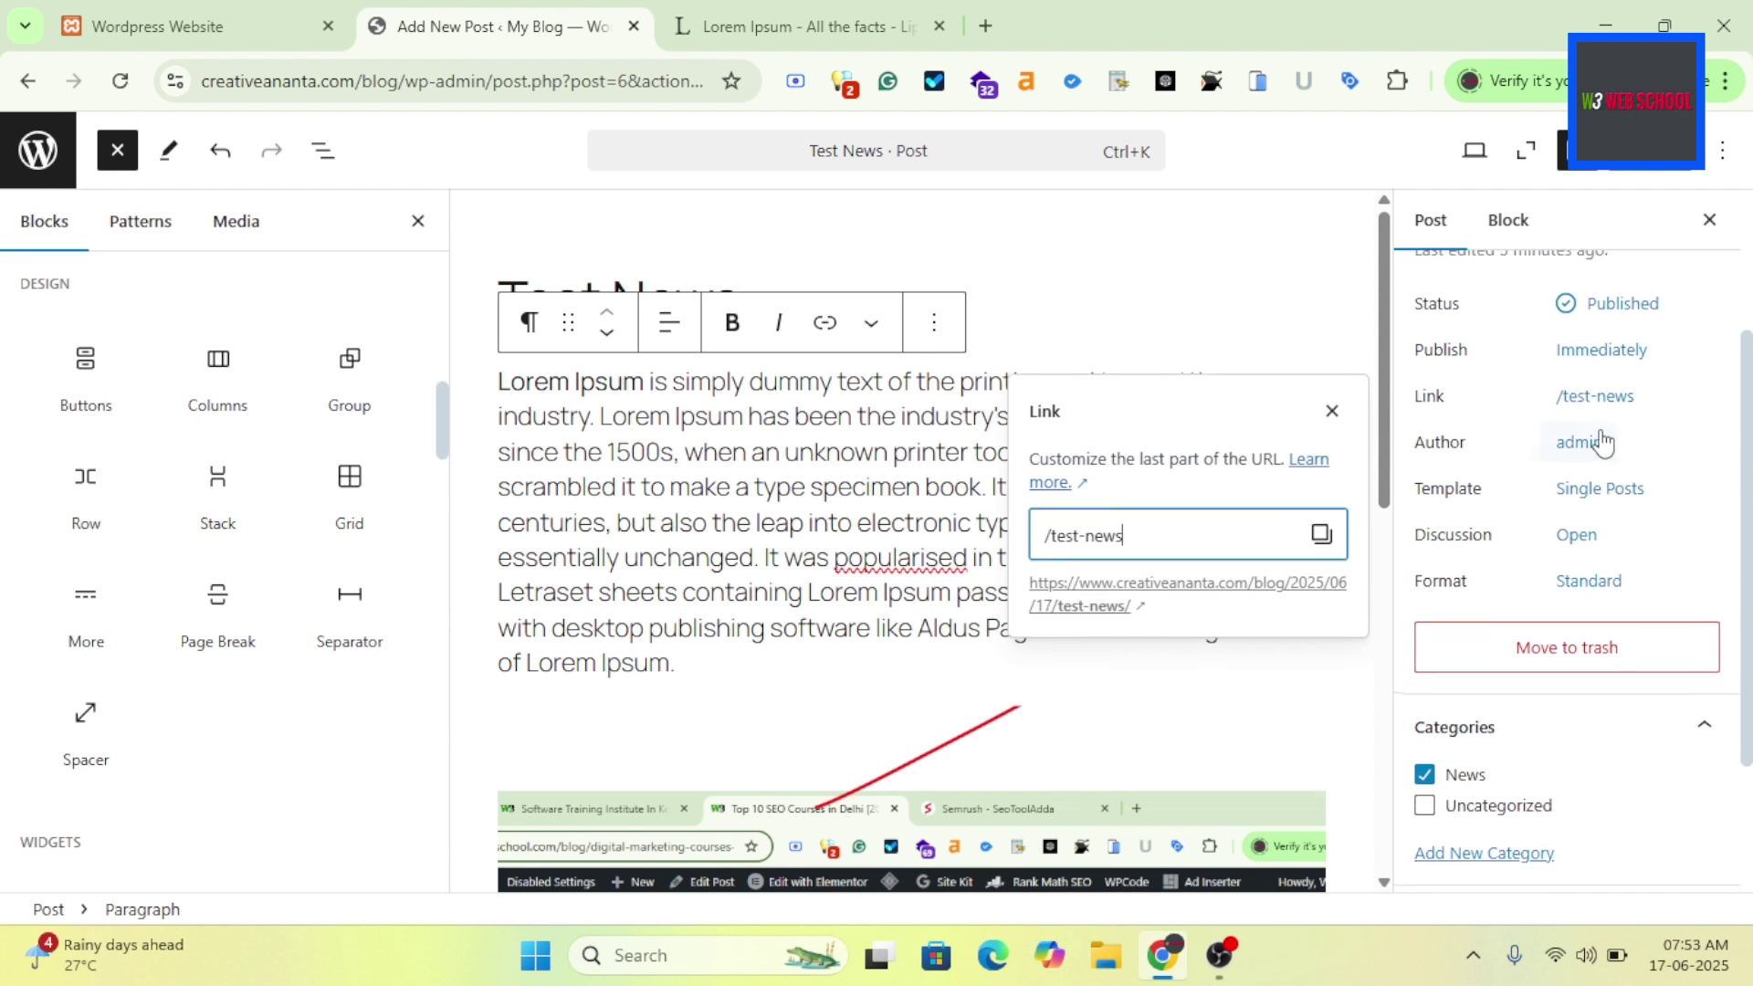
{"action": "left_click", "coordinate": [1578, 441]}
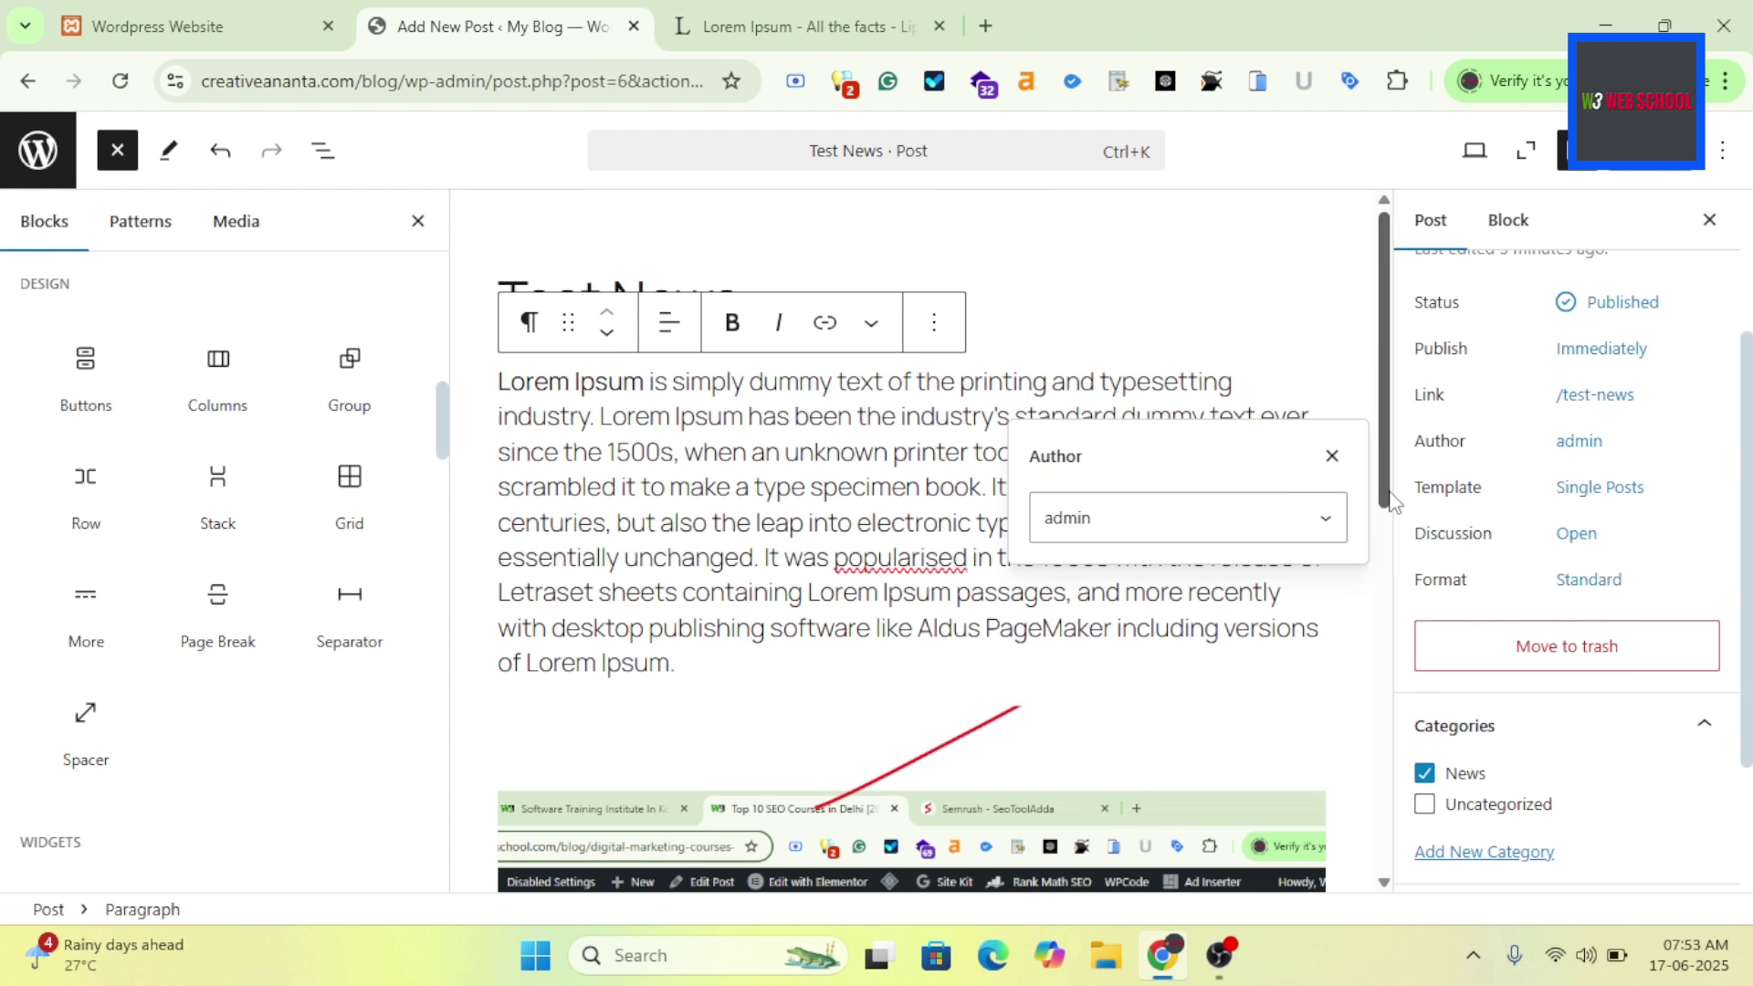
{"action": "left_click", "coordinate": [1332, 456]}
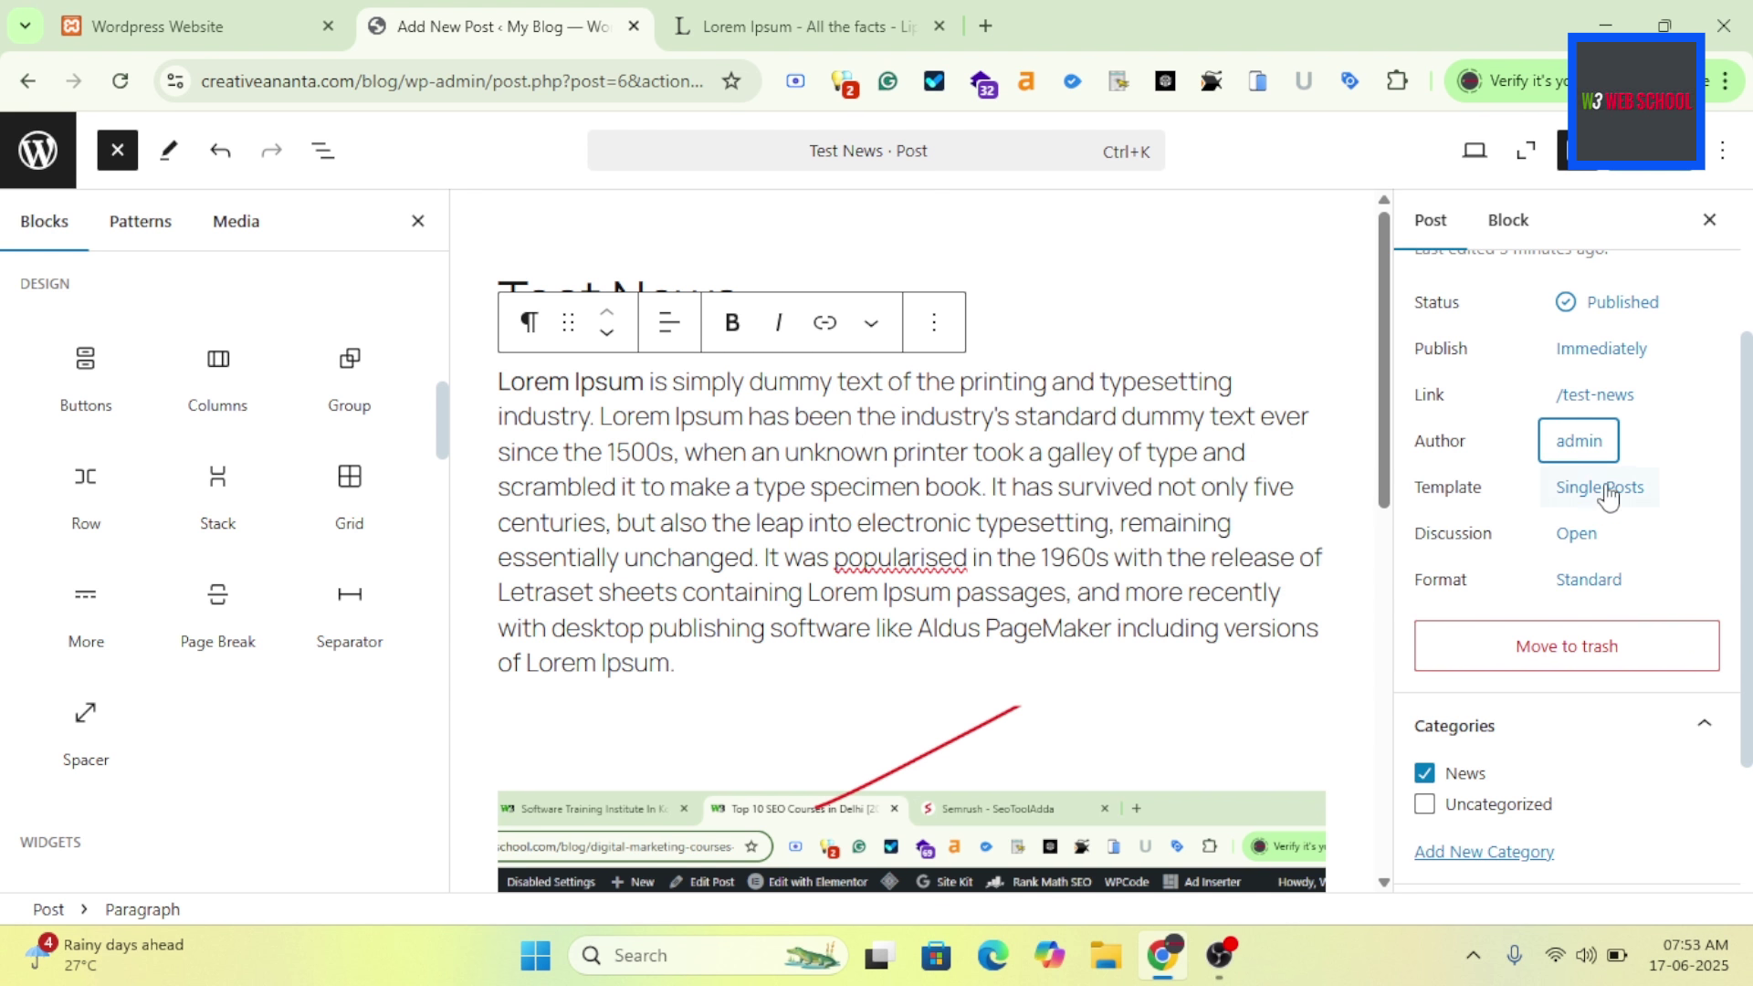
Open the post's Single Posts template for editing and dismiss the template editor's welcome guide.
{"action": "left_click", "coordinate": [1577, 493]}
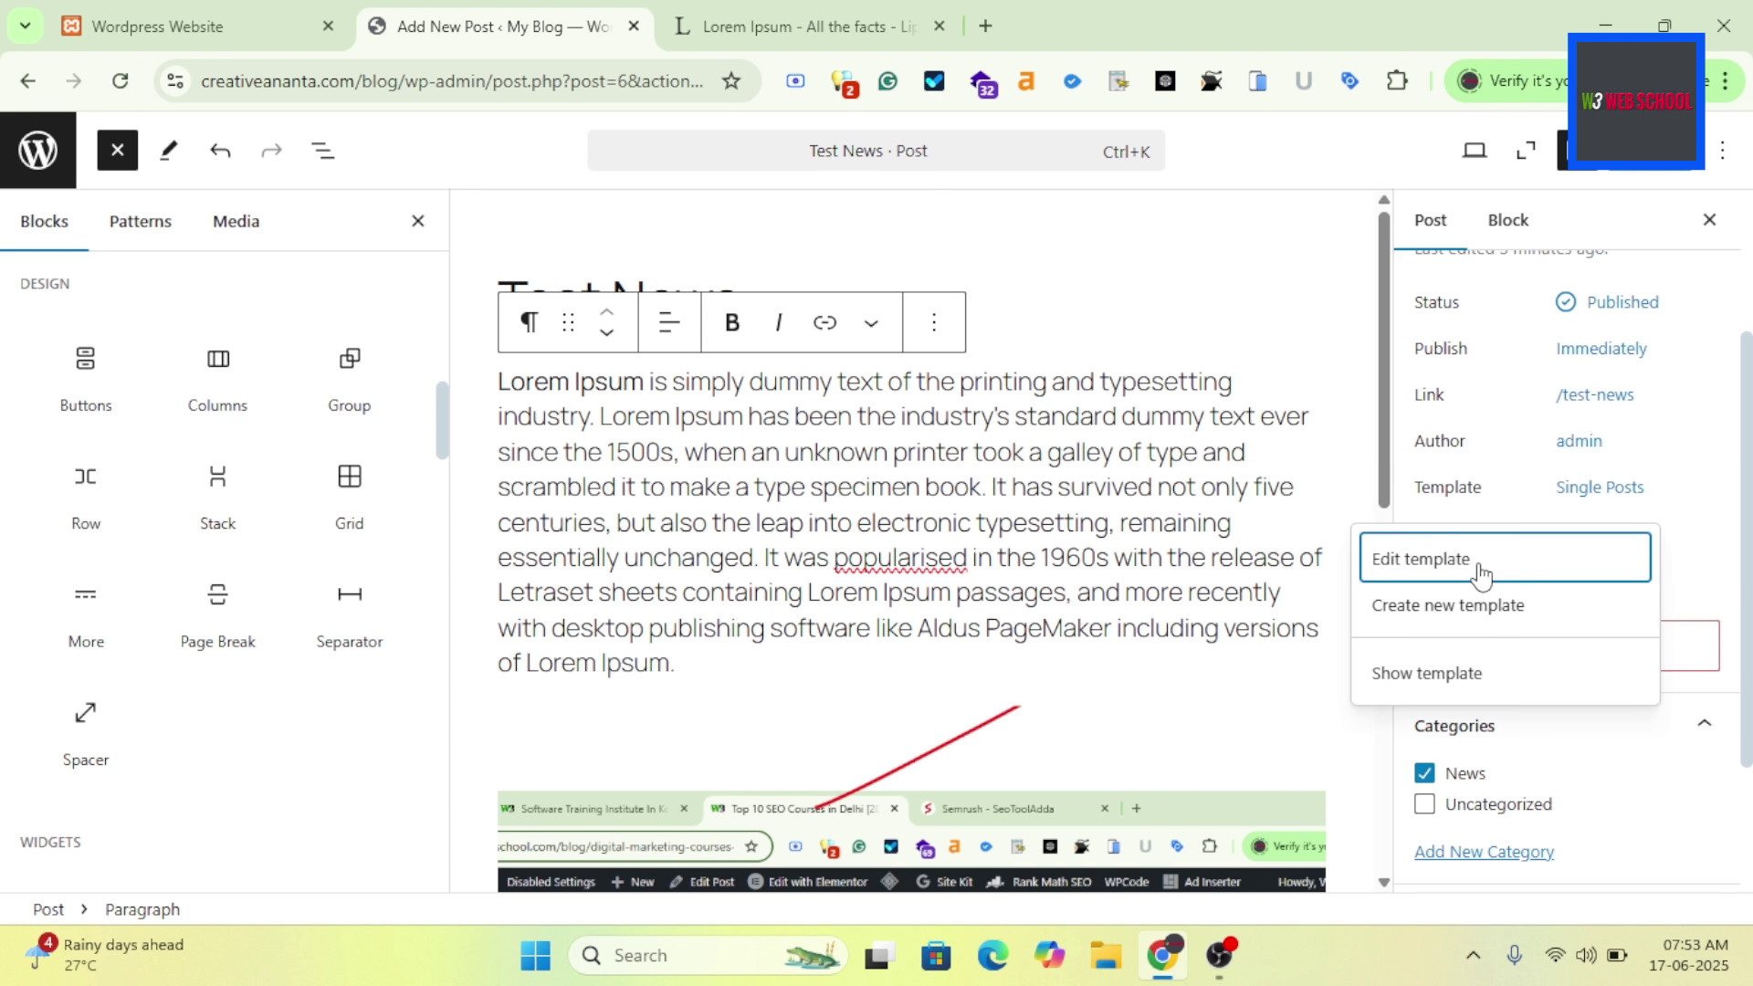
{"action": "left_click", "coordinate": [1564, 571]}
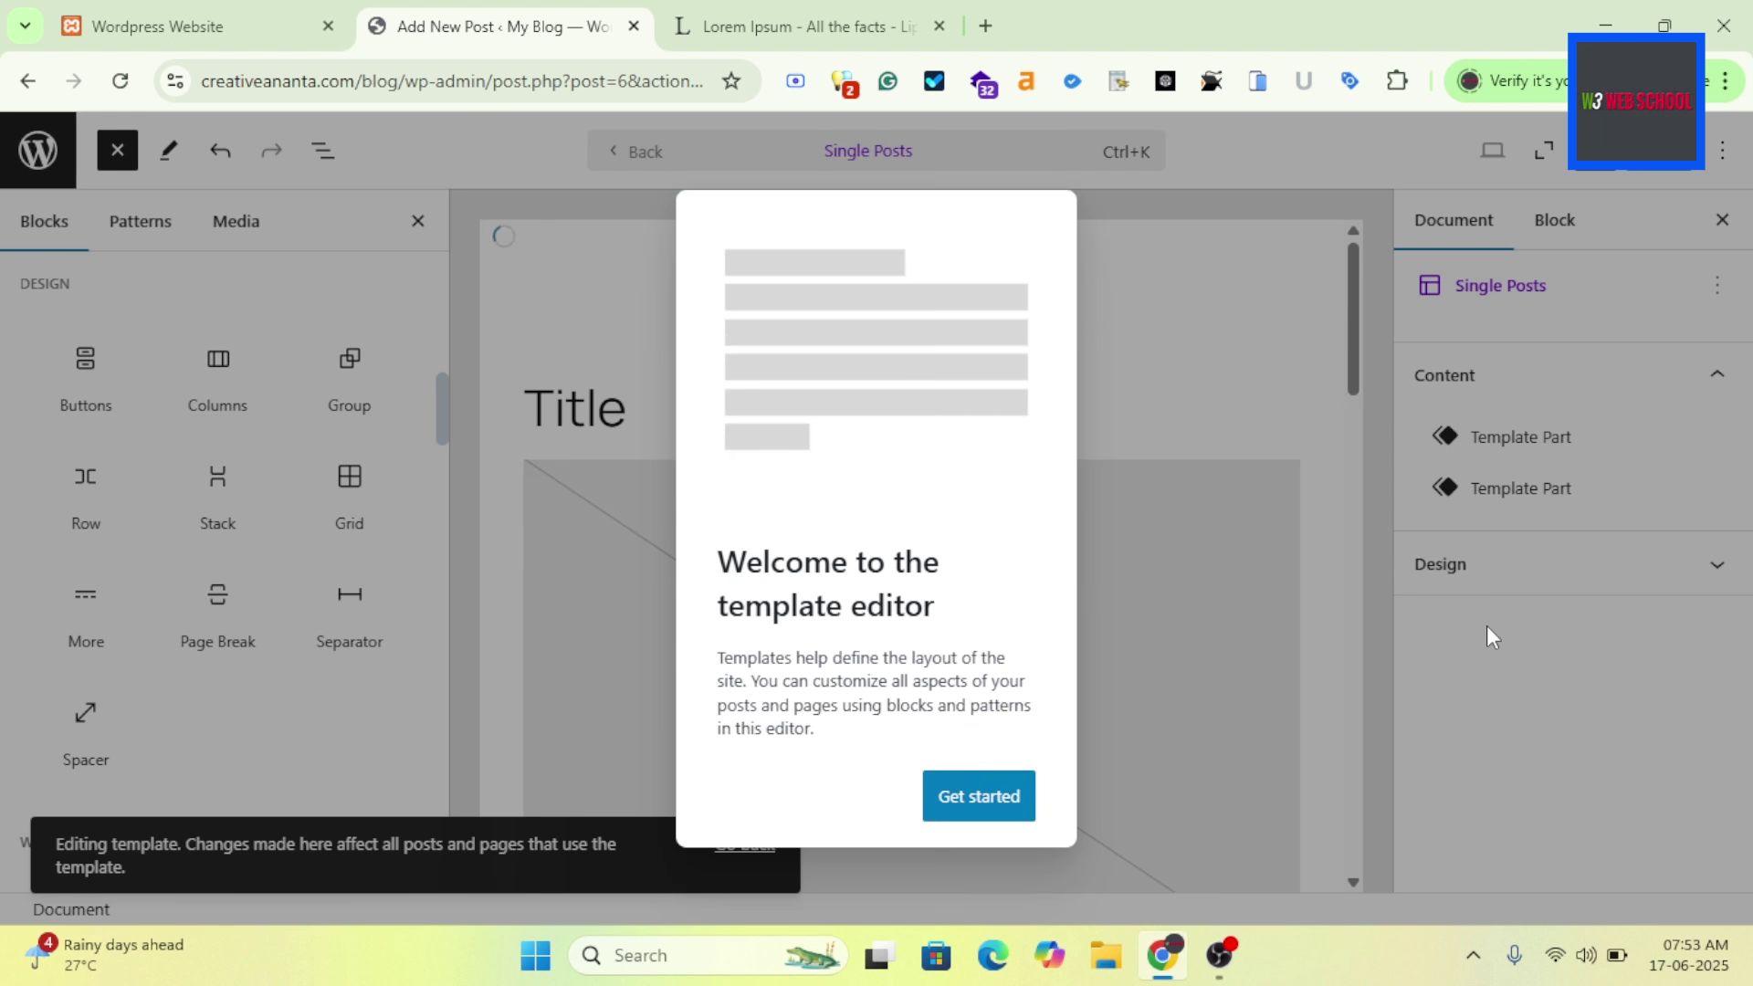
{"action": "left_click", "coordinate": [979, 803]}
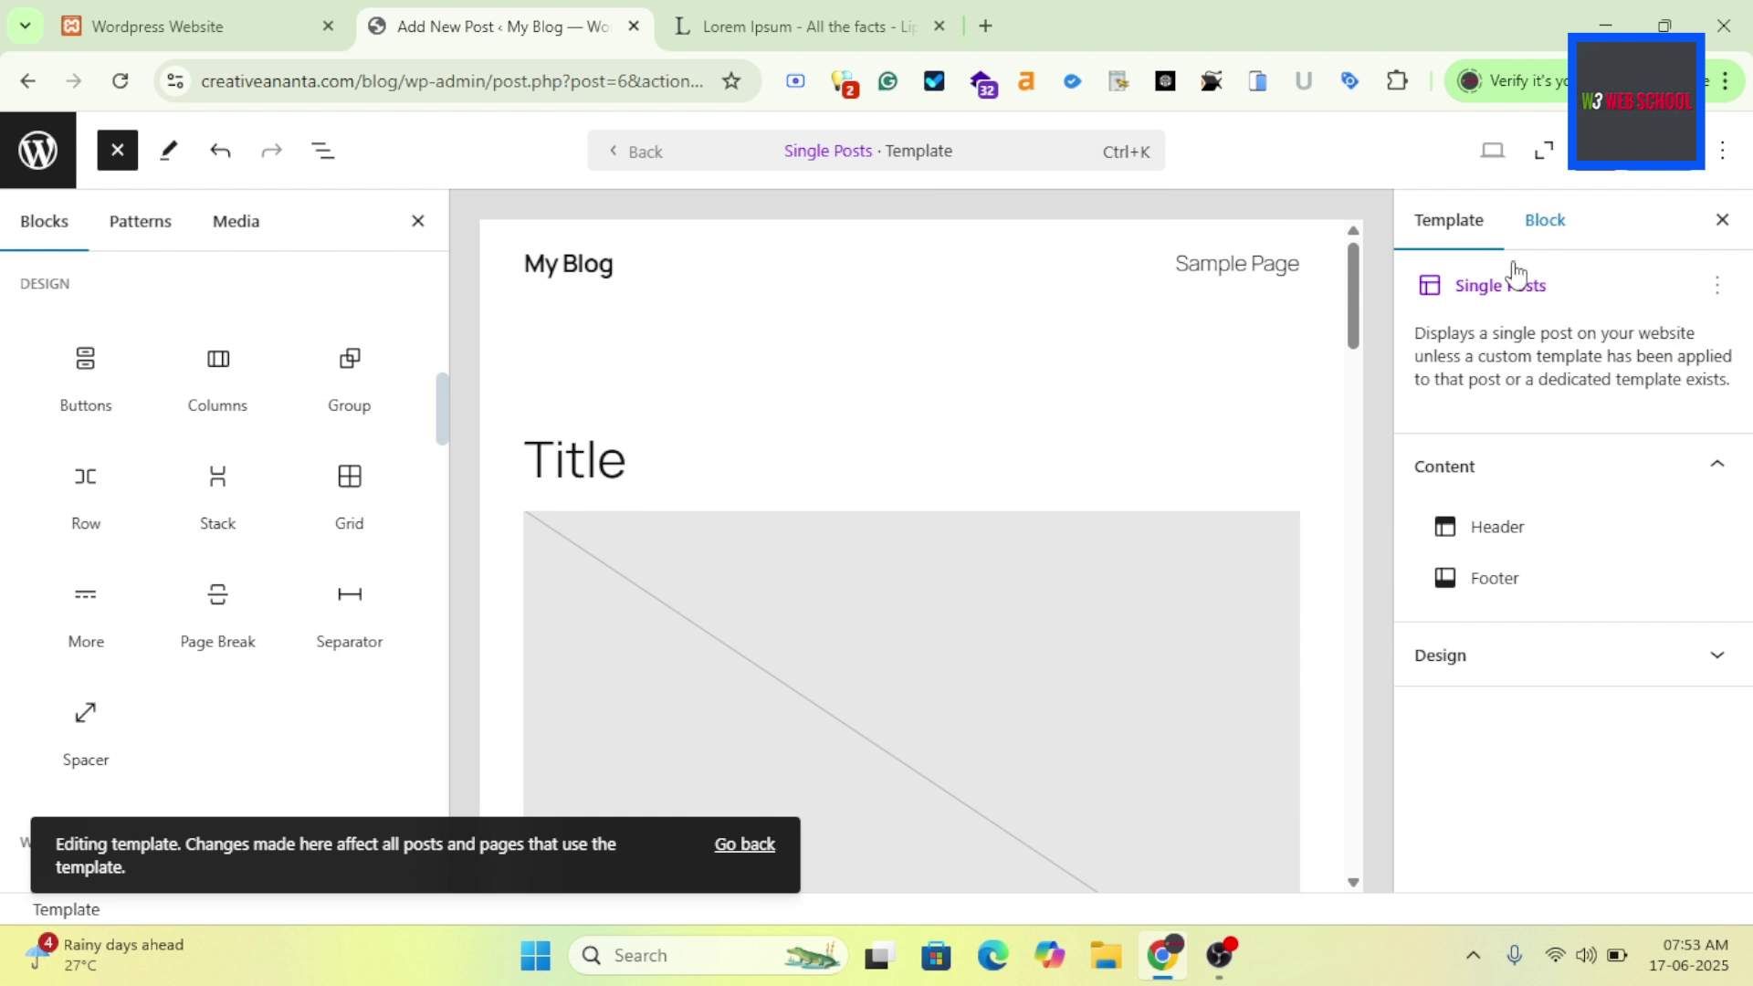
Review the Single Posts template's settings and its block settings, hiding and reopening the settings sidebar.
{"action": "left_click", "coordinate": [1565, 236]}
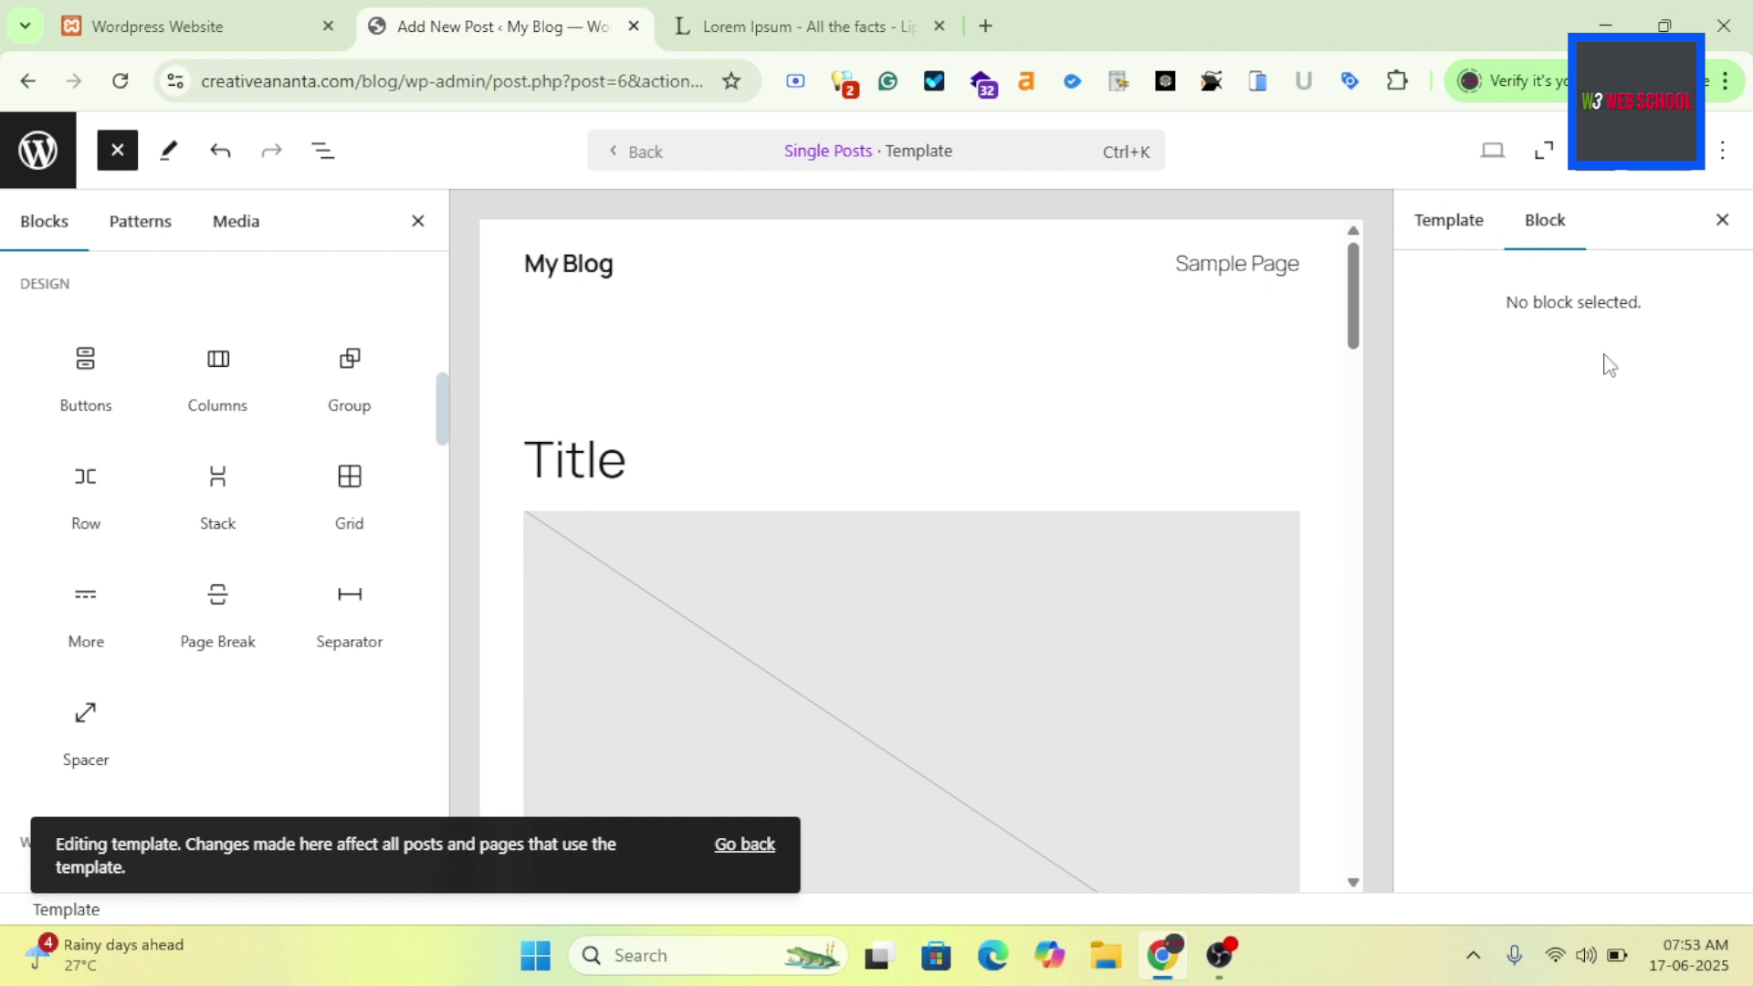
{"action": "left_click", "coordinate": [1448, 236]}
{"action": "left_click", "coordinate": [1722, 220]}
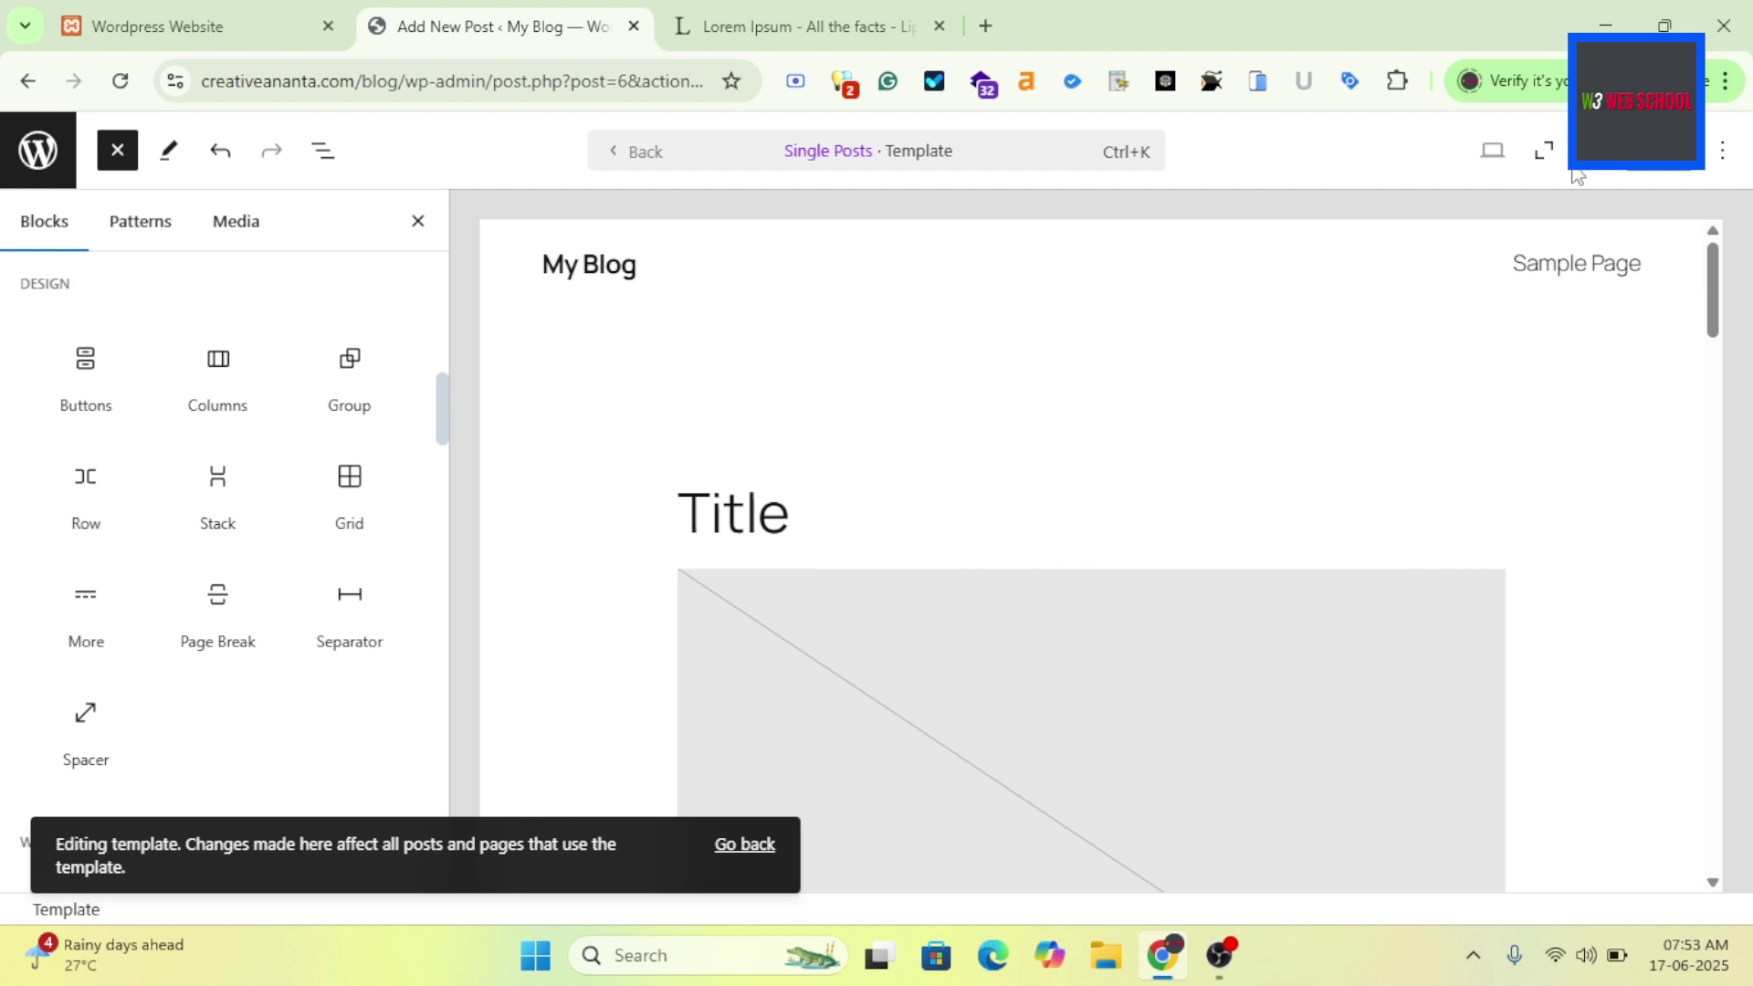
{"action": "left_click", "coordinate": [1600, 157]}
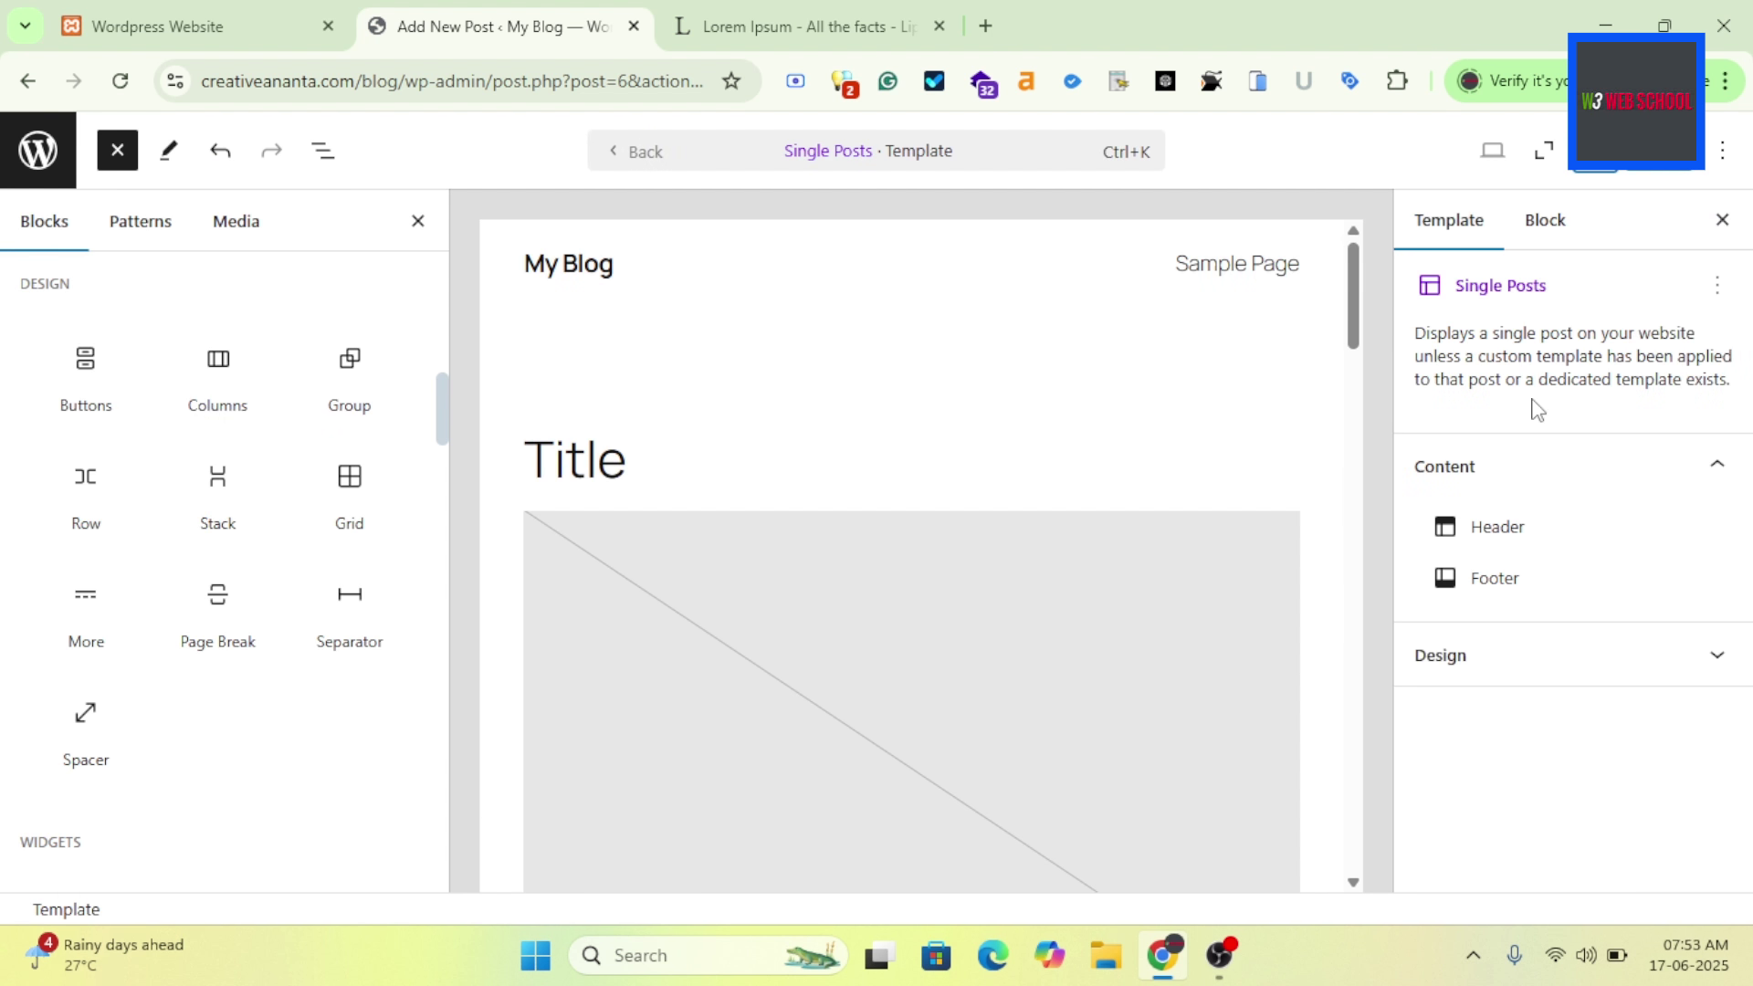
Hide the template's settings sidebar and publish the post from the template editor.
{"action": "left_click", "coordinate": [1722, 220]}
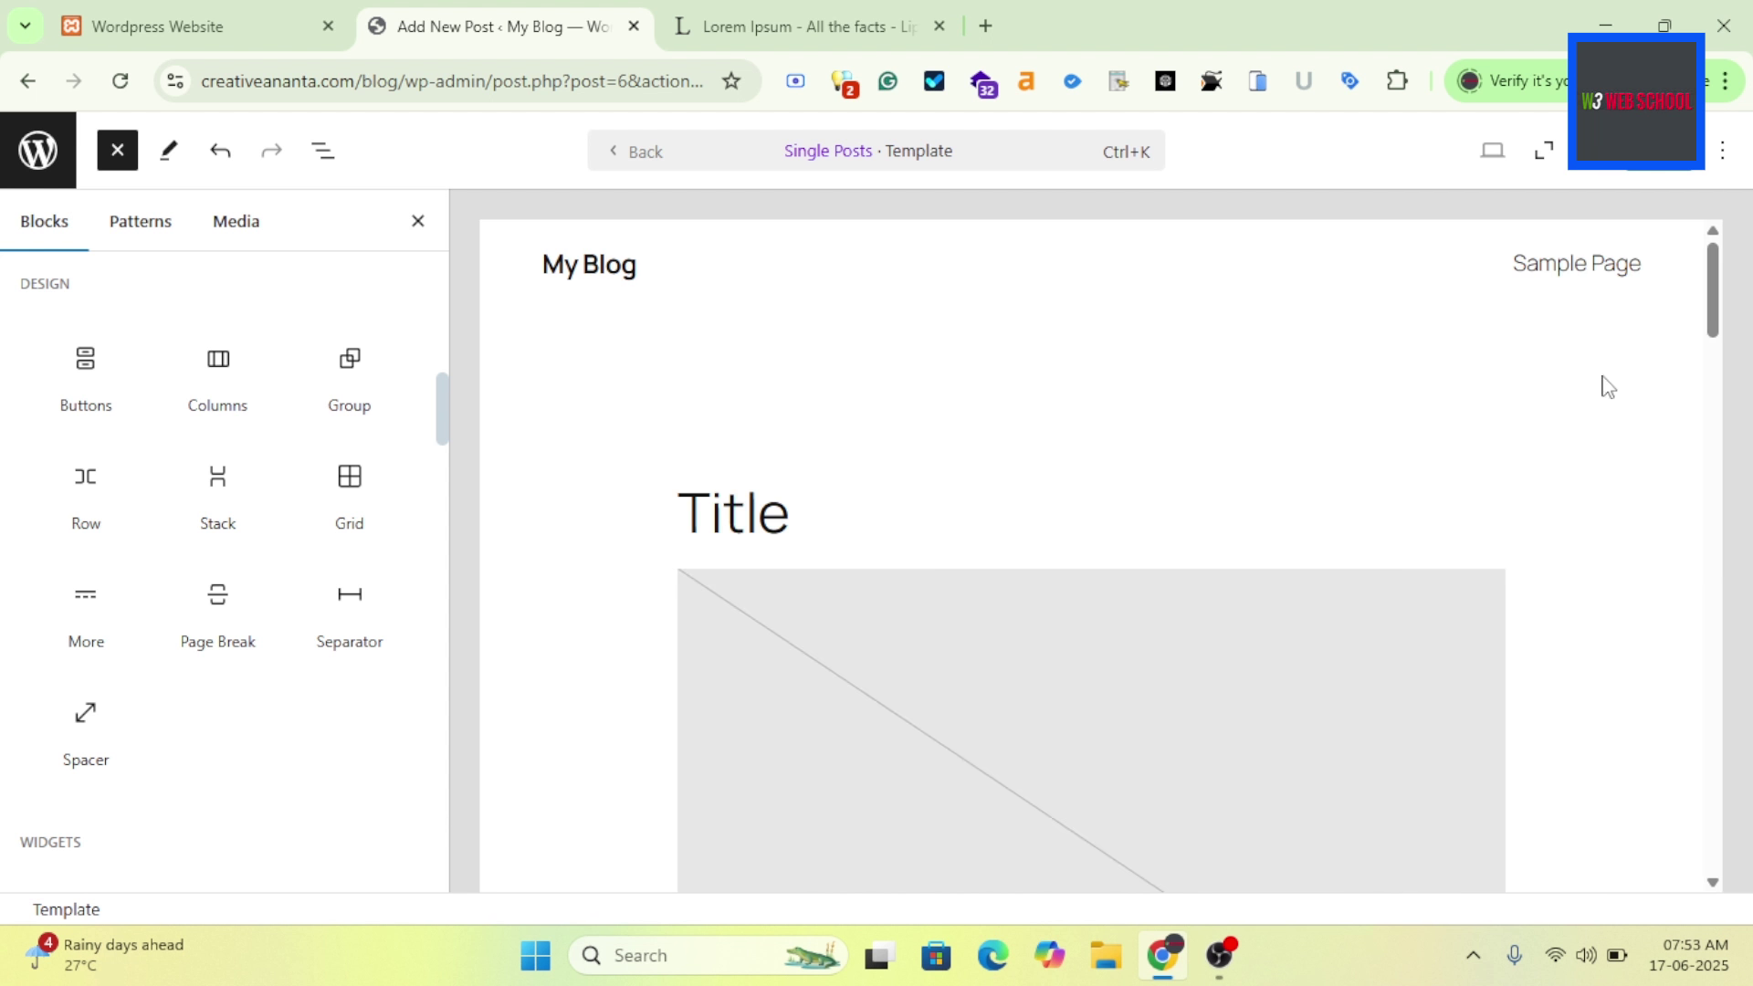
{"action": "left_click", "coordinate": [1661, 173]}
{"action": "left_click", "coordinate": [1674, 170]}
Reload the local WordPress site in its browser tab and return to the blog's editor tab.
{"action": "left_click", "coordinate": [797, 11]}
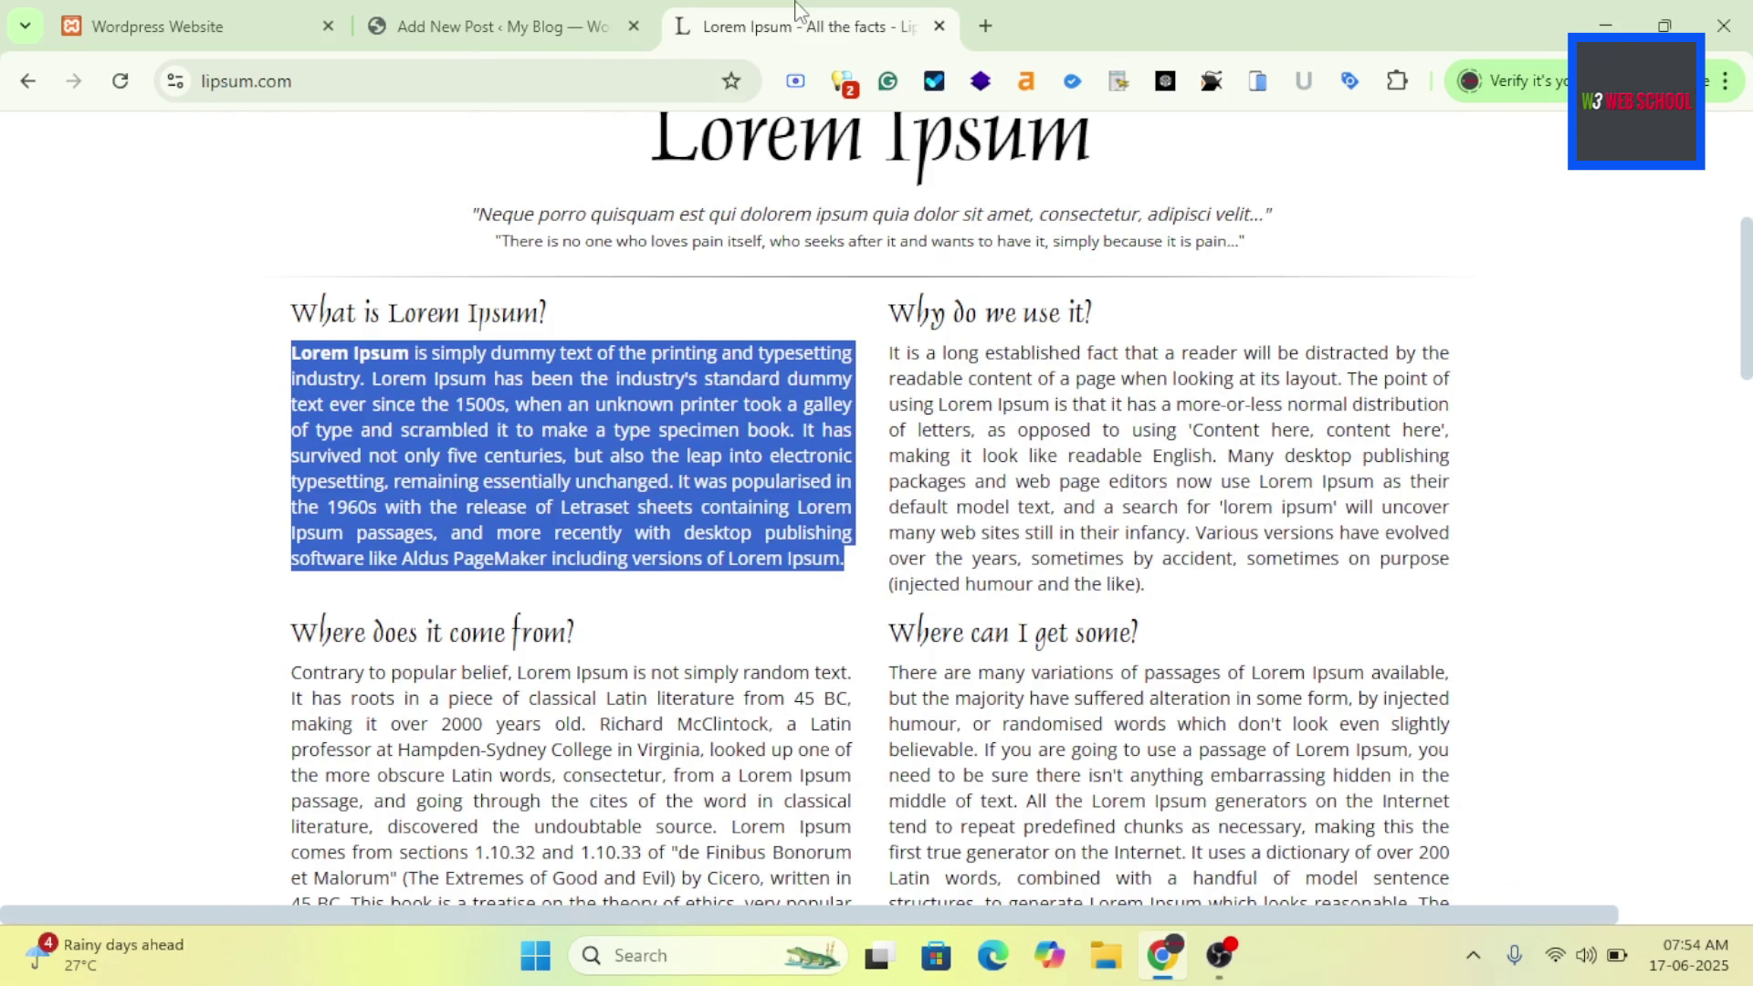
{"action": "left_click", "coordinate": [301, 13]}
{"action": "left_click", "coordinate": [120, 80]}
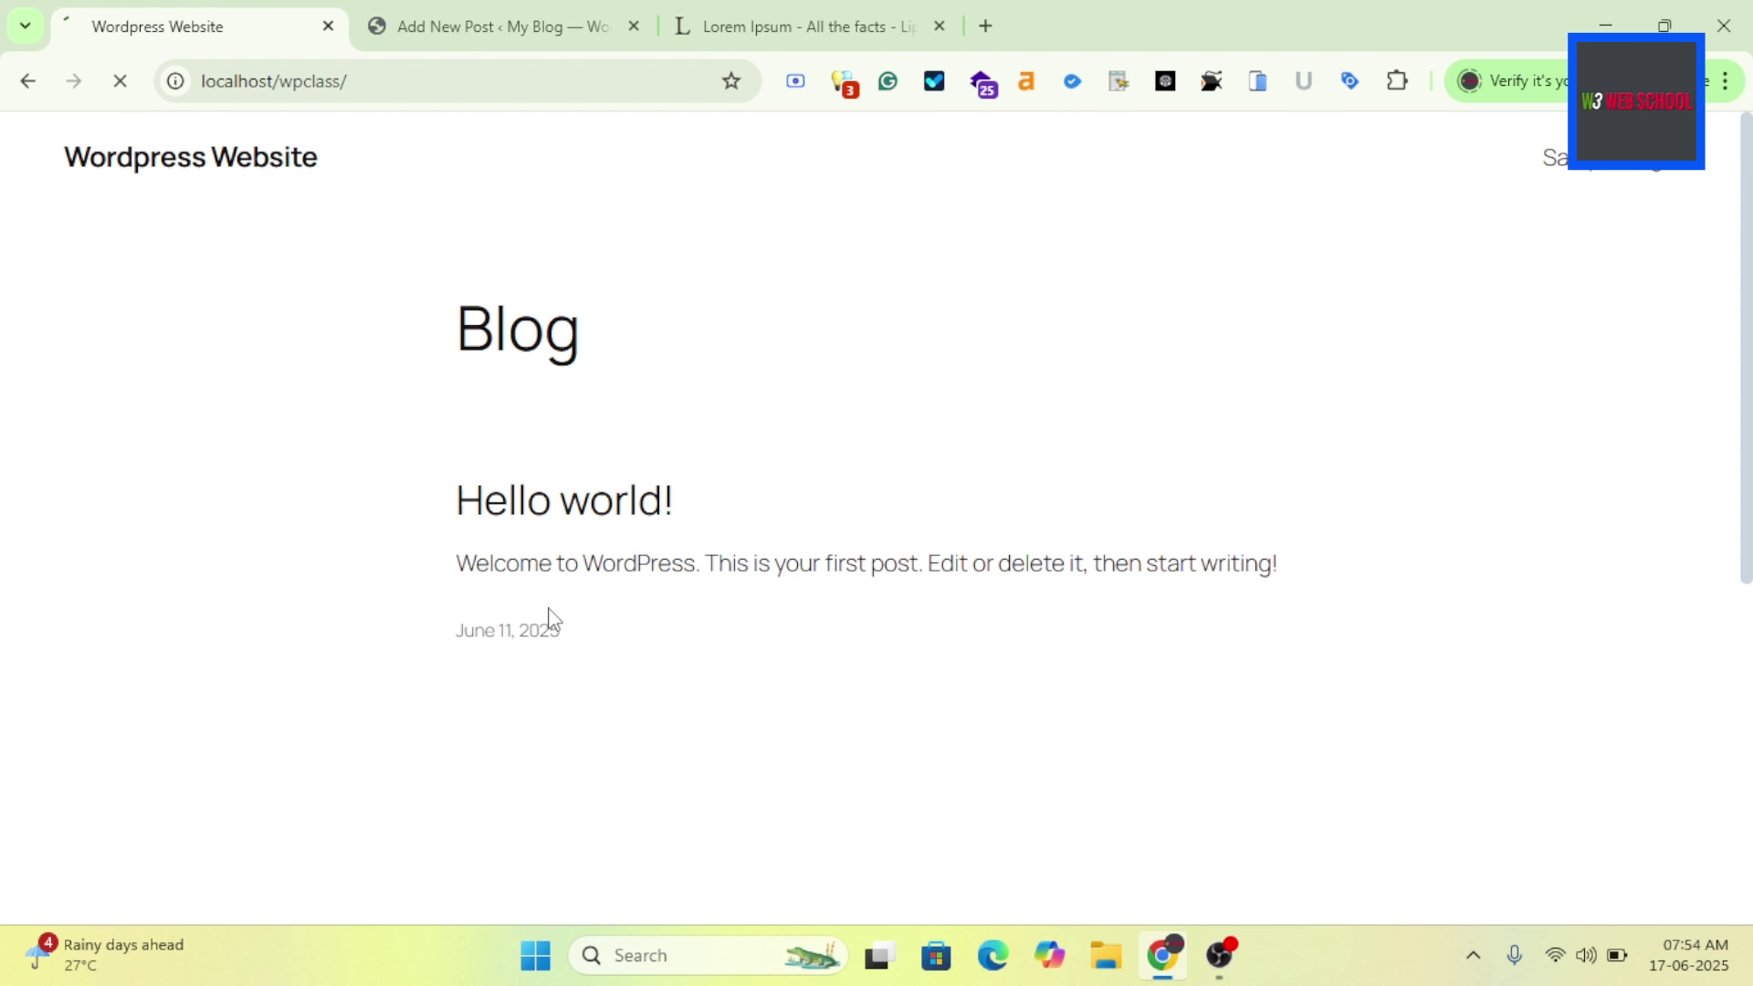
{"action": "left_click", "coordinate": [526, 11]}
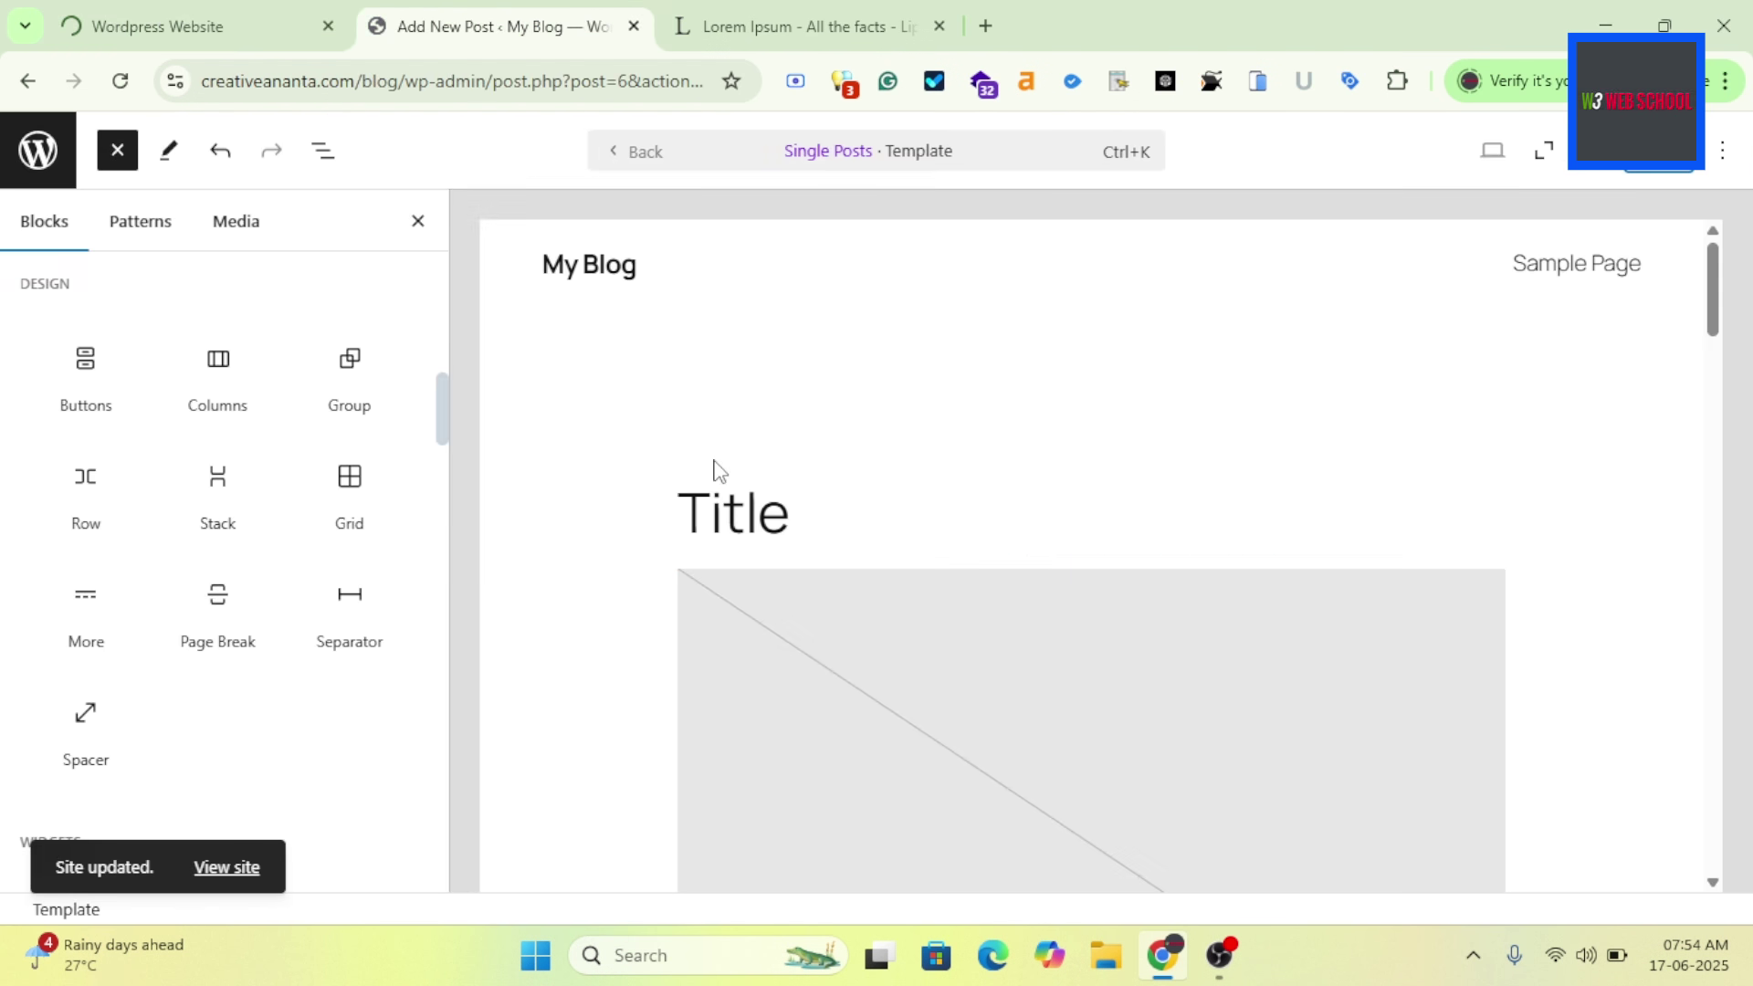
{"action": "left_click", "coordinate": [258, 11]}
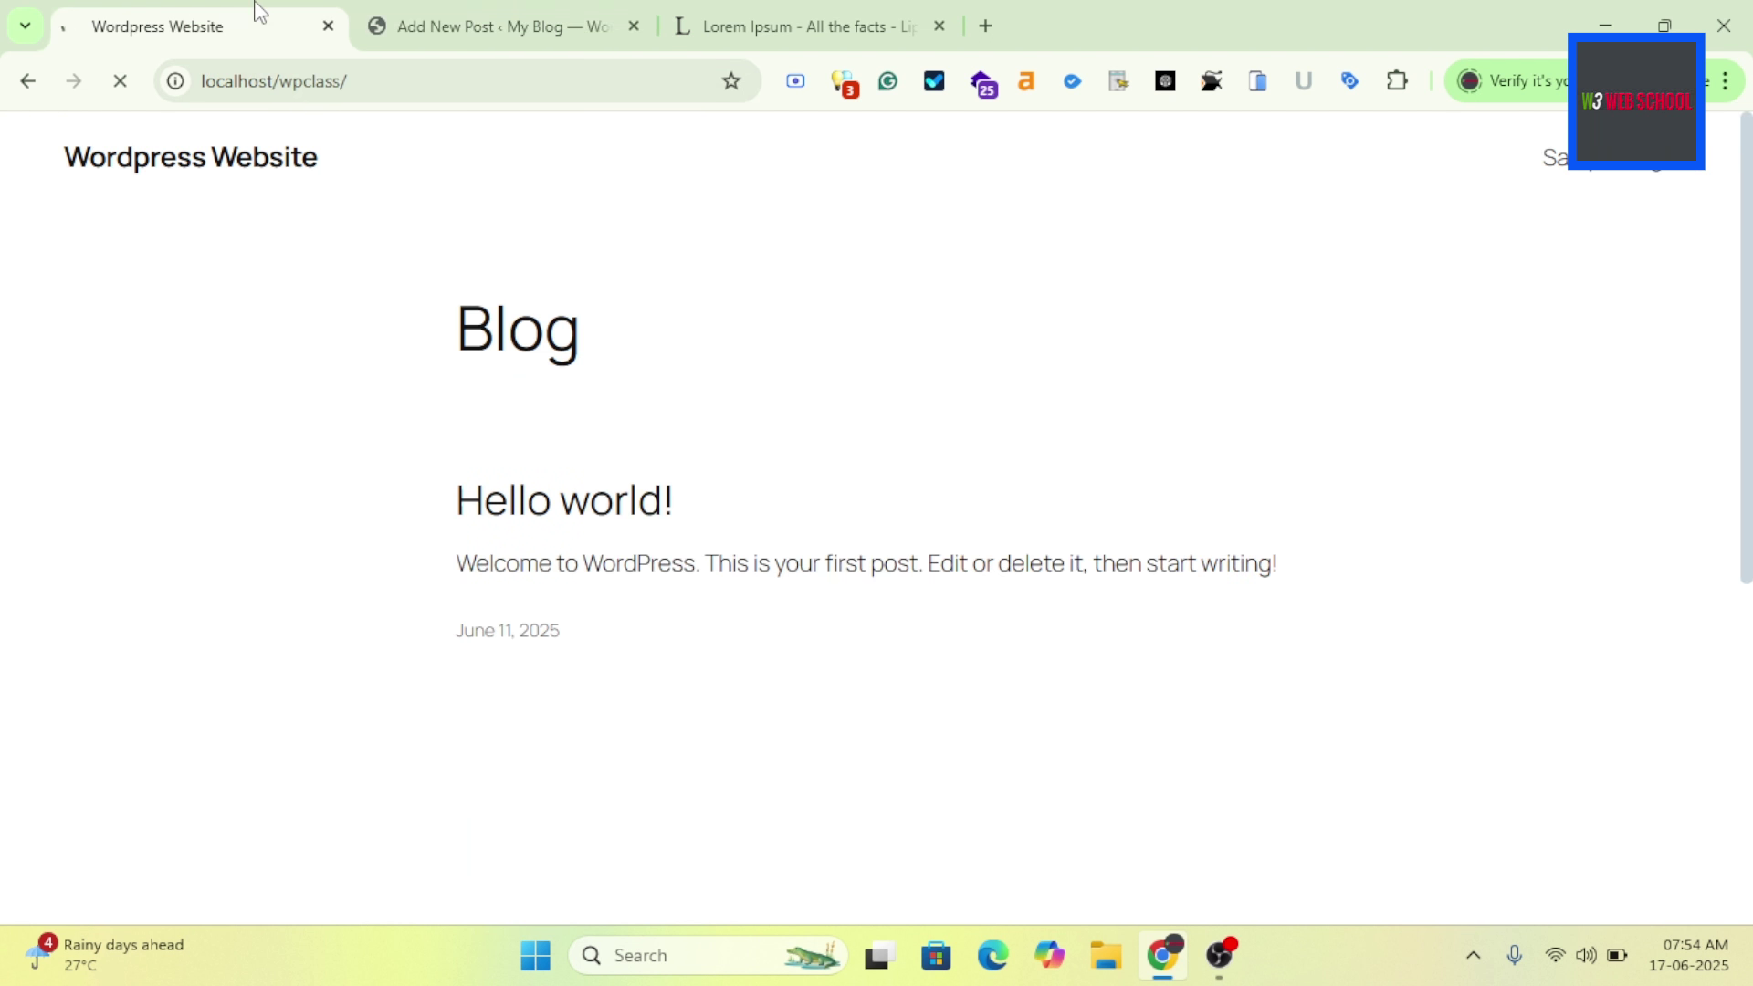
{"action": "left_click", "coordinate": [465, 13]}
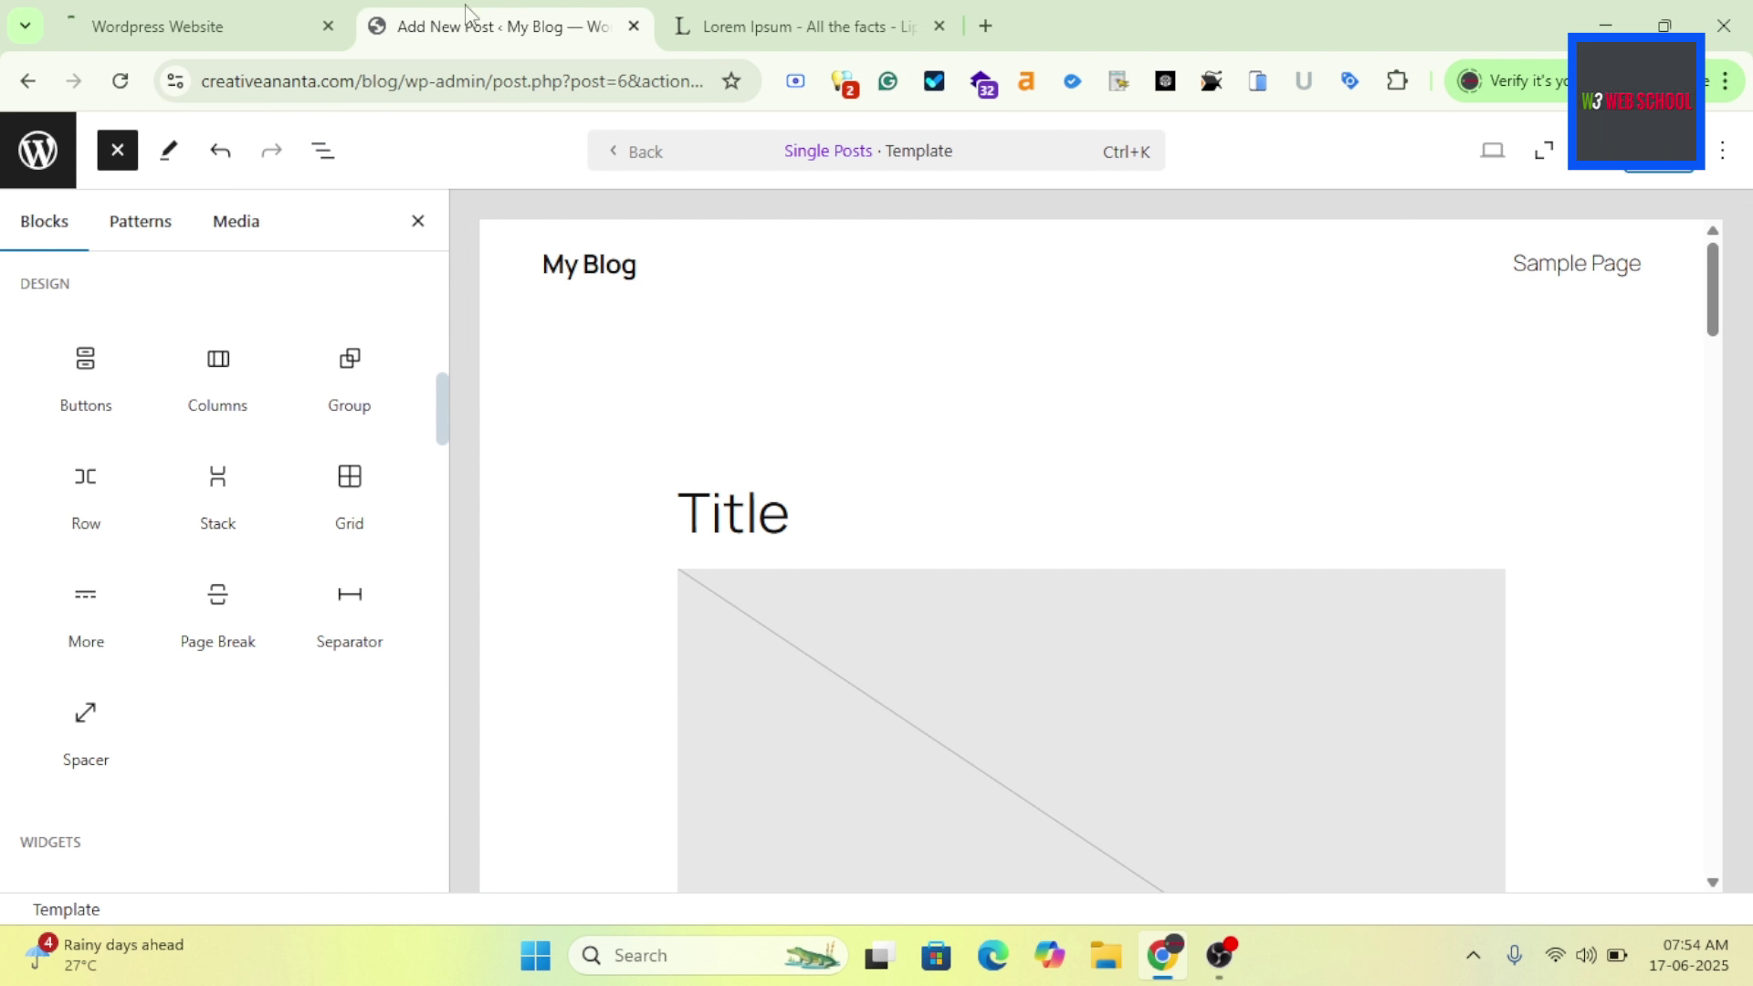
Leave the template editor, open the list of all pages and start a new page.
{"action": "left_click", "coordinate": [38, 154]}
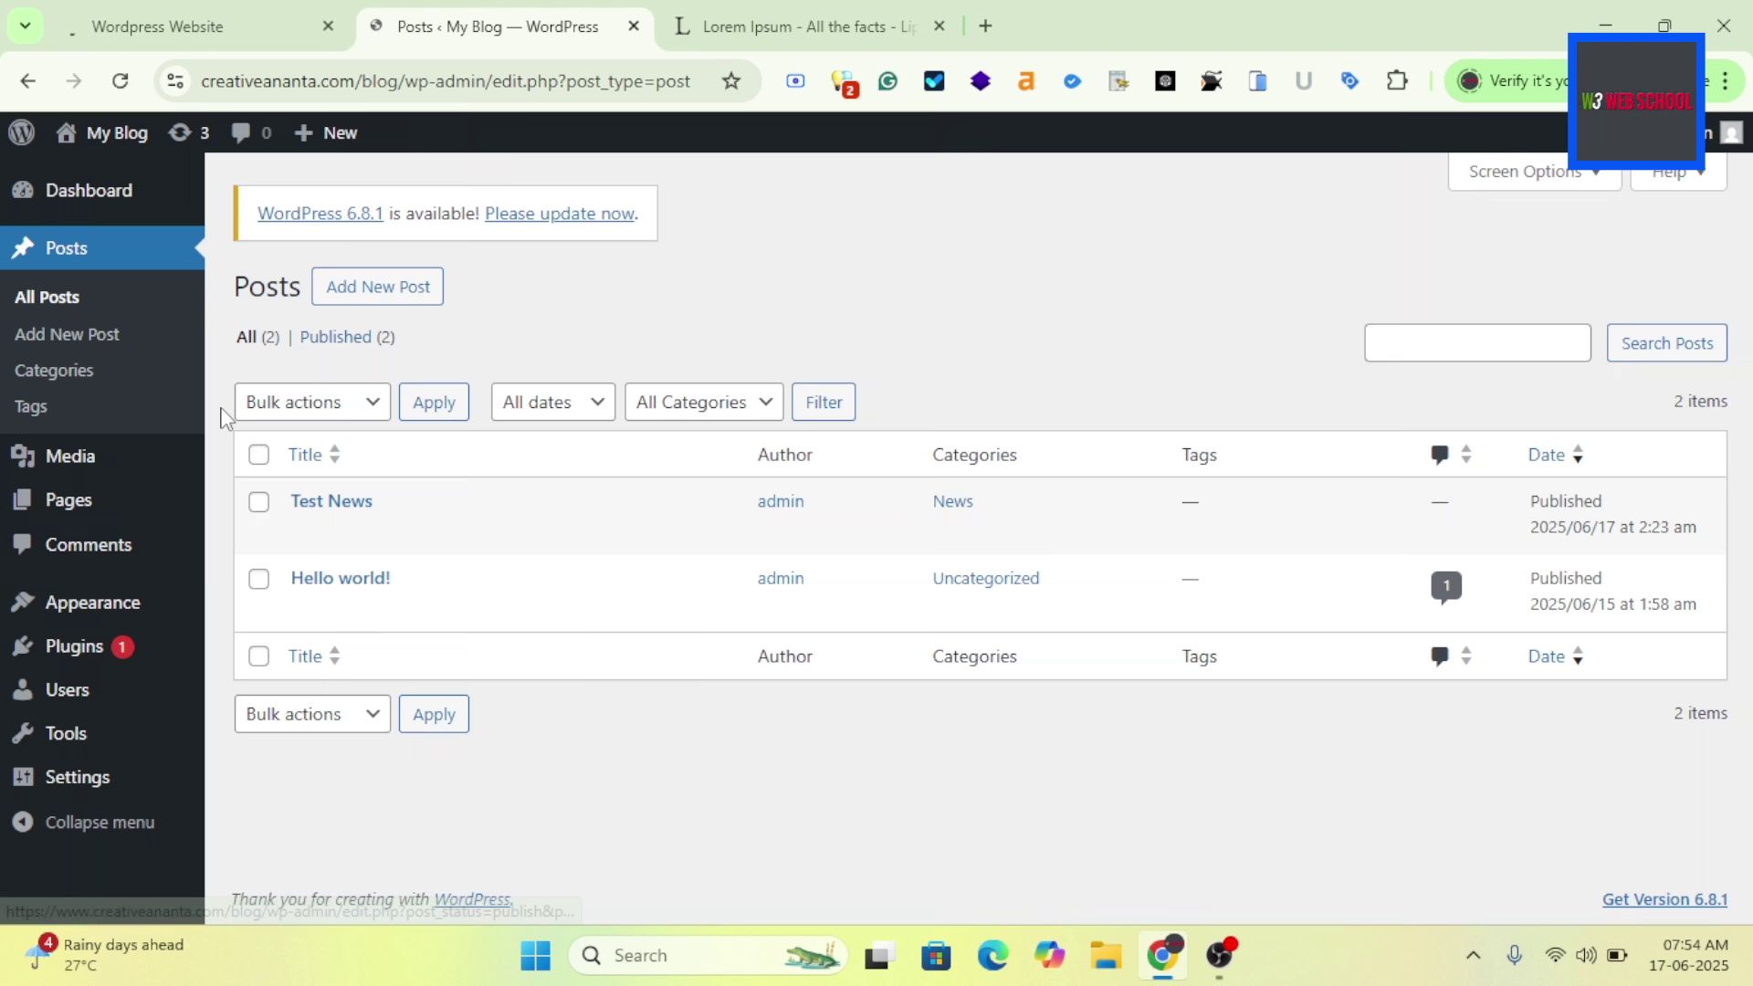
{"action": "mouse_move", "coordinate": [110, 511]}
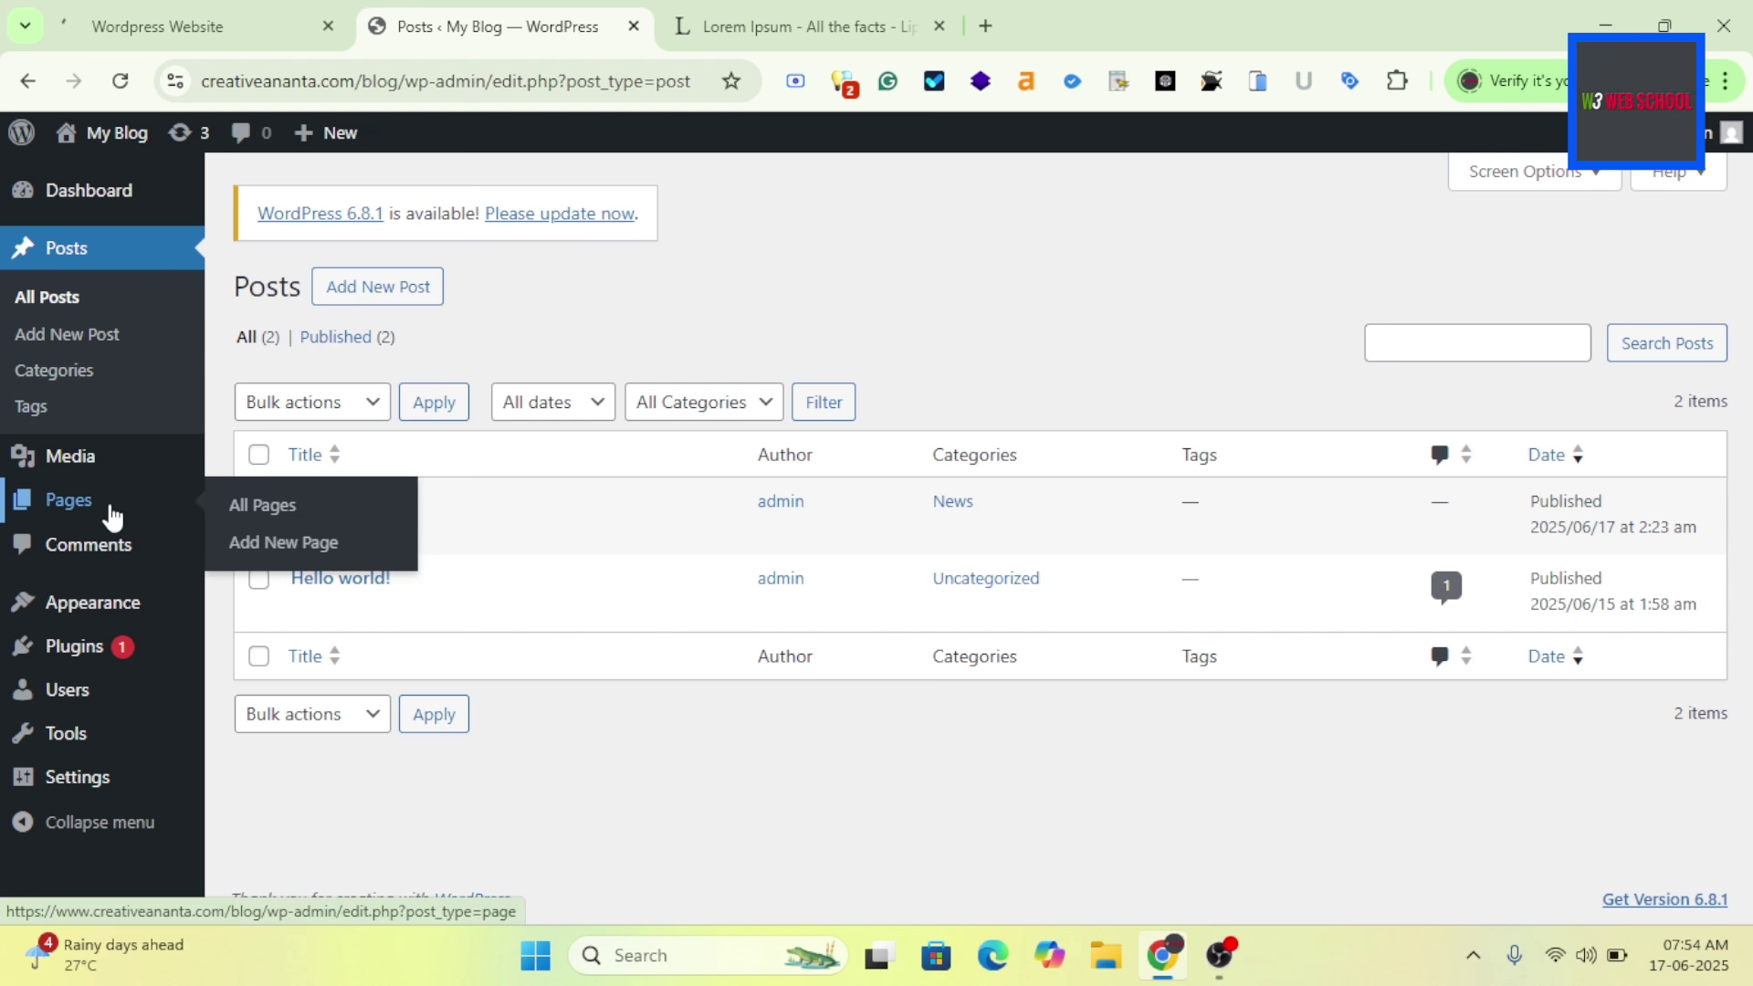
{"action": "left_click", "coordinate": [286, 512]}
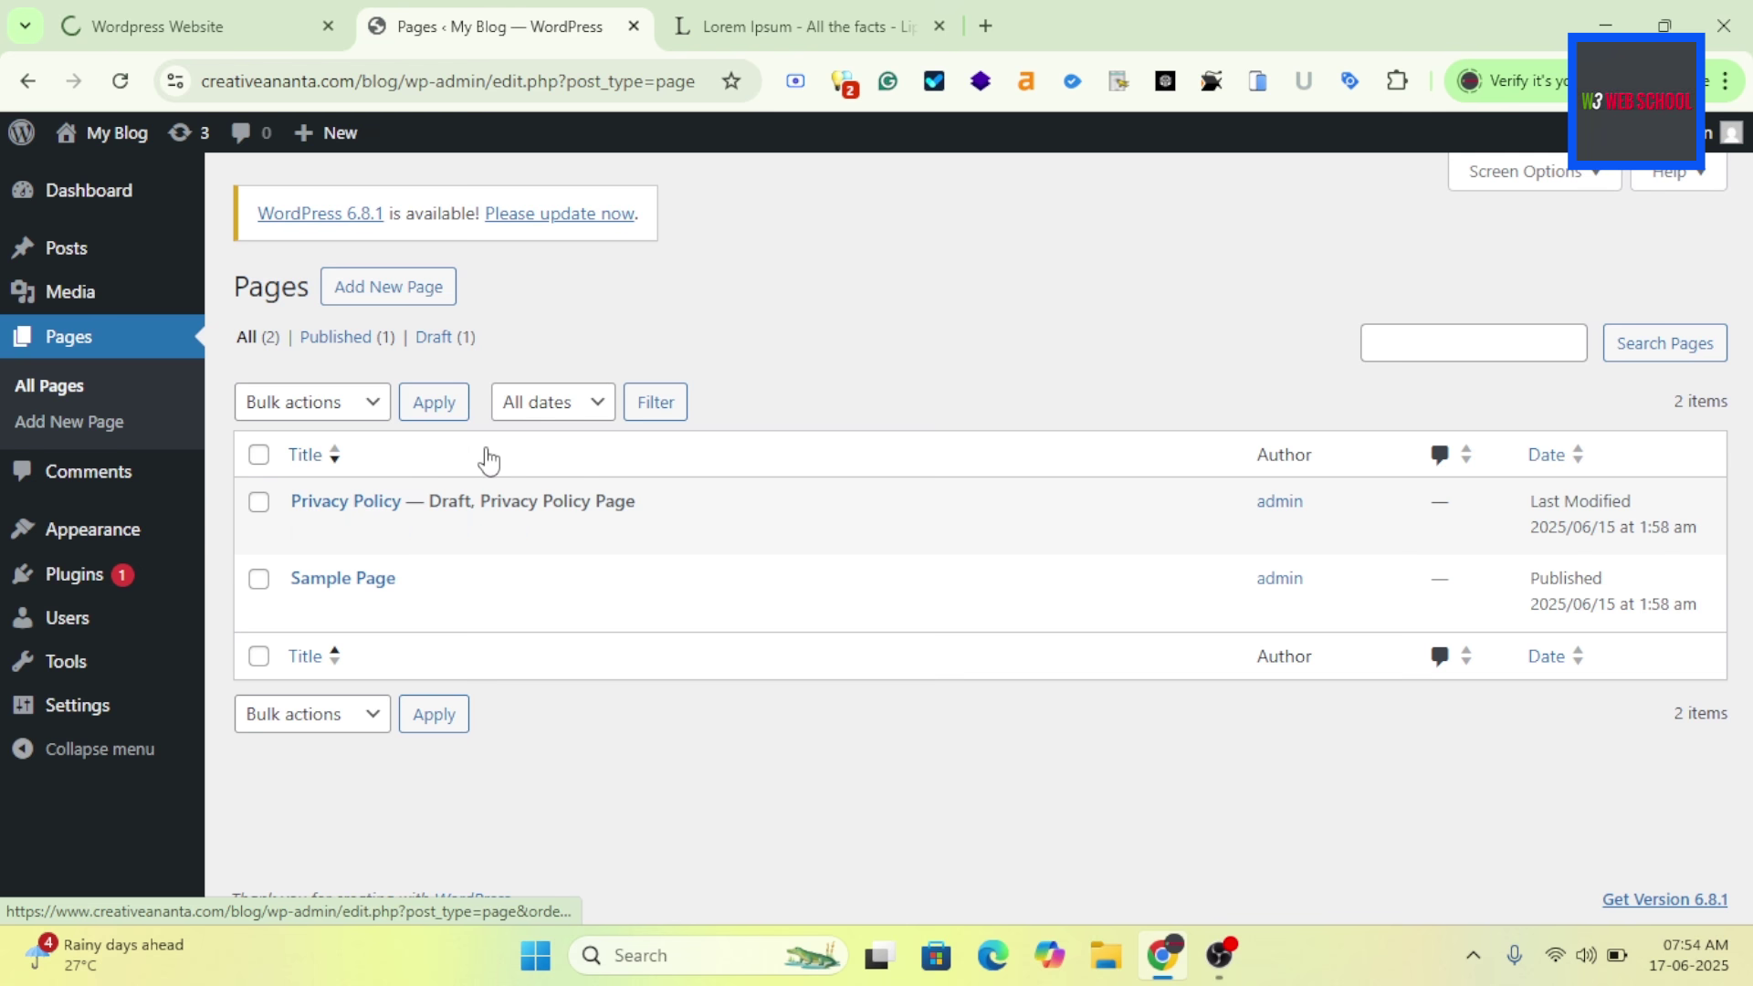
{"action": "left_click", "coordinate": [406, 304]}
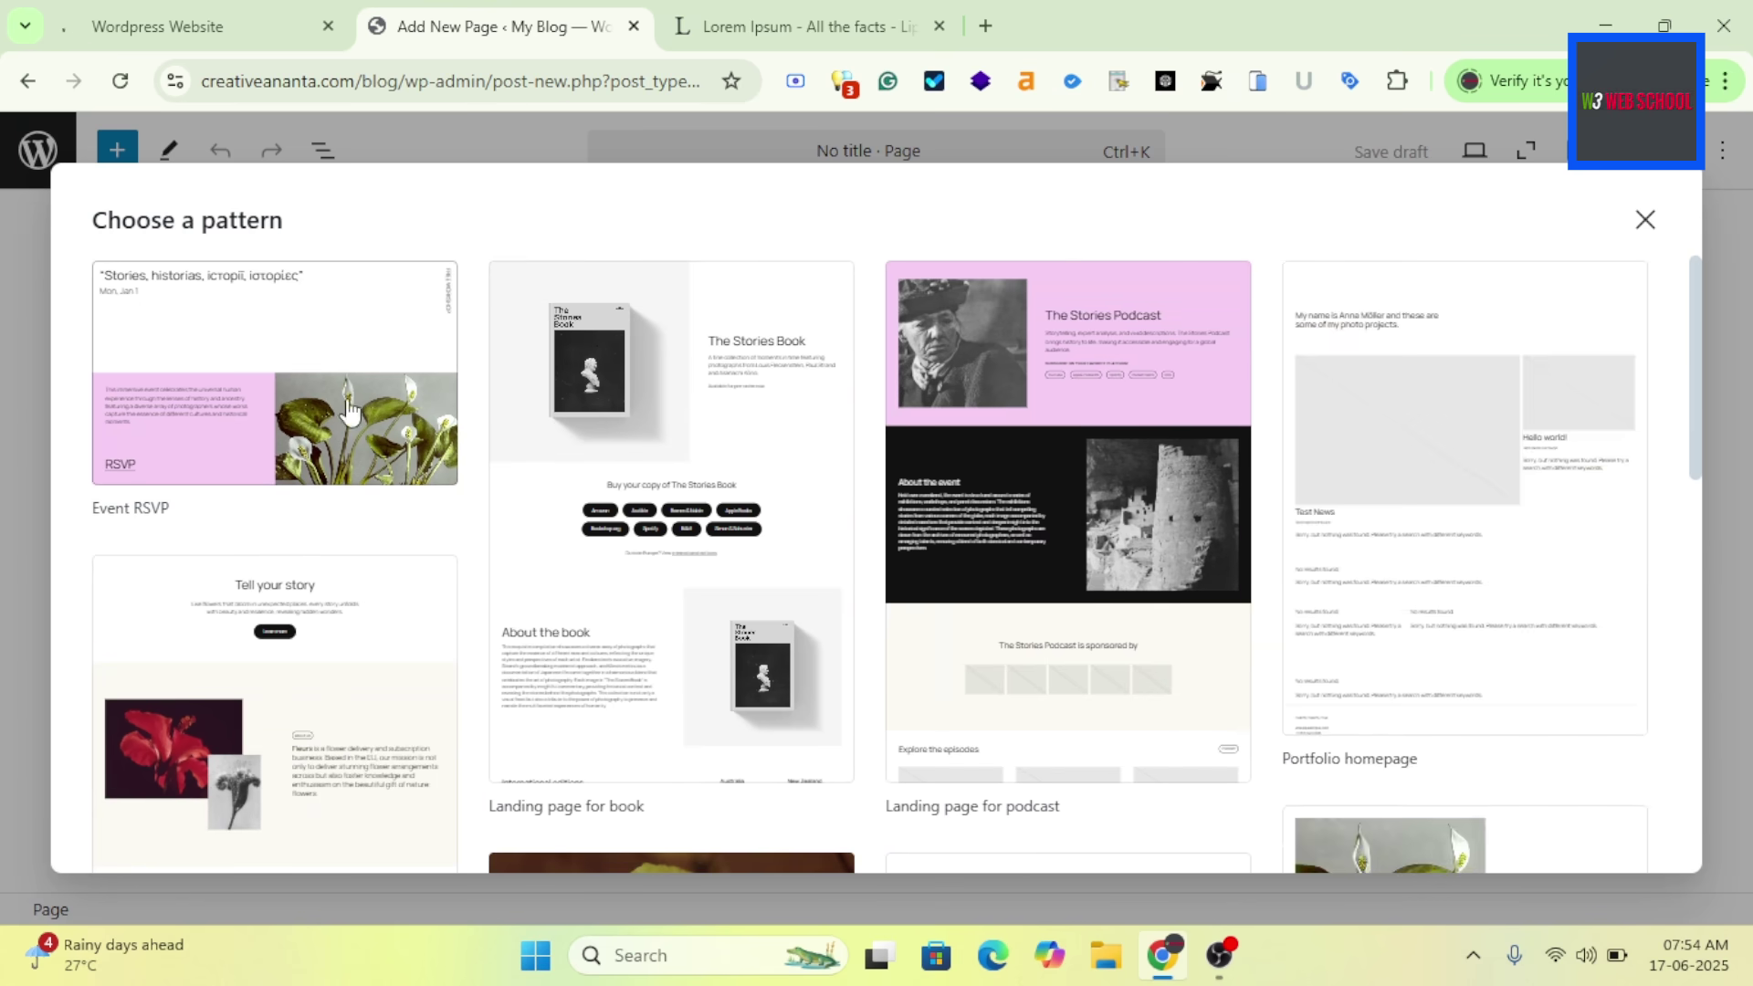
Browse the available page patterns, insert the "Landing page for book" pattern and look through its layout.
{"action": "scroll", "coordinate": [899, 618], "scroll_direction": "down", "scroll_amount": 5}
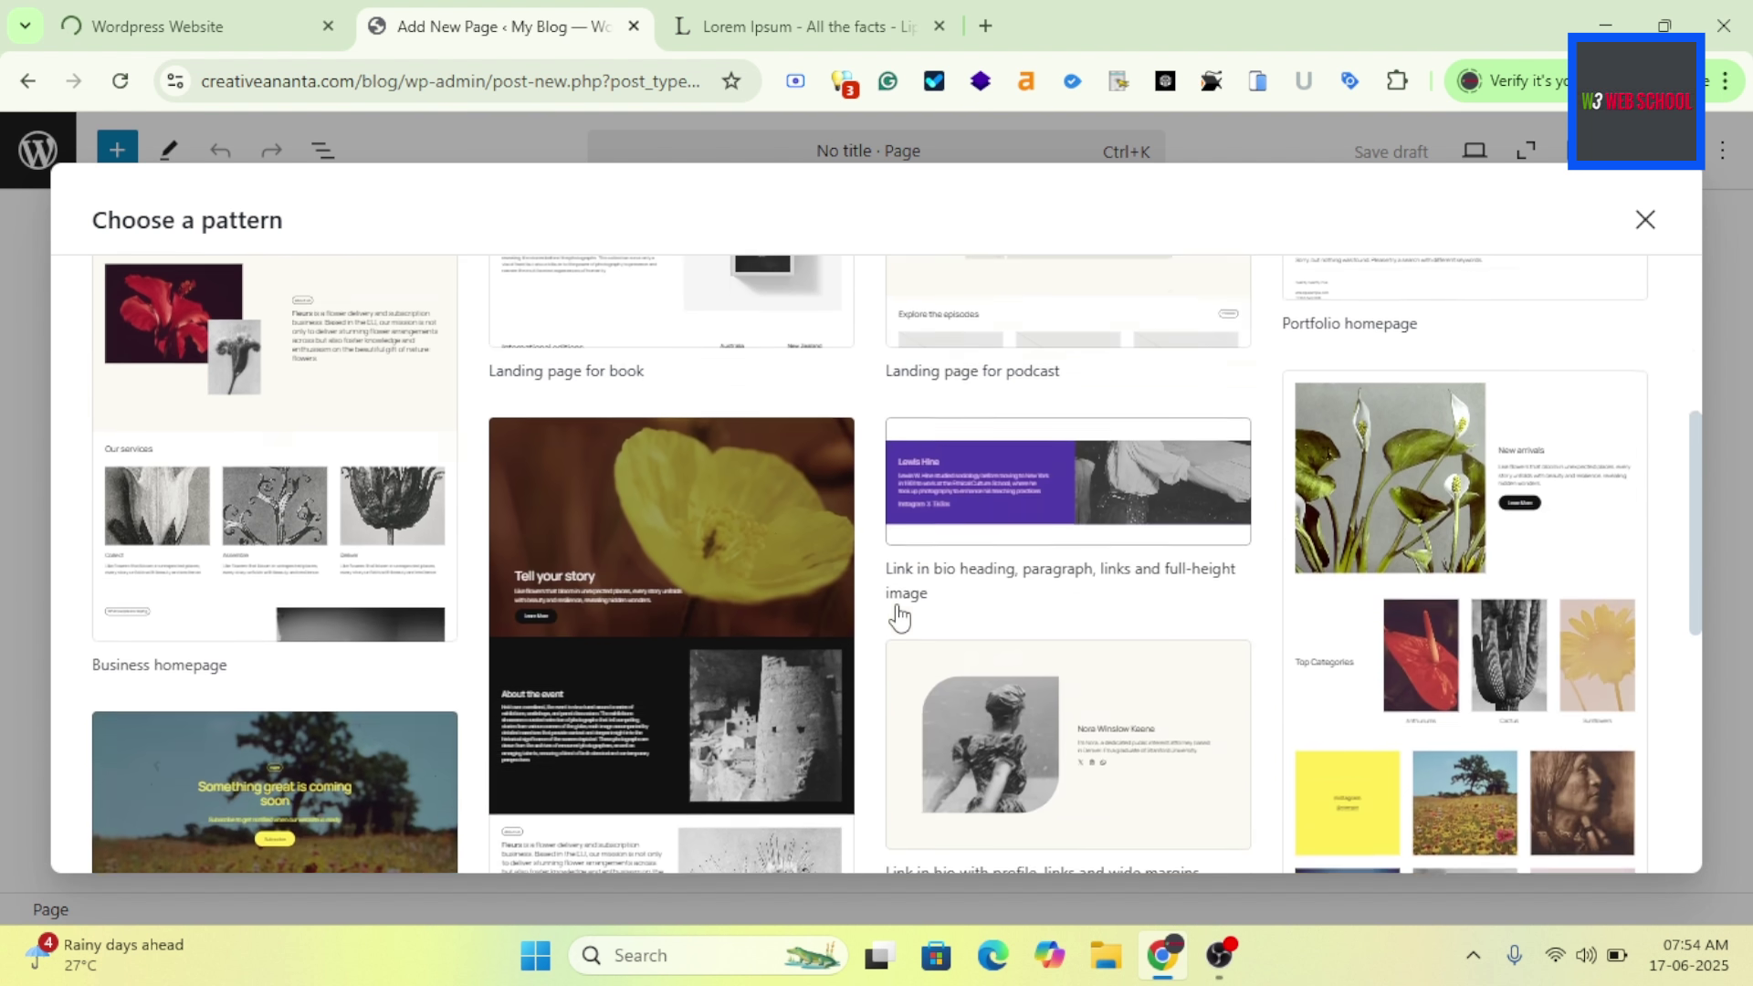
{"action": "scroll", "coordinate": [356, 548], "scroll_direction": "up", "scroll_amount": 2}
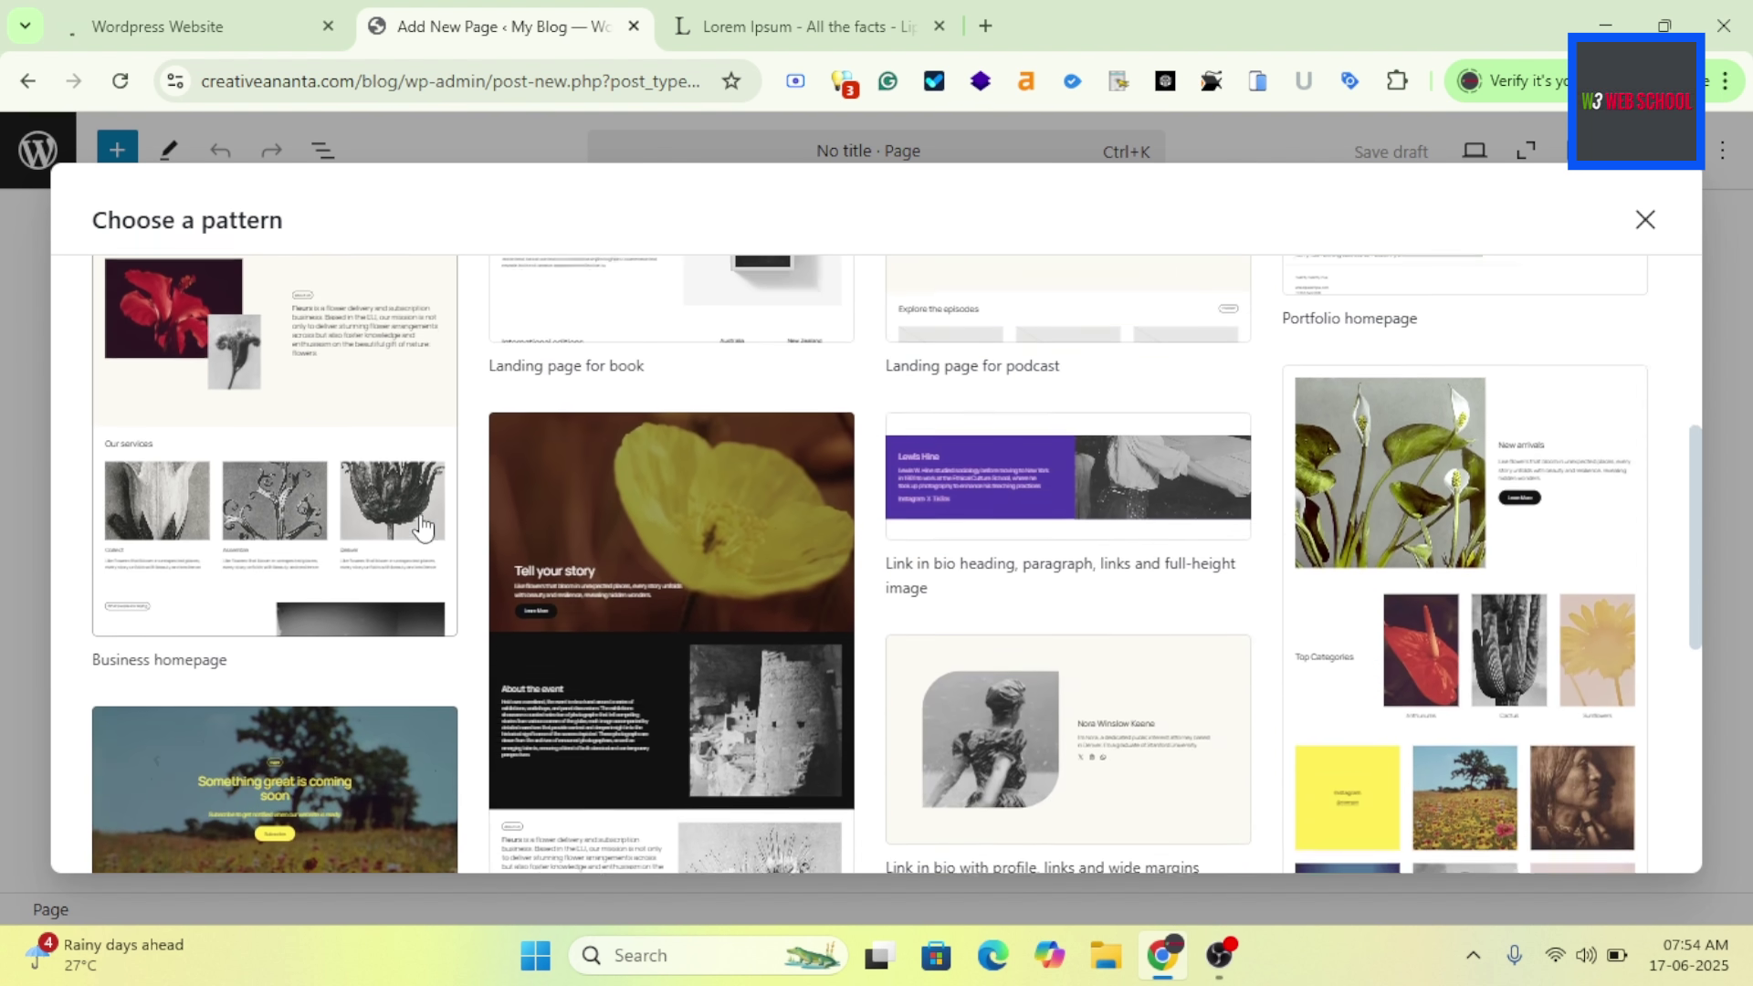
{"action": "scroll", "coordinate": [340, 393], "scroll_direction": "up", "scroll_amount": 2}
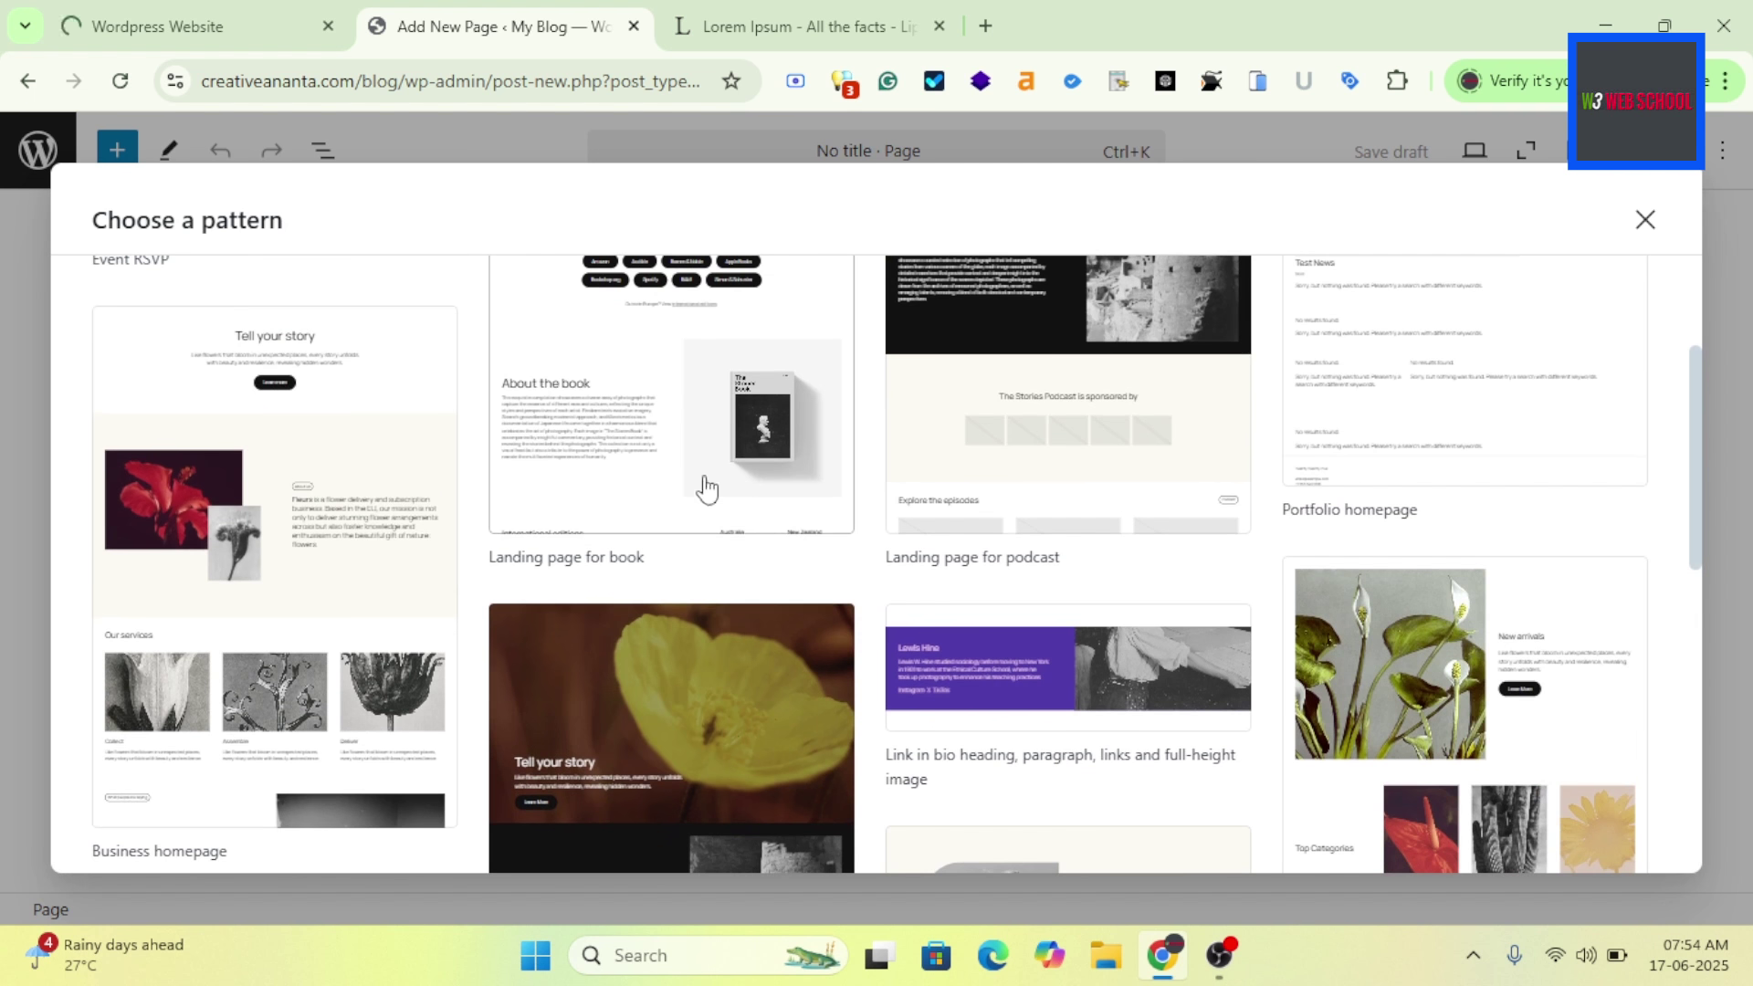
{"action": "scroll", "coordinate": [723, 521], "scroll_direction": "up", "scroll_amount": 2}
{"action": "scroll", "coordinate": [666, 528], "scroll_direction": "up", "scroll_amount": 2}
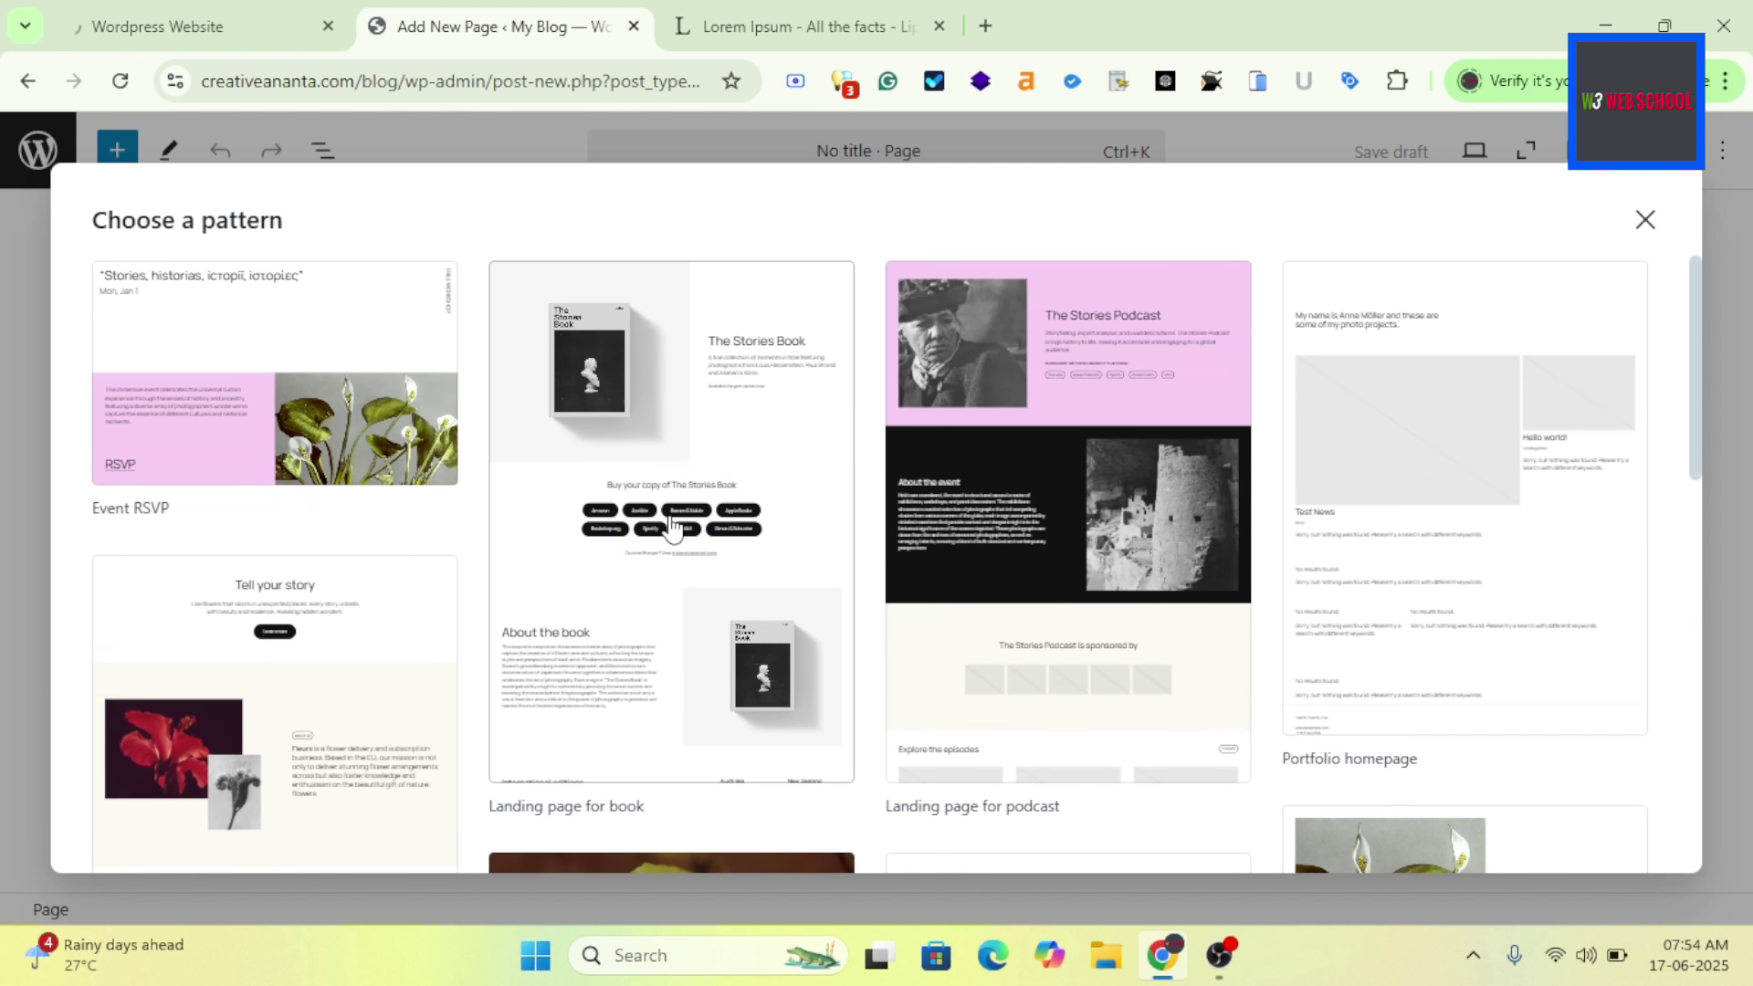
{"action": "left_click", "coordinate": [744, 475]}
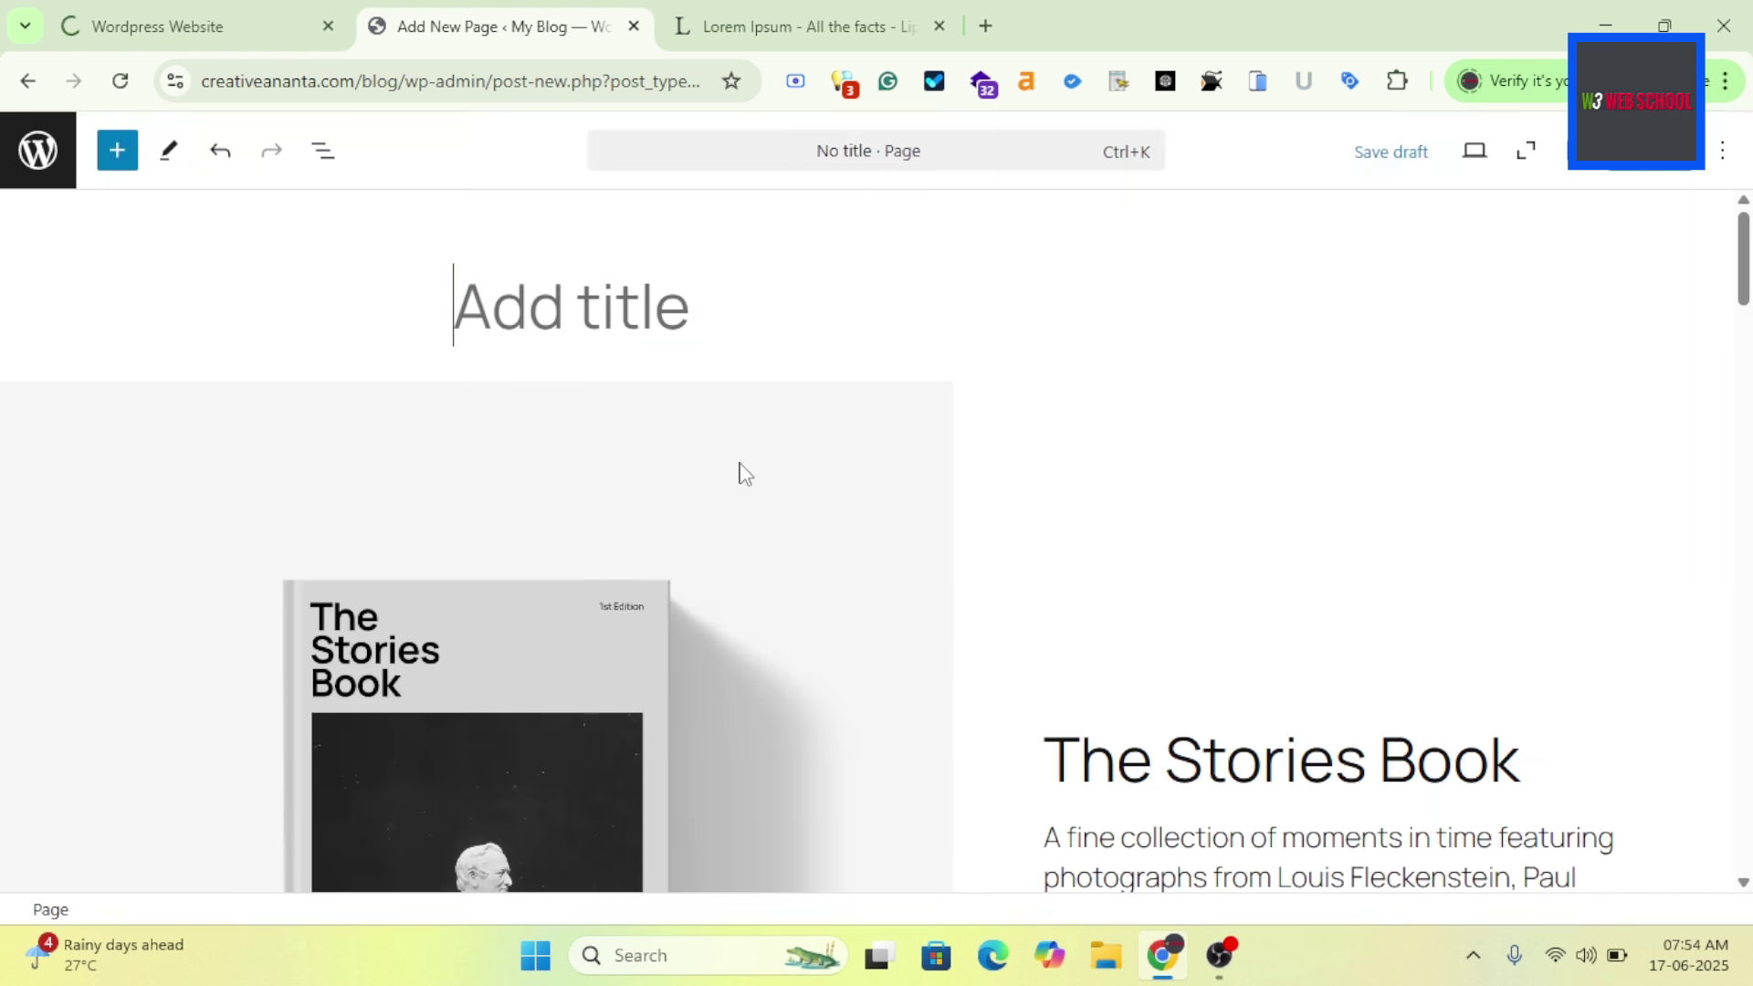
{"action": "scroll", "coordinate": [757, 628], "scroll_direction": "down", "scroll_amount": 20}
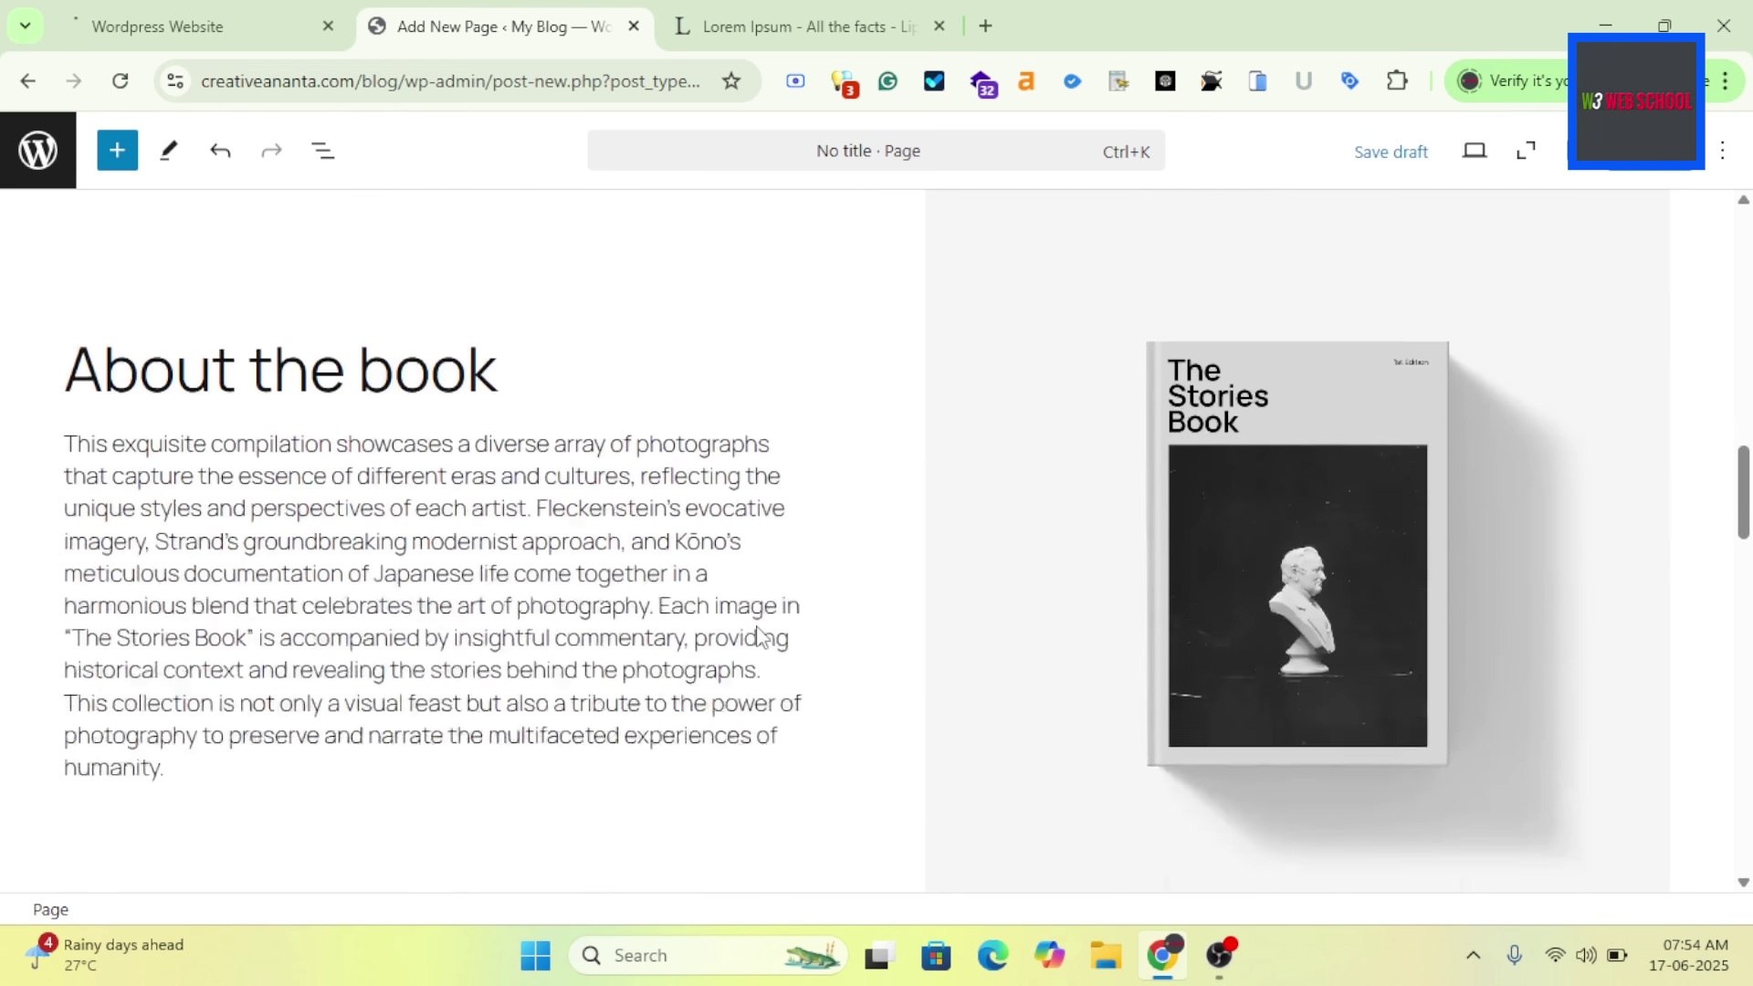
Title the new page "About" and publish it with the page settings shown.
{"action": "scroll", "coordinate": [762, 636], "scroll_direction": "up", "scroll_amount": 20}
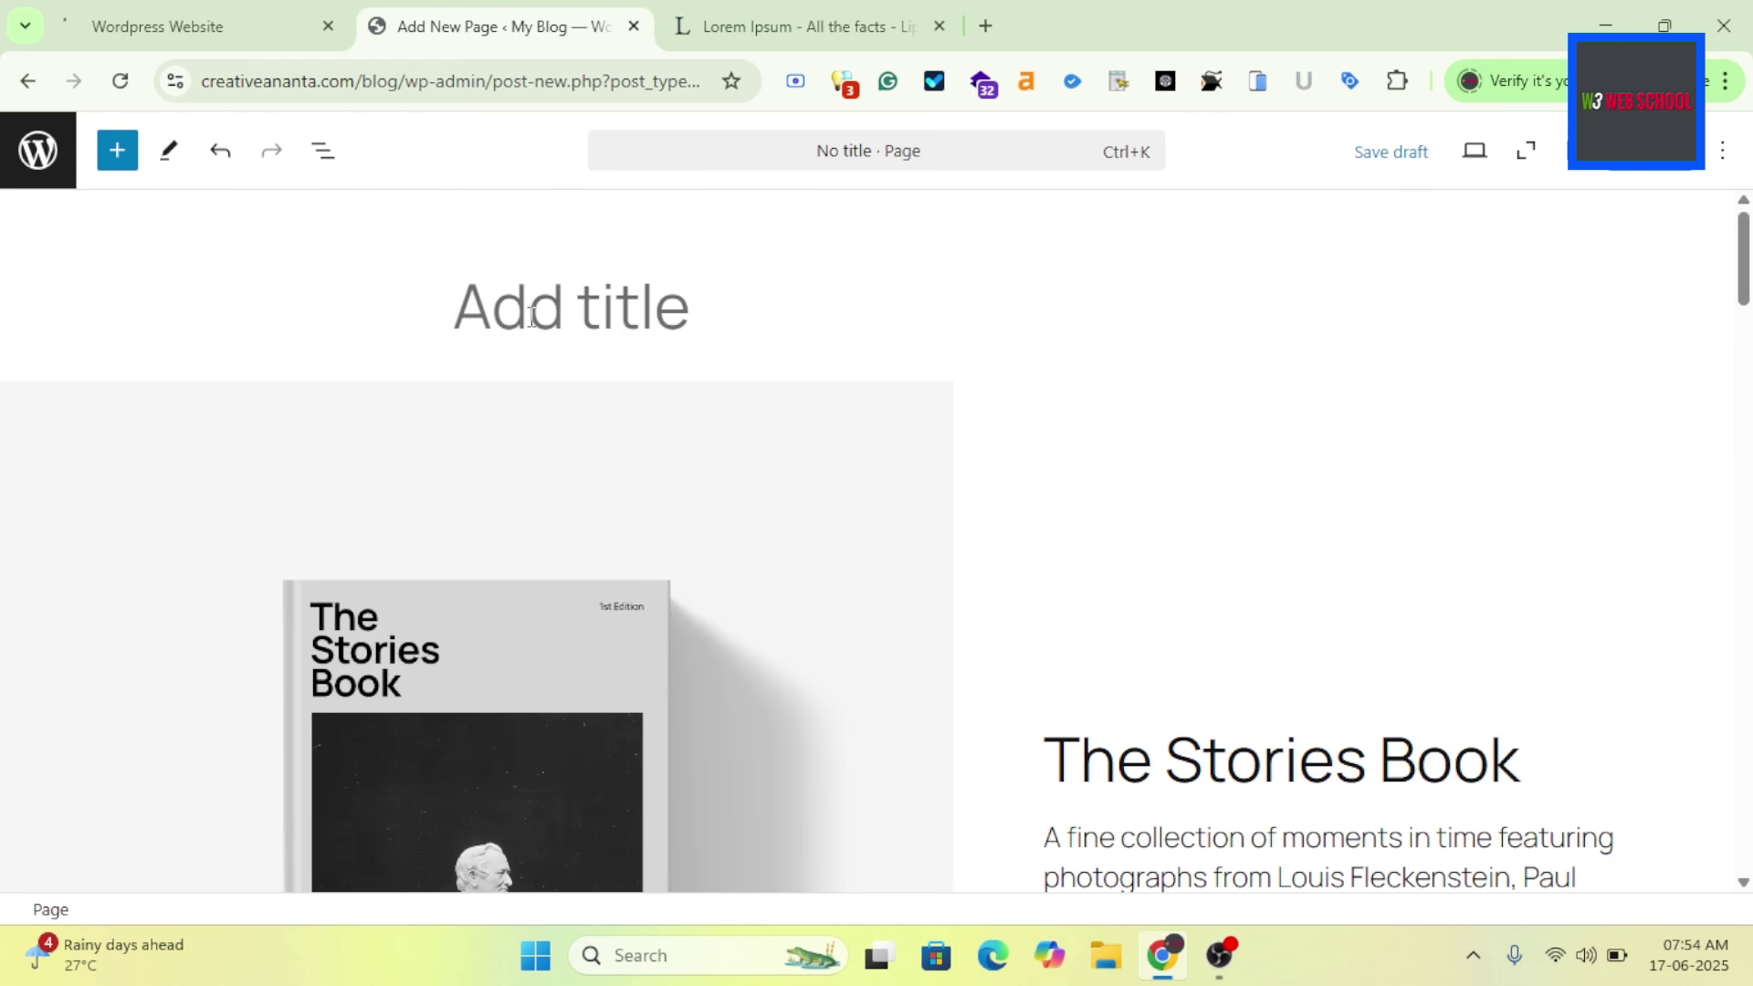
{"action": "left_click", "coordinate": [531, 317]}
{"action": "type", "text": "About"}
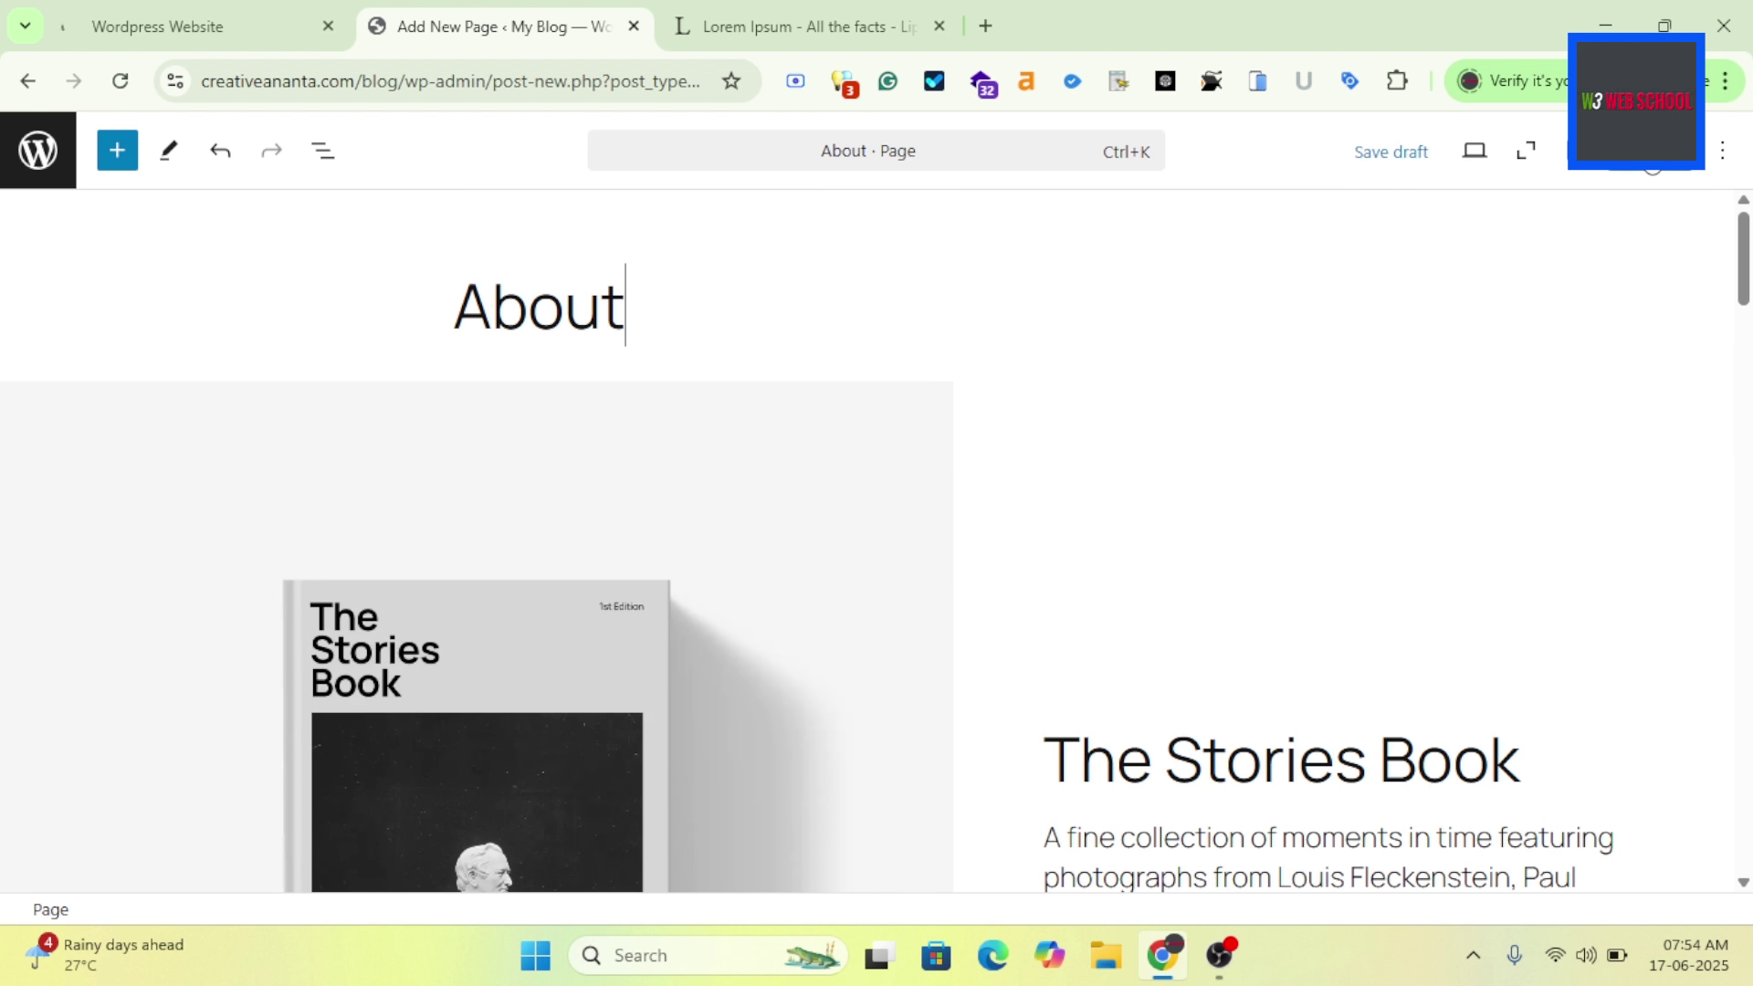
{"action": "left_click", "coordinate": [1577, 151]}
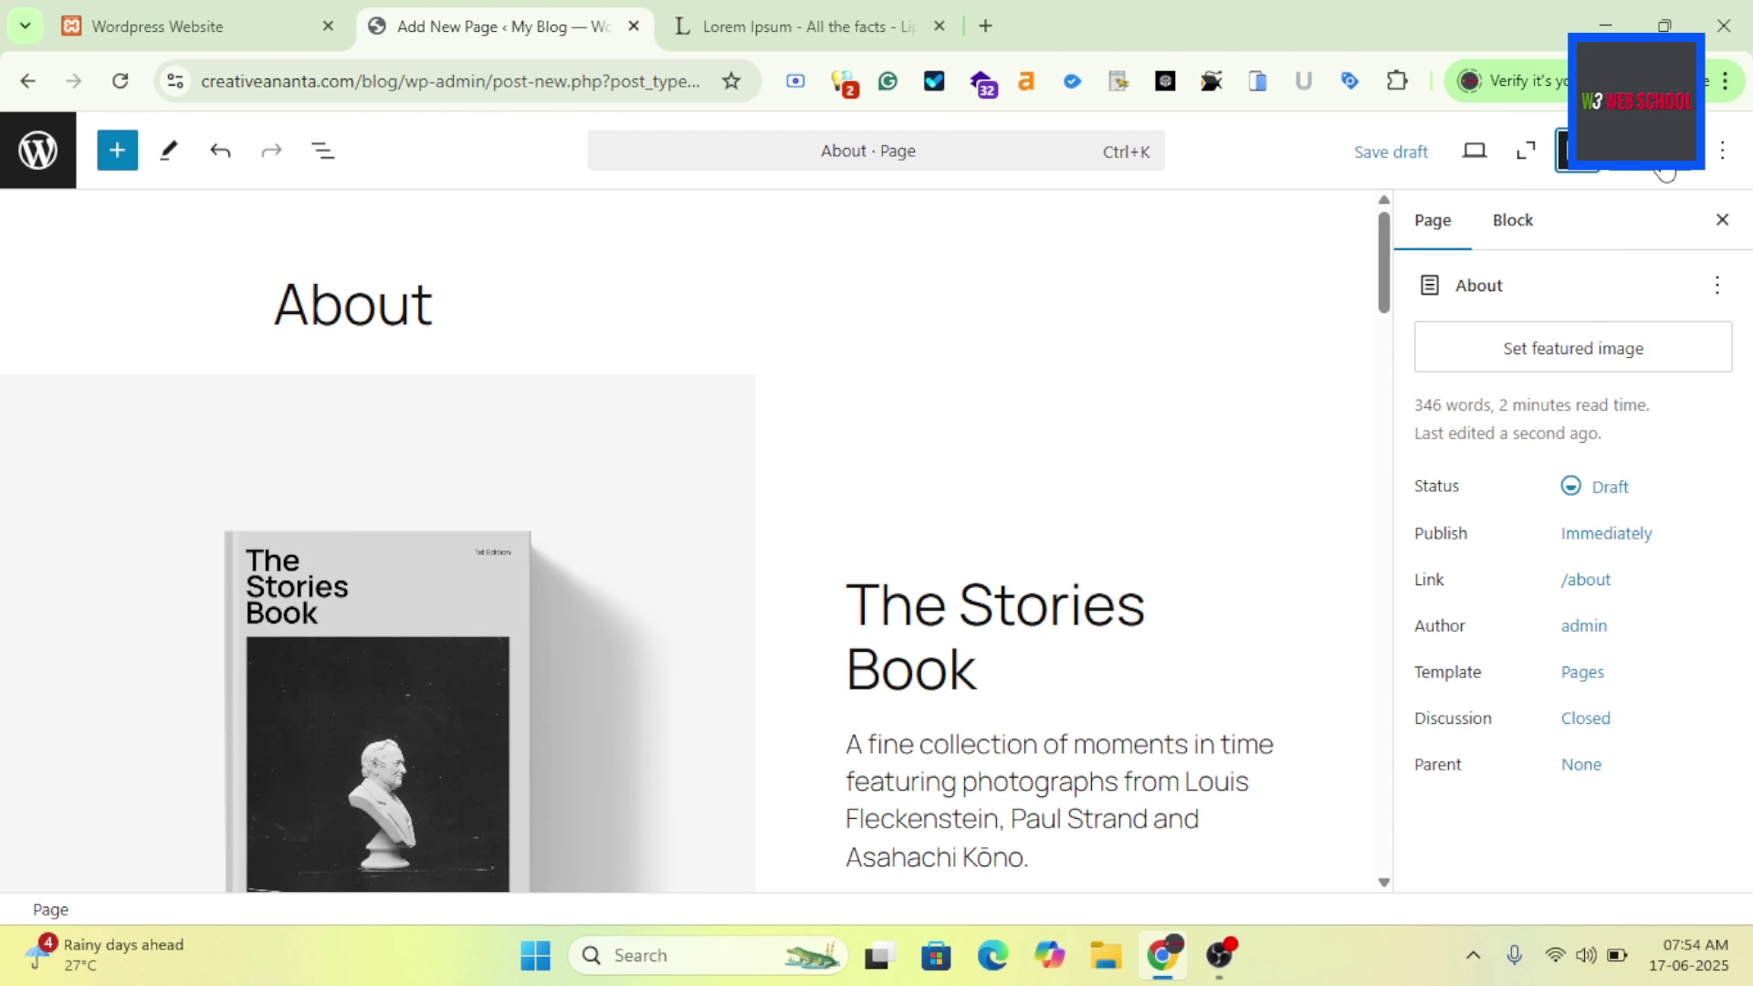
{"action": "left_click", "coordinate": [1650, 163]}
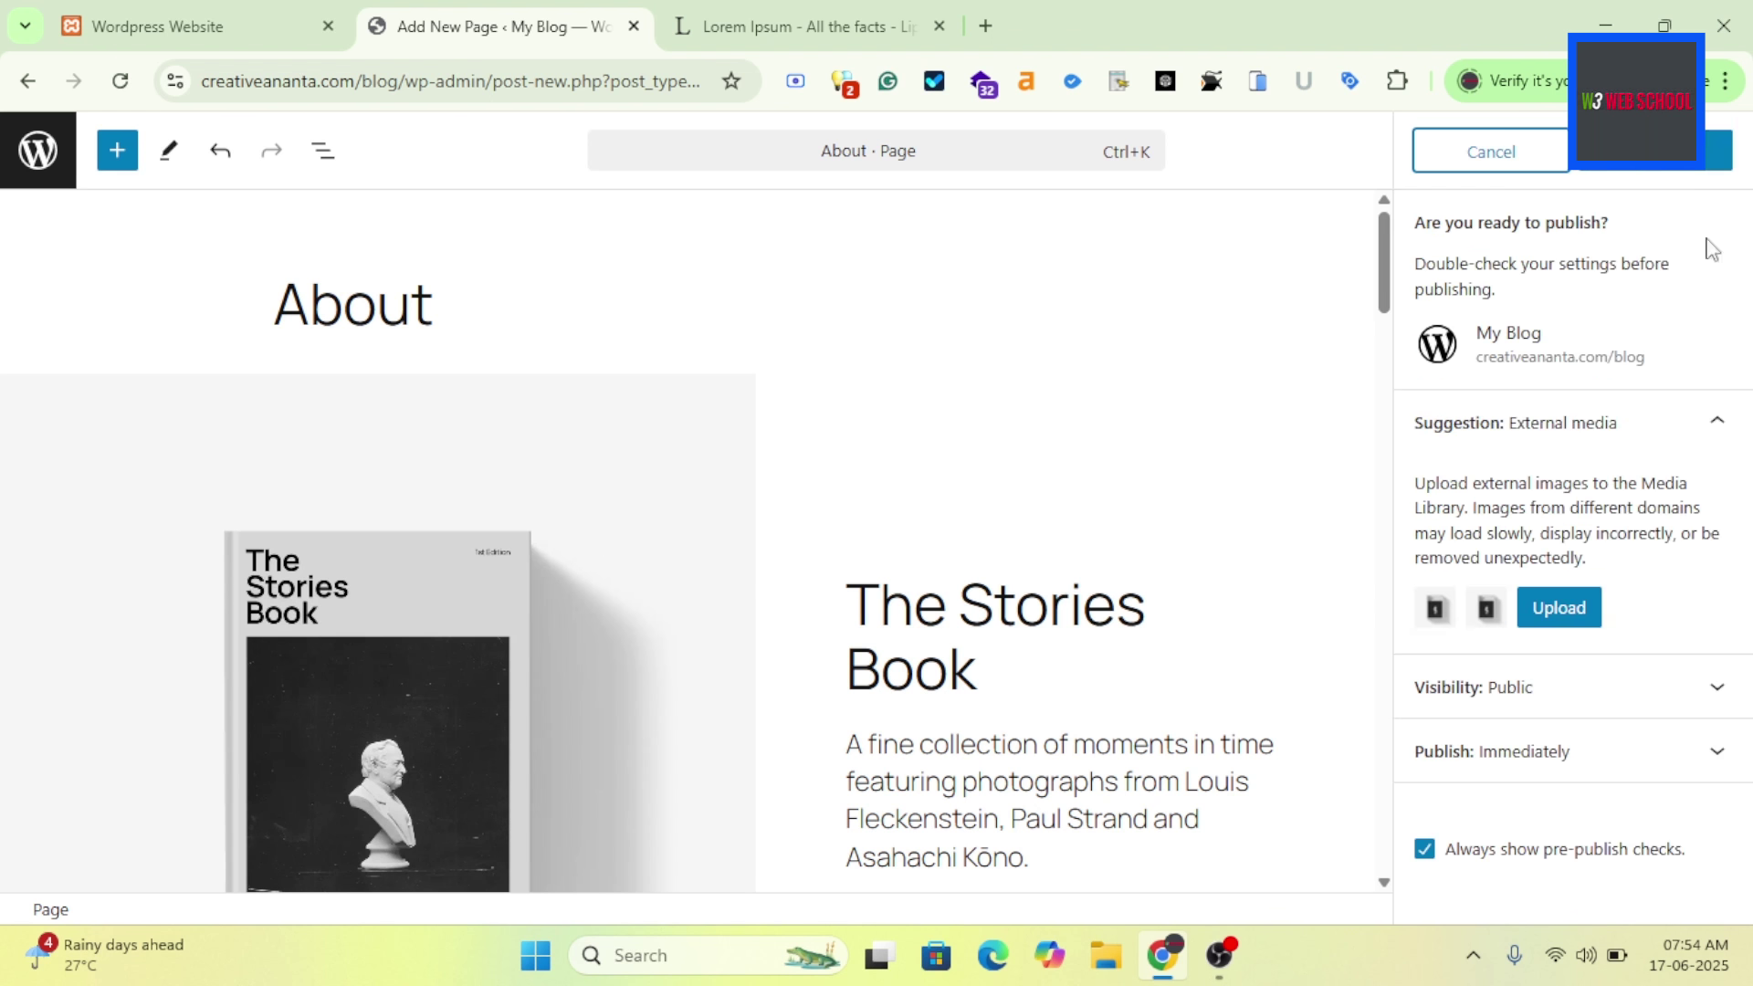
{"action": "left_click", "coordinate": [1643, 164]}
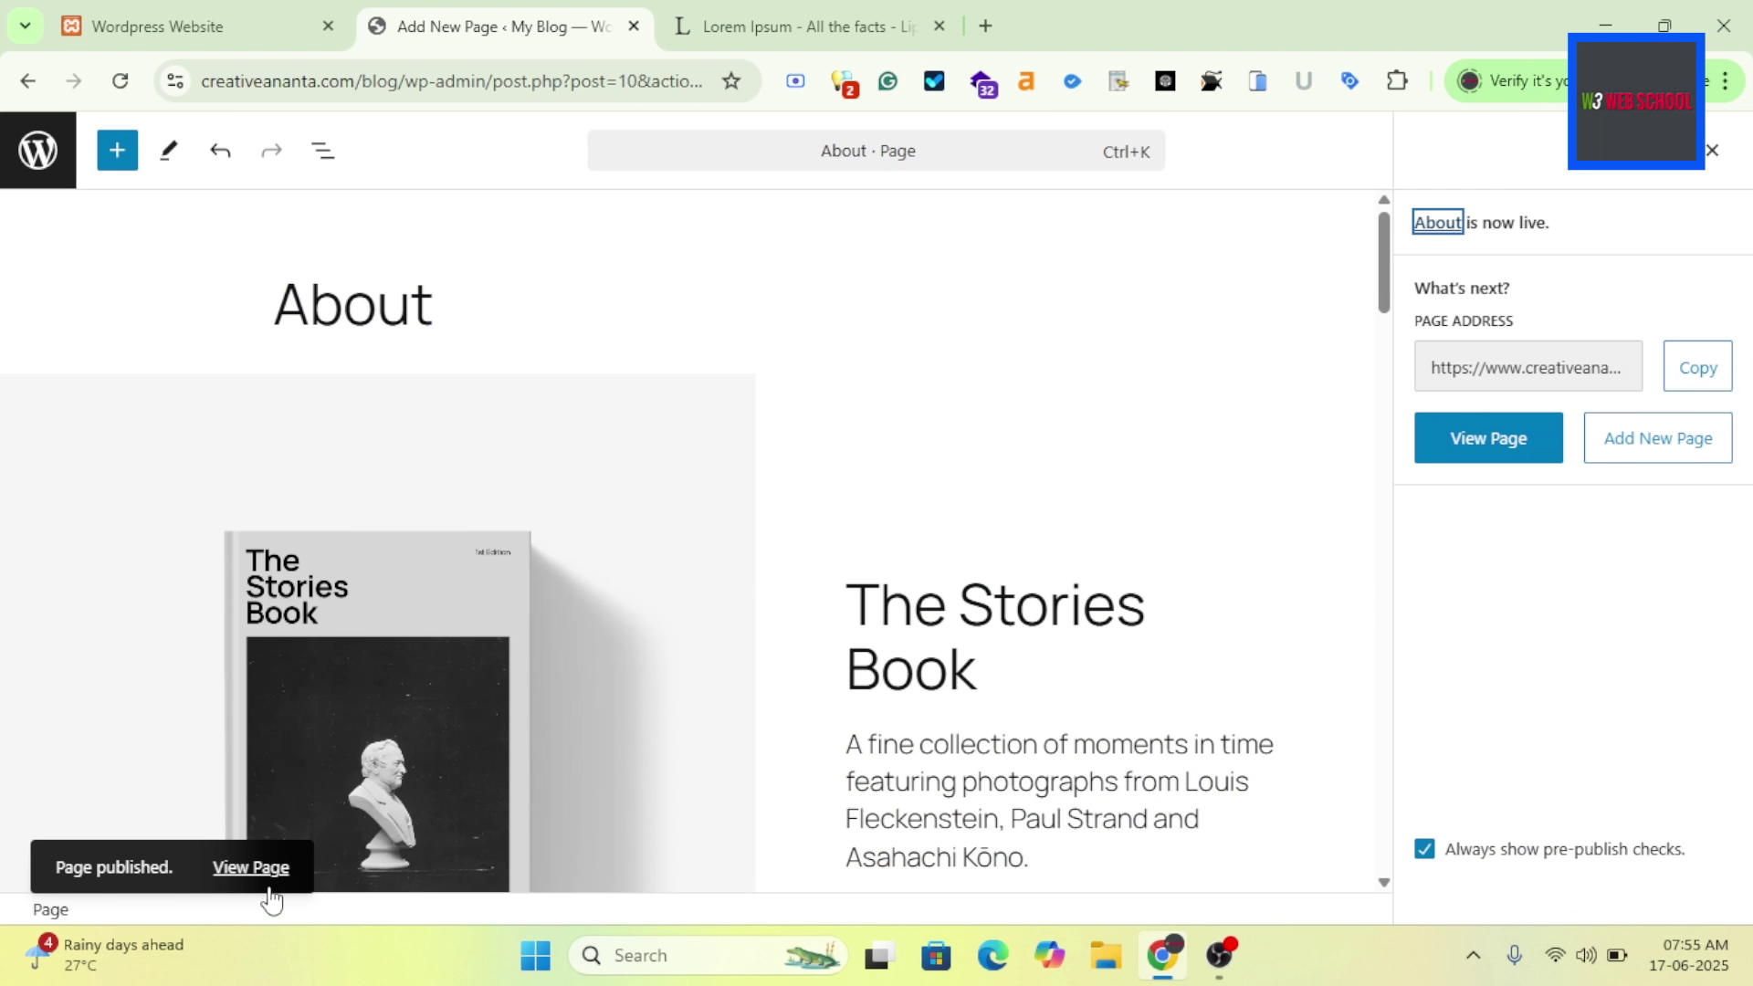
View the published About page, look through its layout, and compare it with the local WordPress site in its browser tab.
{"action": "left_click", "coordinate": [265, 869]}
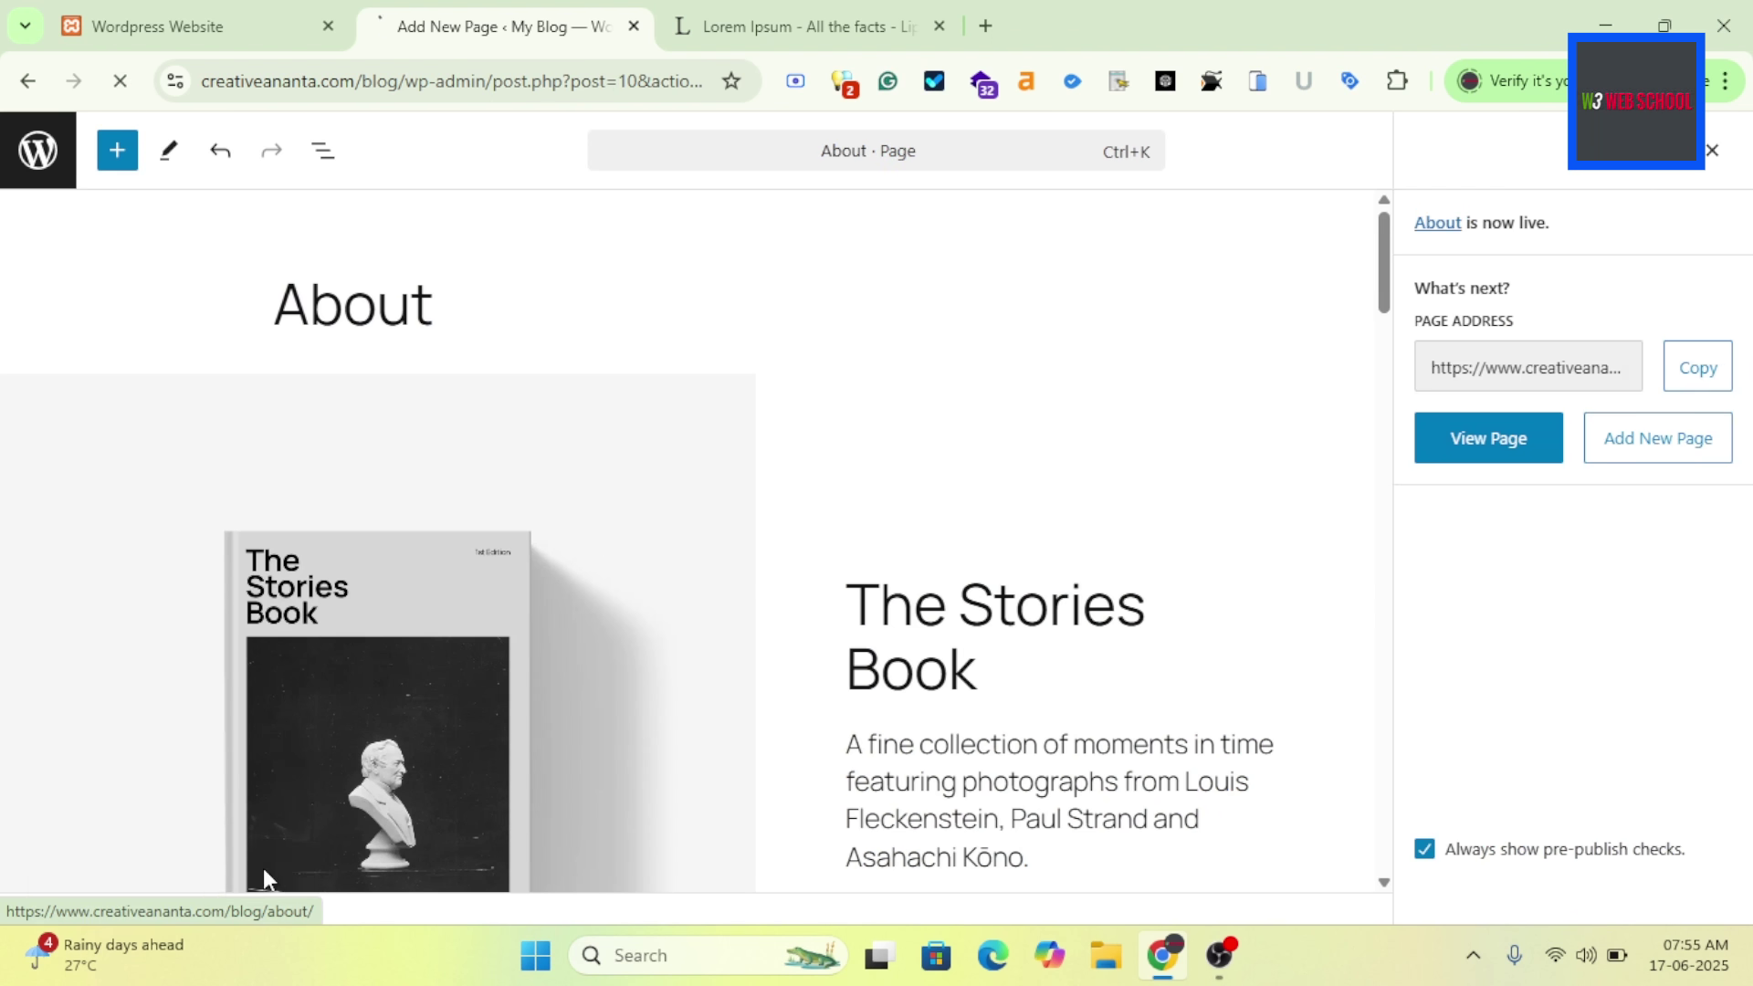
{"action": "scroll", "coordinate": [865, 626], "scroll_direction": "down", "scroll_amount": 7}
{"action": "scroll", "coordinate": [865, 628], "scroll_direction": "down", "scroll_amount": 10}
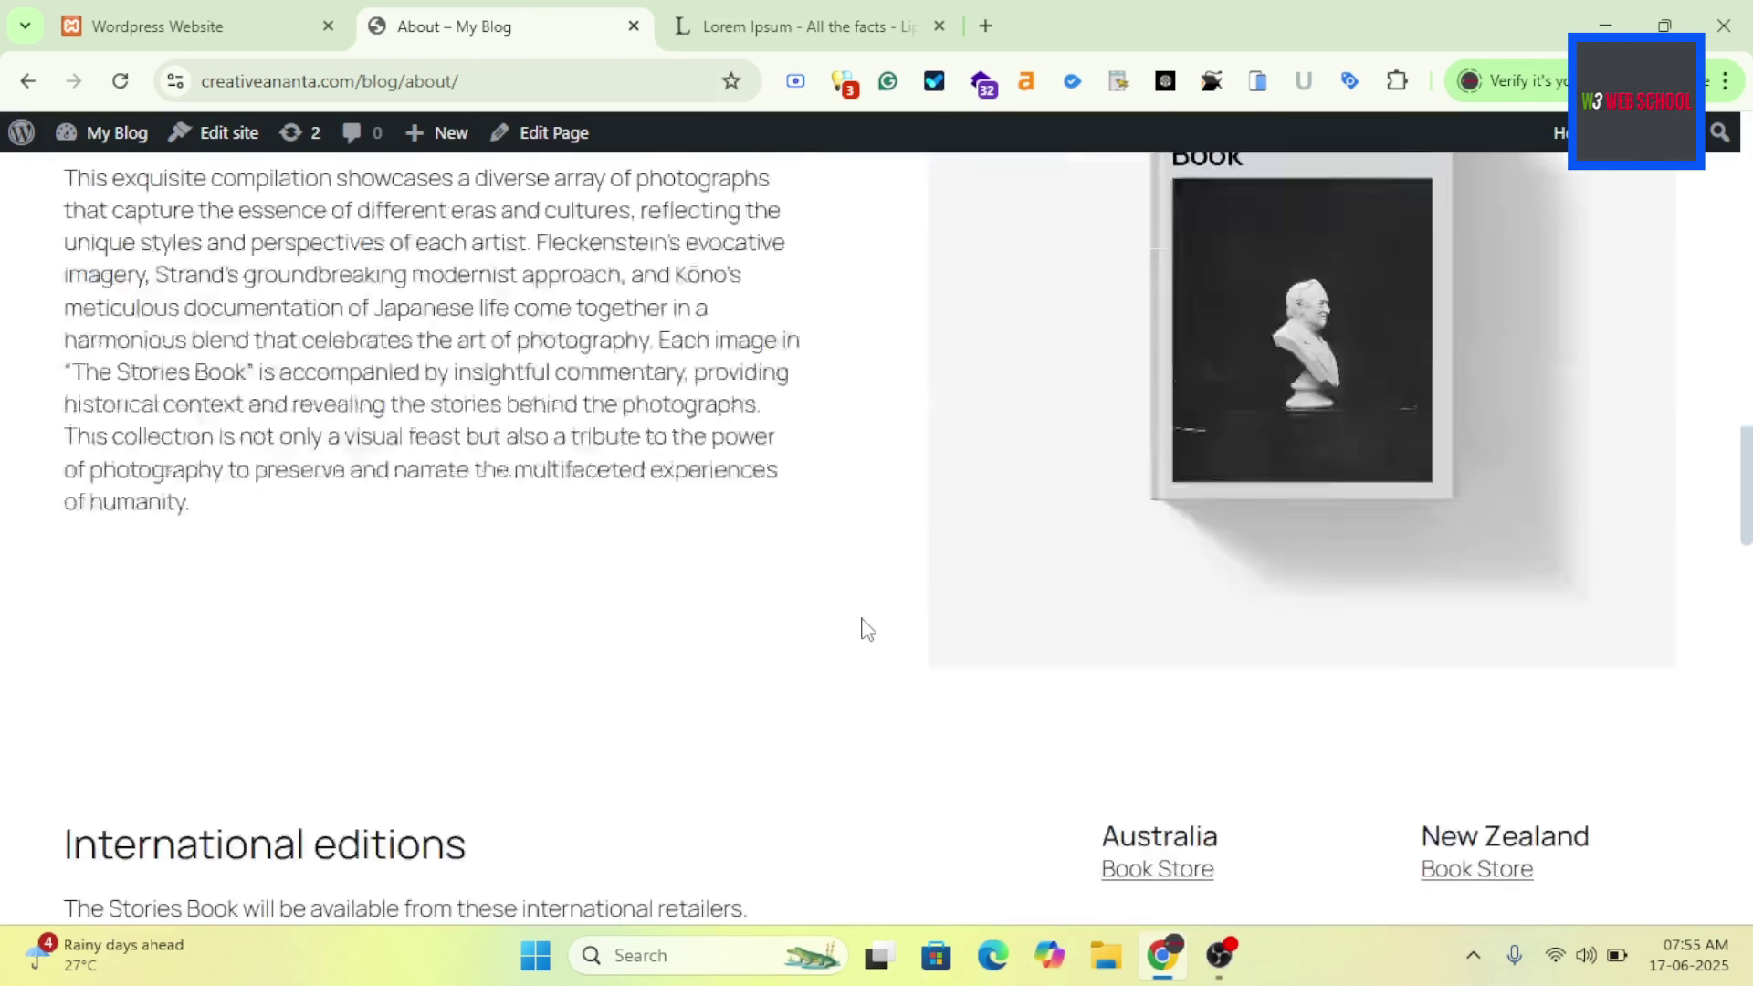
{"action": "scroll", "coordinate": [864, 628], "scroll_direction": "up", "scroll_amount": 8}
{"action": "scroll", "coordinate": [865, 628], "scroll_direction": "down", "scroll_amount": 10}
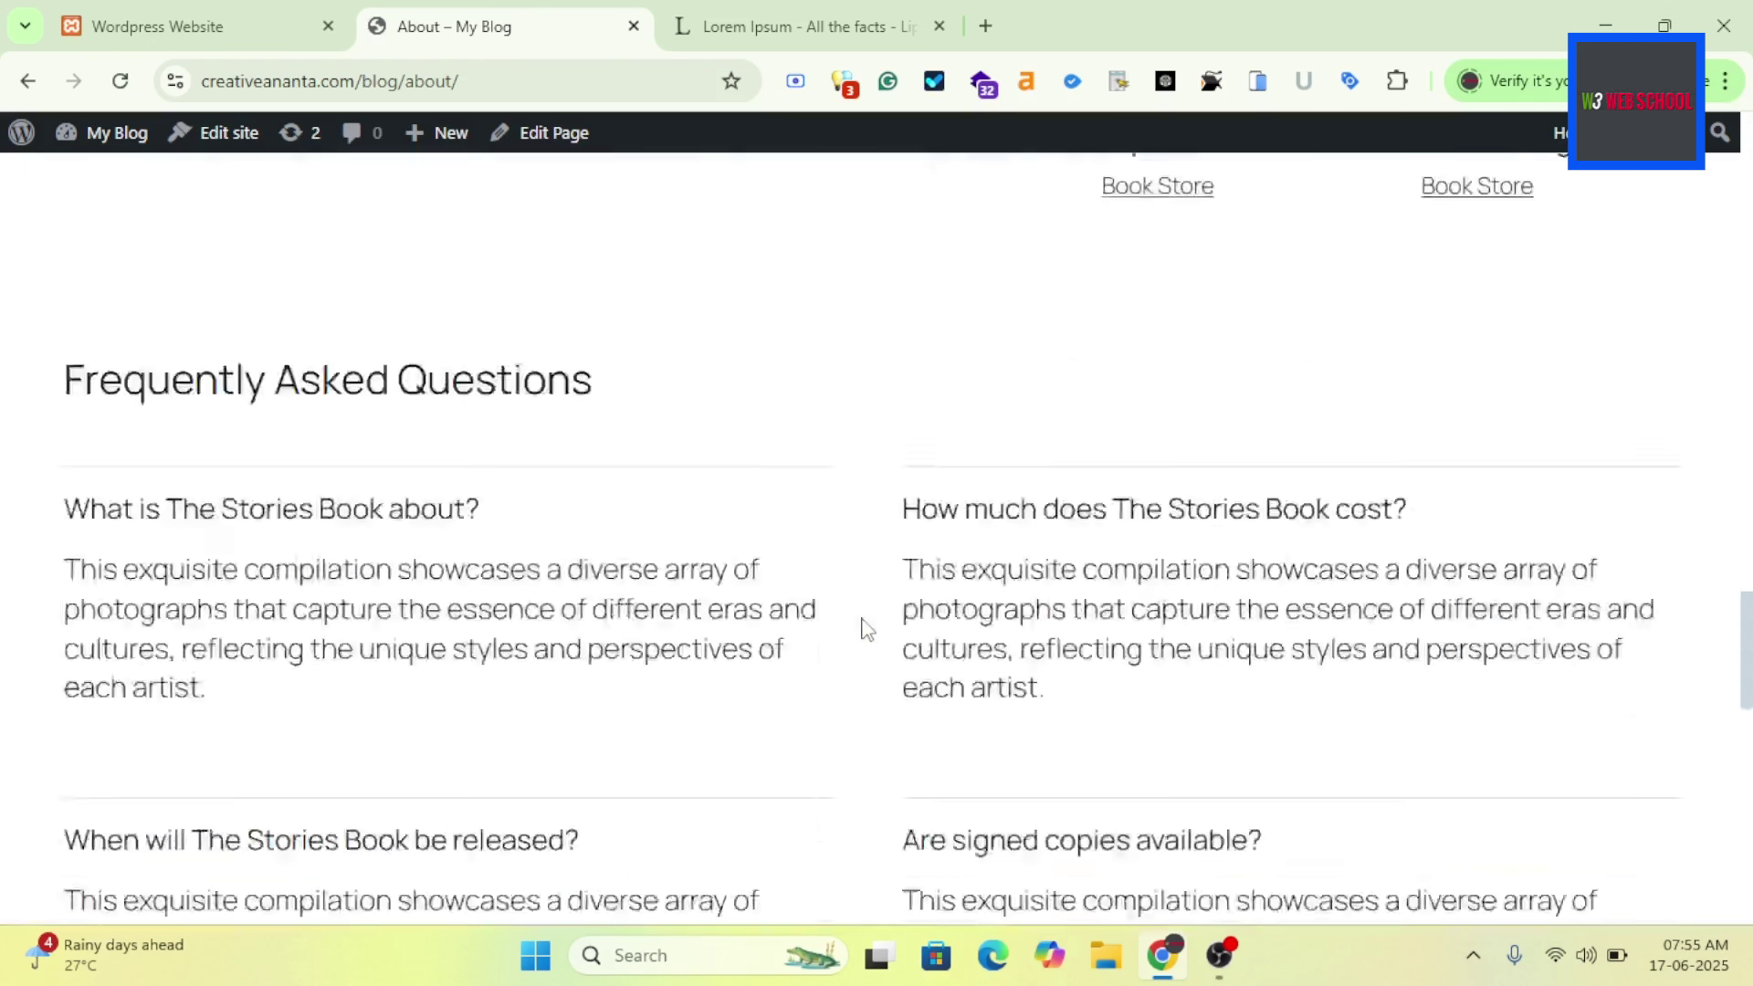
{"action": "scroll", "coordinate": [866, 628], "scroll_direction": "up", "scroll_amount": 6}
{"action": "scroll", "coordinate": [866, 629], "scroll_direction": "up", "scroll_amount": 12}
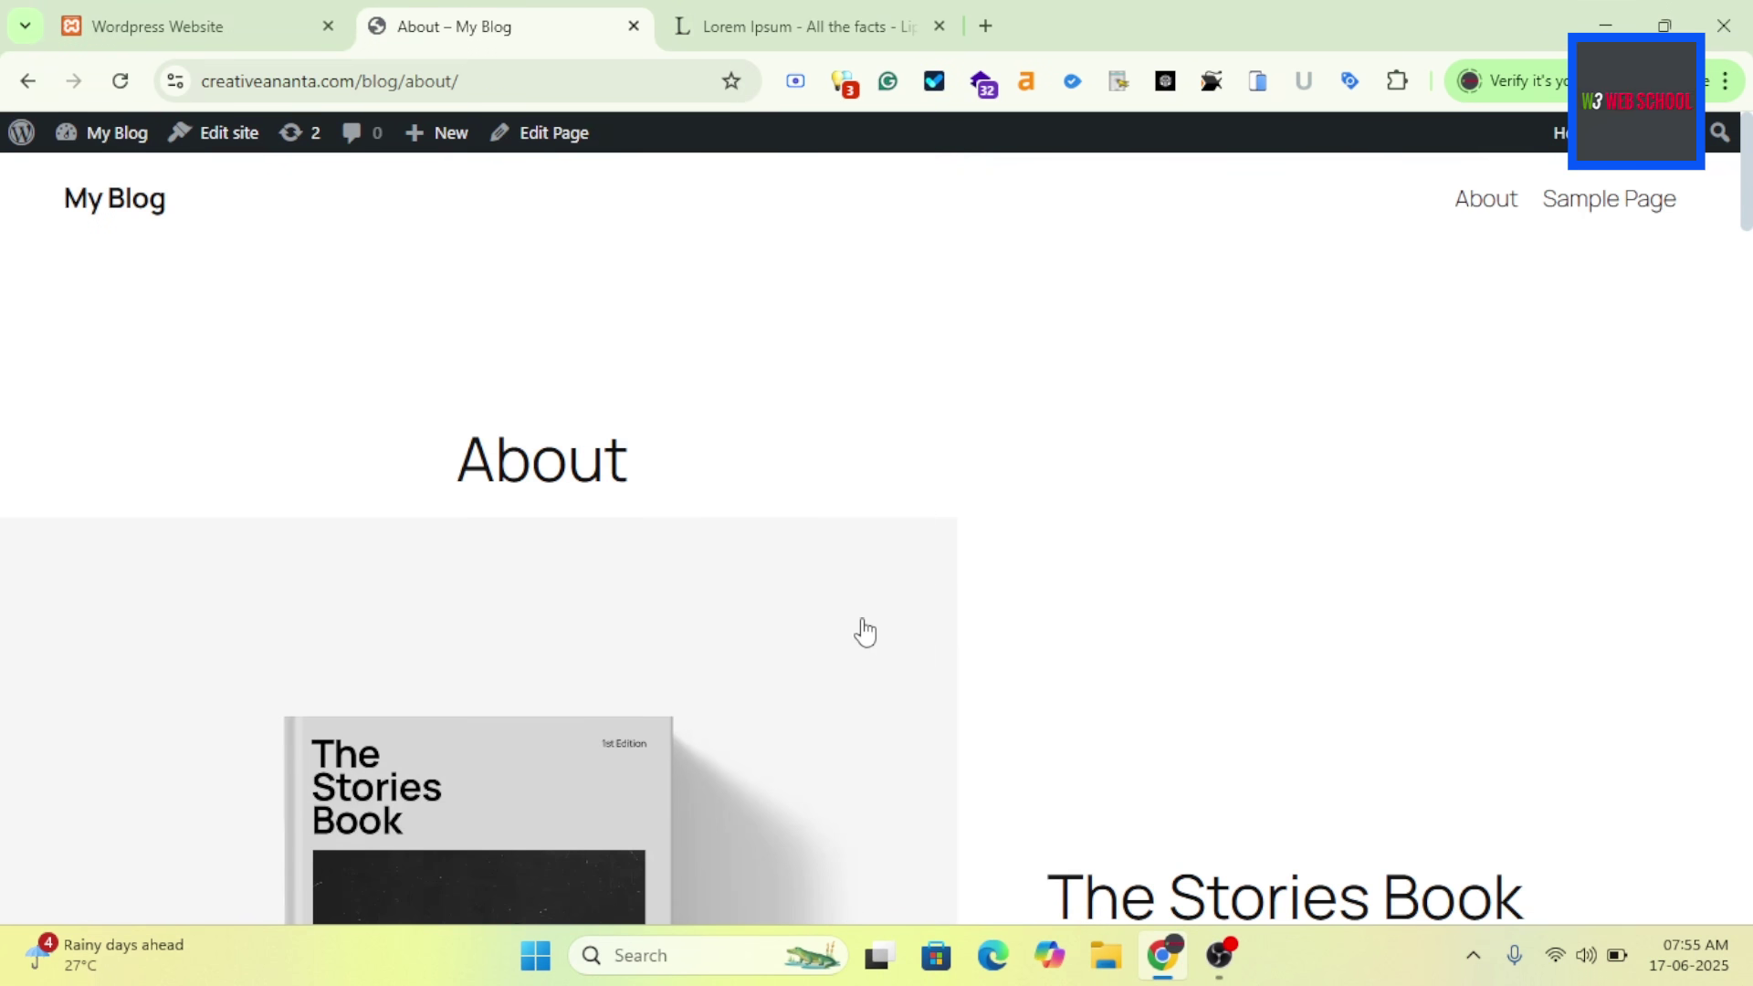
{"action": "left_click", "coordinate": [269, 11]}
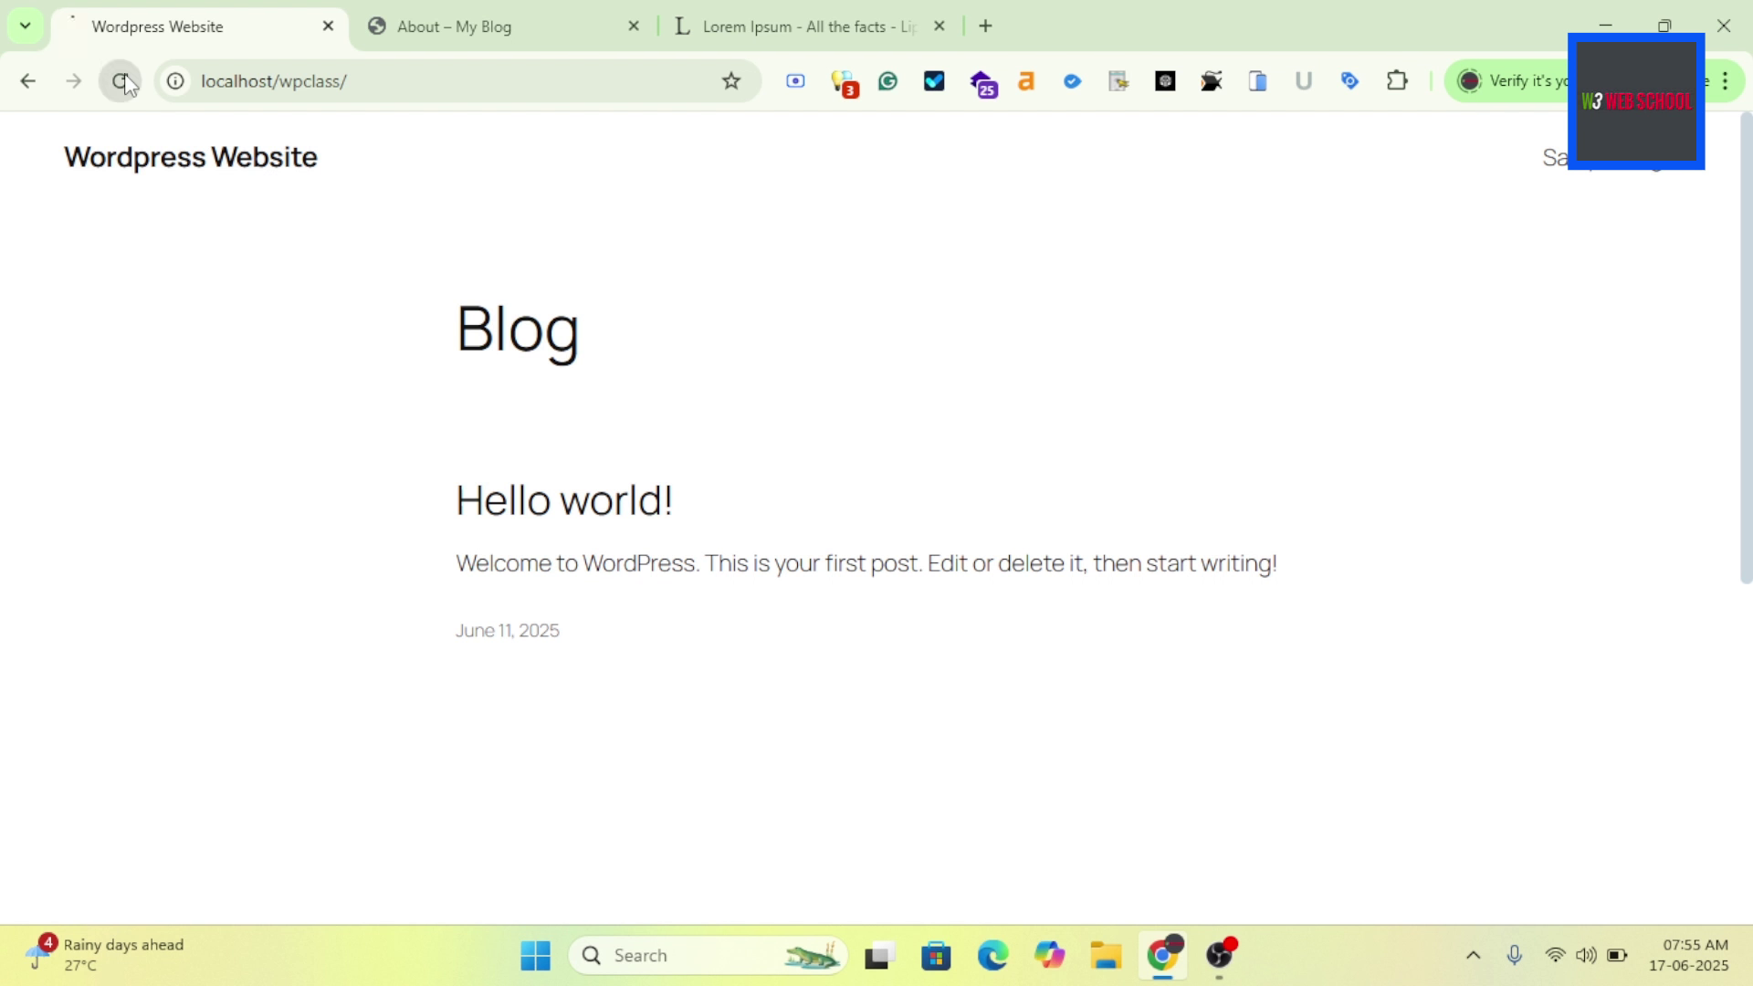
{"action": "left_click", "coordinate": [564, 11]}
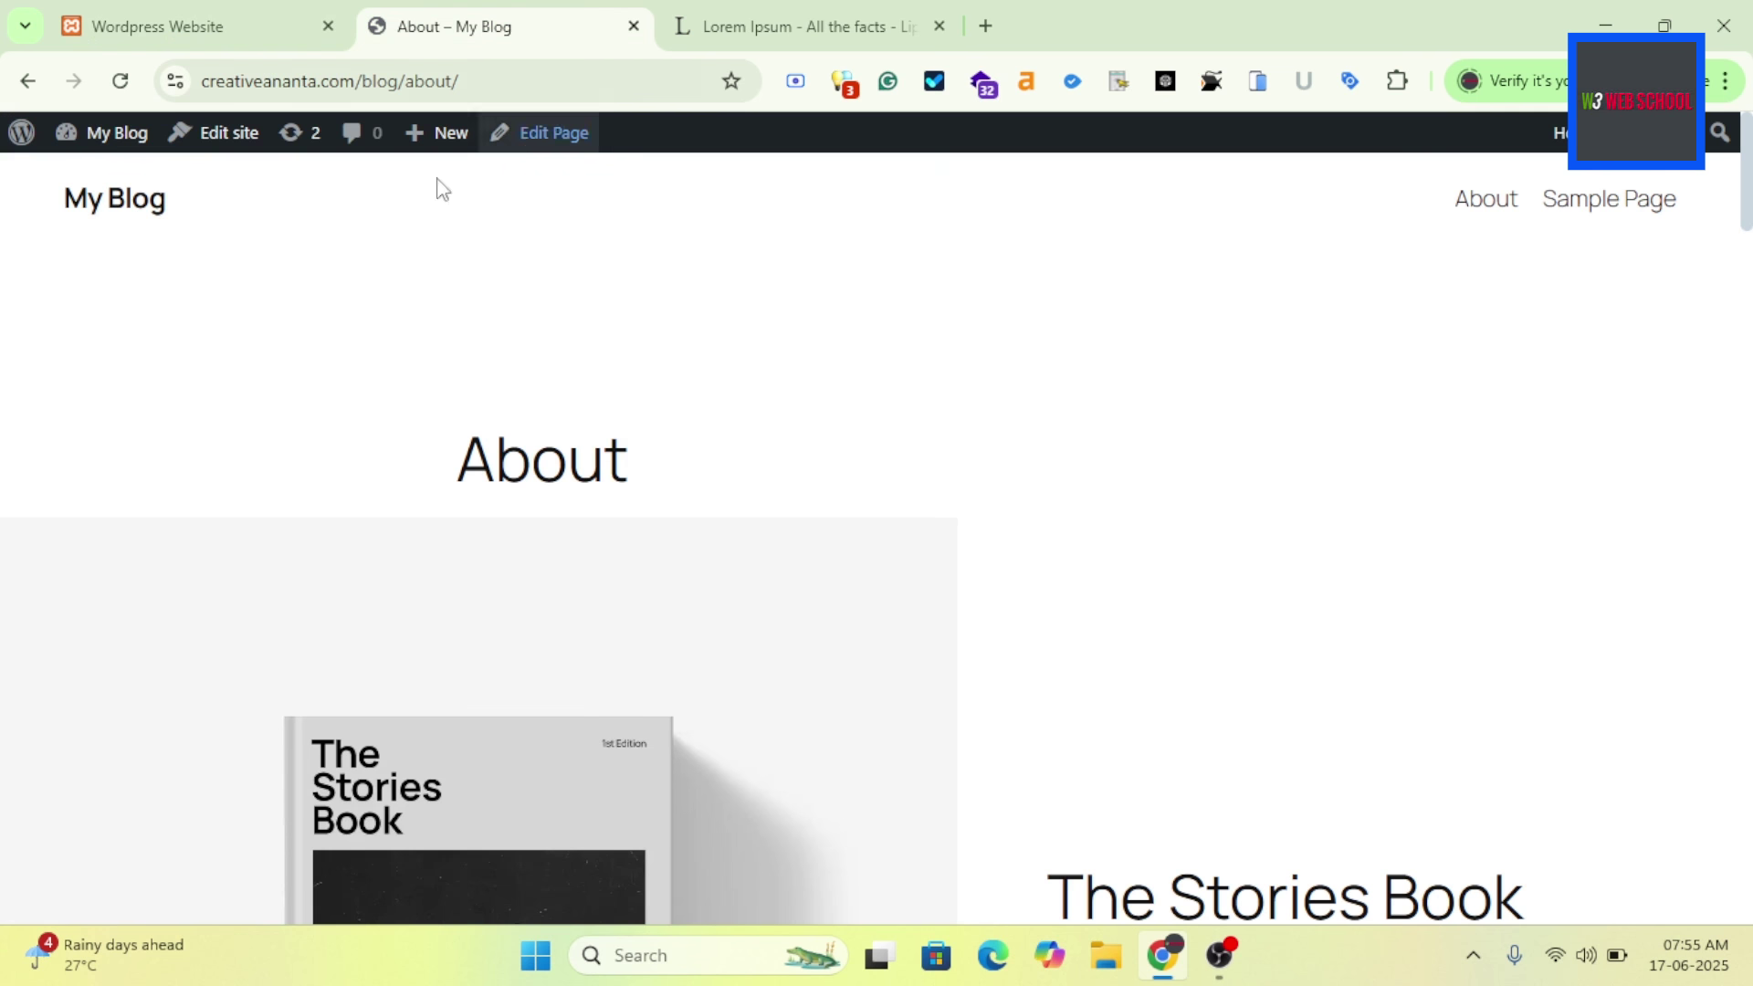
Go from the About page to the blog's dashboard and open the list of all posts.
{"action": "mouse_move", "coordinate": [97, 156]}
{"action": "left_click", "coordinate": [84, 211]}
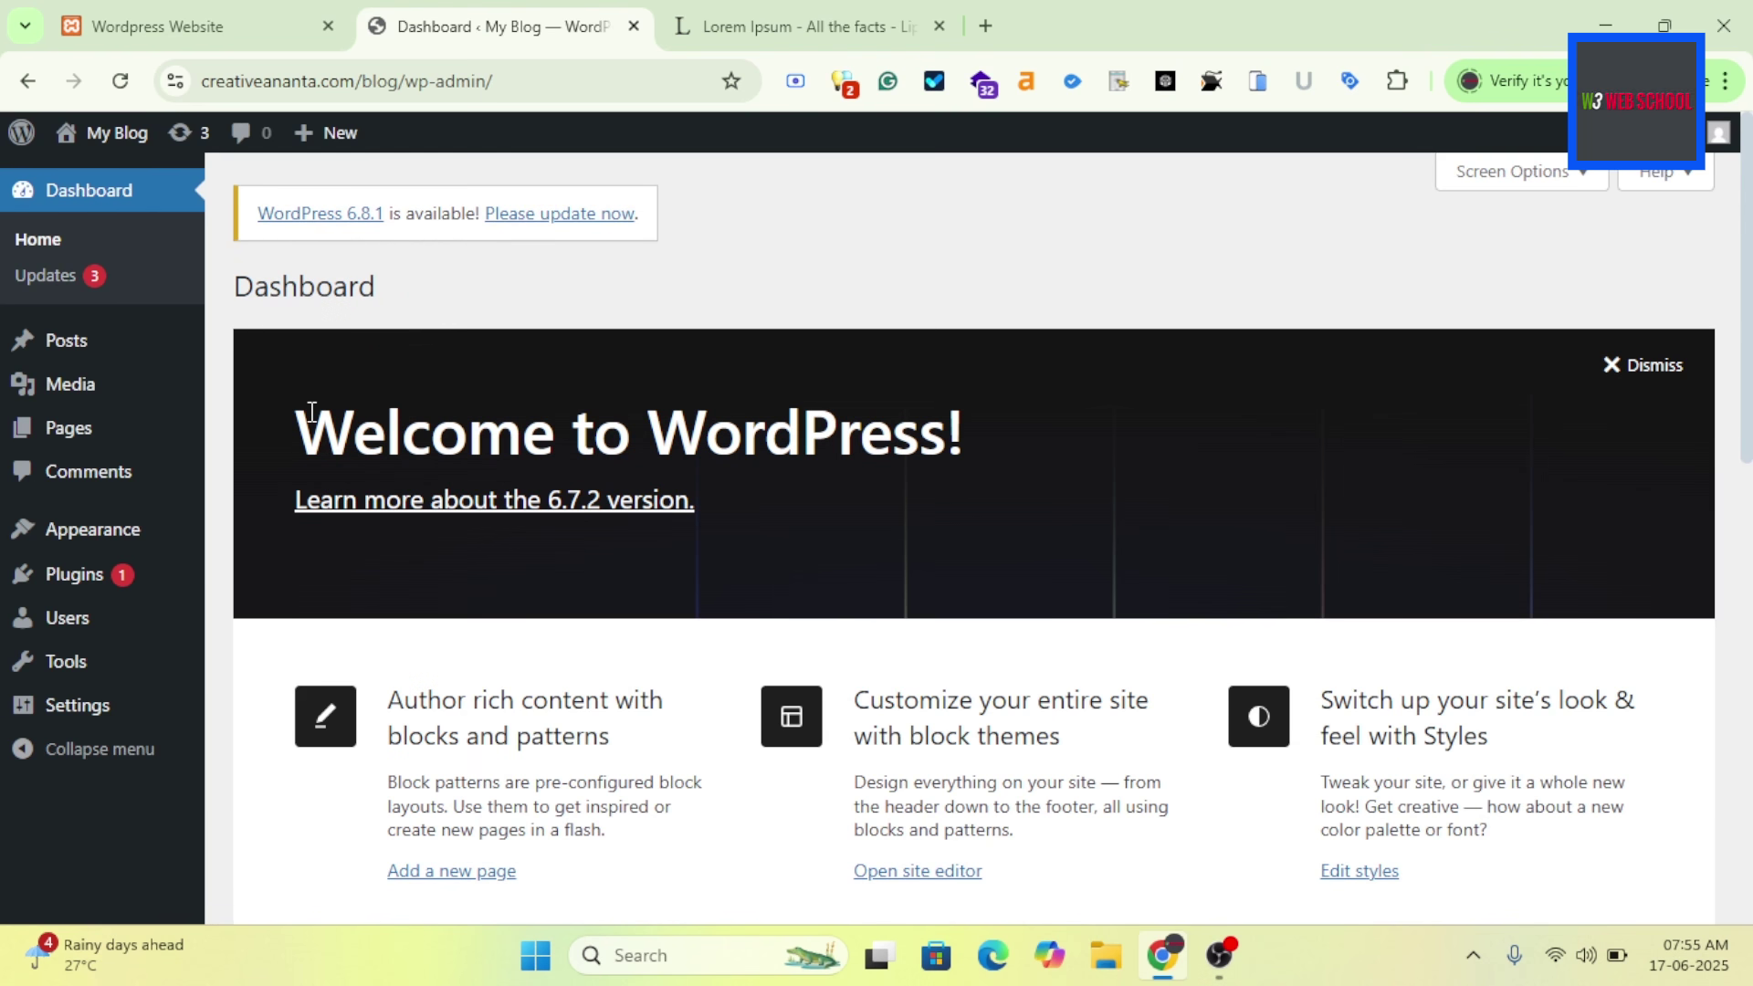
{"action": "mouse_move", "coordinate": [94, 356]}
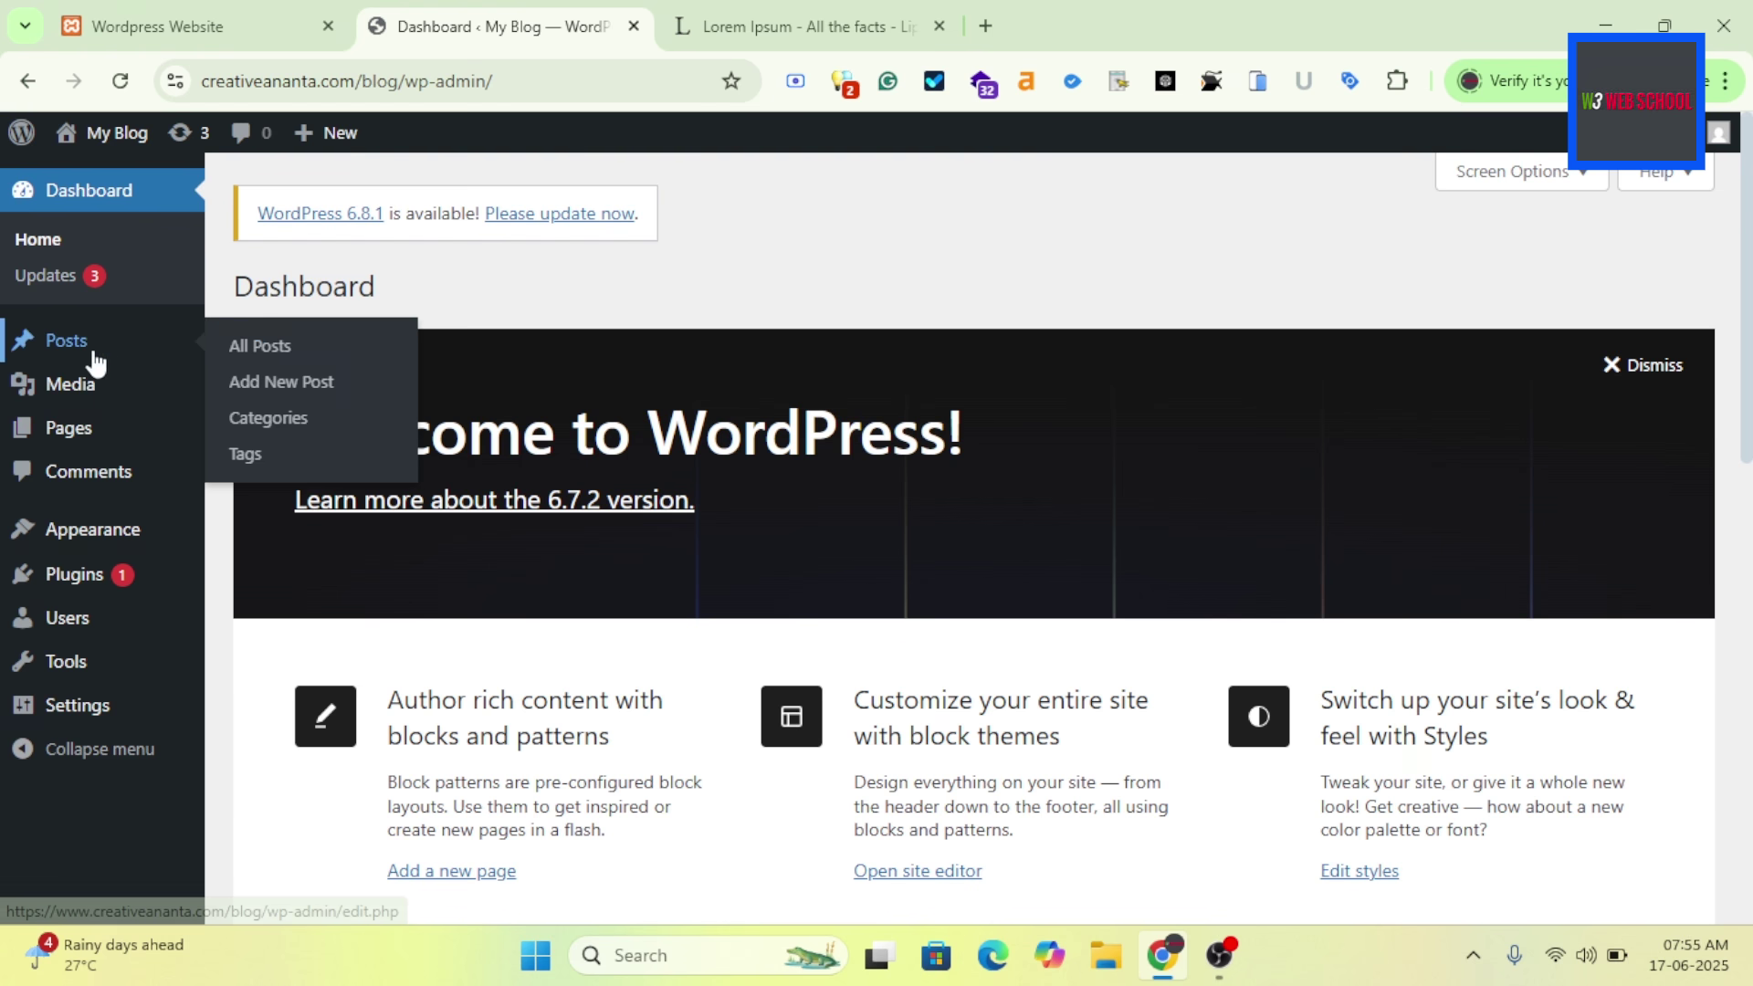
{"action": "left_click", "coordinate": [273, 346]}
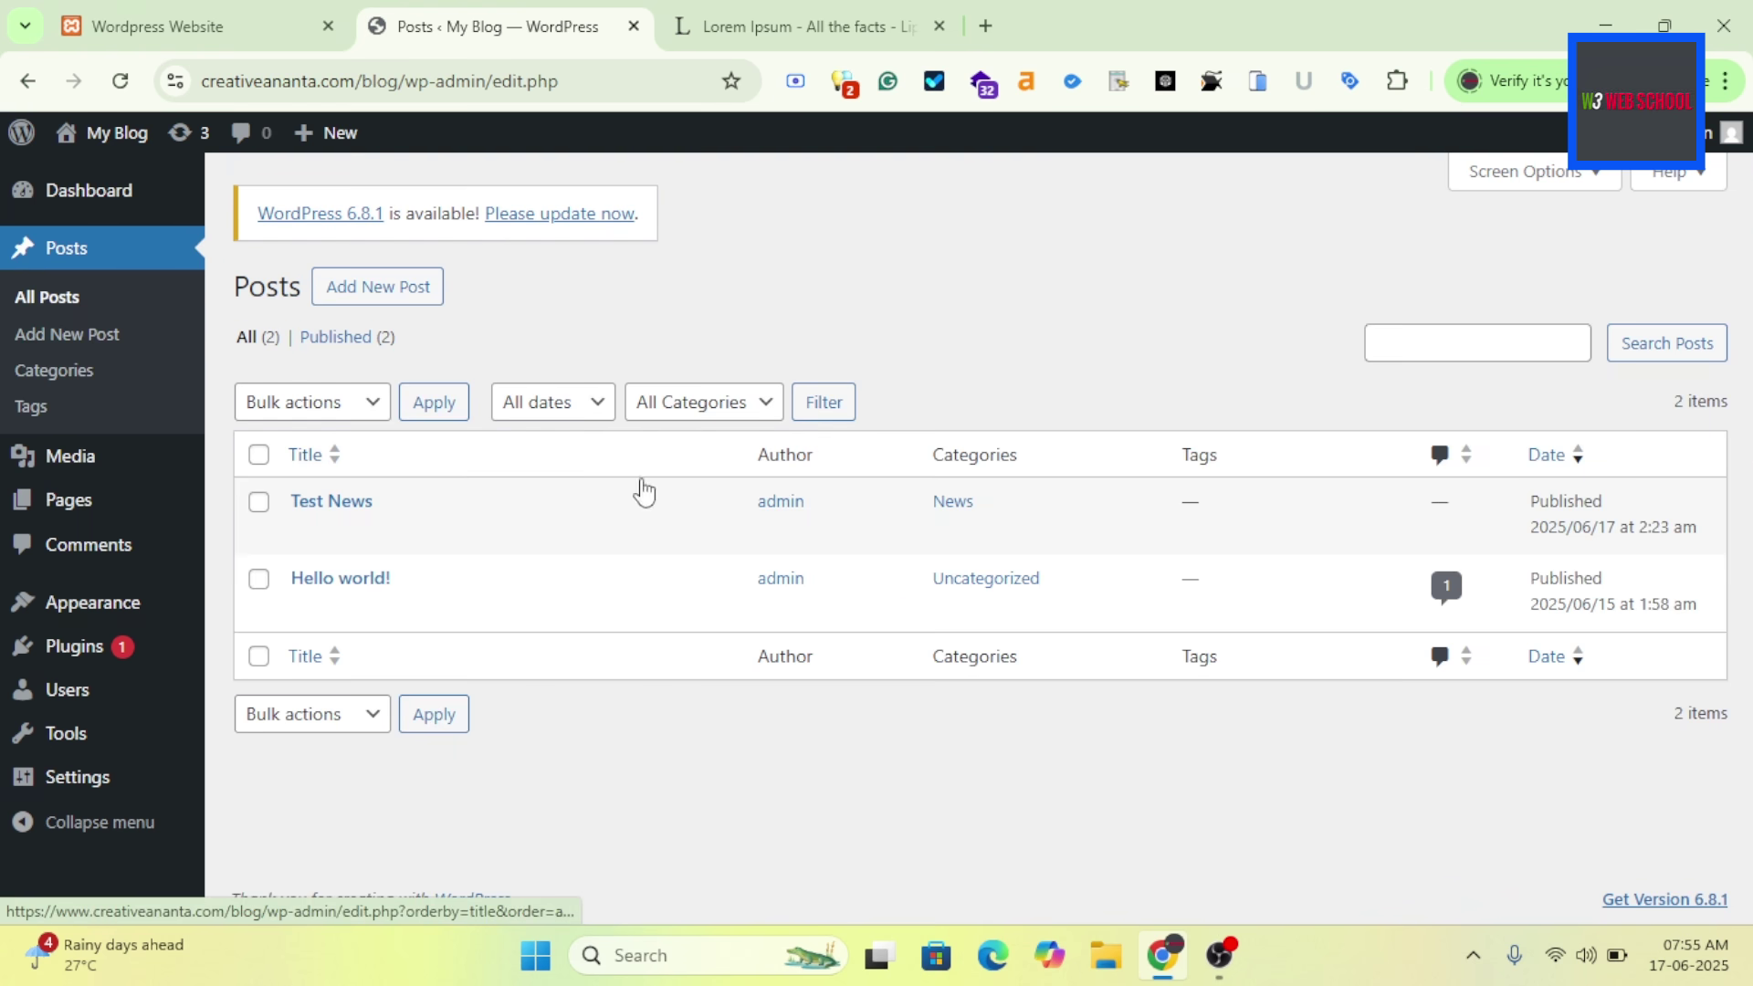